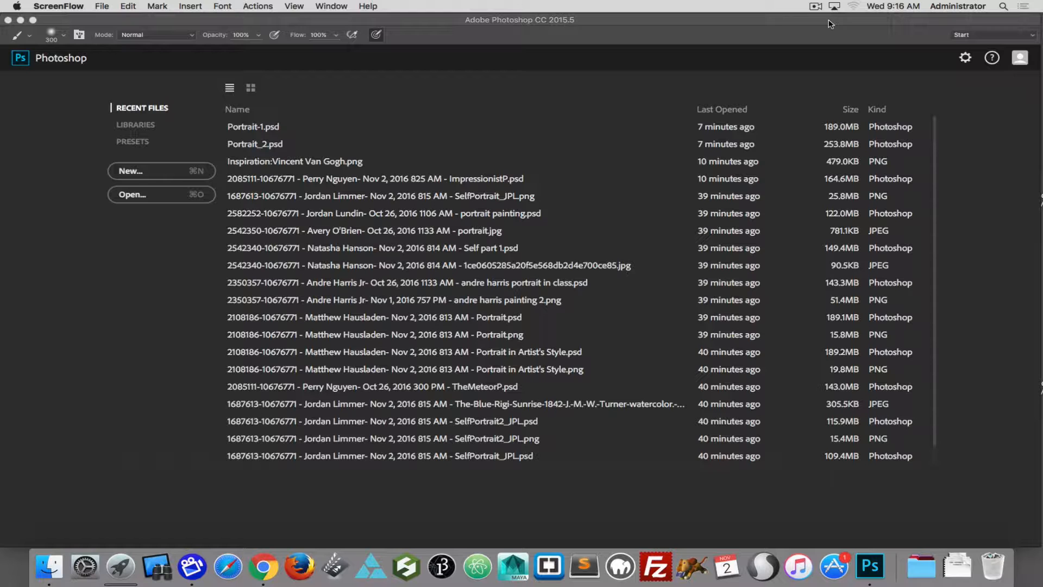
- Create a new Film & Video document at the HDTV 1080p size with a white background
click(134, 174)
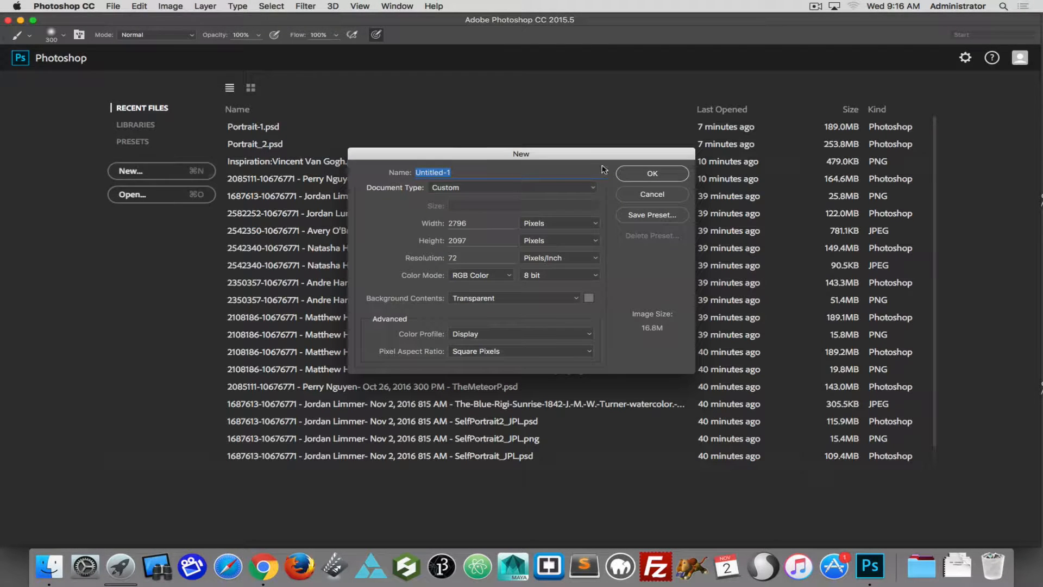
click(507, 191)
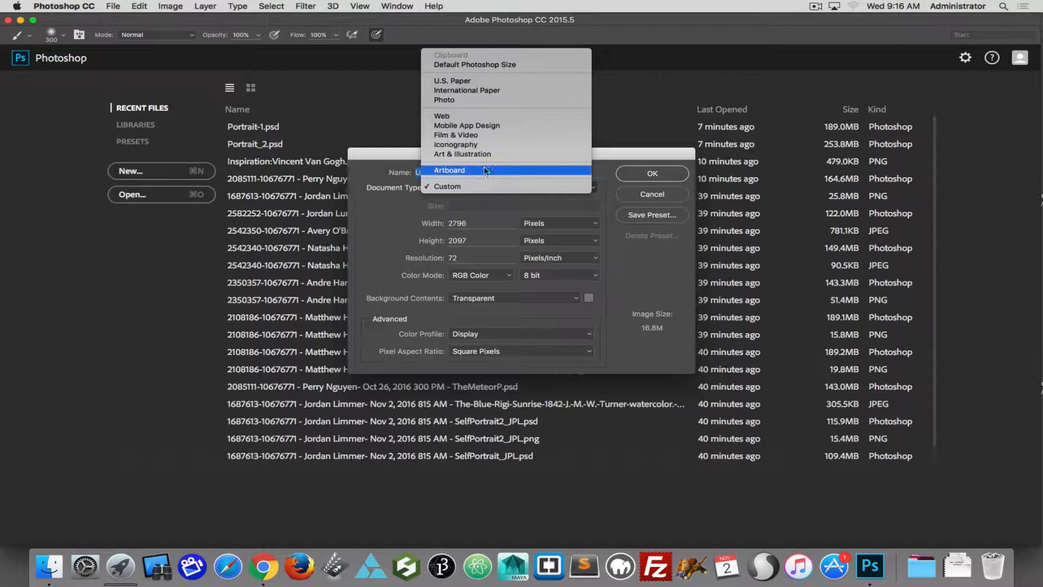
click(495, 139)
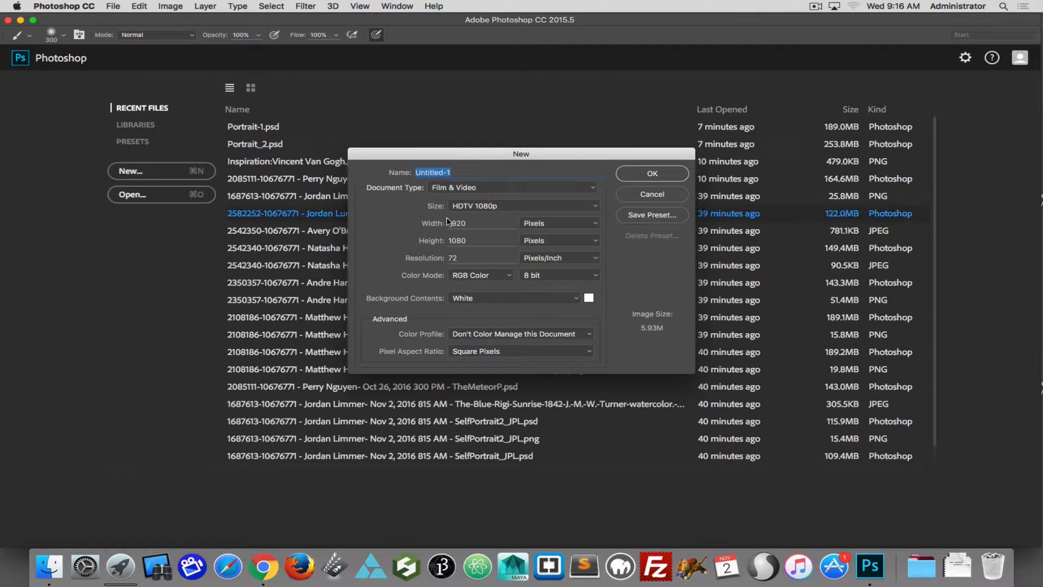
click(488, 207)
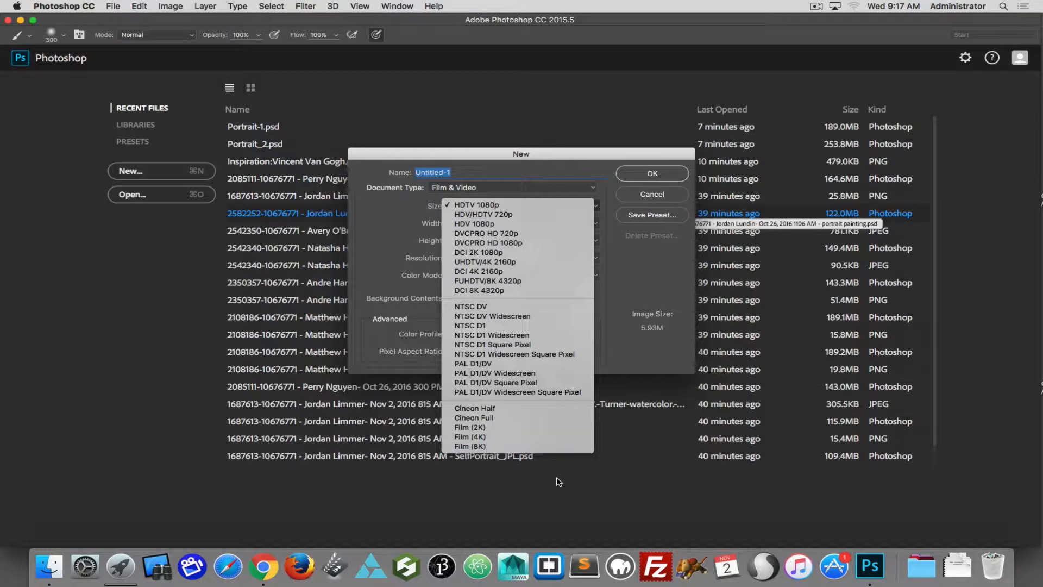
click(378, 233)
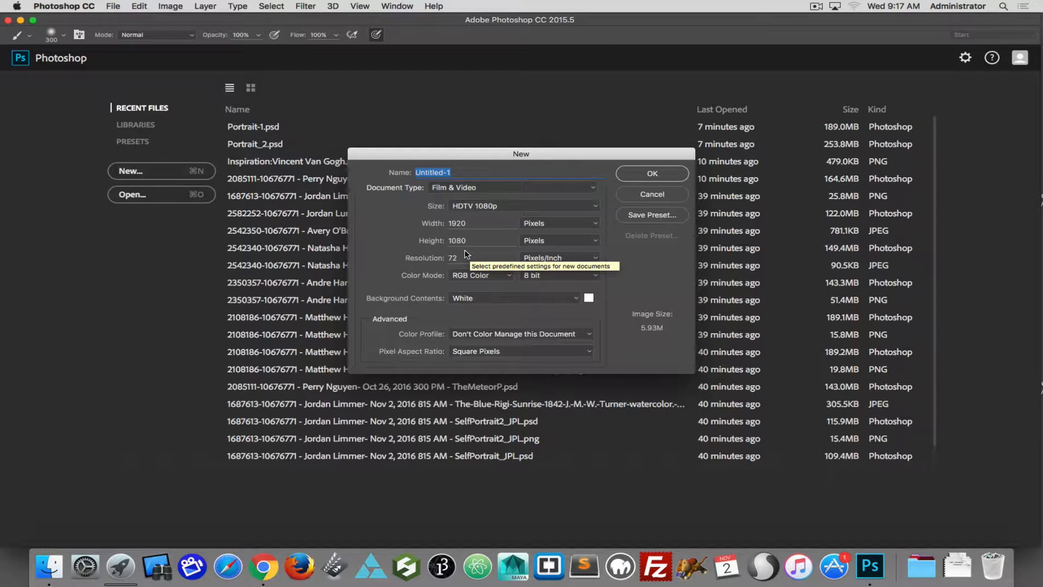
click(651, 175)
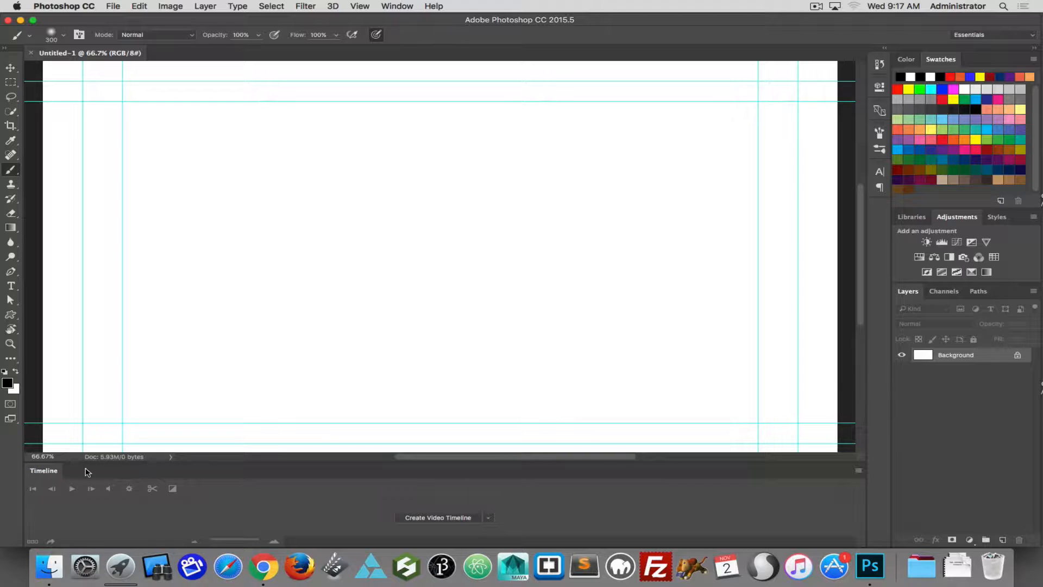
- Hide the Timeline and show it again
click(396, 6)
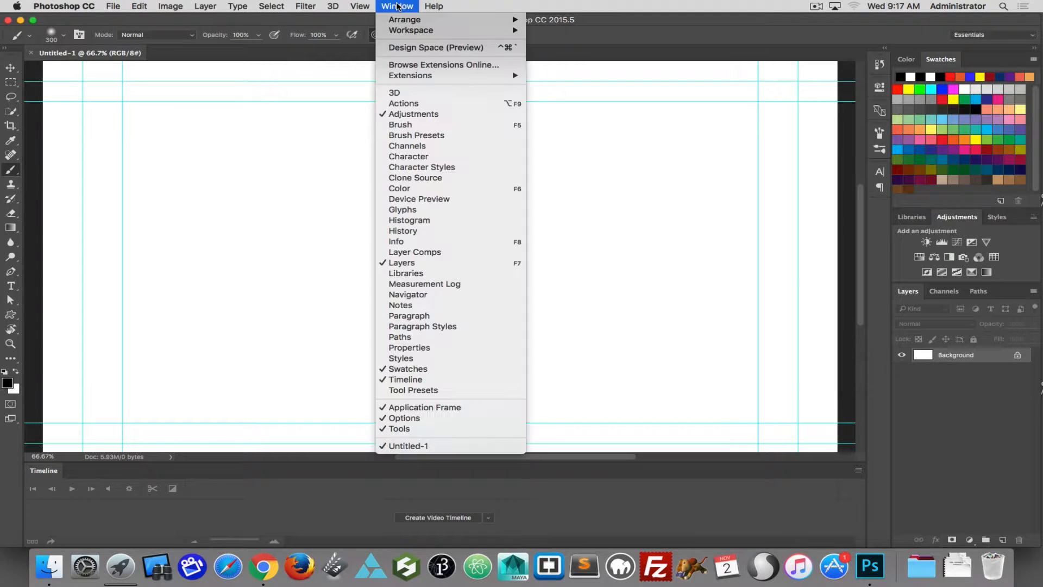
click(420, 380)
click(396, 7)
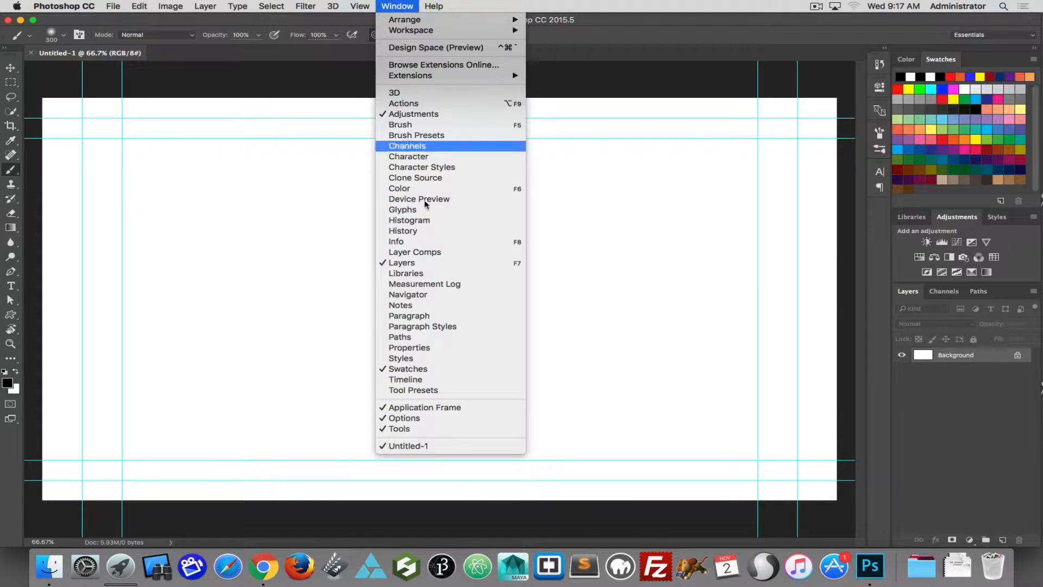
click(419, 379)
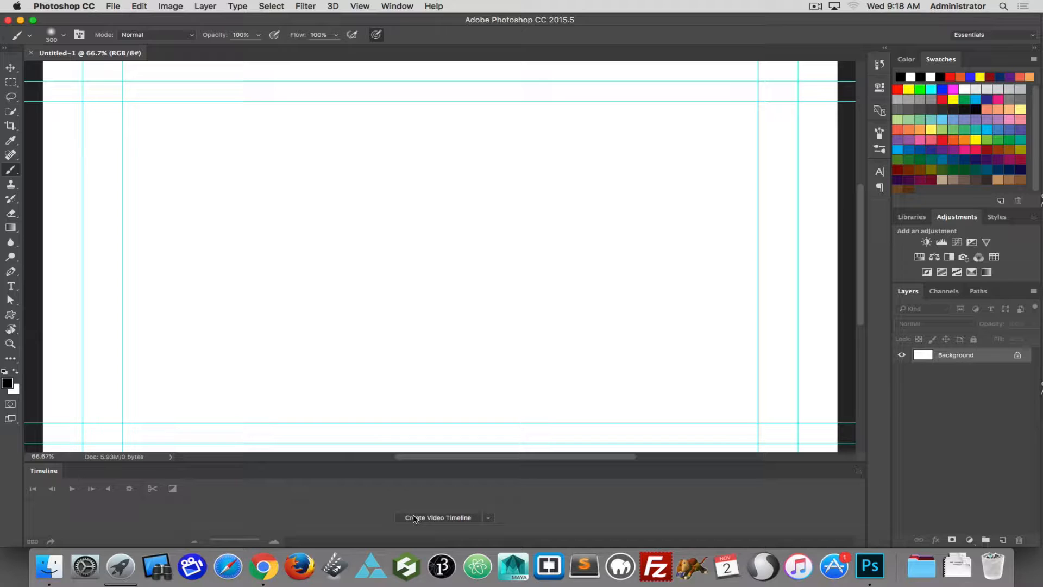
- Create a frame animation for the document instead of a video timeline
click(490, 518)
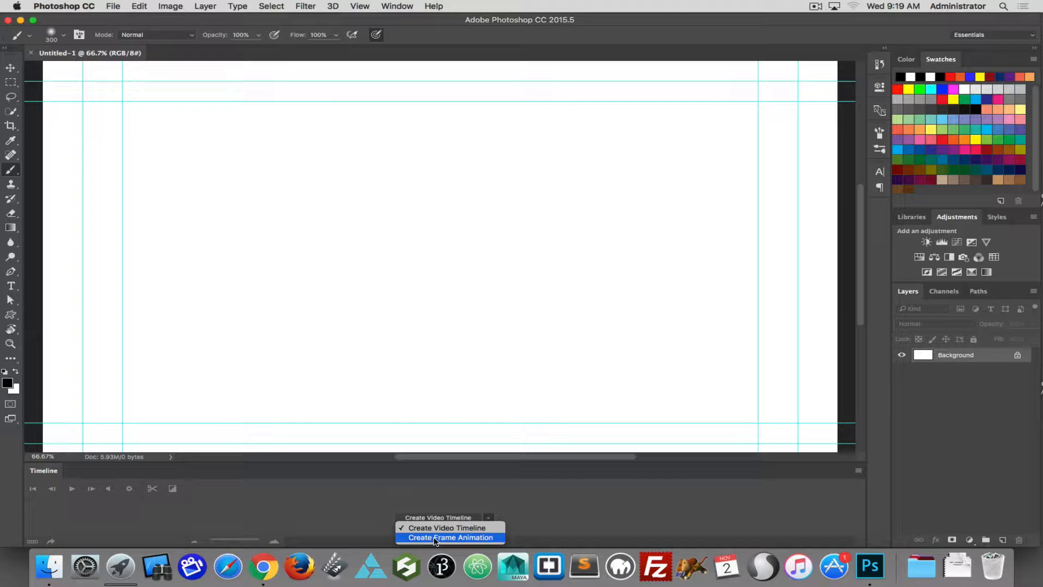
click(435, 537)
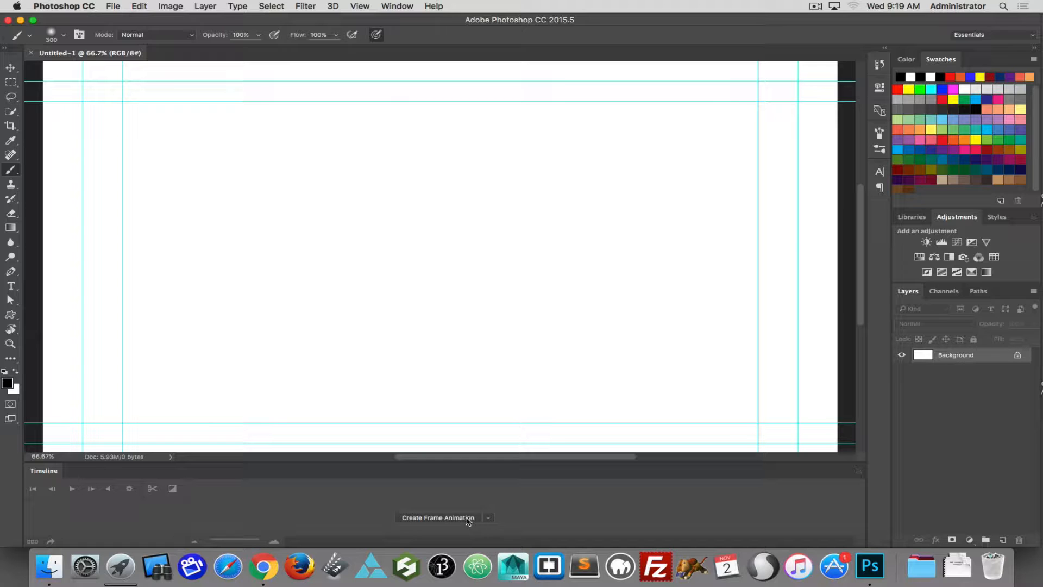
click(438, 519)
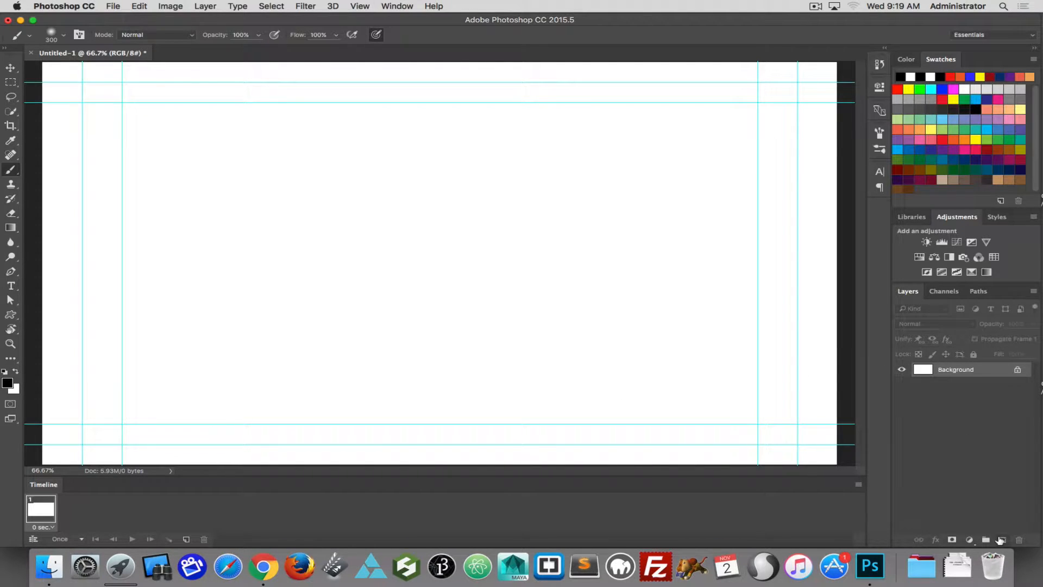
- Add a new layer above the background and set the foreground colour to red, undoing any test stroke
click(1003, 540)
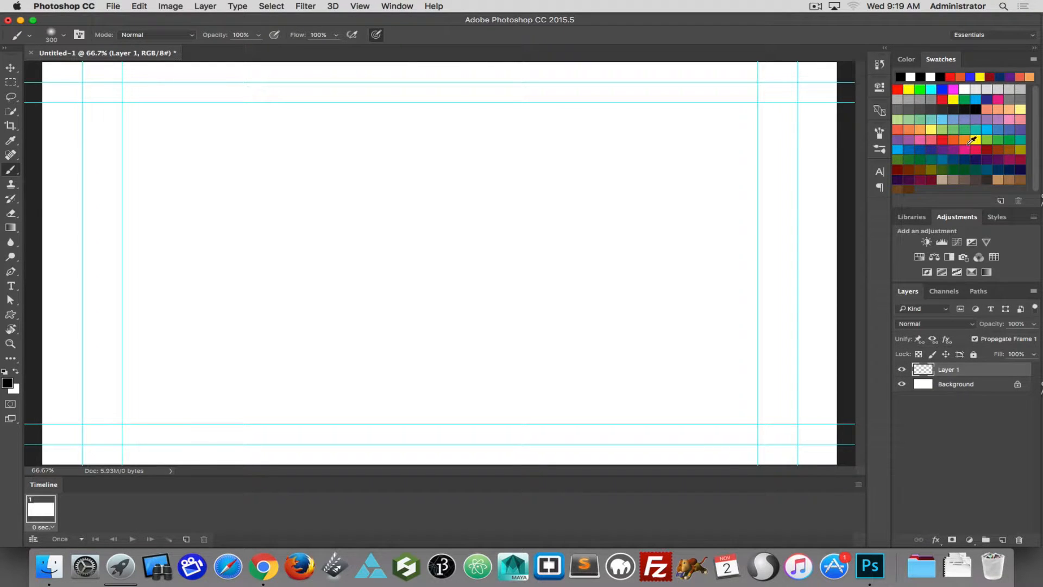
click(942, 139)
mouse_move(457, 174)
mouse_down()
mouse_move(379, 171)
mouse_move(337, 210)
mouse_up()
key(super+z)
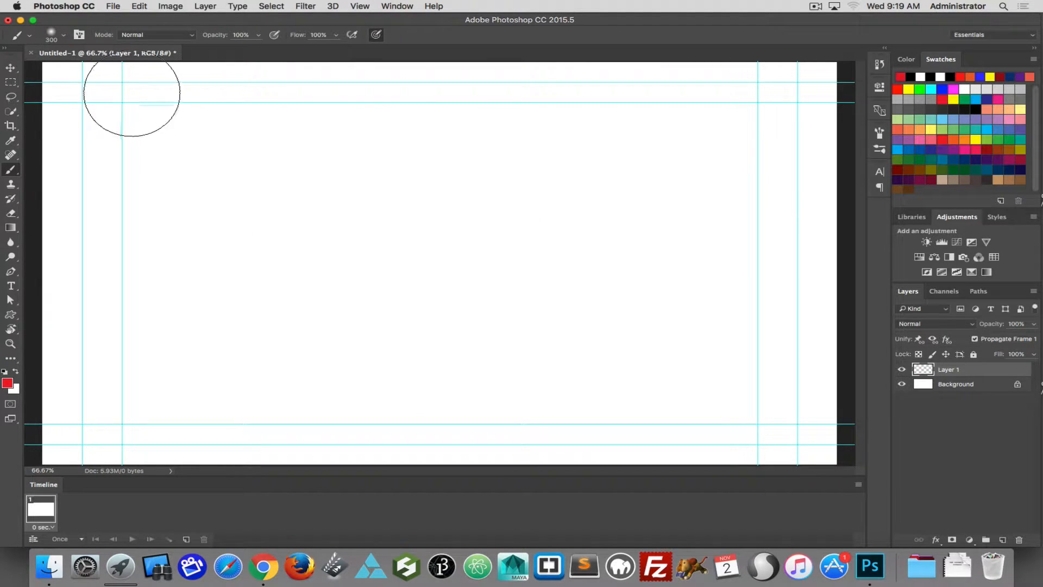
- Give the brush full hardness and a size of 70 px
click(61, 36)
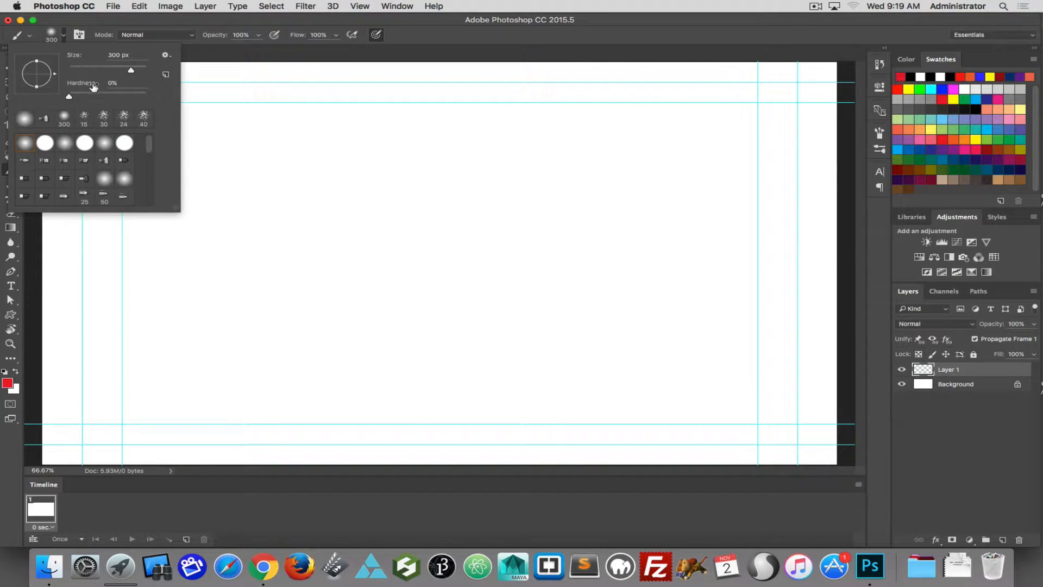
drag(70, 97, 175, 104)
click(96, 70)
- Paint a red face with a round outline, two dot eyes and a mouth near the canvas centre on Layer 1
mouse_move(478, 194)
mouse_down()
mouse_move(437, 176)
mouse_move(316, 210)
mouse_move(326, 296)
mouse_move(437, 284)
mouse_move(464, 219)
mouse_move(464, 188)
mouse_up()
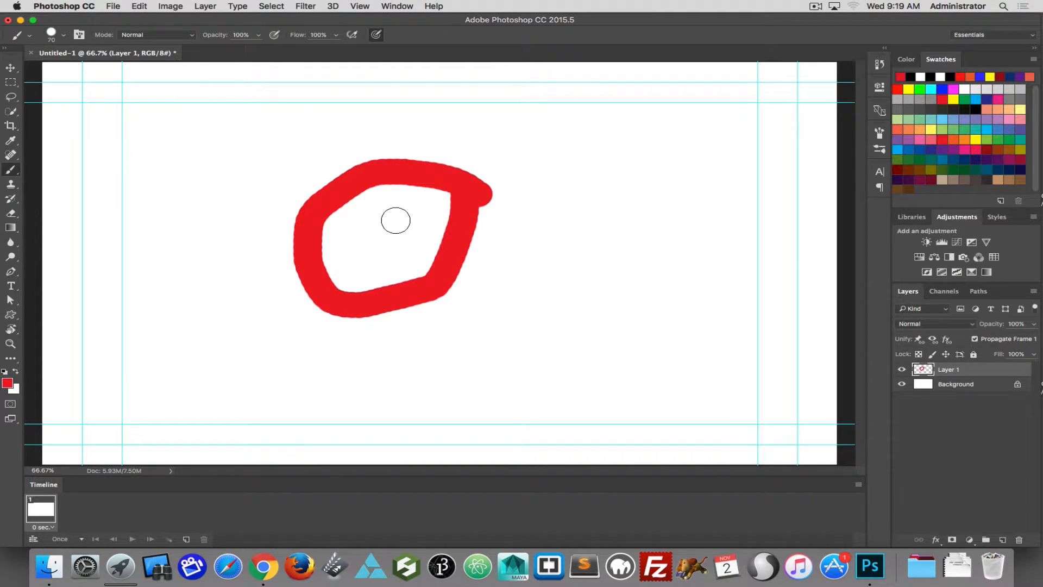
click(418, 215)
click(375, 222)
drag(411, 251, 368, 260)
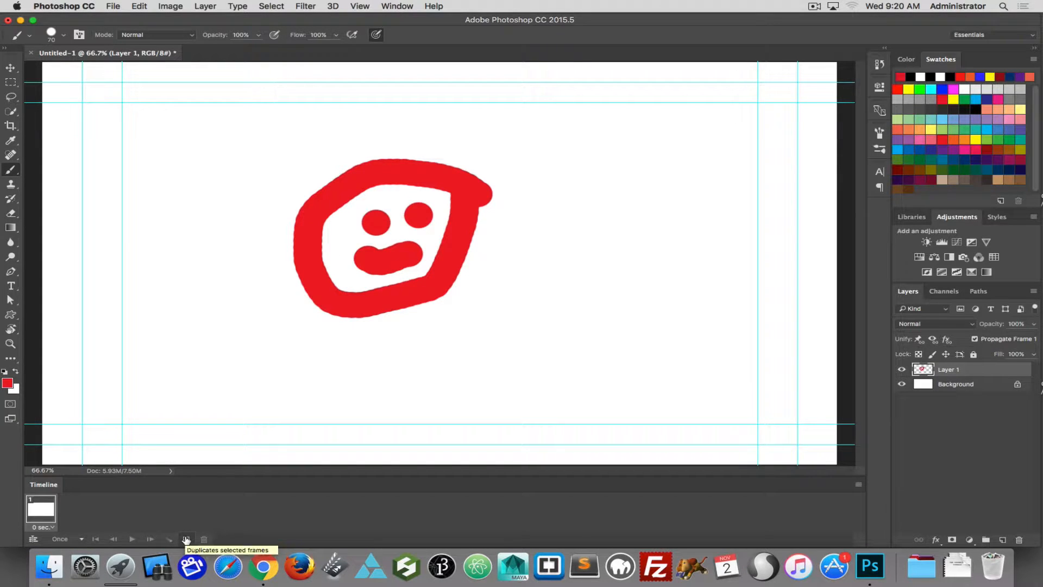
- Duplicate frame 1 and move the red face to the lower right of the canvas on frame 2
right_click(42, 513)
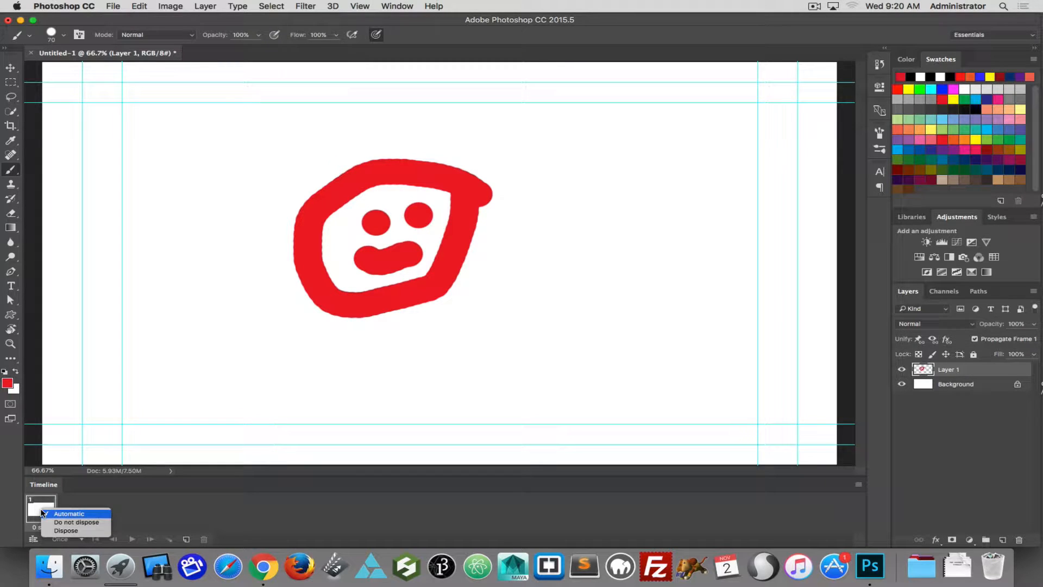
click(112, 500)
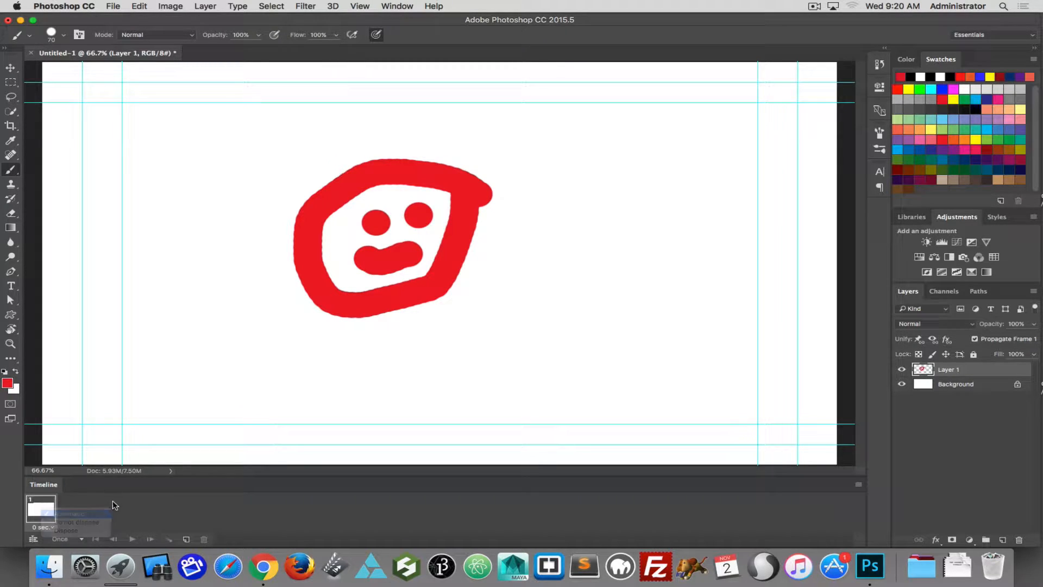
click(187, 540)
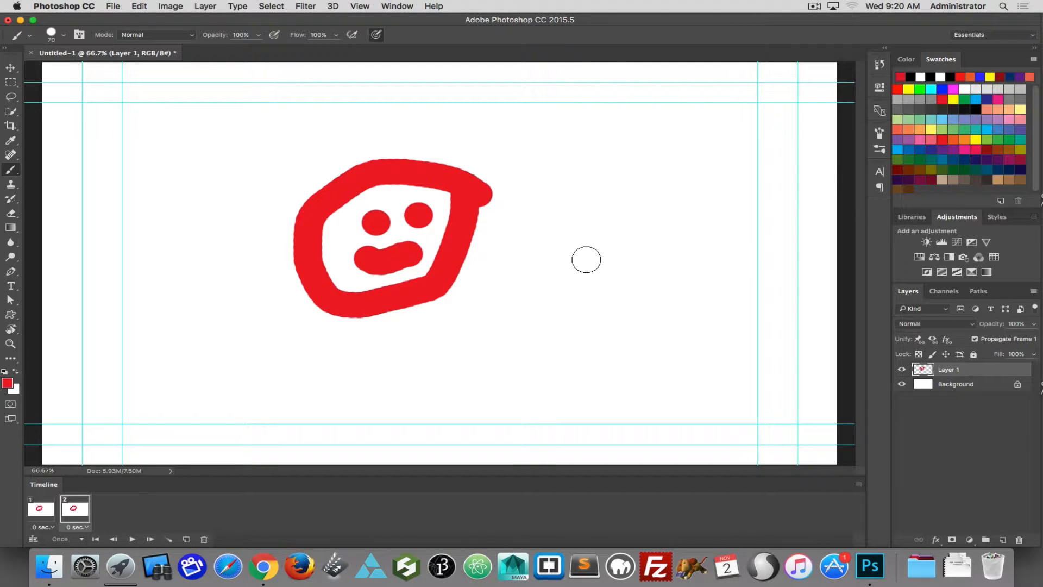
click(9, 68)
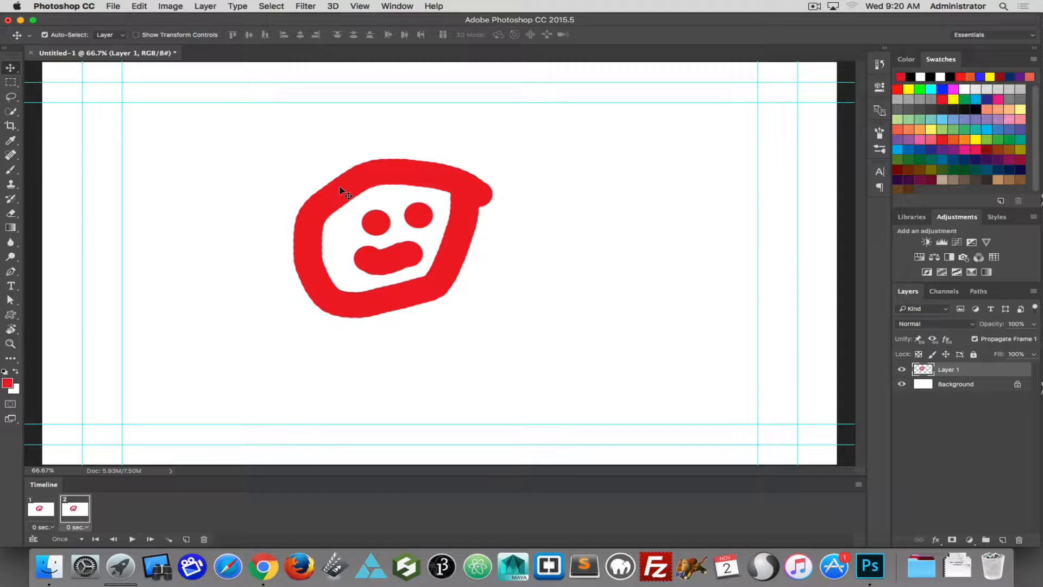
drag(340, 188, 503, 258)
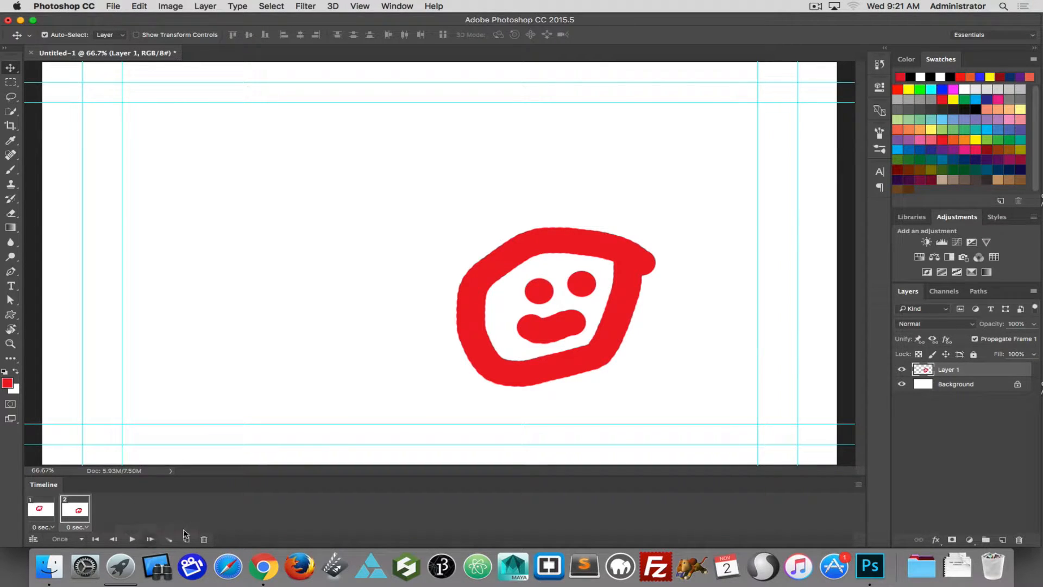
drag(478, 352, 580, 351)
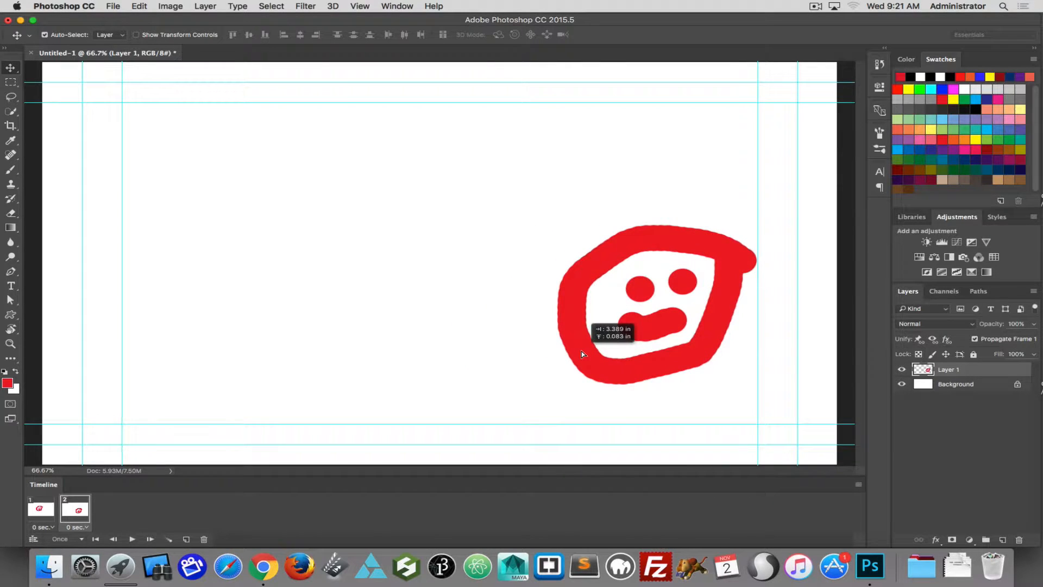
- Add frames 3 and 4 with the red face at the canvas's upper right and upper left, and play the animation
click(184, 540)
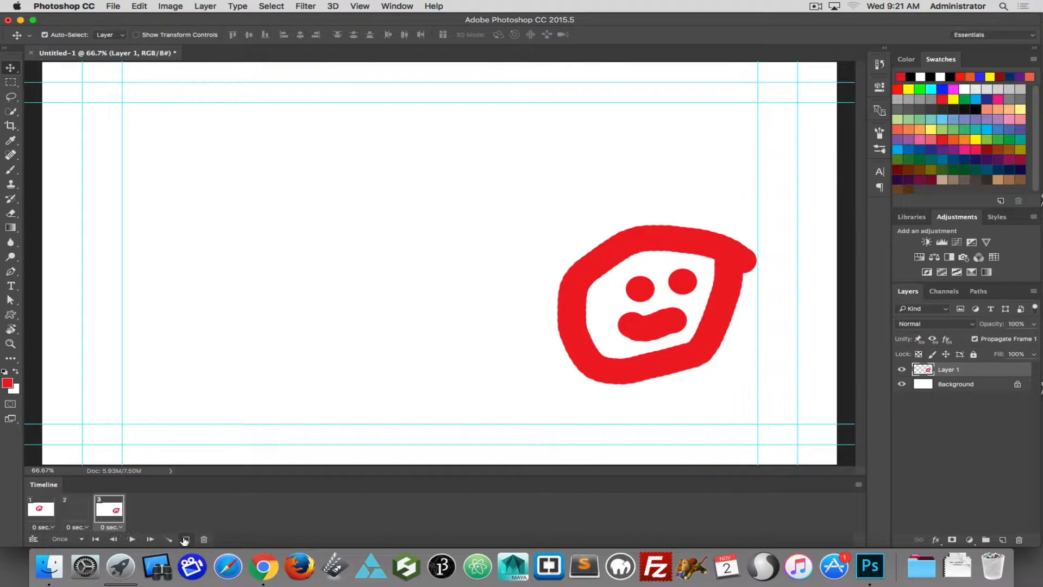
drag(573, 334, 148, 223)
click(186, 539)
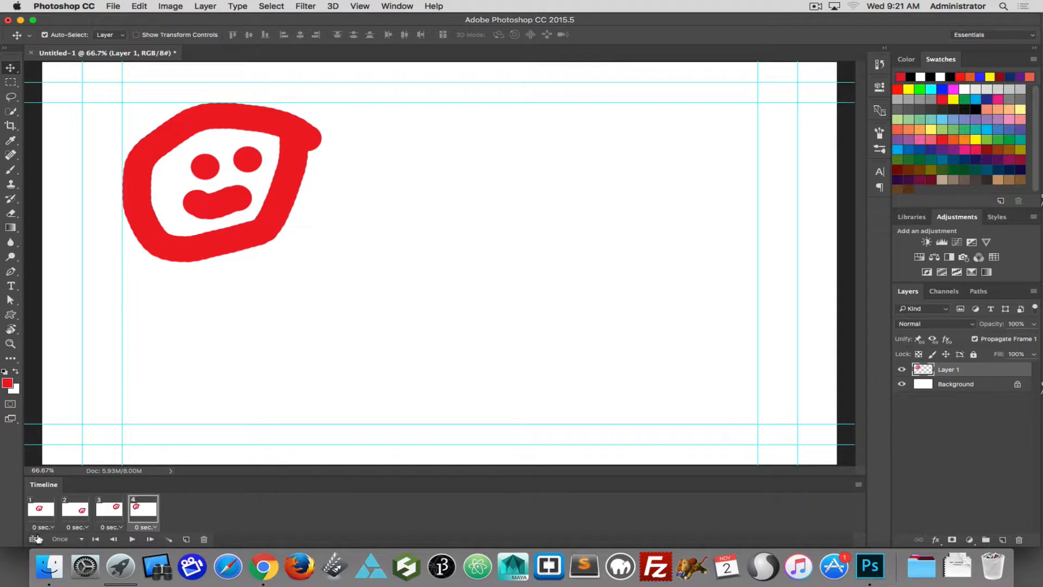
click(132, 539)
click(132, 539)
- Tween frame 2 with the next frame, adding 5 frames for all layers with position, opacity and effects
click(73, 511)
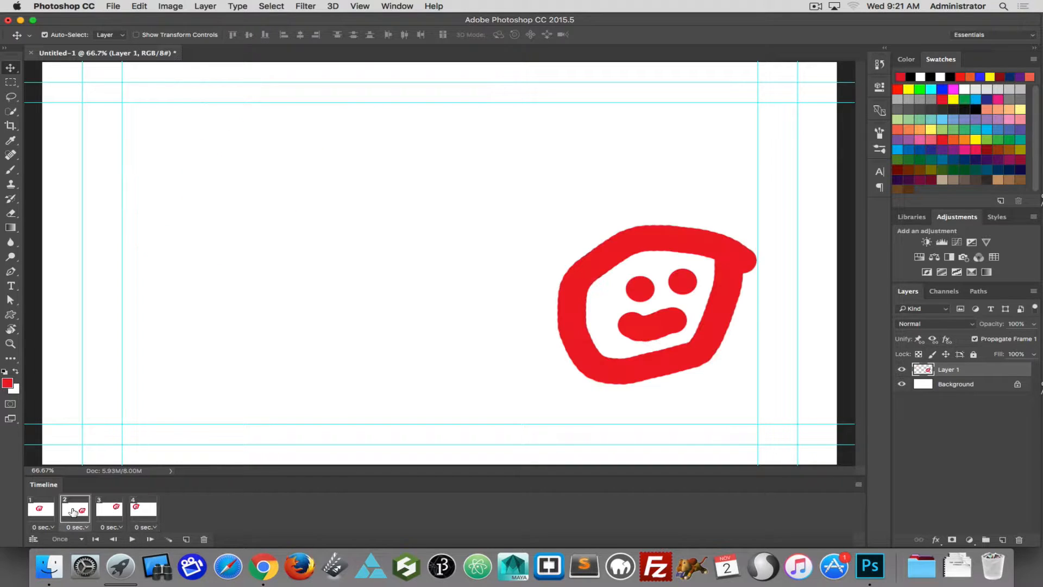
click(170, 540)
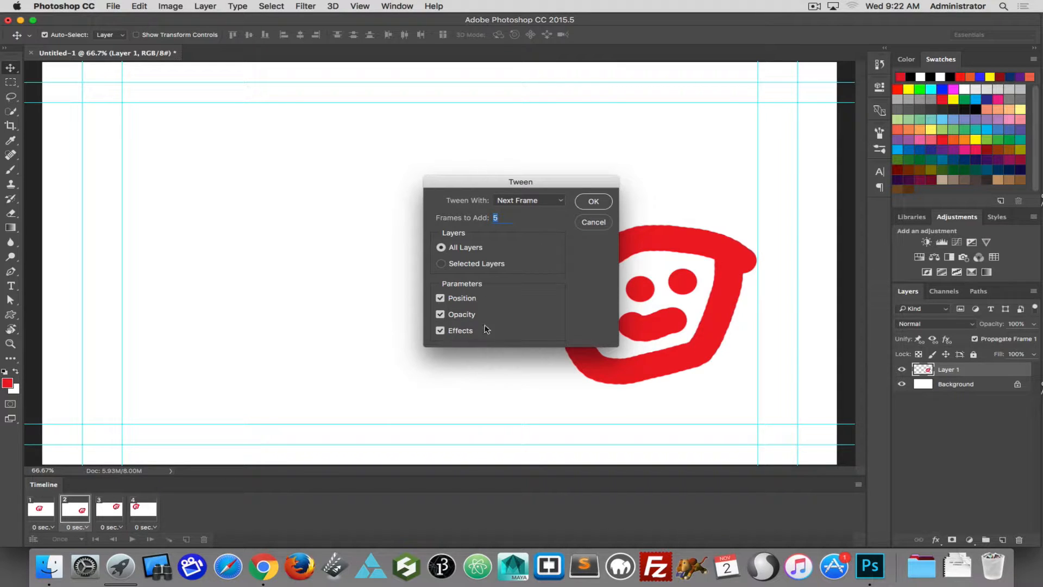
click(593, 201)
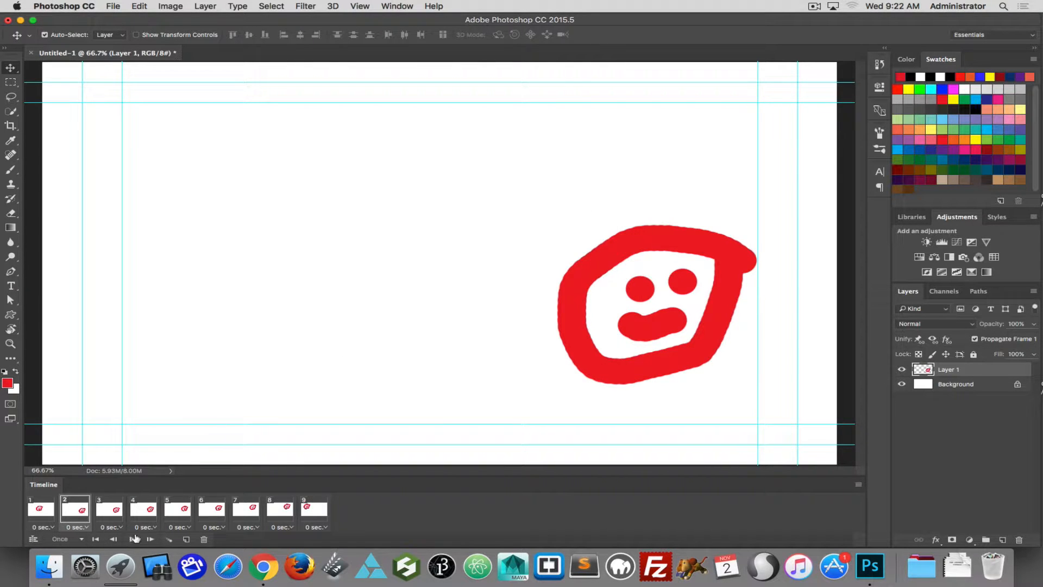
- Play the tweened animation from frame 1 to check the motion
click(42, 511)
click(132, 539)
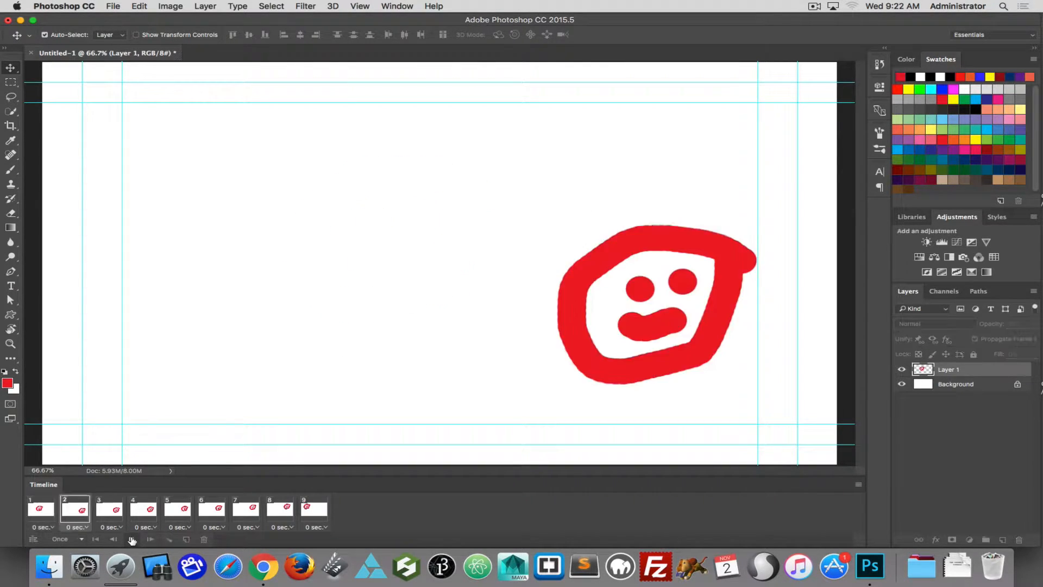
click(132, 539)
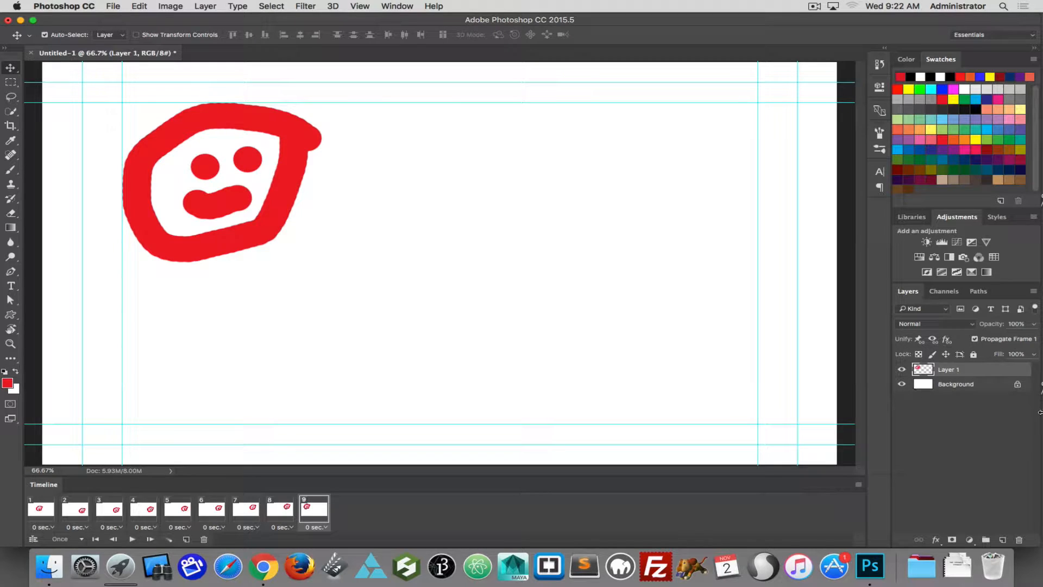
- On frame 1, paint a dark blue frowning face on a new layer at the lower left of the canvas
click(1001, 539)
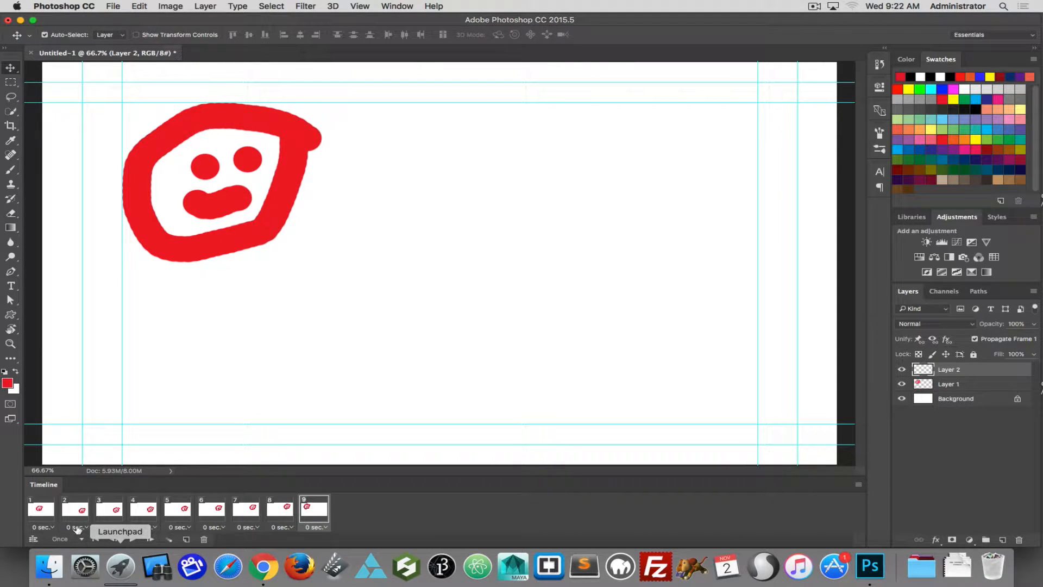
click(48, 509)
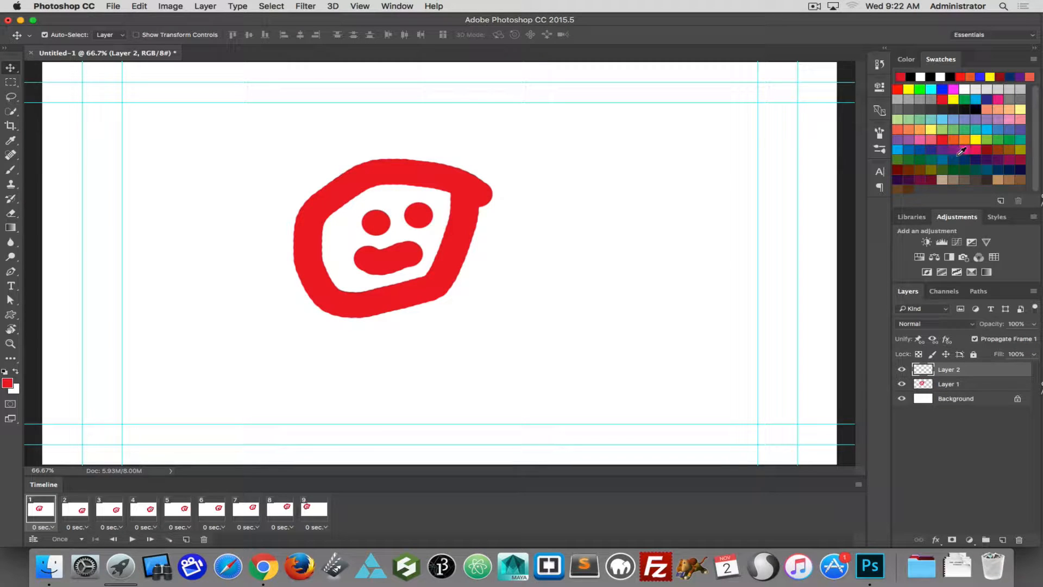
click(976, 159)
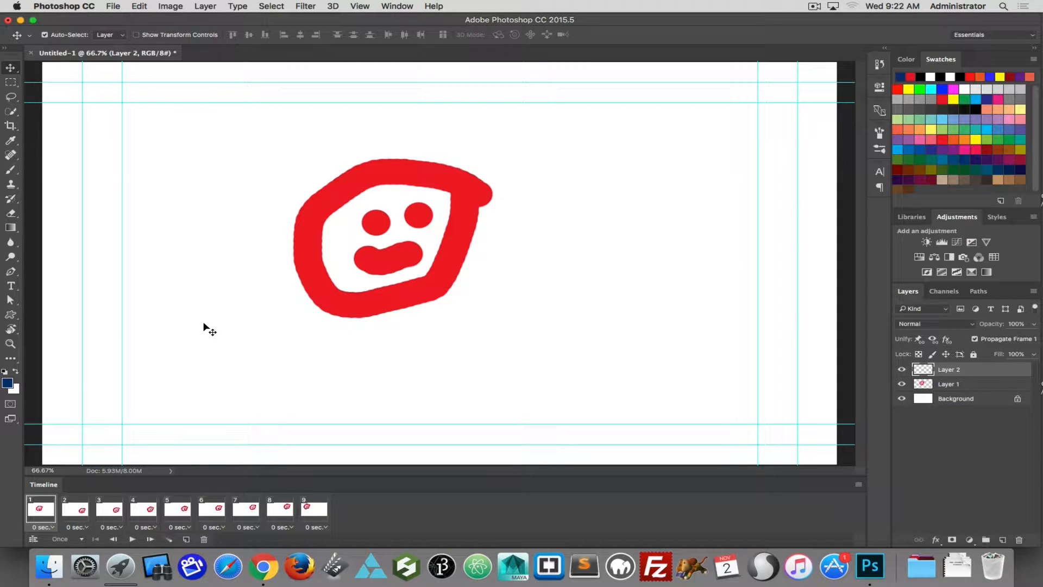
key(b)
click(216, 311)
mouse_move(213, 304)
mouse_down()
mouse_move(164, 338)
mouse_move(188, 396)
mouse_move(295, 383)
mouse_move(259, 323)
mouse_move(209, 314)
mouse_up()
mouse_move(250, 366)
mouse_down()
mouse_move(212, 375)
mouse_move(199, 338)
mouse_move(239, 329)
mouse_up()
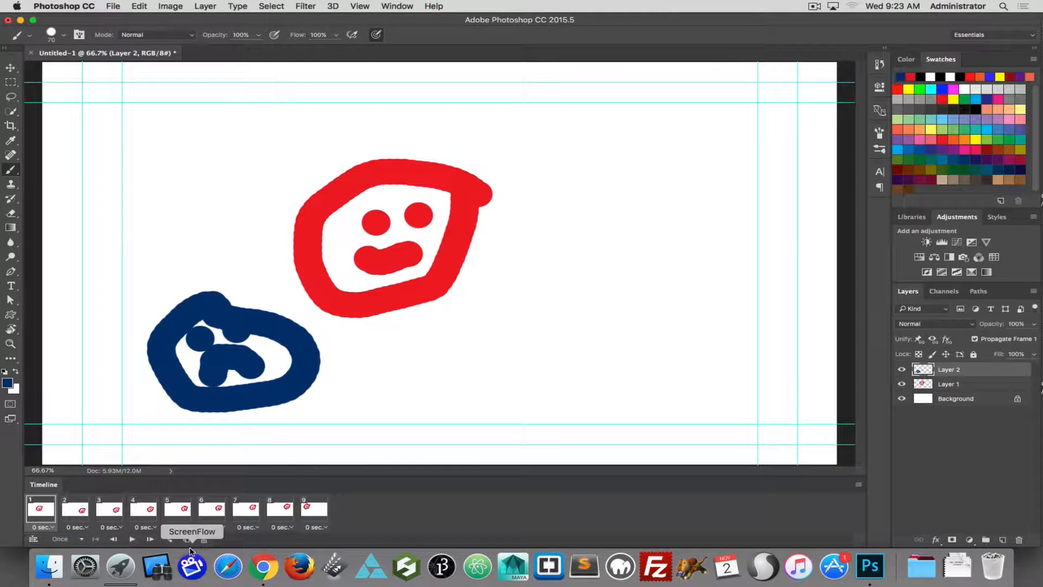
- On frame 2, lower the opacity of the blue face's layer to 35% and compare the result with frame 1
click(67, 513)
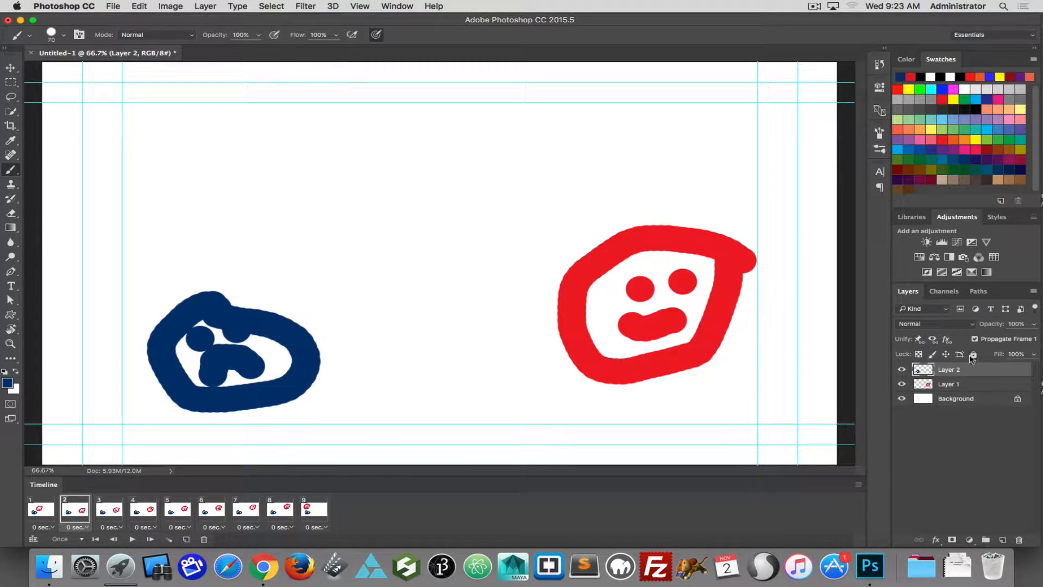
drag(996, 325, 955, 326)
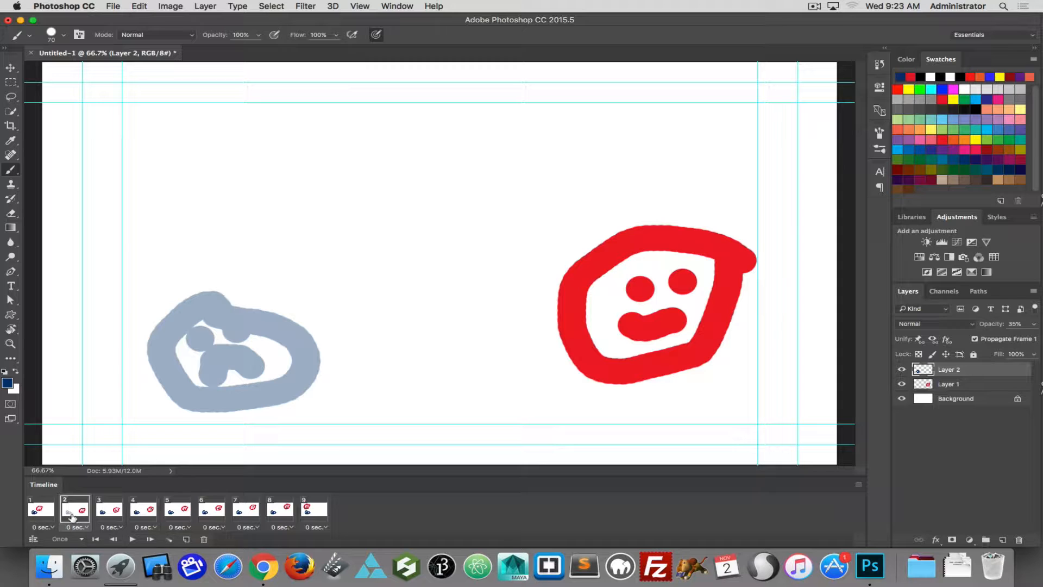
click(38, 514)
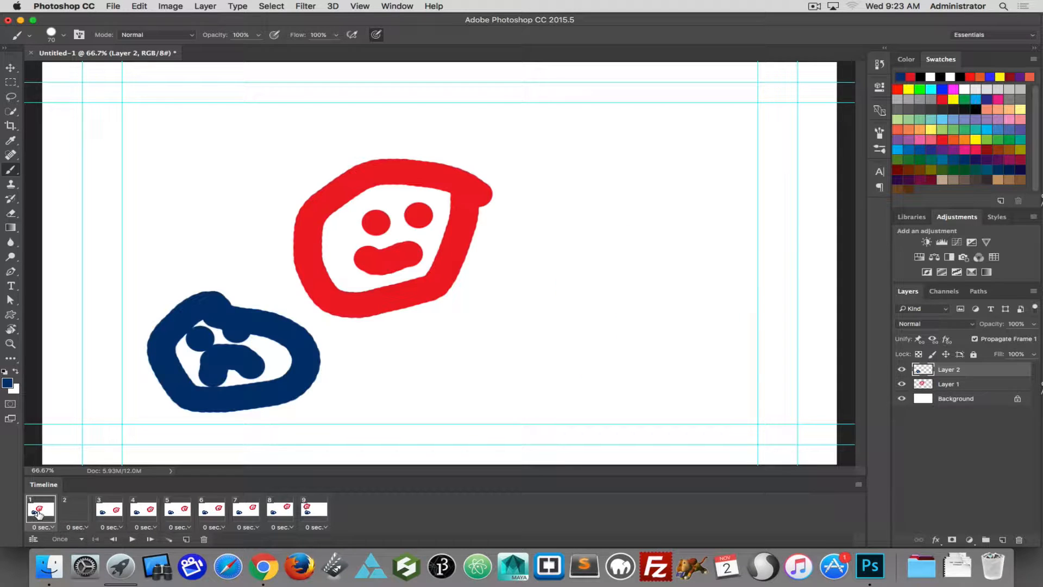
click(75, 512)
- Move the blue face to the canvas's upper left on frame 3 and to the upper middle, beside the red face, on frame 4
click(109, 511)
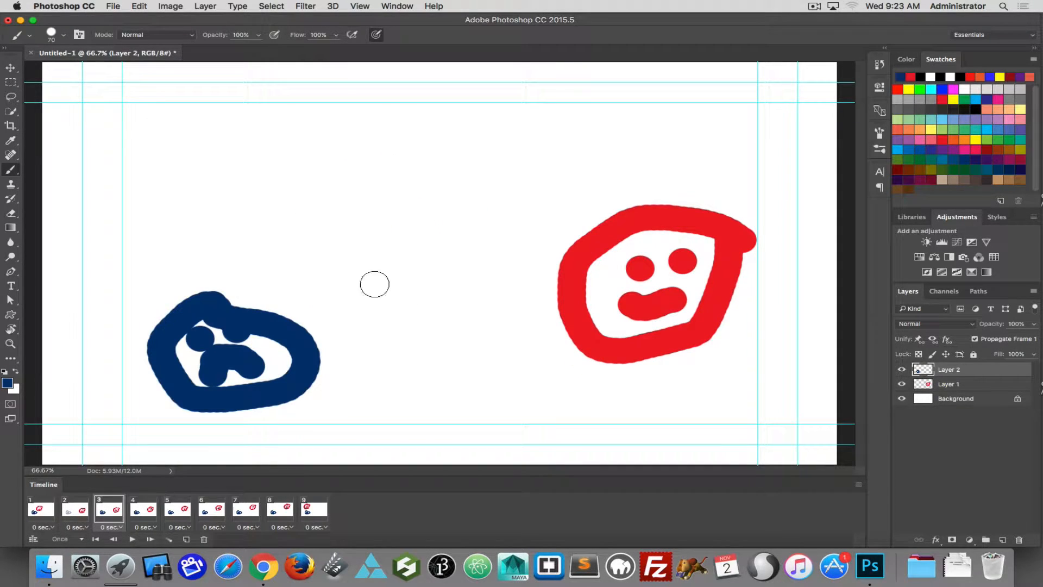
key(v)
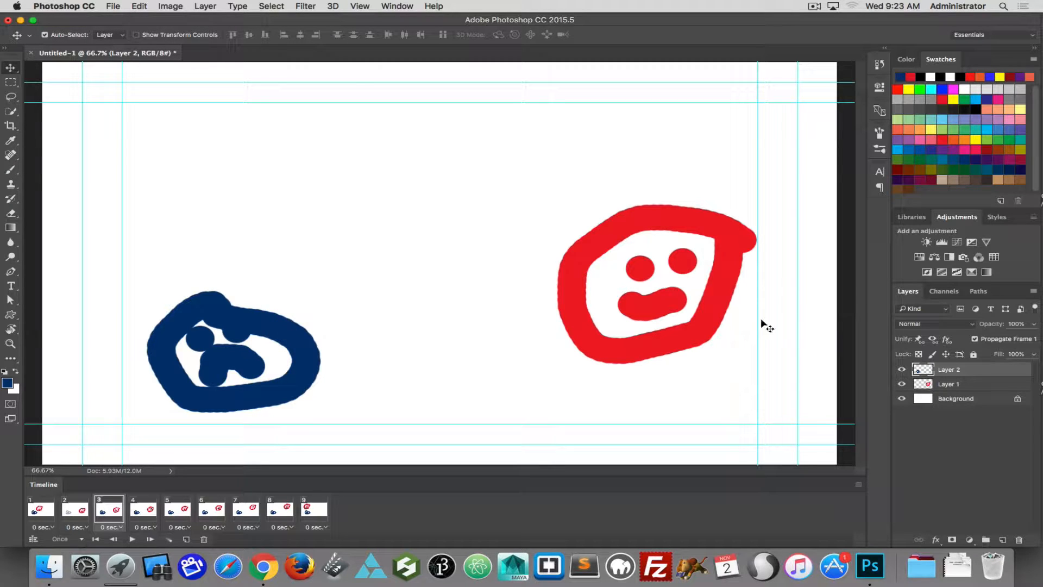
drag(286, 332, 275, 185)
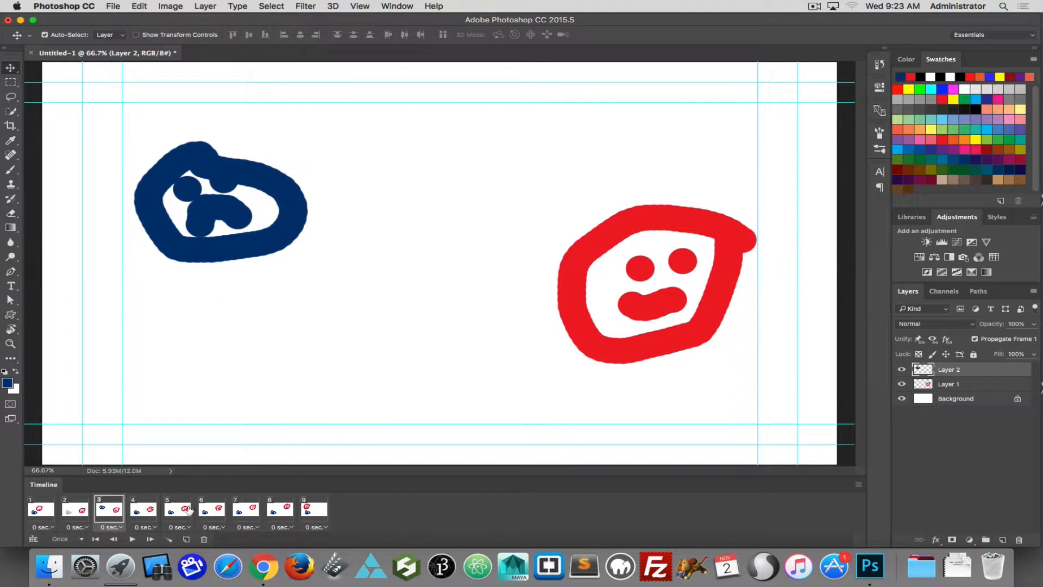
click(142, 513)
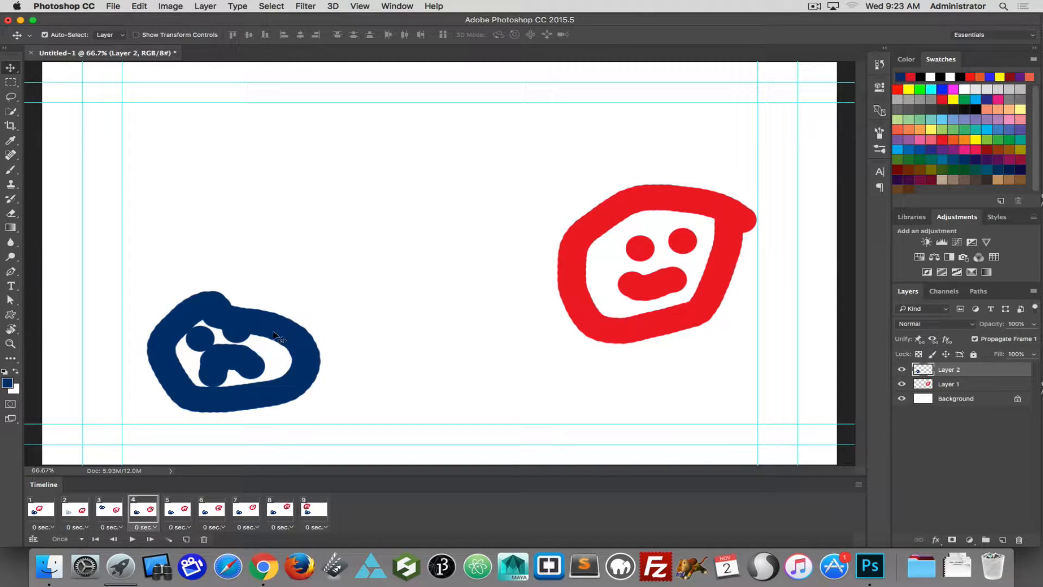
drag(273, 333, 523, 176)
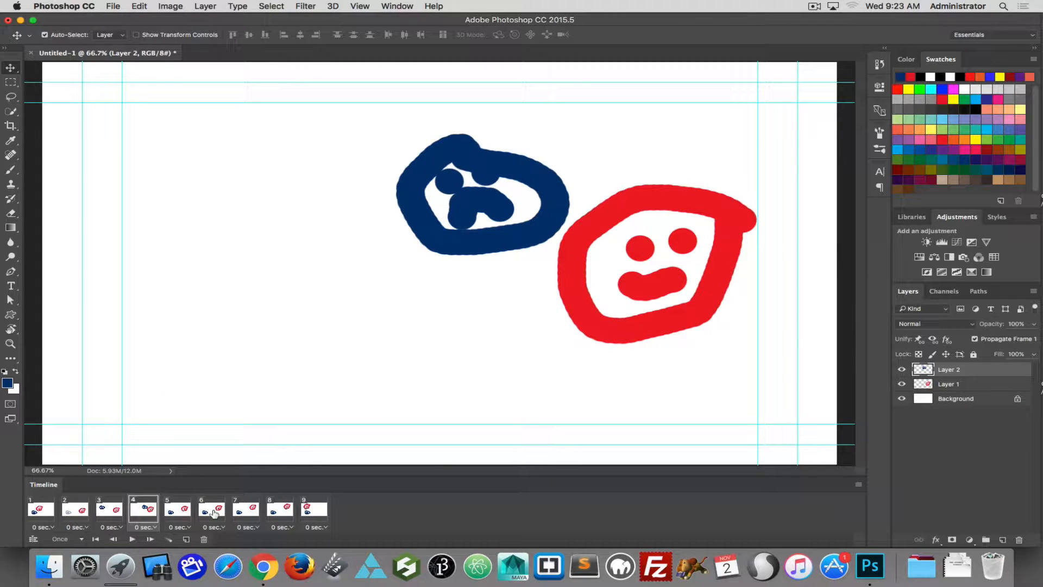
- On frame 5, reduce the opacity of the blue face's layer to 46%
click(170, 516)
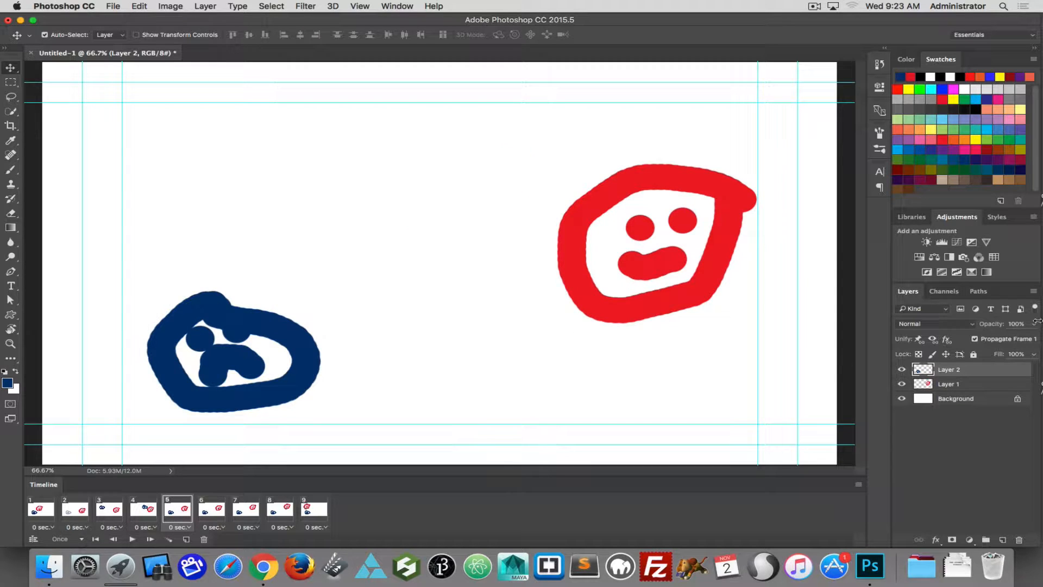
drag(993, 326, 959, 326)
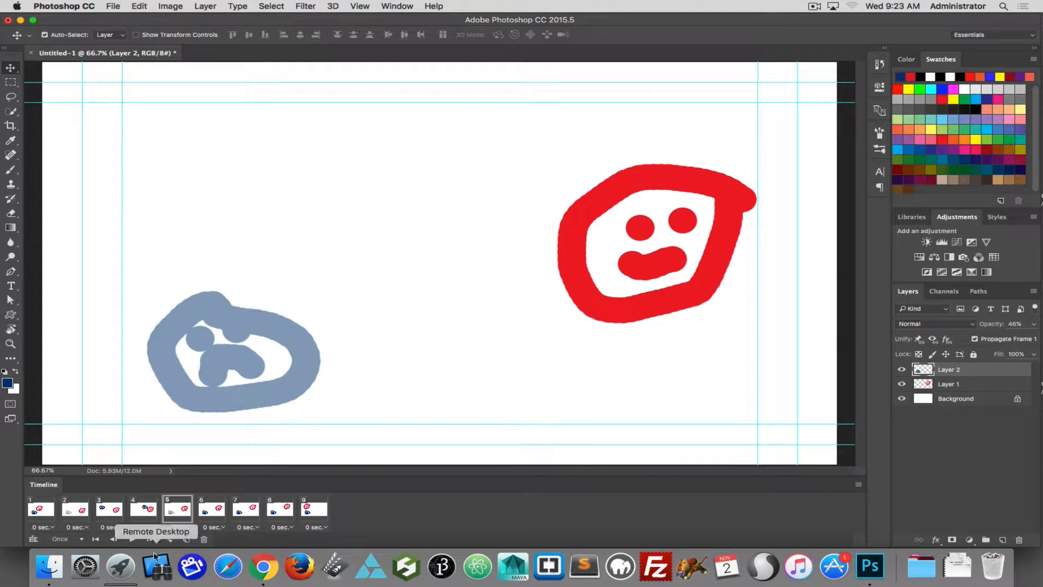
- On frame 6, give the blue face a Drop Shadow with 68% opacity, a 141° angle and a 23 px distance
click(209, 514)
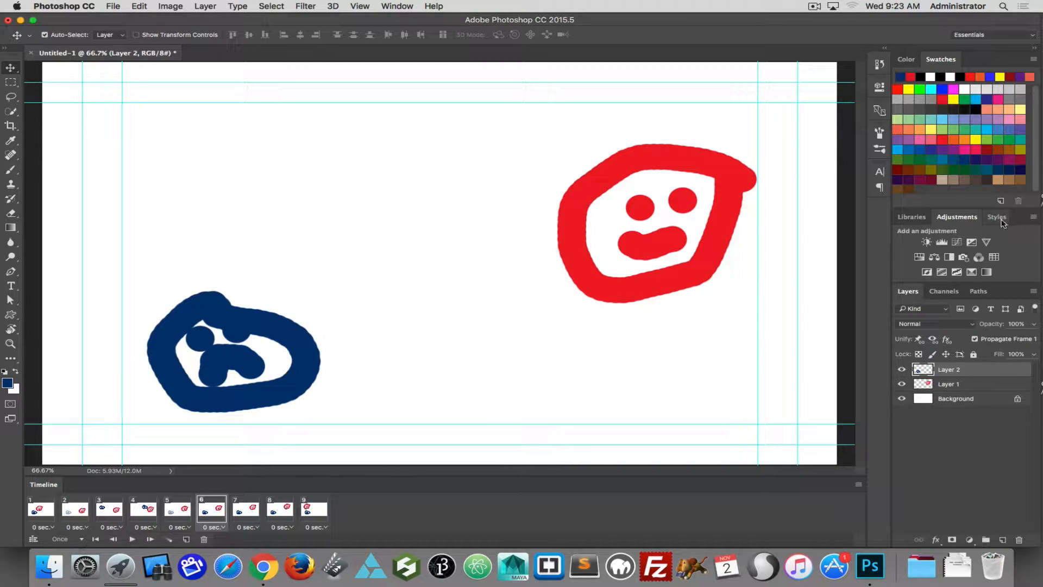
click(935, 540)
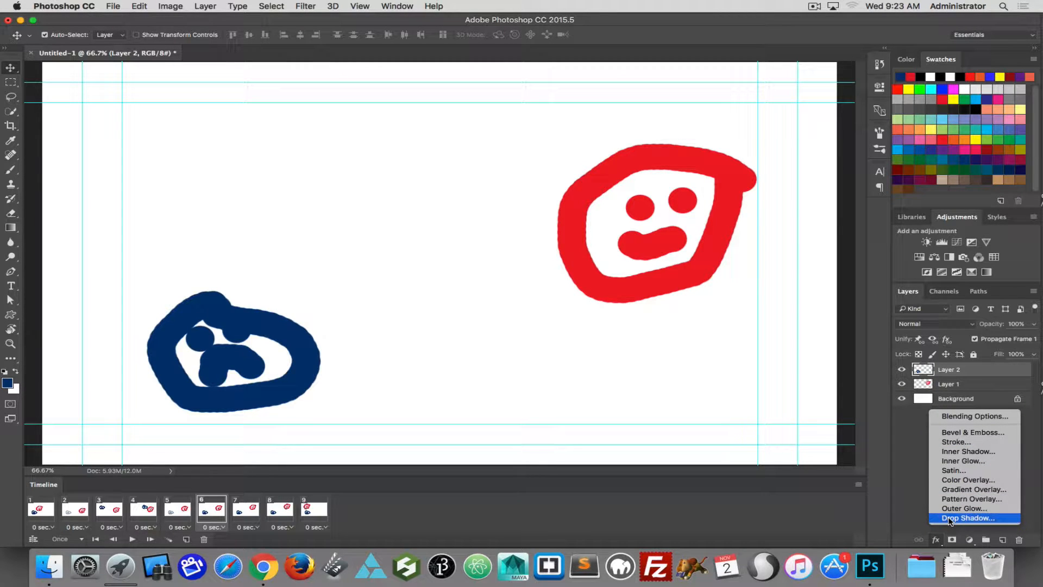
click(950, 519)
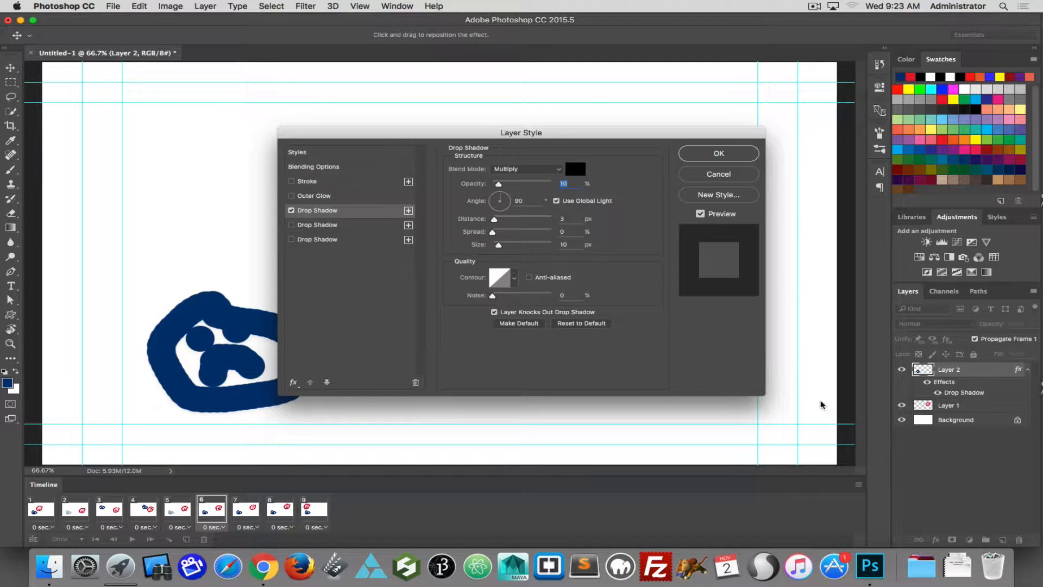
drag(483, 140, 567, 69)
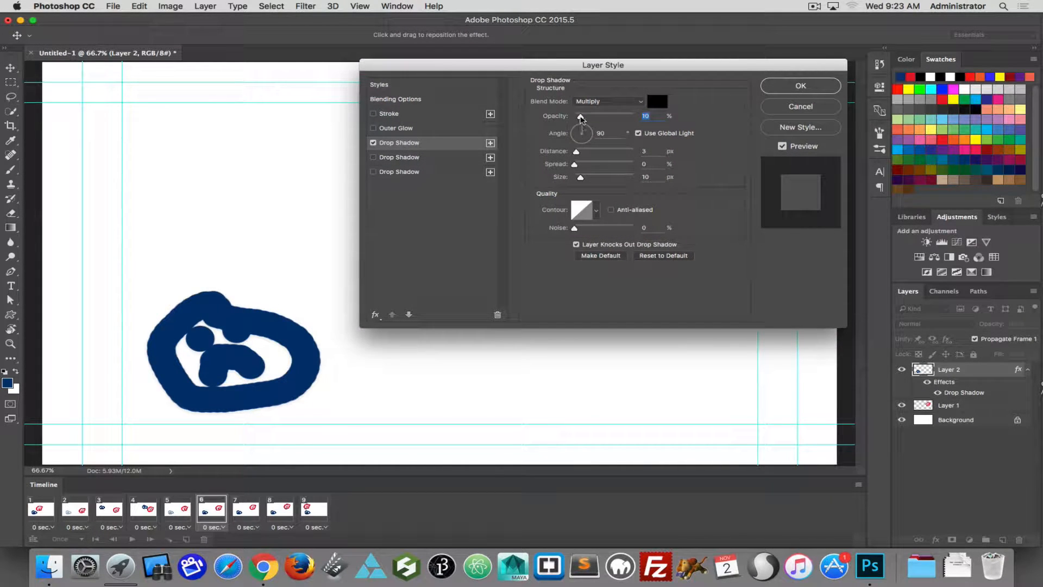
drag(580, 118, 616, 118)
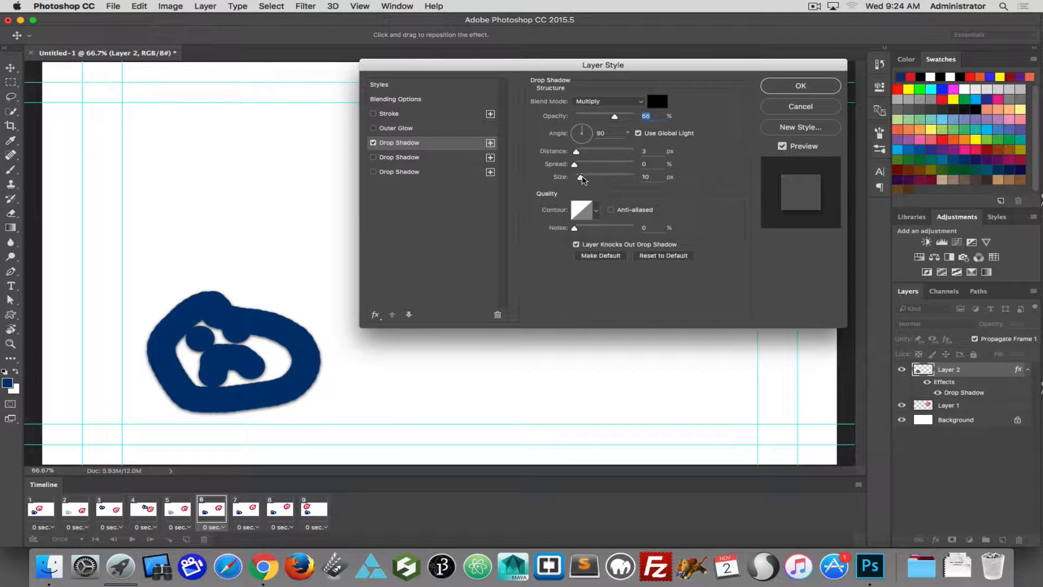
mouse_move(576, 154)
mouse_down()
mouse_move(587, 151)
mouse_move(558, 133)
mouse_move(569, 125)
mouse_move(604, 152)
mouse_move(589, 151)
mouse_up()
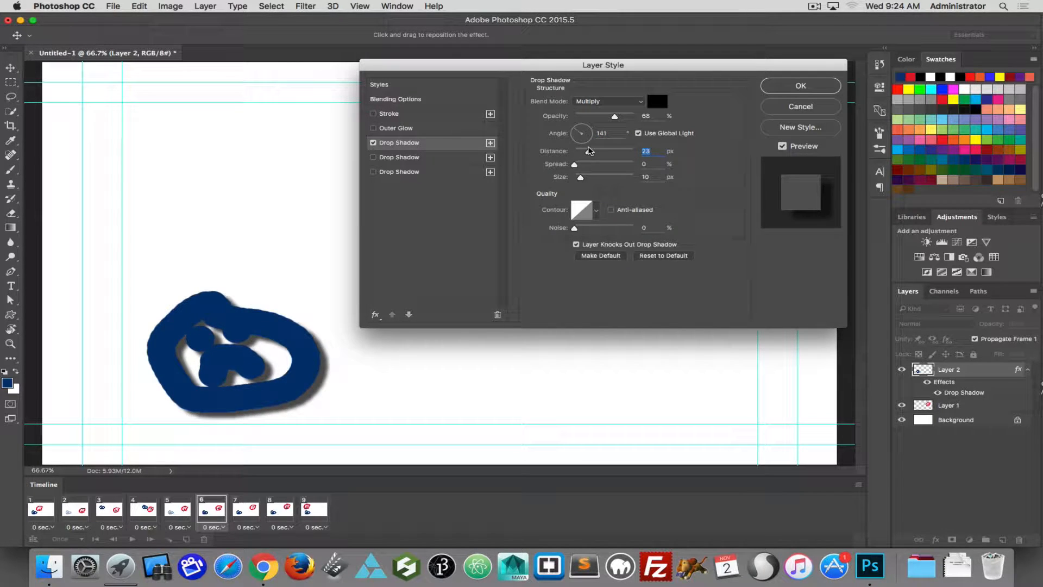
click(801, 85)
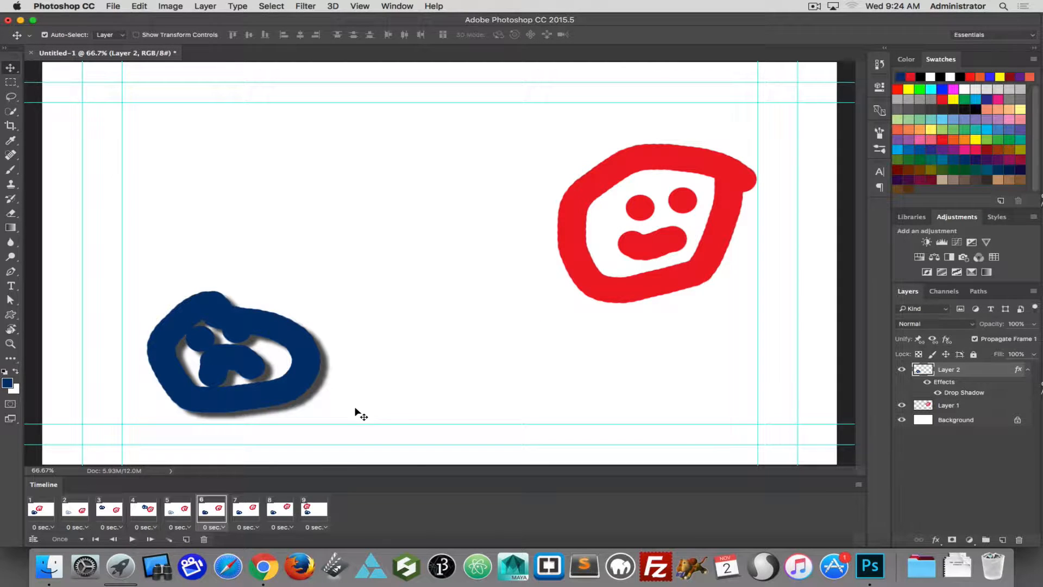
- Check the blue face on frame 7, and copy its layer style from frame 6
click(248, 511)
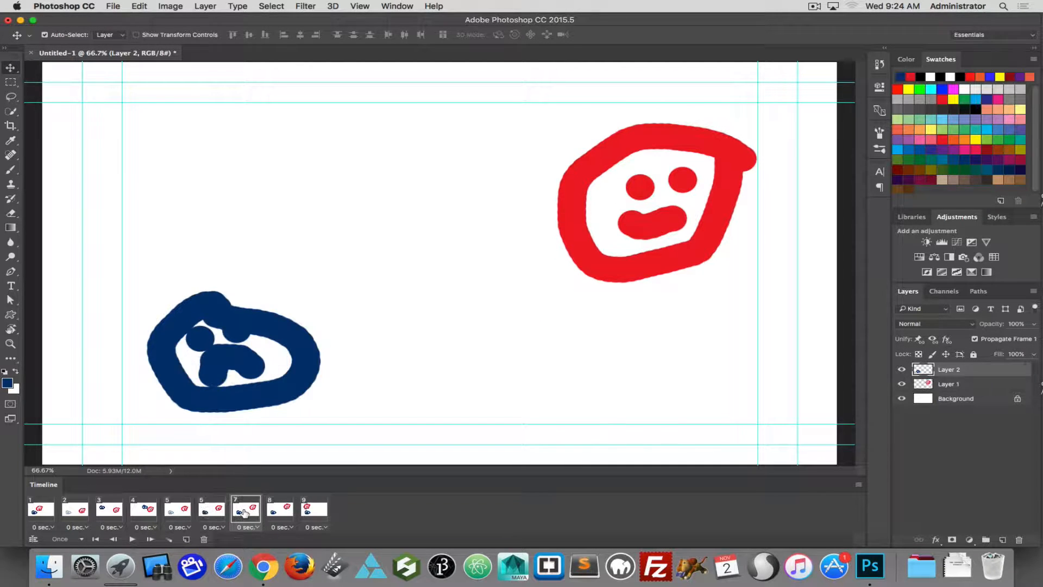
click(216, 513)
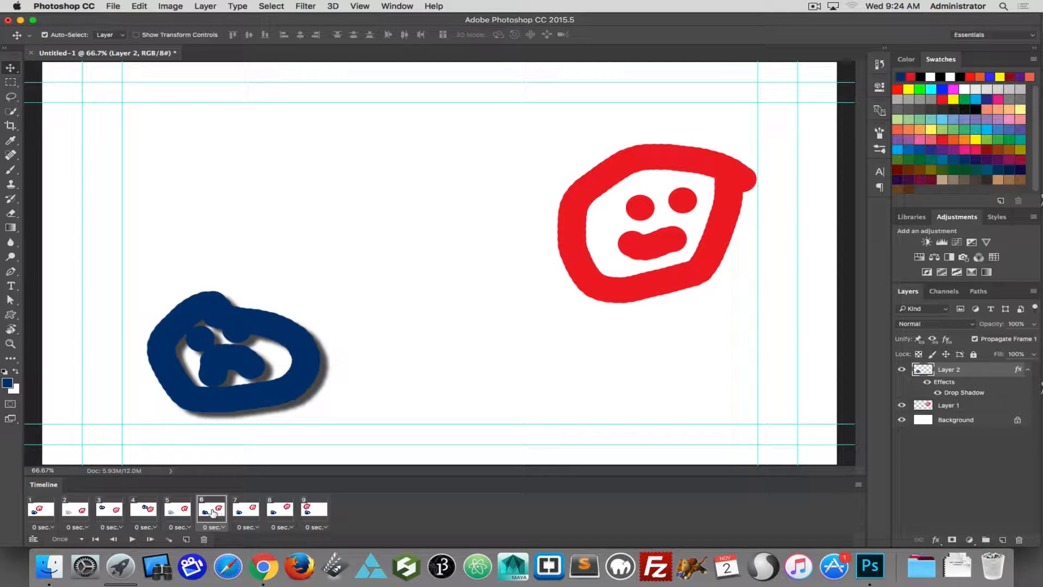
right_click(955, 384)
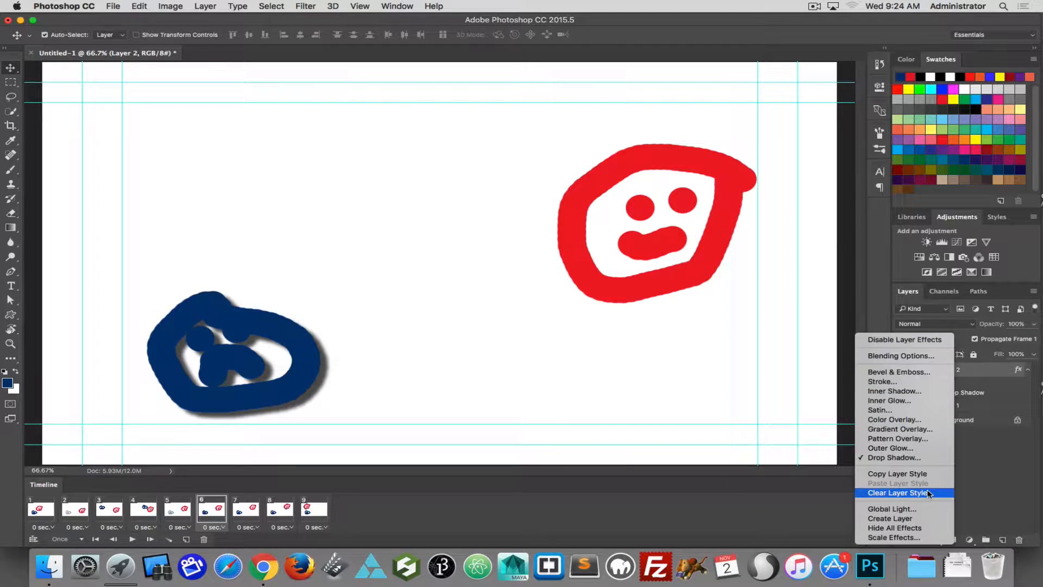
click(896, 476)
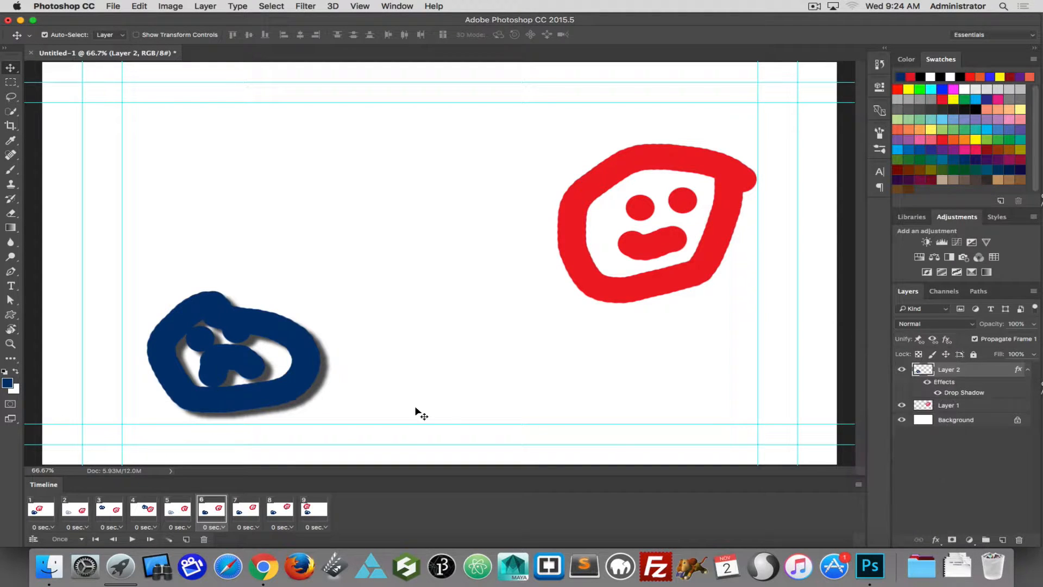
- Paste the copied layer style onto the blue face's layer in frame 7
click(242, 513)
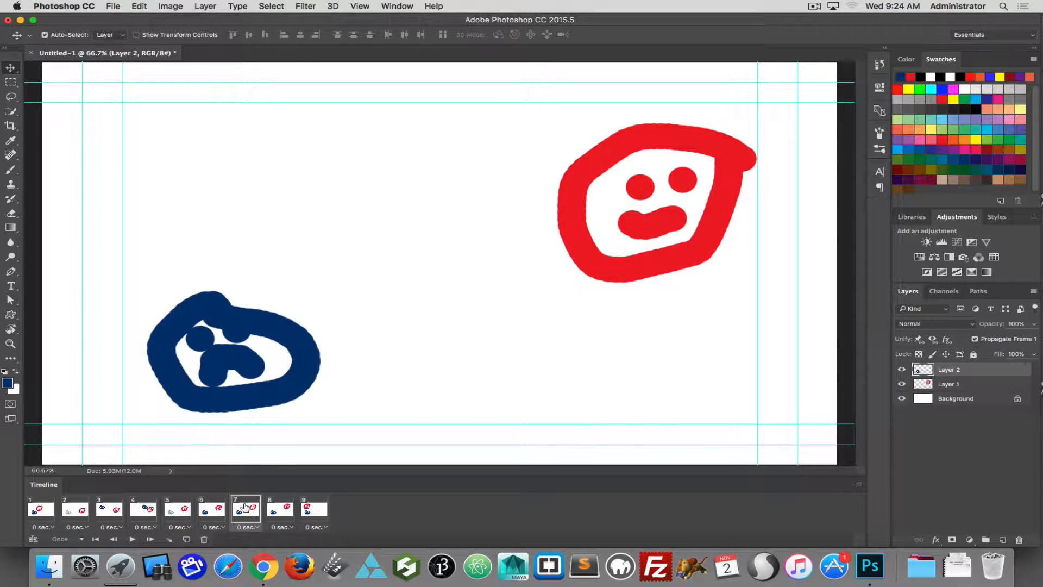
right_click(931, 370)
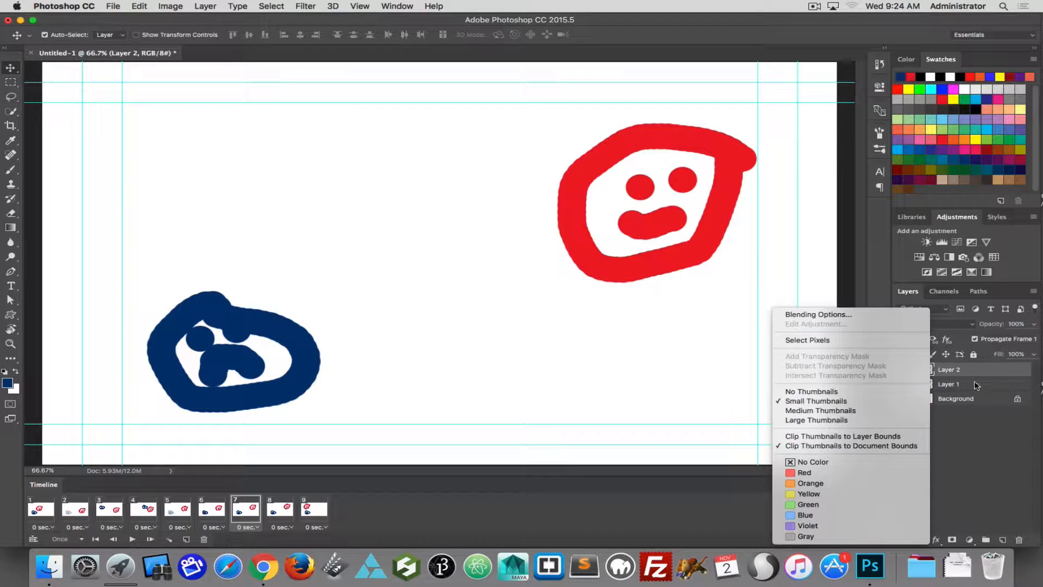
click(970, 445)
right_click(920, 371)
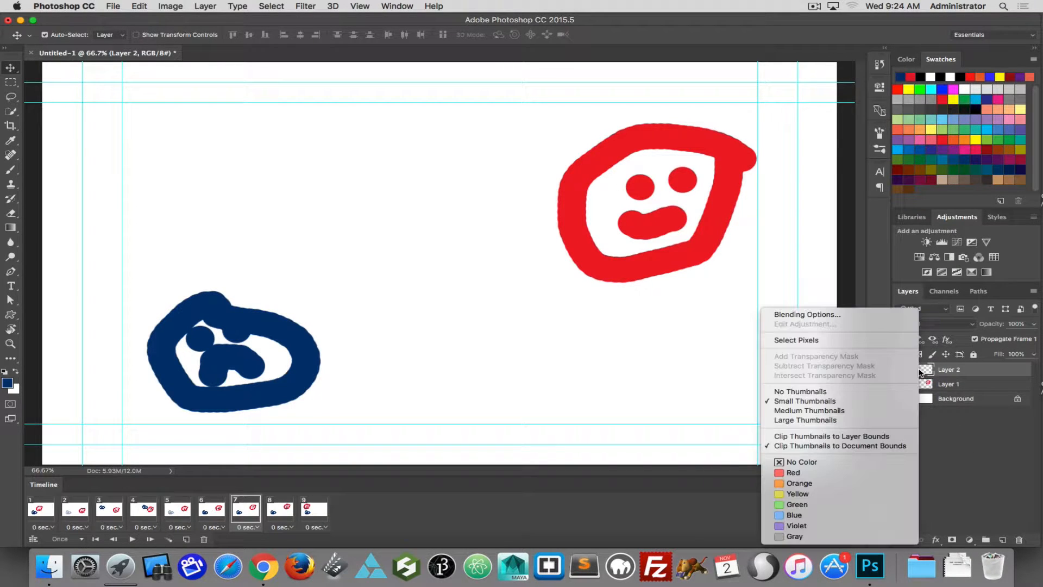
right_click(958, 371)
click(959, 371)
right_click(974, 371)
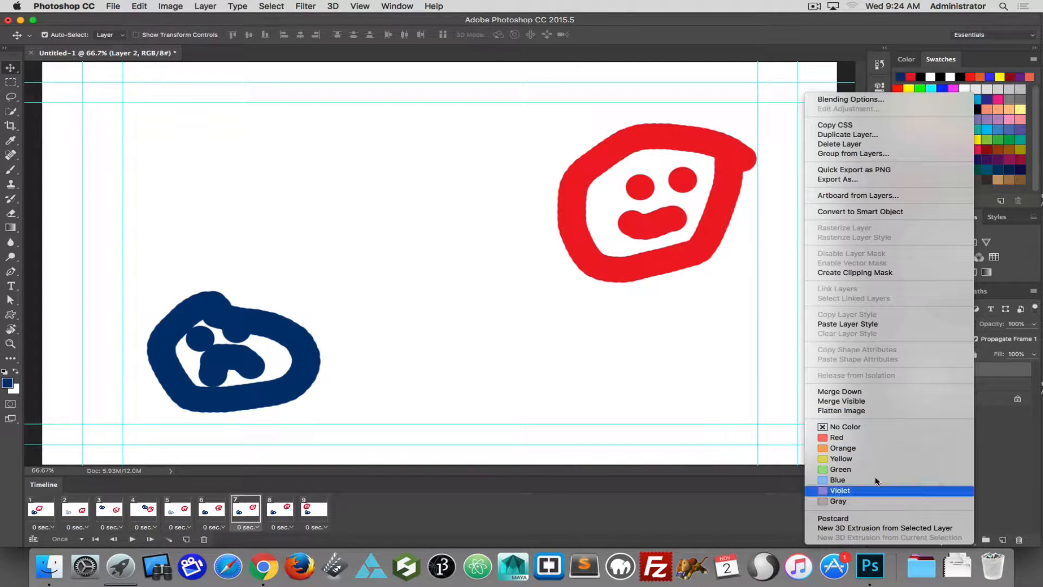
click(876, 325)
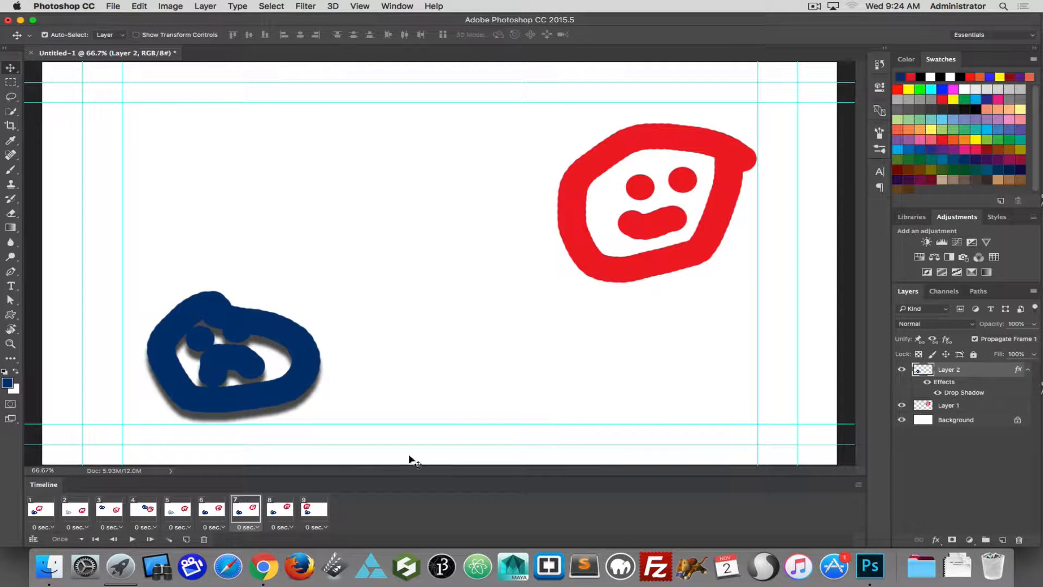
- Set the angle of the blue face's drop shadow on frame 7 to 25°
double_click(948, 394)
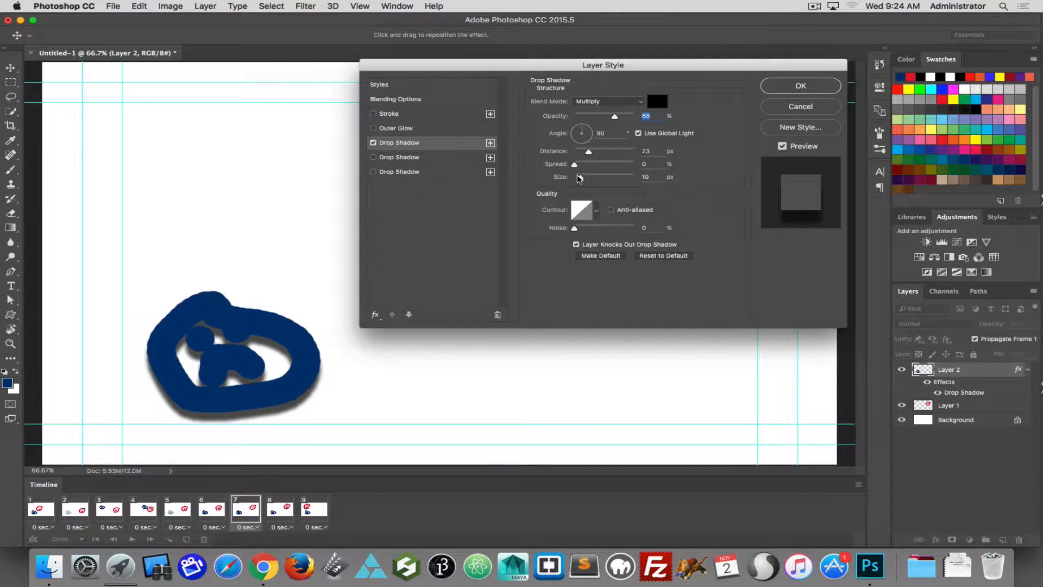
drag(582, 131, 591, 133)
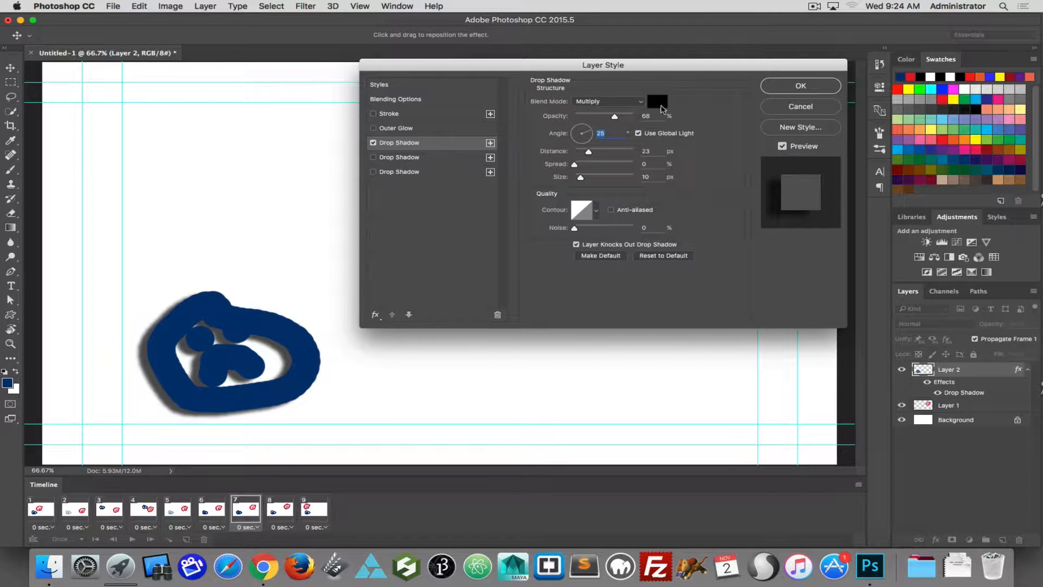
click(790, 88)
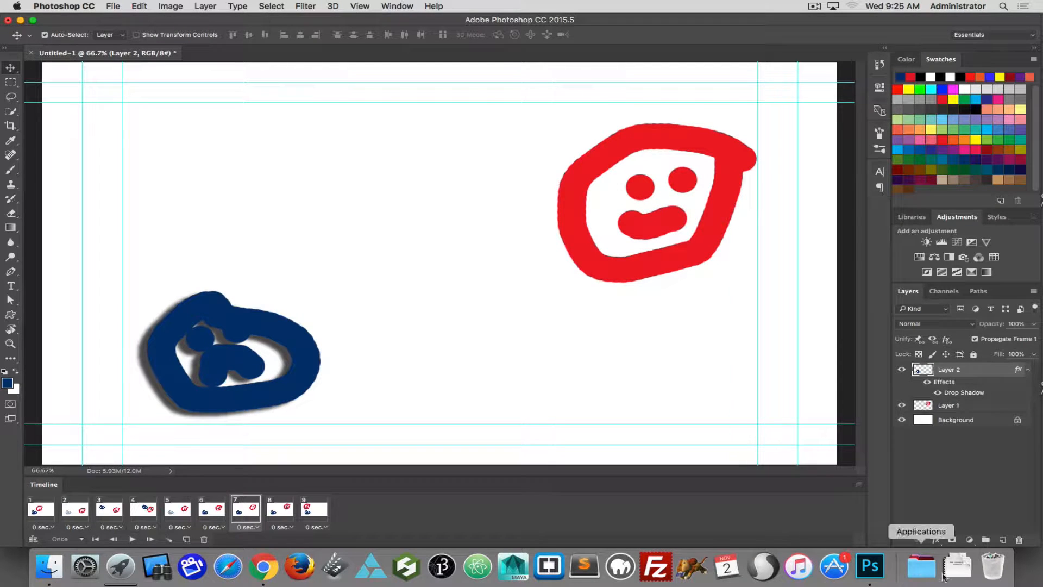
click(937, 539)
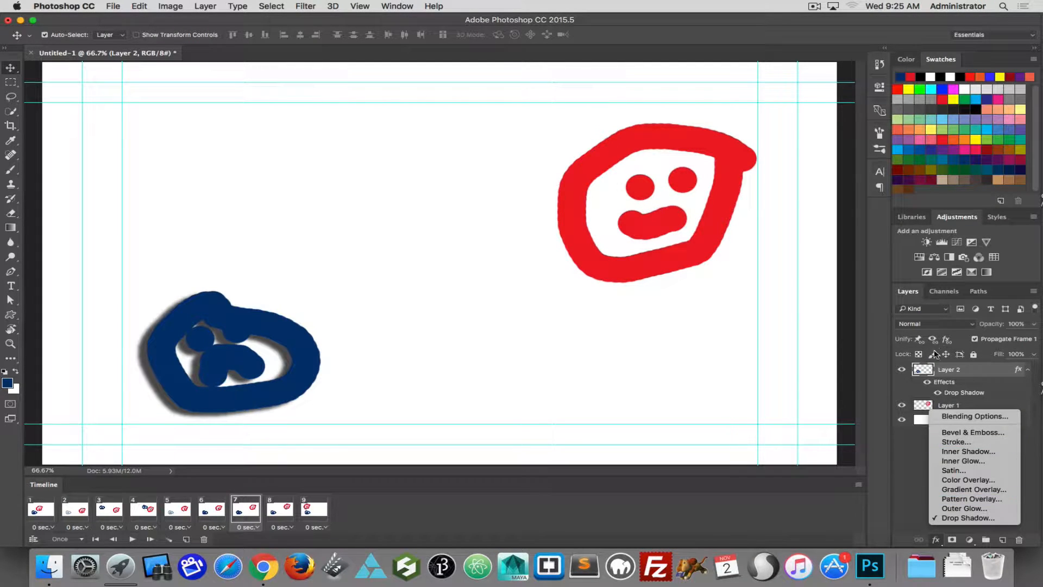
click(906, 512)
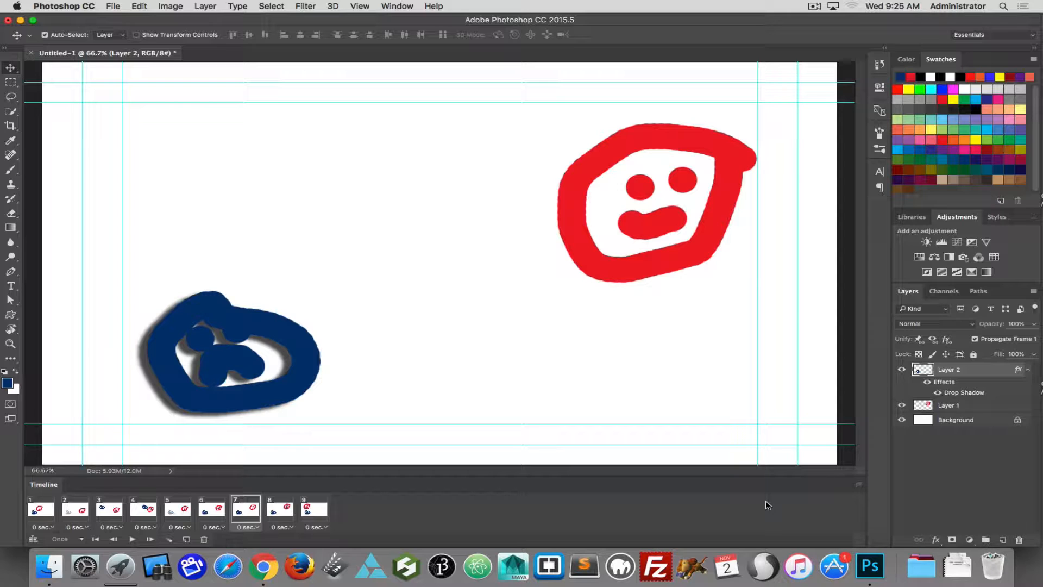
- Add a new layer, choose bright yellow as the foreground colour, and paint a small dot on frame 1 beside the red face with the Brush
click(312, 510)
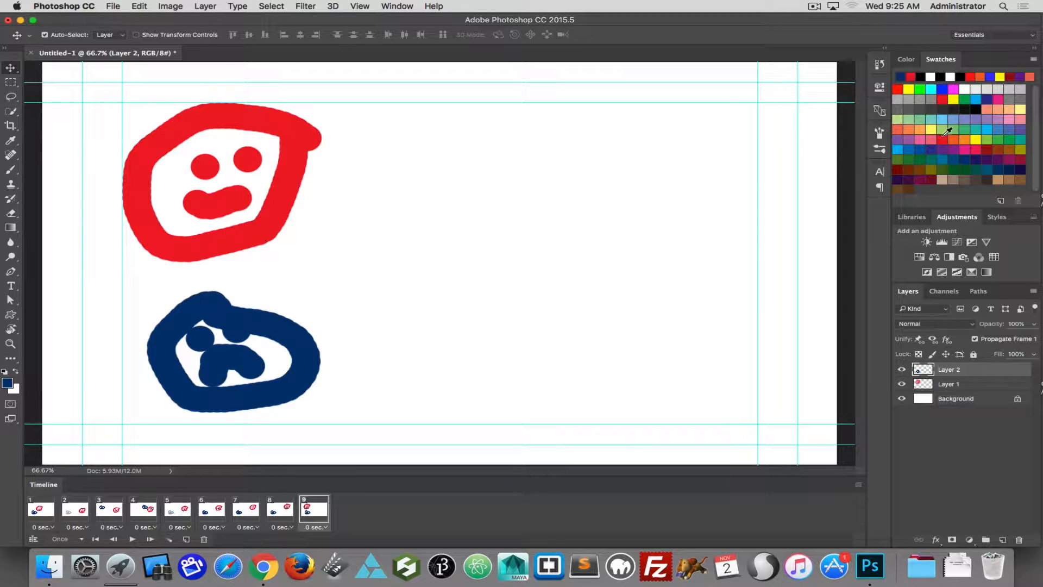
click(978, 140)
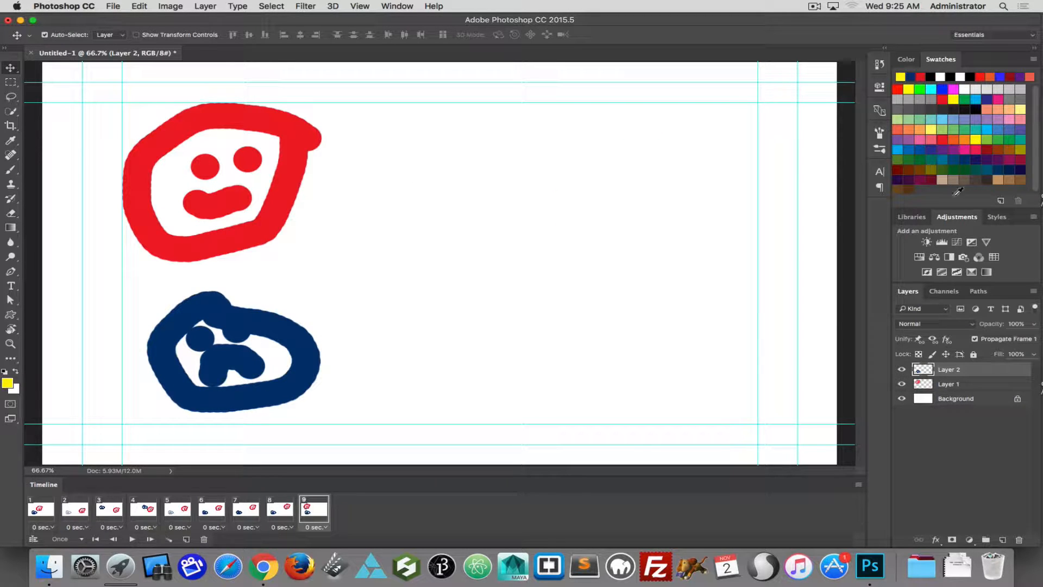
click(1002, 539)
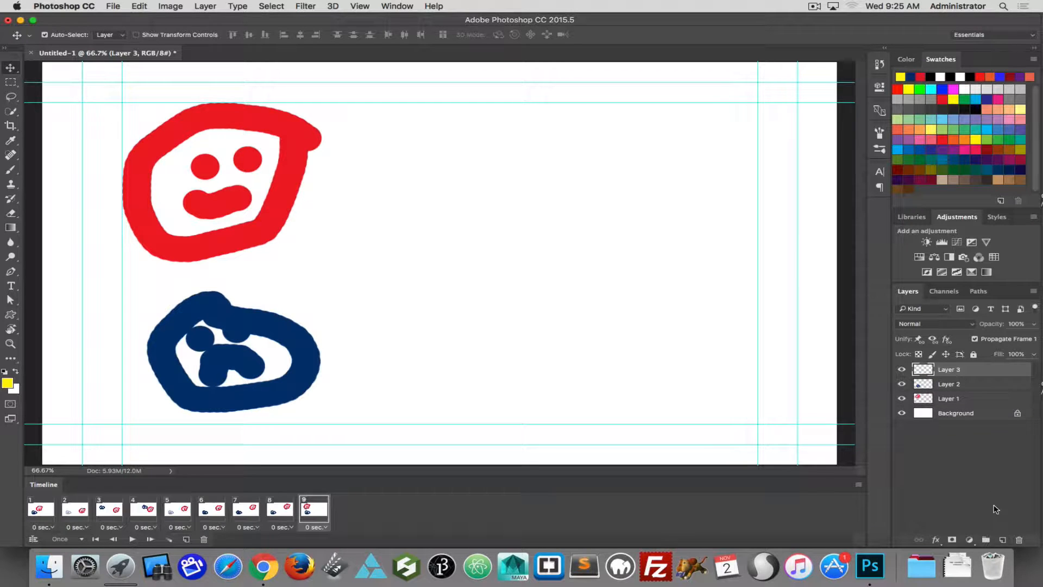
click(41, 510)
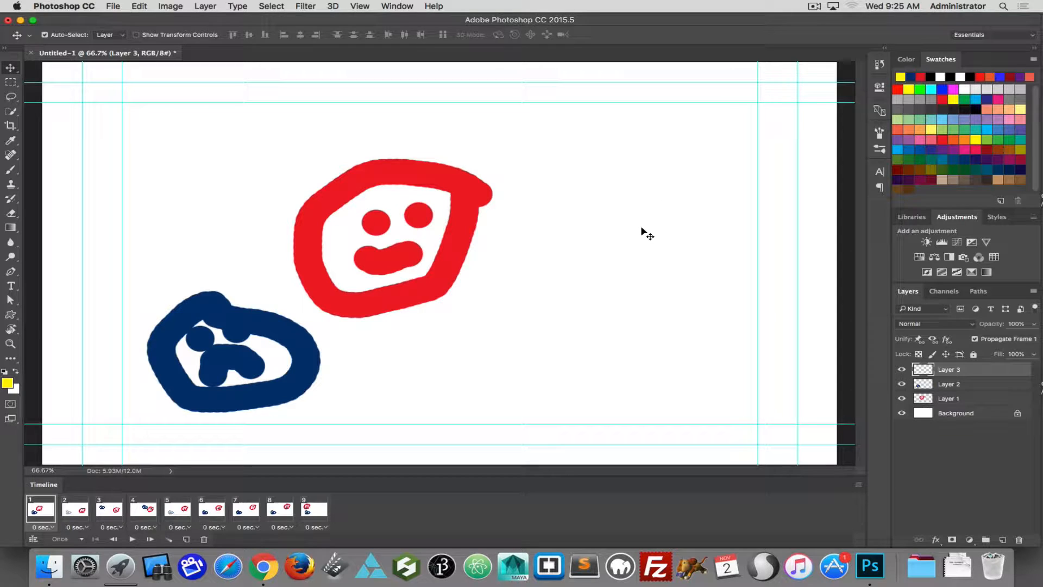
key(b)
mouse_move(649, 218)
mouse_down()
mouse_move(639, 217)
mouse_move(645, 208)
mouse_move(645, 219)
mouse_up()
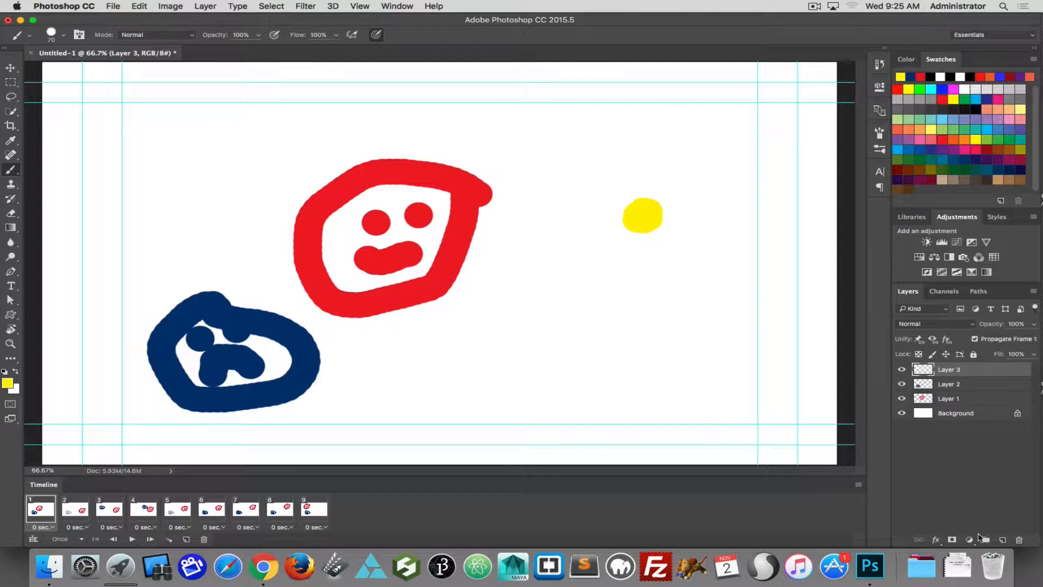
- Add three more layers and paint a larger yellow blob on each, continuing from the first dot towards the red face
click(1004, 540)
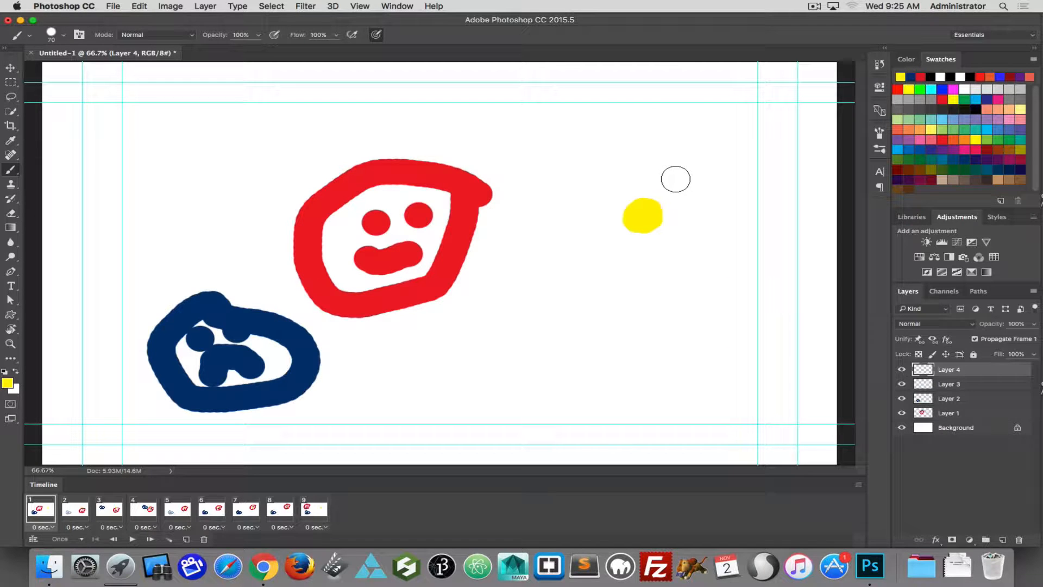
mouse_move(647, 206)
mouse_down()
mouse_move(627, 224)
mouse_move(652, 229)
mouse_move(657, 211)
mouse_move(646, 202)
mouse_move(627, 209)
mouse_move(638, 217)
mouse_move(597, 209)
mouse_move(612, 233)
mouse_move(604, 210)
mouse_move(594, 222)
mouse_move(604, 230)
mouse_move(580, 202)
mouse_move(555, 221)
mouse_move(583, 219)
mouse_move(572, 204)
mouse_move(542, 218)
mouse_move(555, 223)
mouse_move(572, 216)
mouse_move(558, 202)
mouse_move(542, 212)
mouse_move(568, 221)
mouse_up()
click(1004, 540)
click(1003, 540)
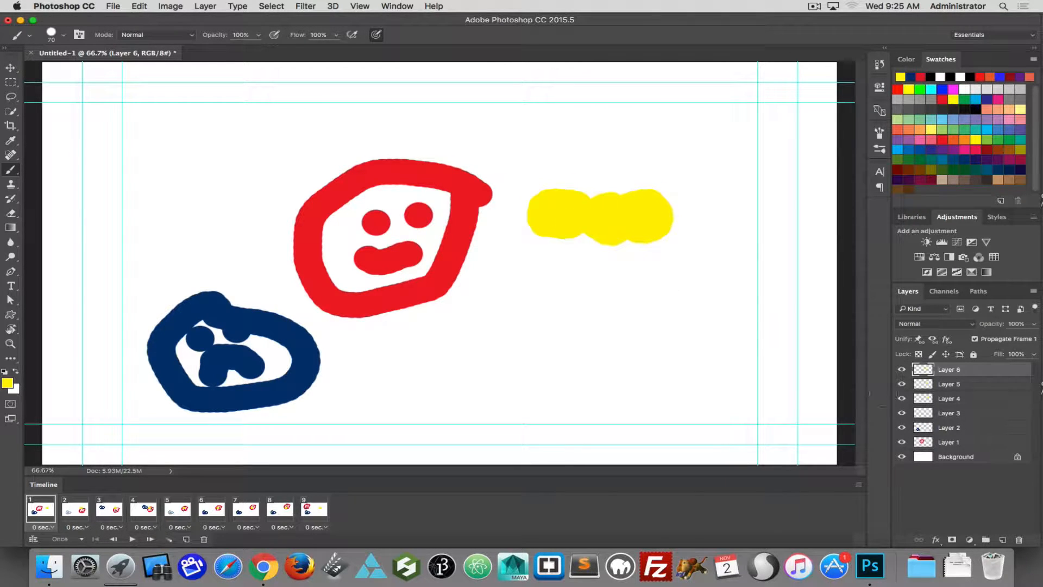
- Temporarily hide Layers 3 to 5 on frame 1, restore them, and check the yellow blobs on frames 2, 3 and 5
drag(904, 390, 902, 413)
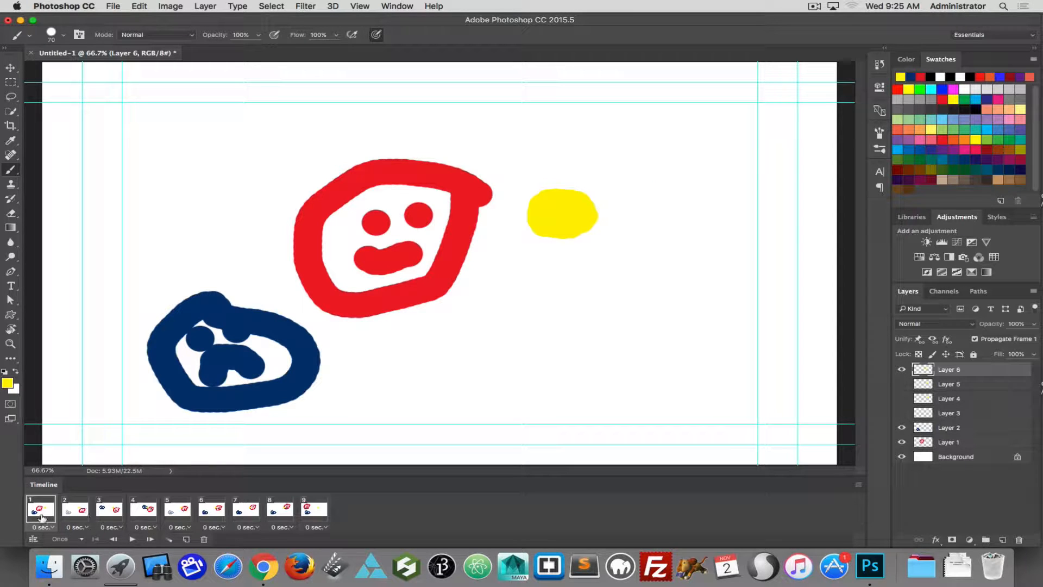
drag(902, 413, 902, 382)
click(72, 512)
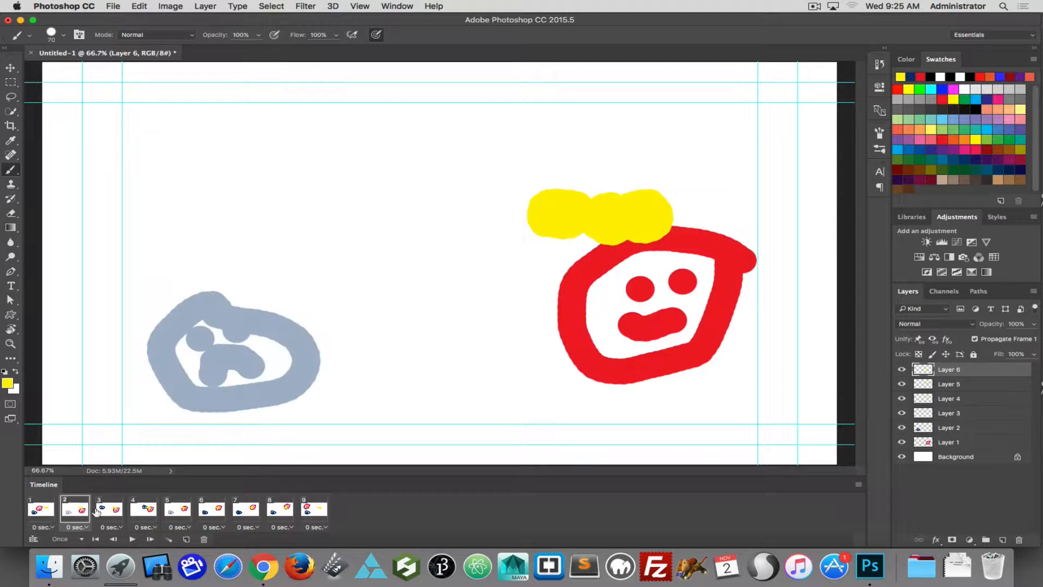
click(111, 513)
click(176, 513)
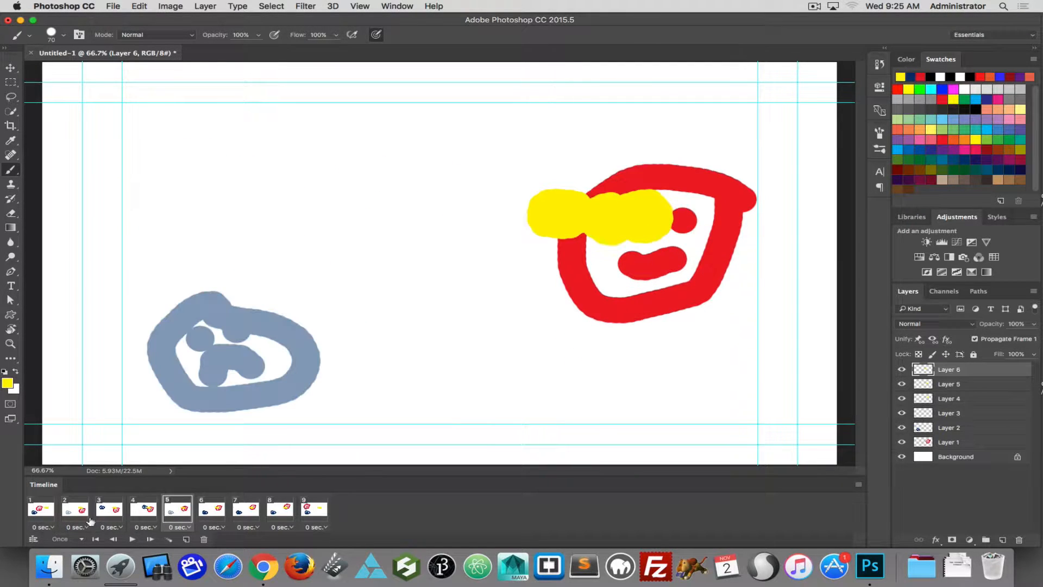
- On frame 1, hide Layers 4, 5 and 6 so Layer 3 is the only yellow blob shown
click(44, 514)
click(903, 370)
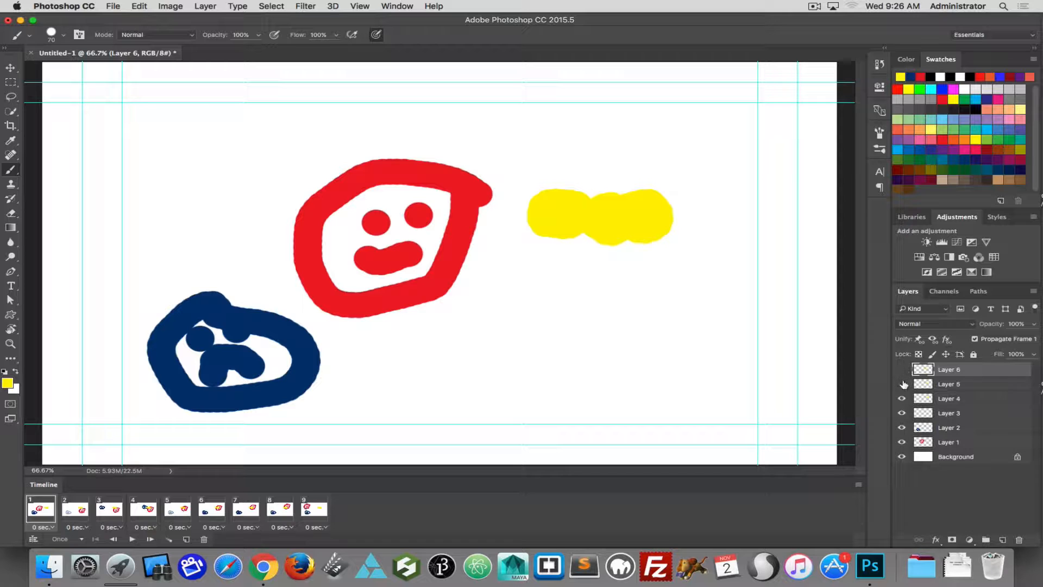
click(903, 398)
- On frame 2, hide Layer 3 and make Layer 4 the only visible yellow blob
click(70, 508)
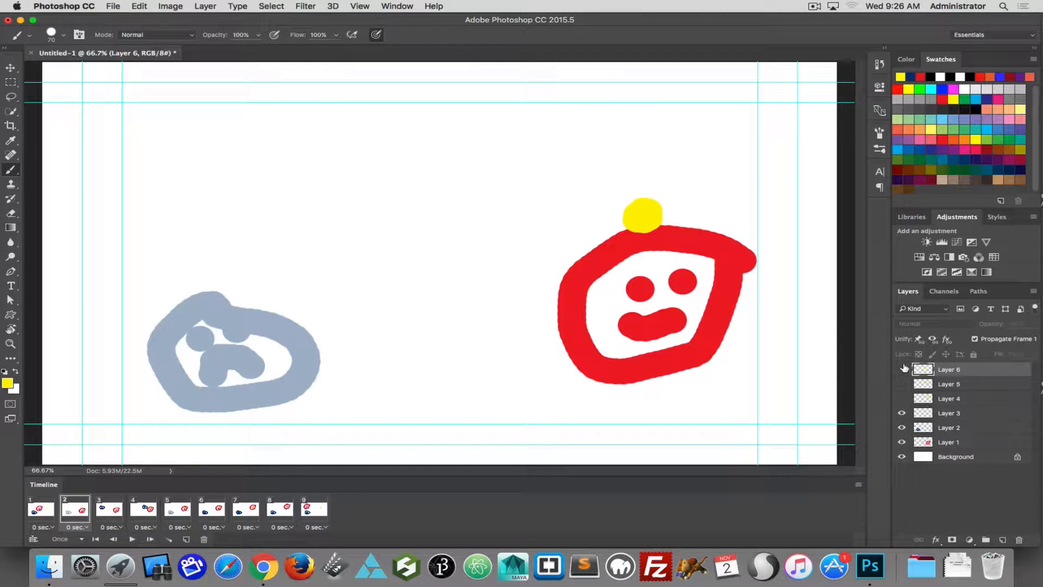
click(903, 399)
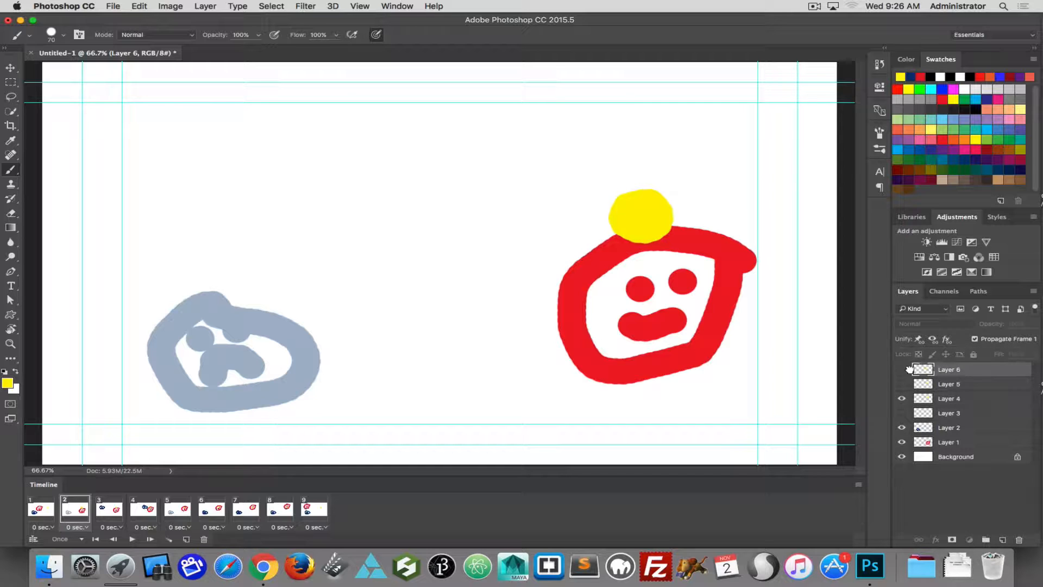
drag(903, 370, 902, 384)
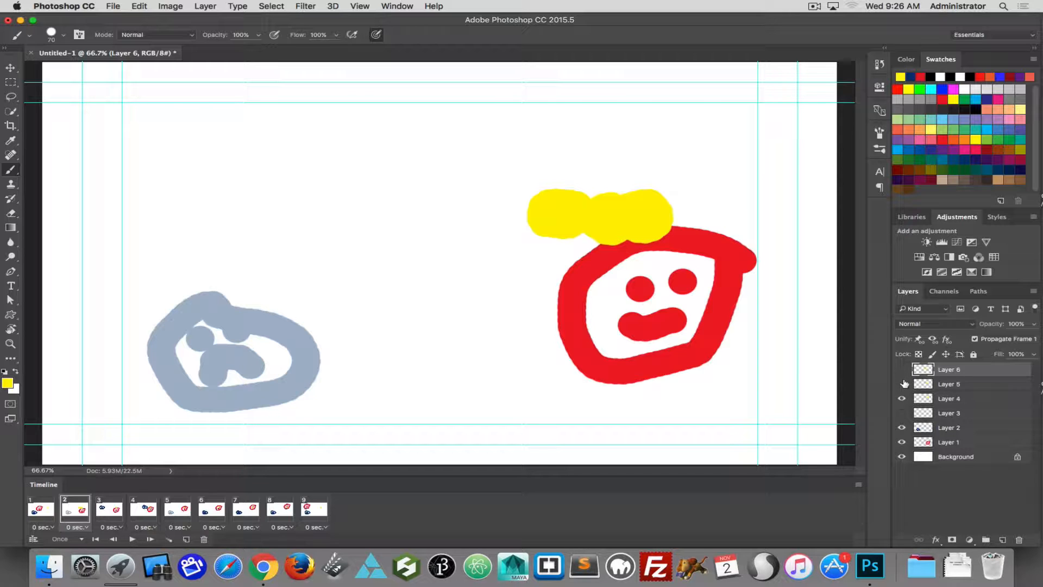
drag(902, 369, 902, 384)
- Replace Layer 3 with Layer 5 as the visible yellow blob on frame 3, and with Layer 6 on frame 4
click(114, 509)
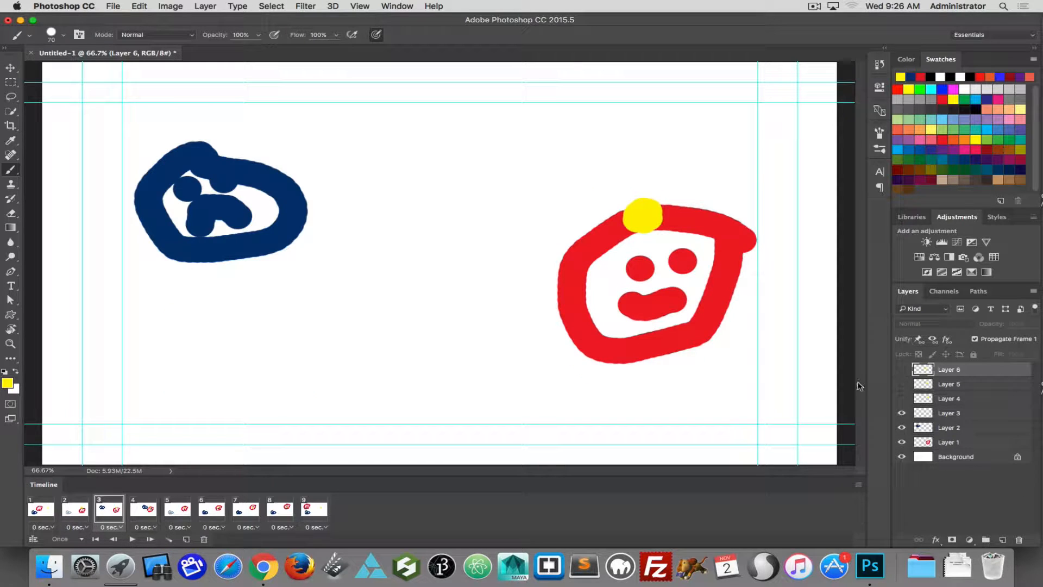
click(902, 413)
click(902, 387)
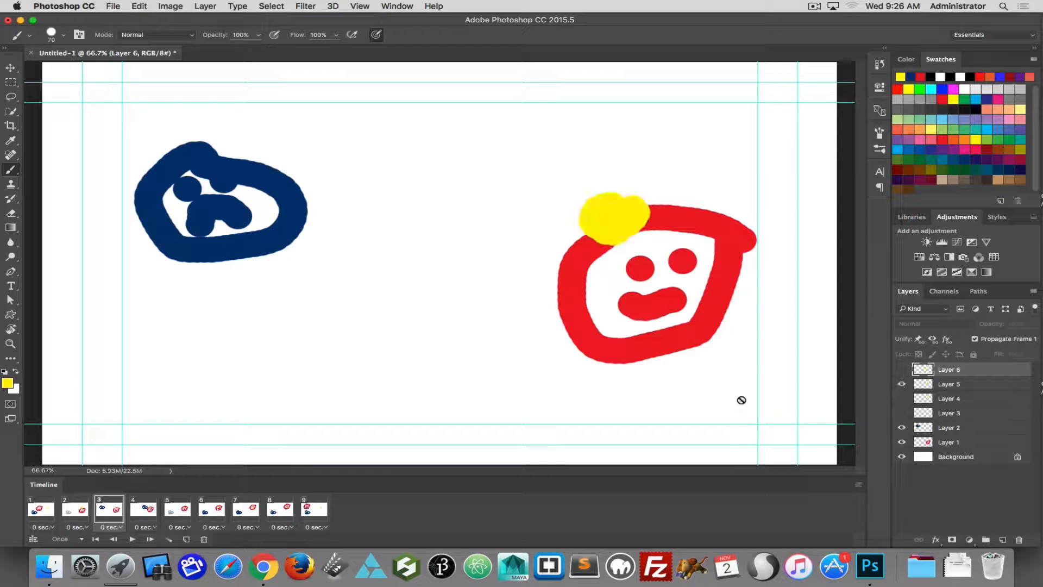
click(144, 508)
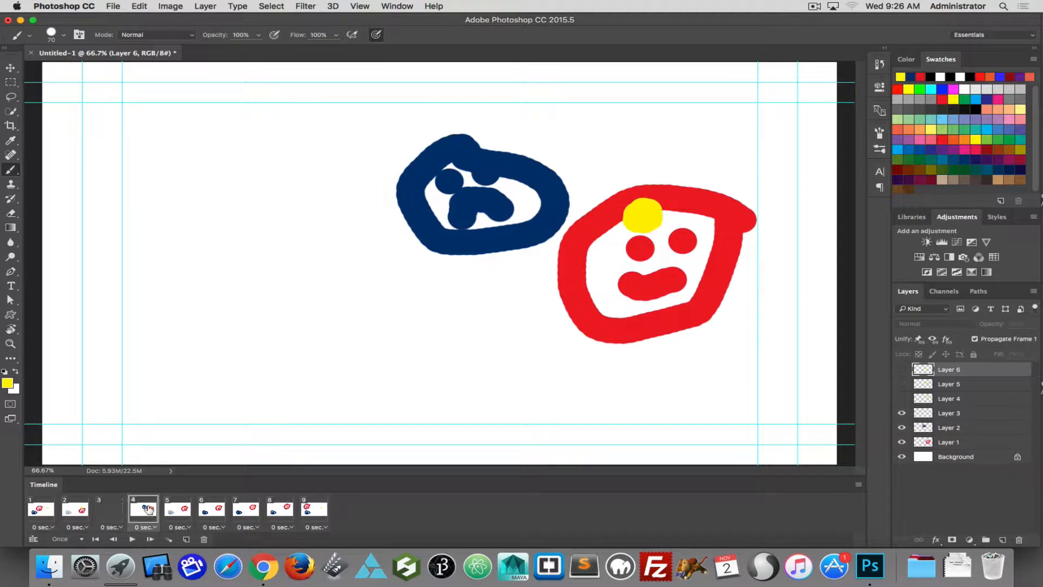
click(902, 413)
click(902, 369)
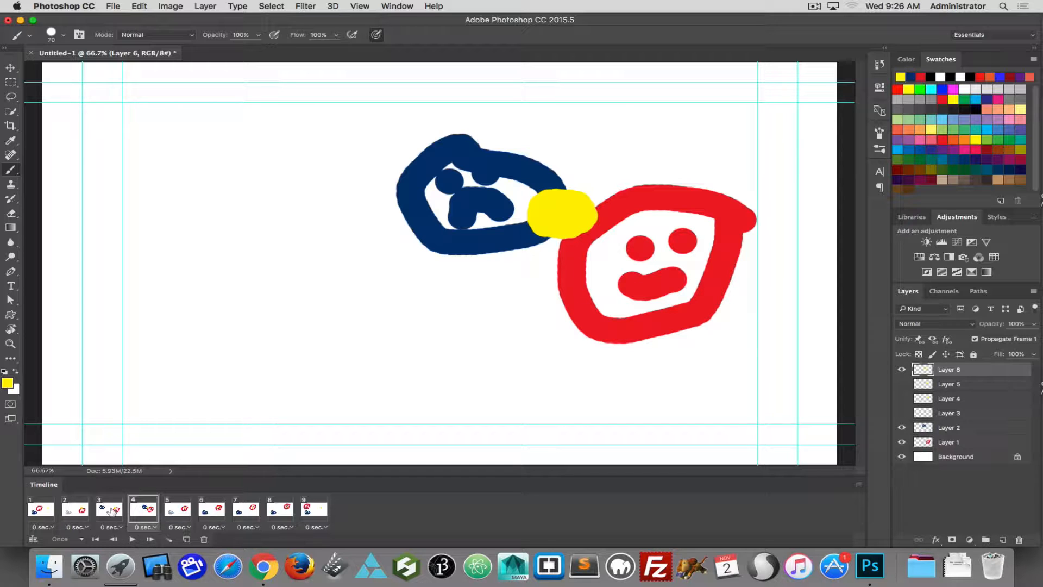
- Review frames 1 to 4 one by one to compare which yellow blob each frame shows
click(109, 509)
click(74, 510)
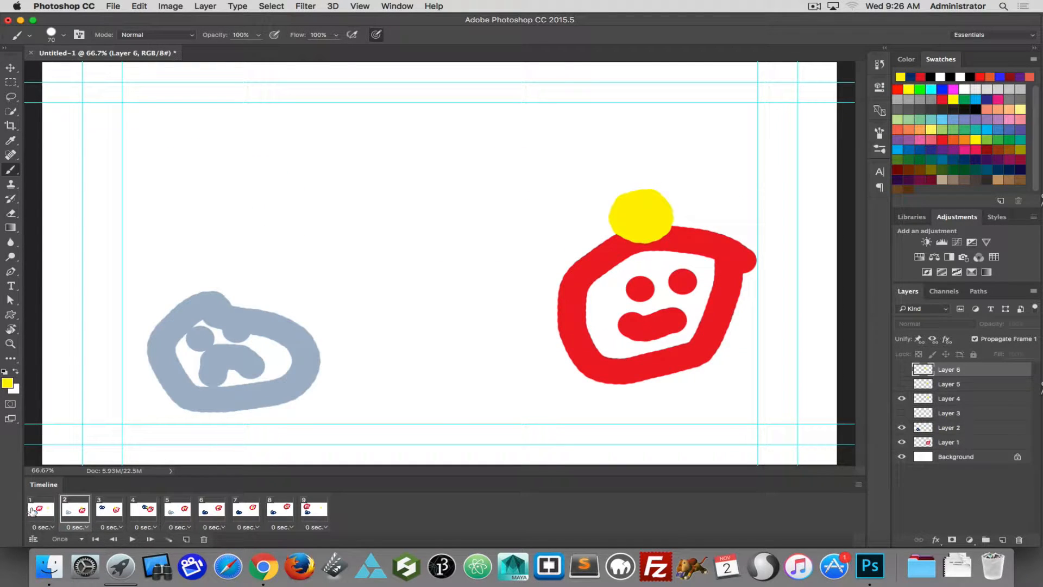
click(34, 510)
click(88, 513)
click(123, 510)
click(145, 510)
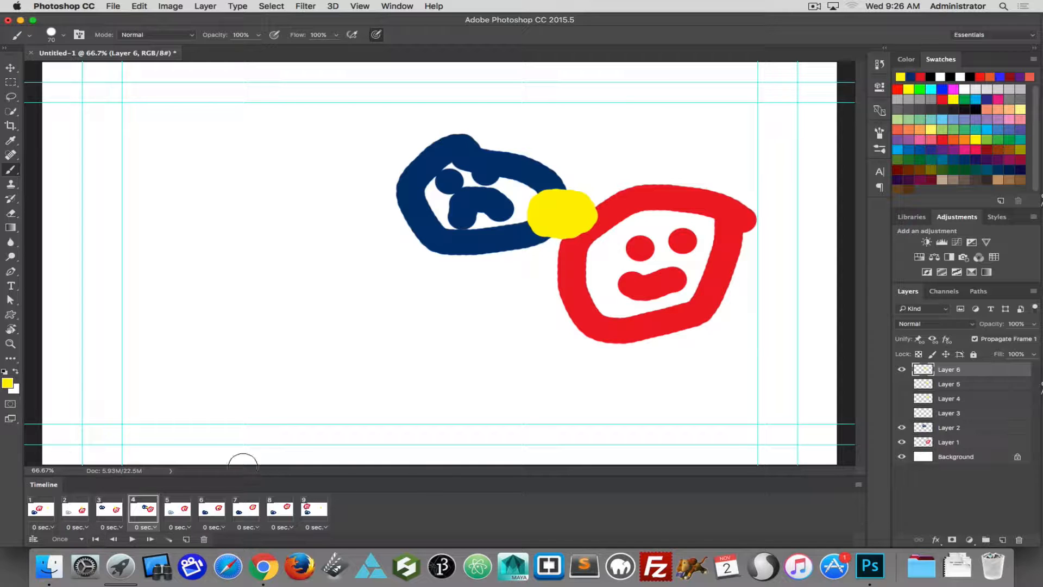
- Hide Layer 3 on each of frames 5 to 9 so that no yellow blob shows there
click(184, 513)
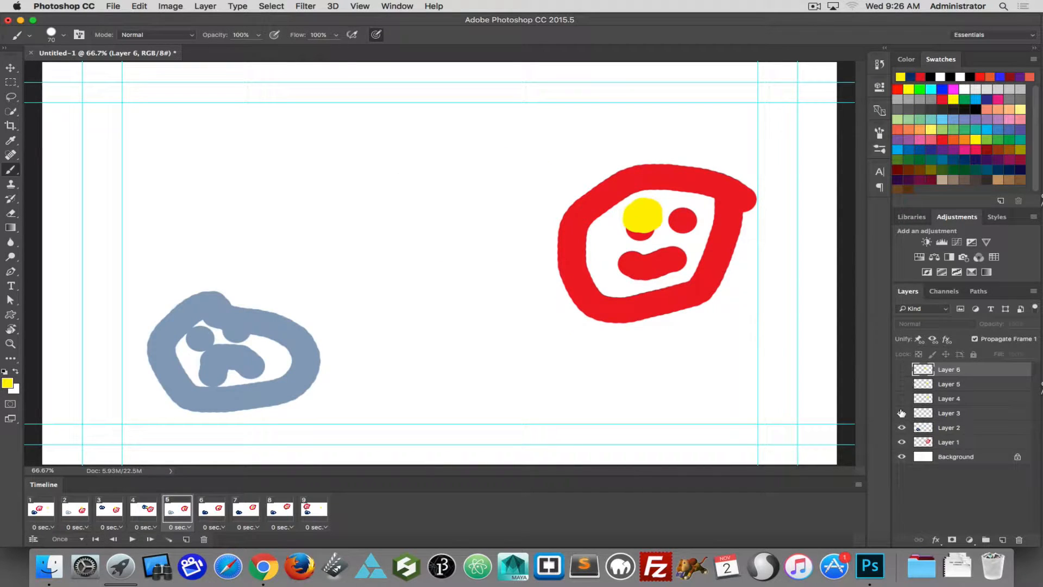
click(206, 510)
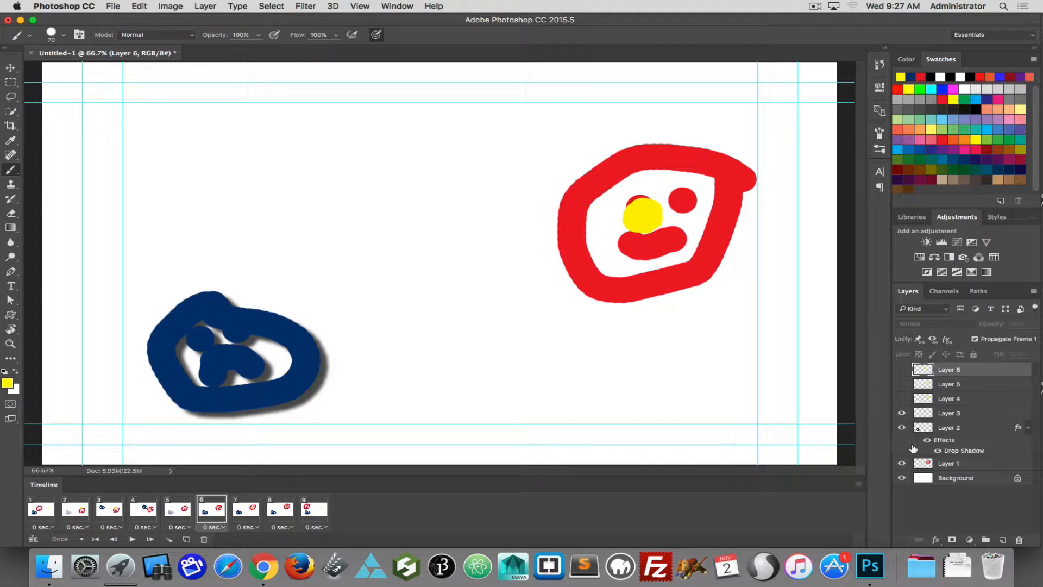
click(902, 413)
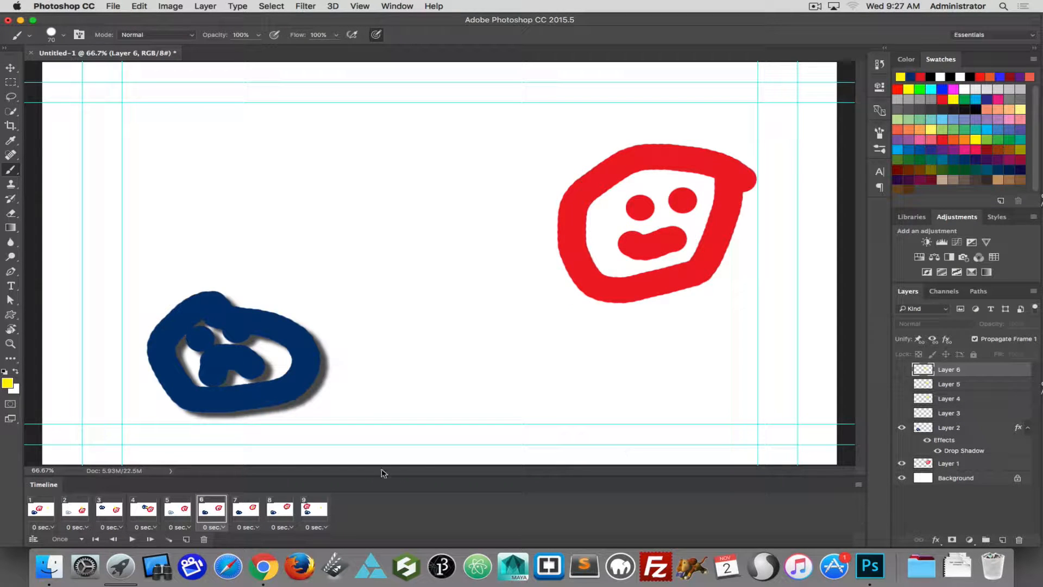
click(246, 509)
click(902, 412)
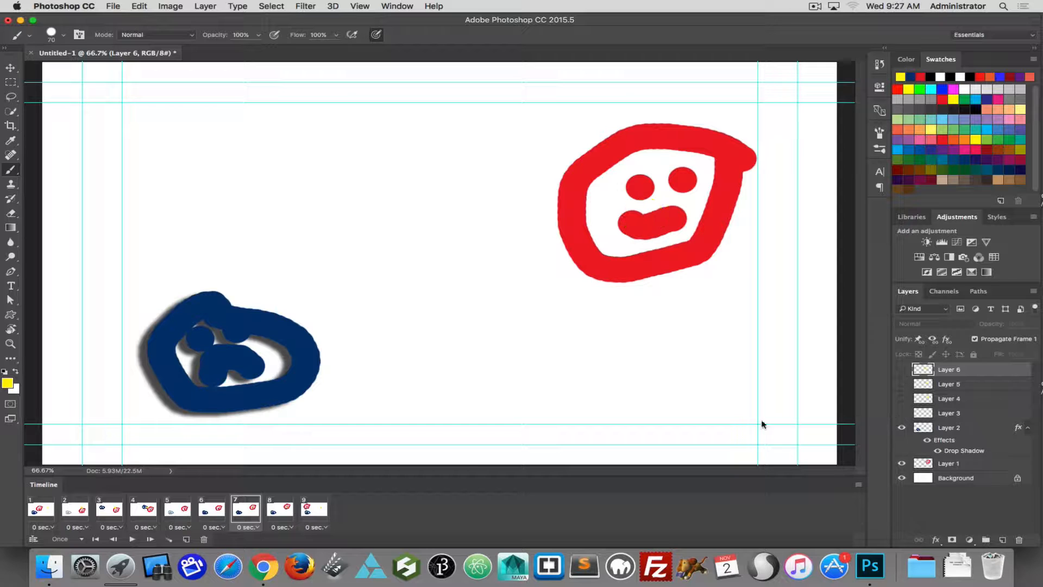
click(280, 508)
click(903, 414)
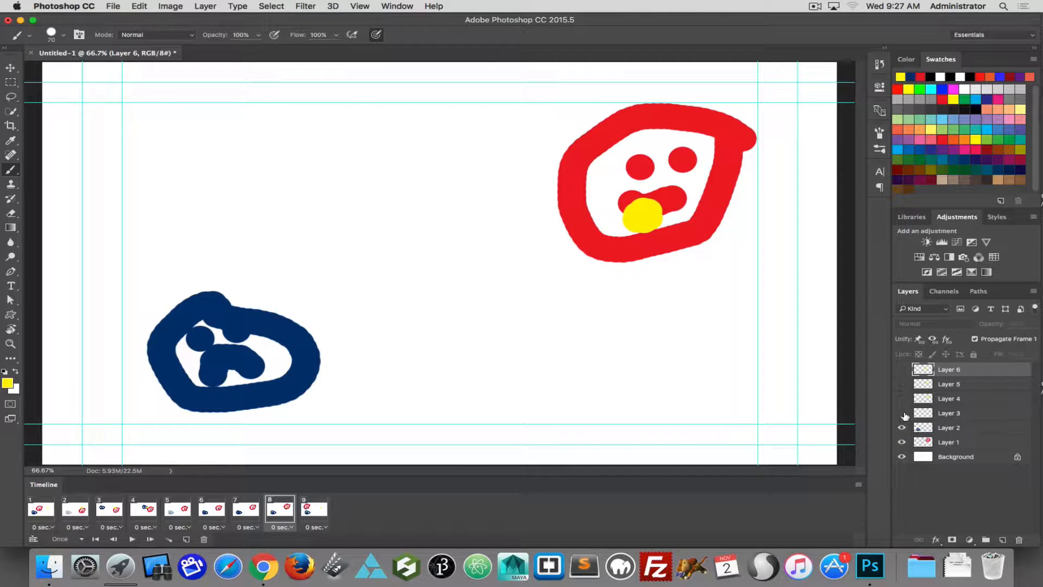
click(315, 508)
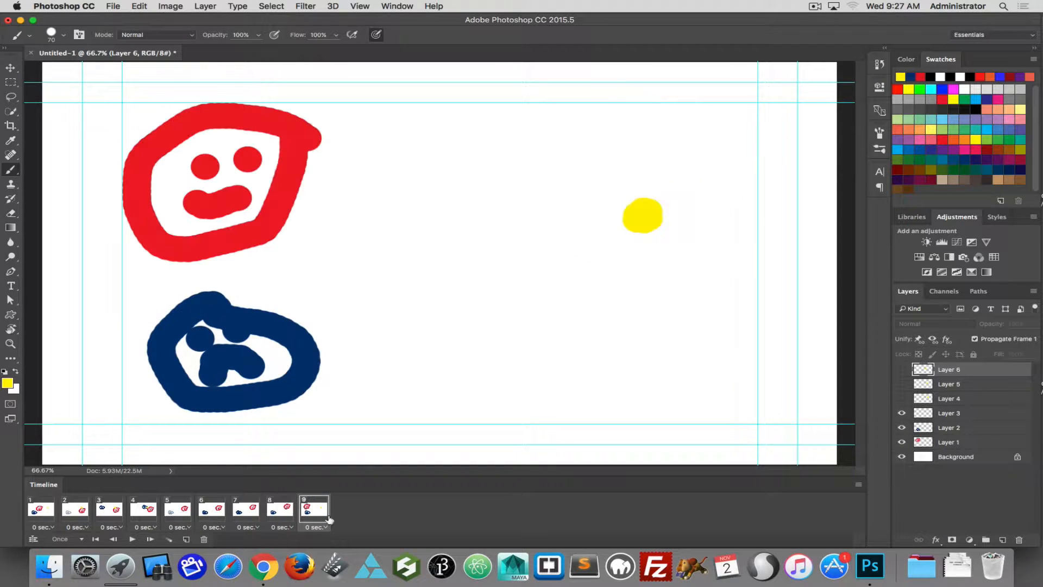
click(902, 414)
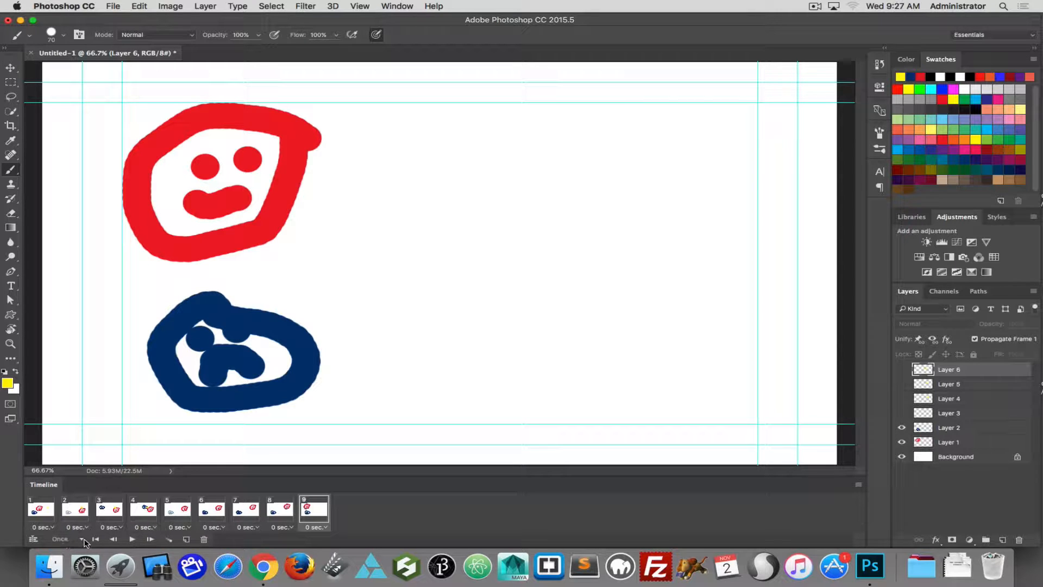
- Play the frame animation through, and set its looping option to Forever
click(132, 539)
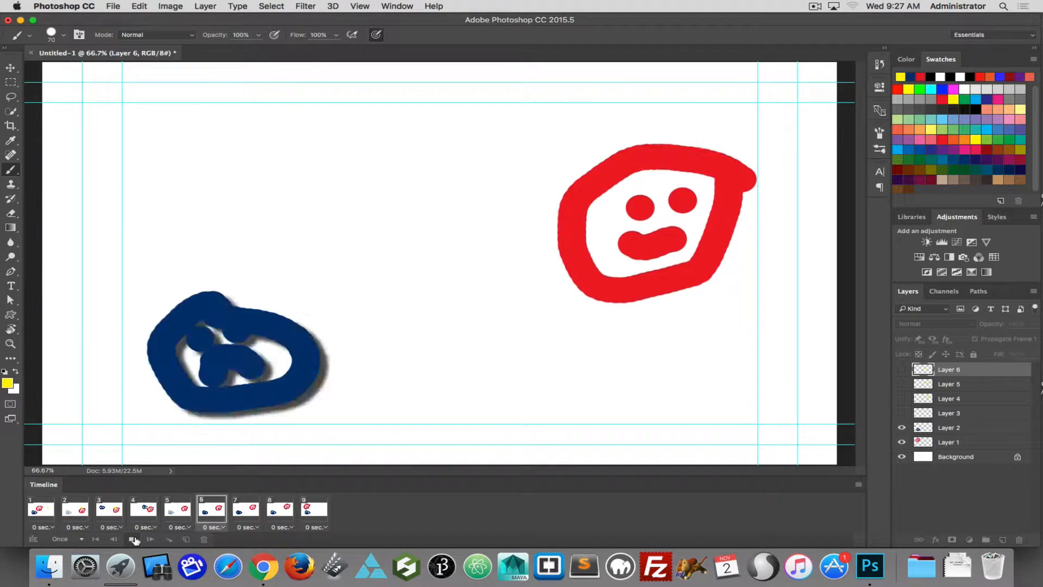
click(81, 539)
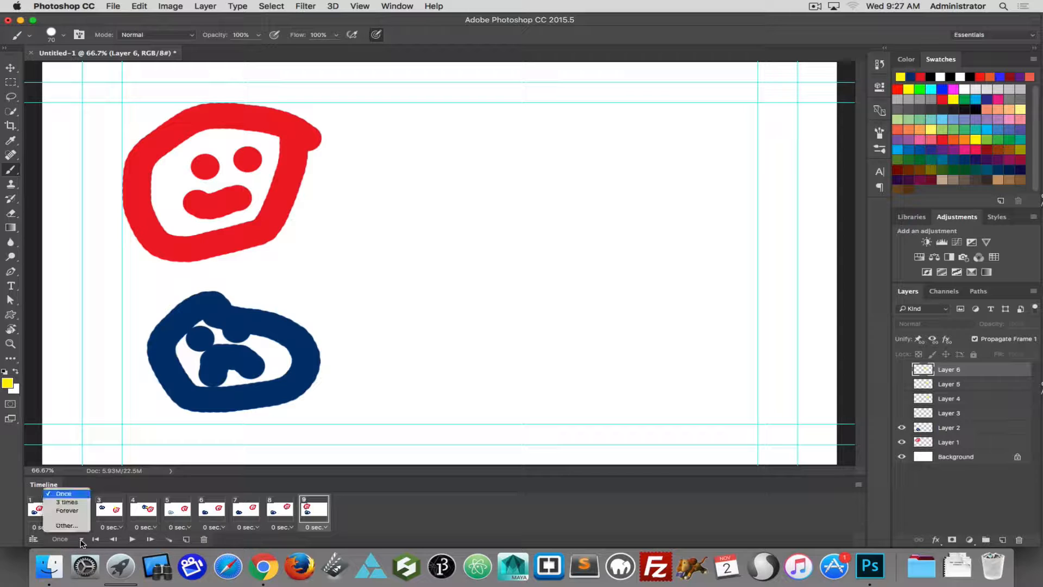
click(67, 511)
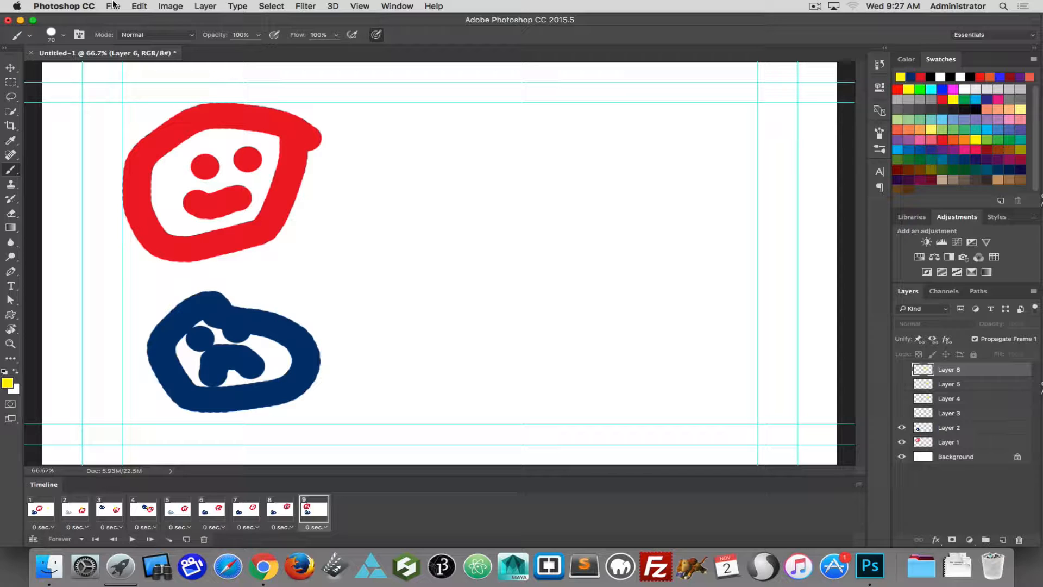
- Save the document to the Desktop as frameAnimation.psd in Photoshop format, with layers and Maximize Compatibility kept on
key(super+s)
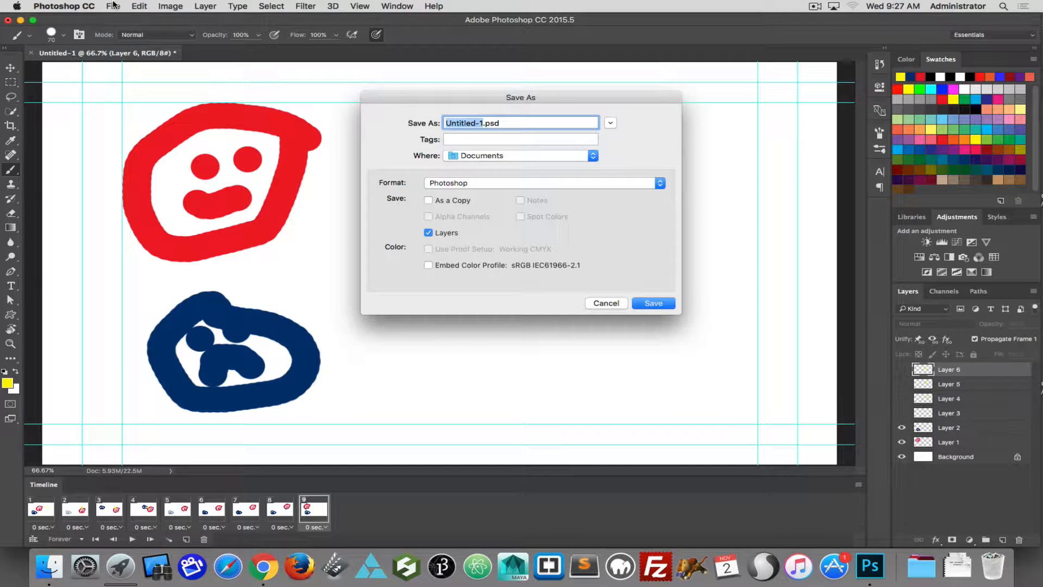
text(frameA)
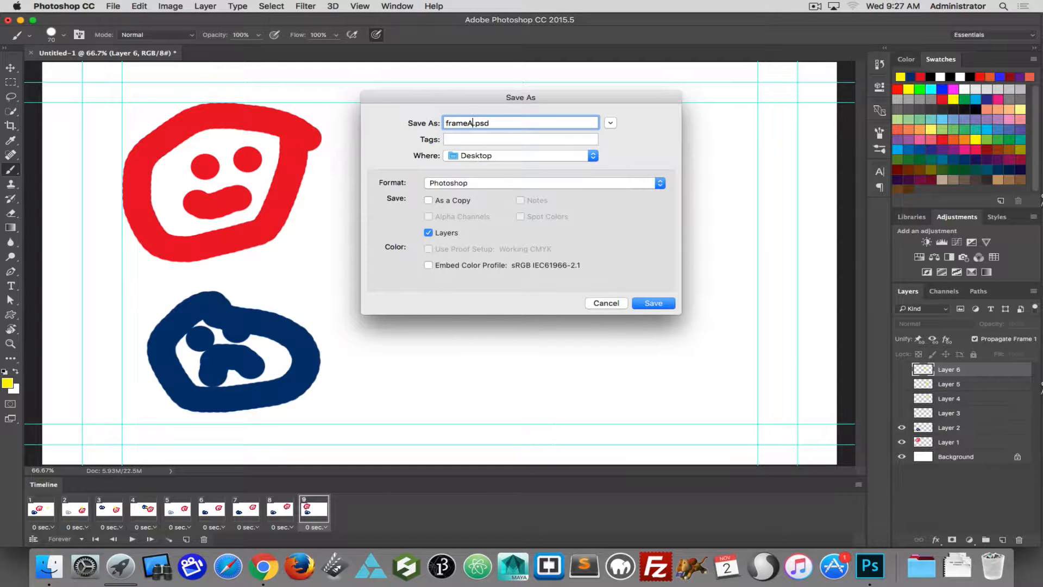
text(nimation)
key(Return)
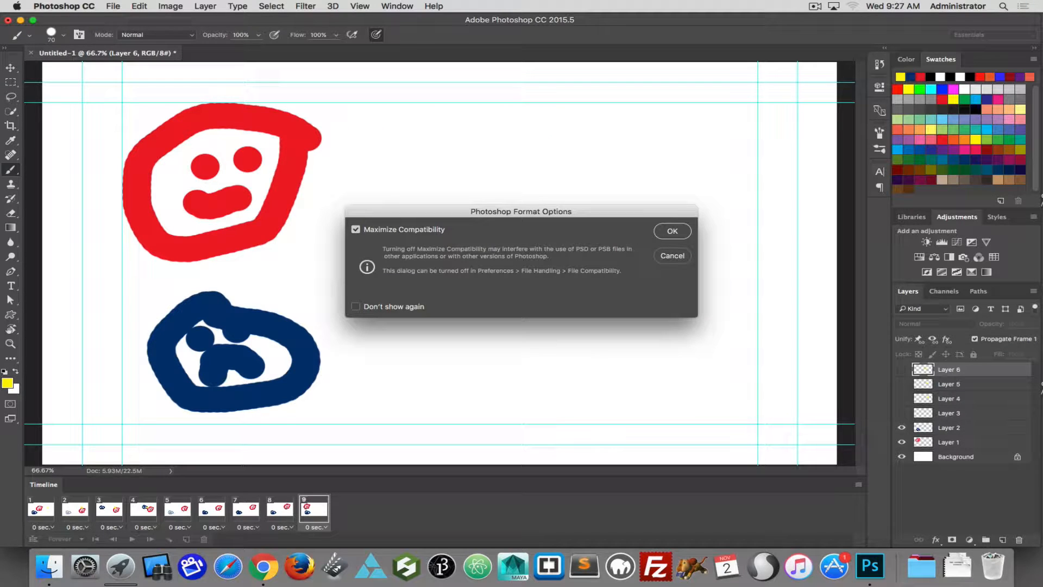
key(Return)
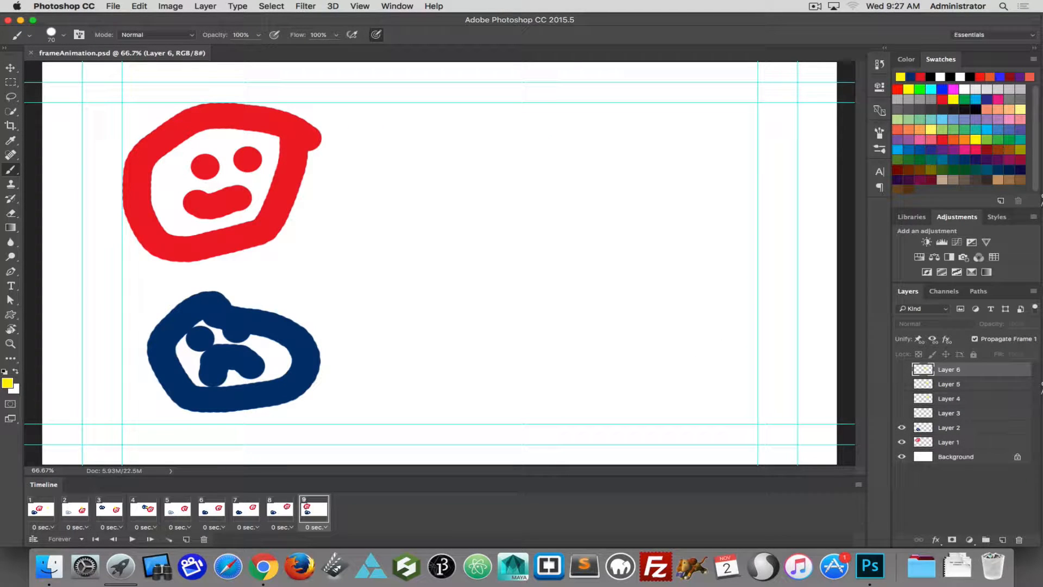
- Render all frames to the Desktop as the video frameAnimation.mp4, using H.264 format, High Quality preset and document size 1920 x 1080 at 30 fps
click(112, 7)
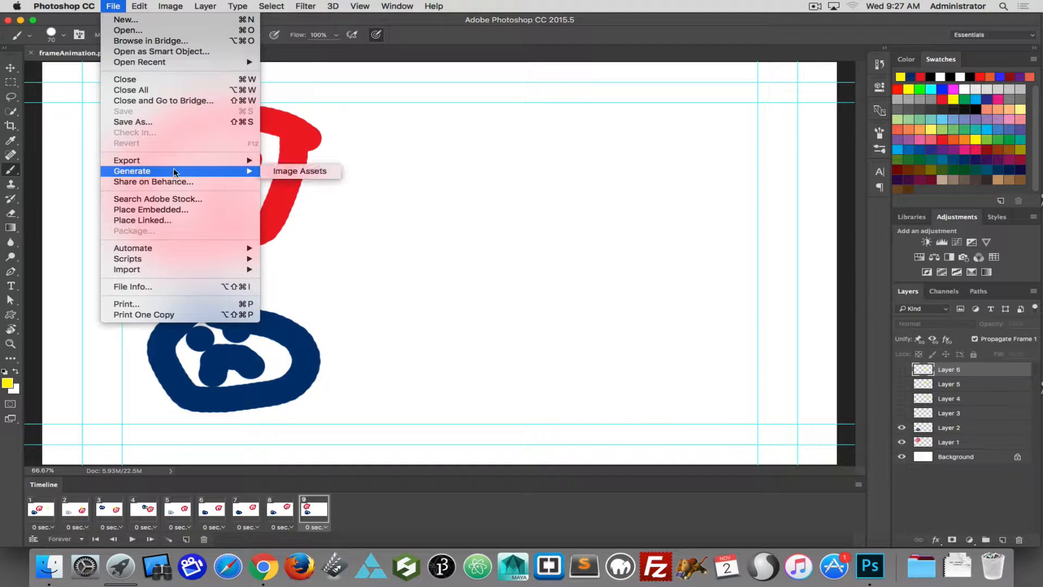
mouse_move(174, 163)
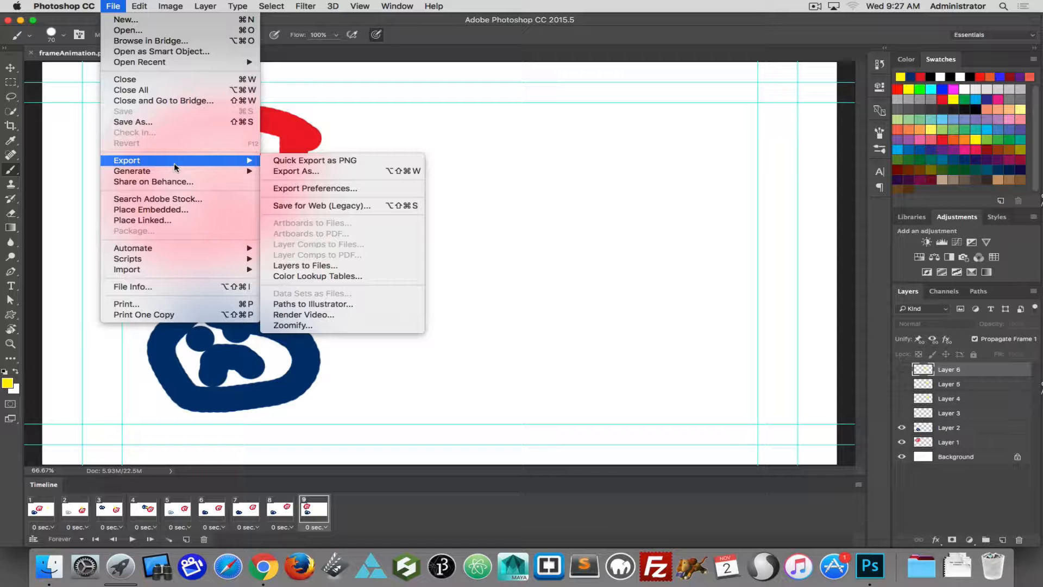
click(329, 315)
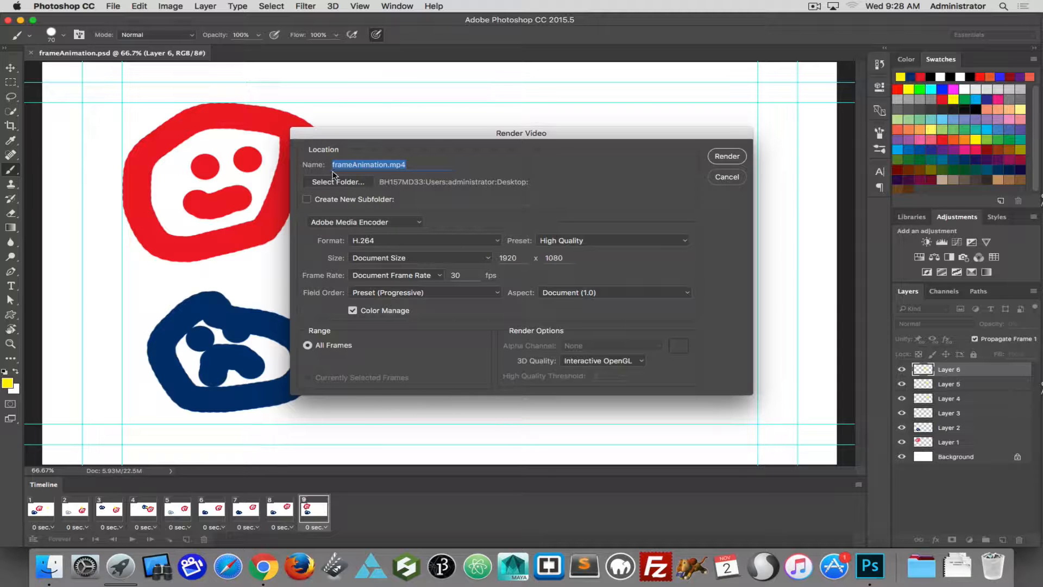
click(489, 242)
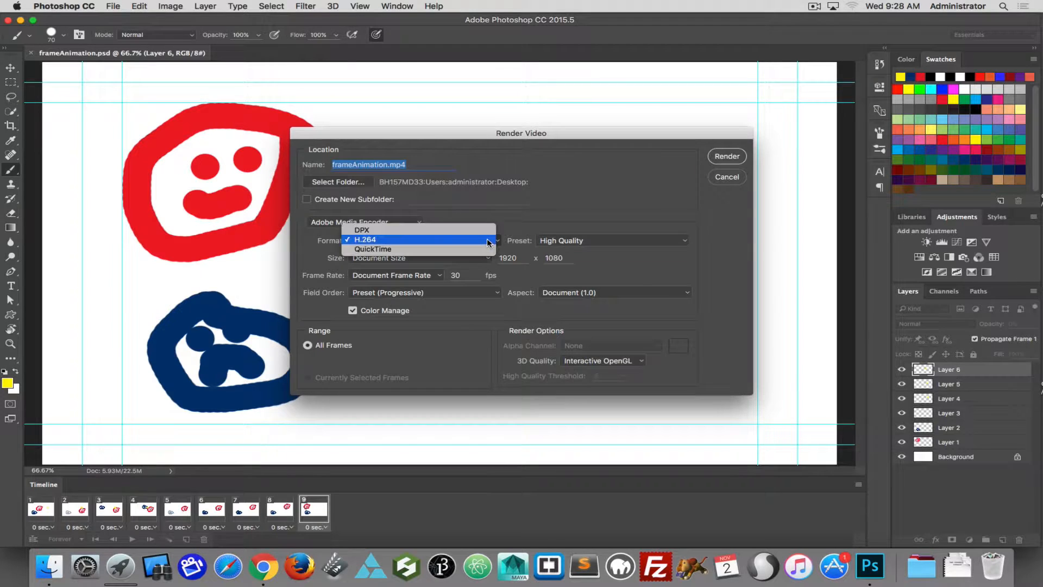
click(382, 242)
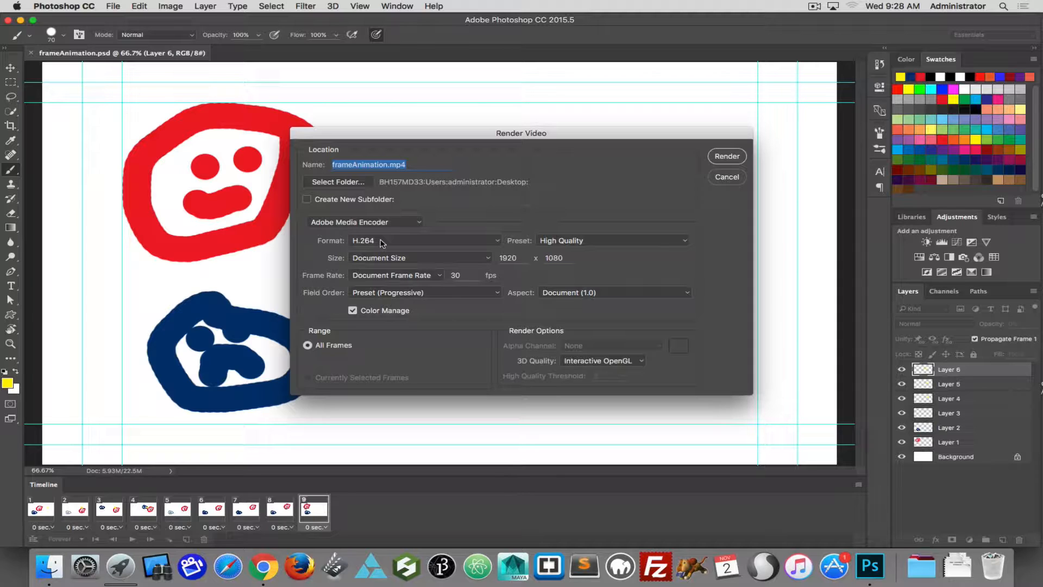
click(383, 243)
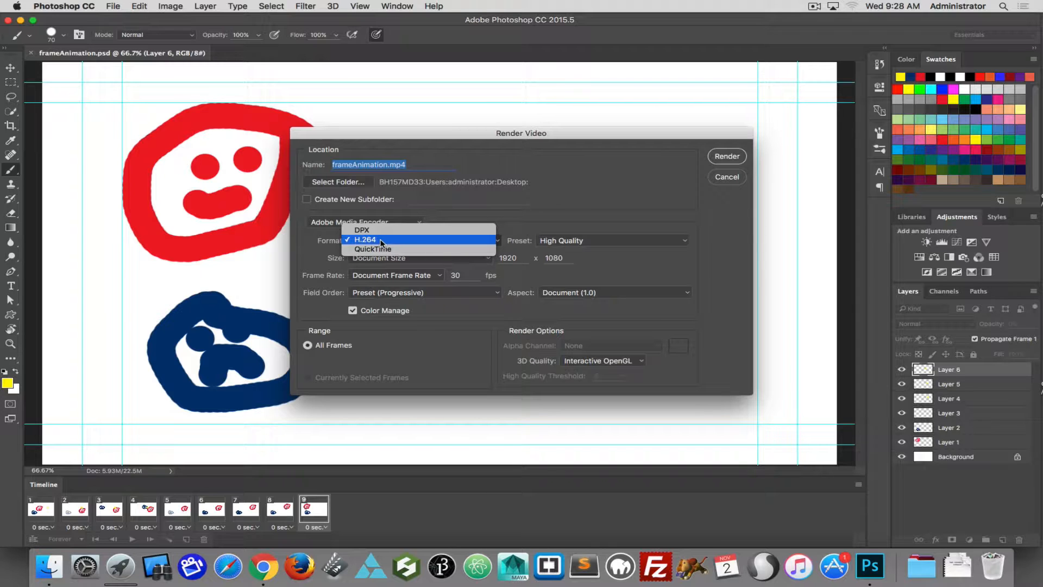
click(382, 239)
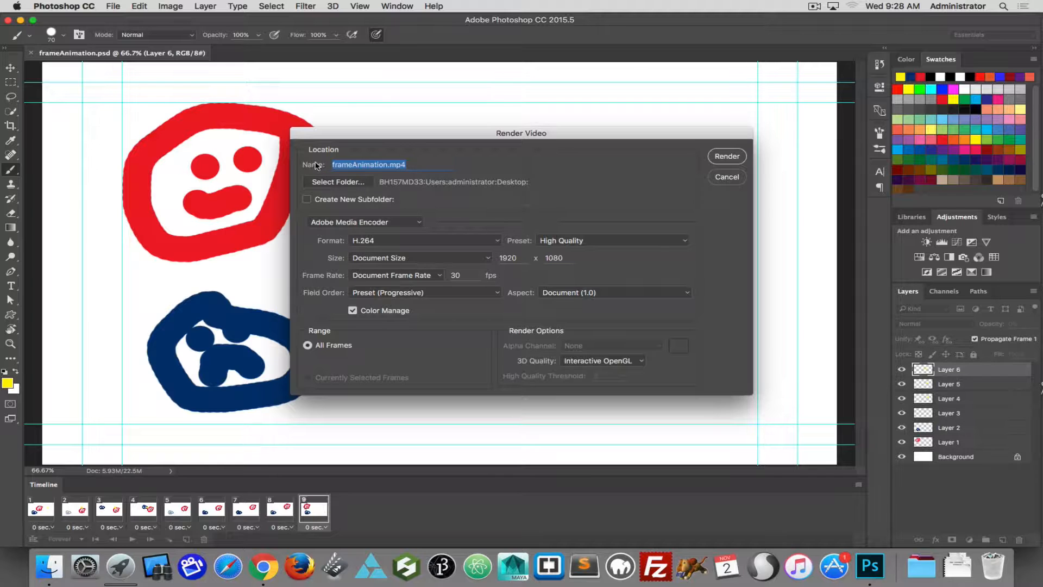
click(729, 158)
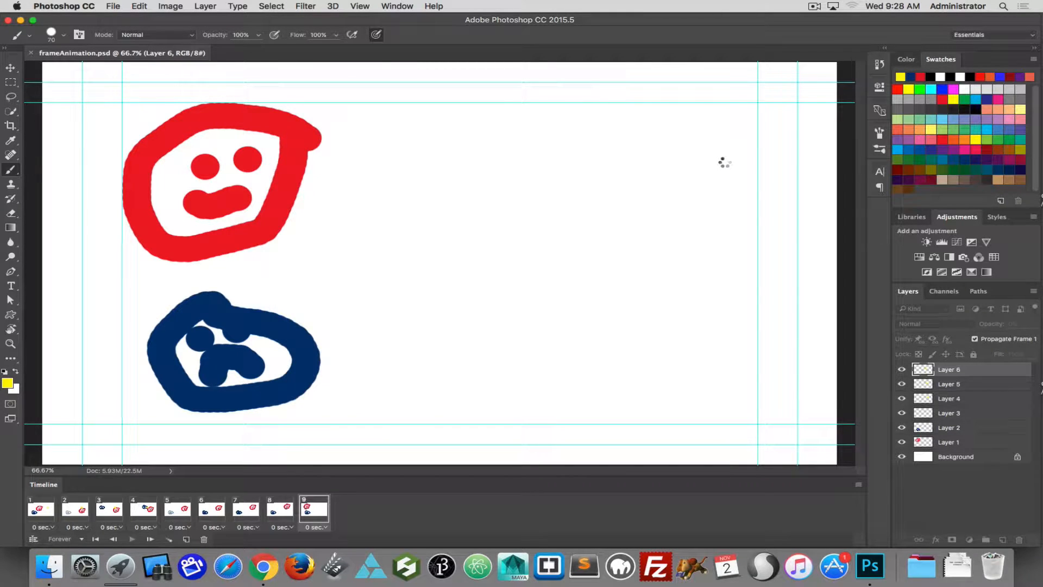
- Open the legacy Save for Web export, set the format to GIF and keep the looping option at Forever
click(112, 5)
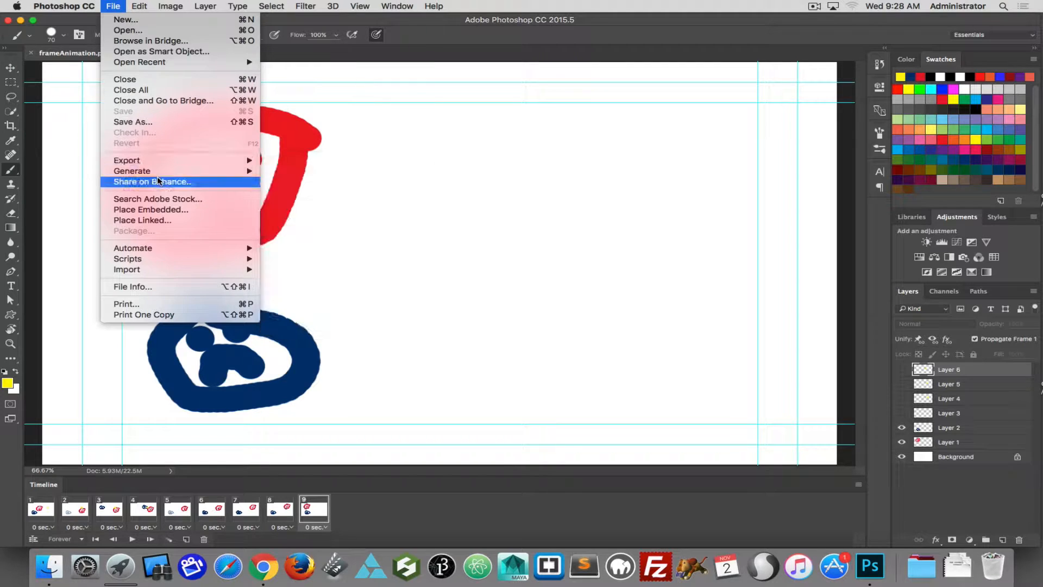
mouse_move(155, 160)
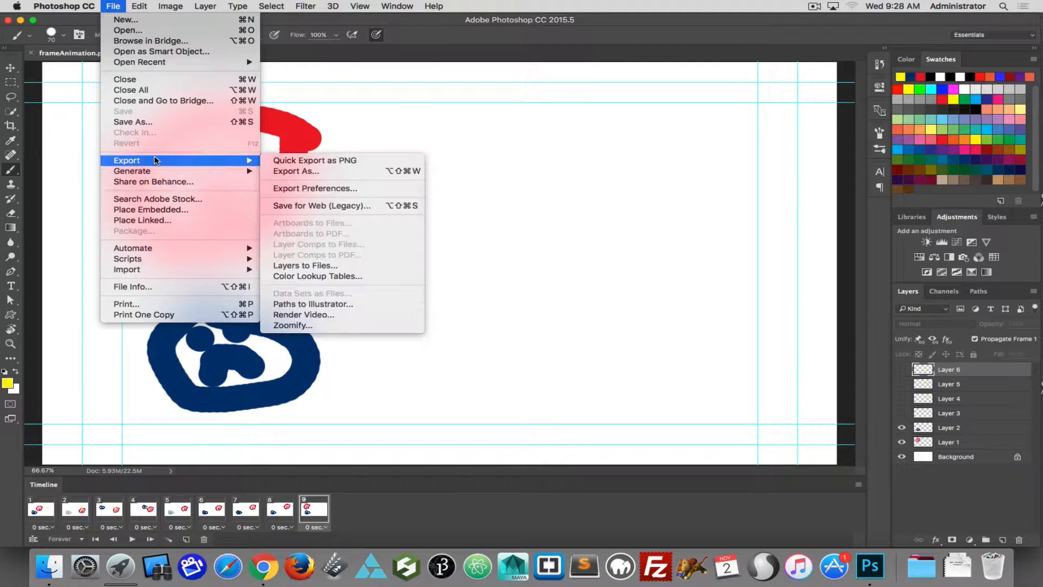
click(277, 206)
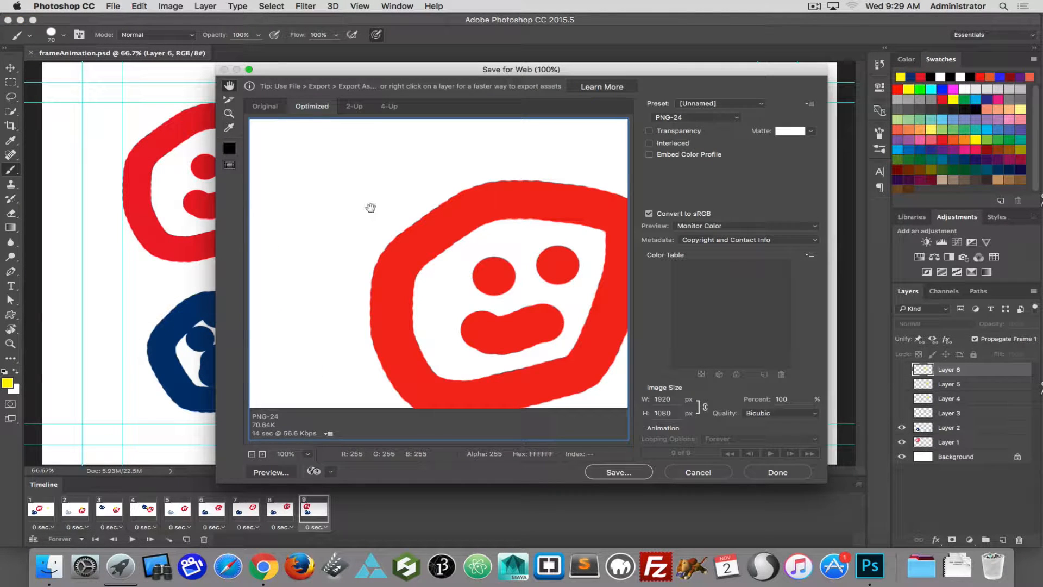
click(682, 117)
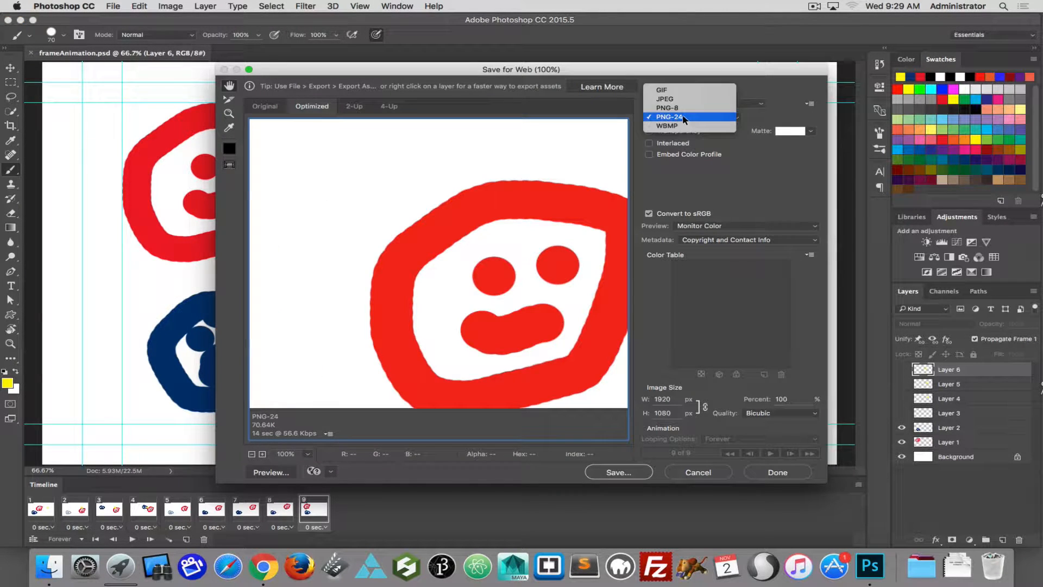
click(668, 92)
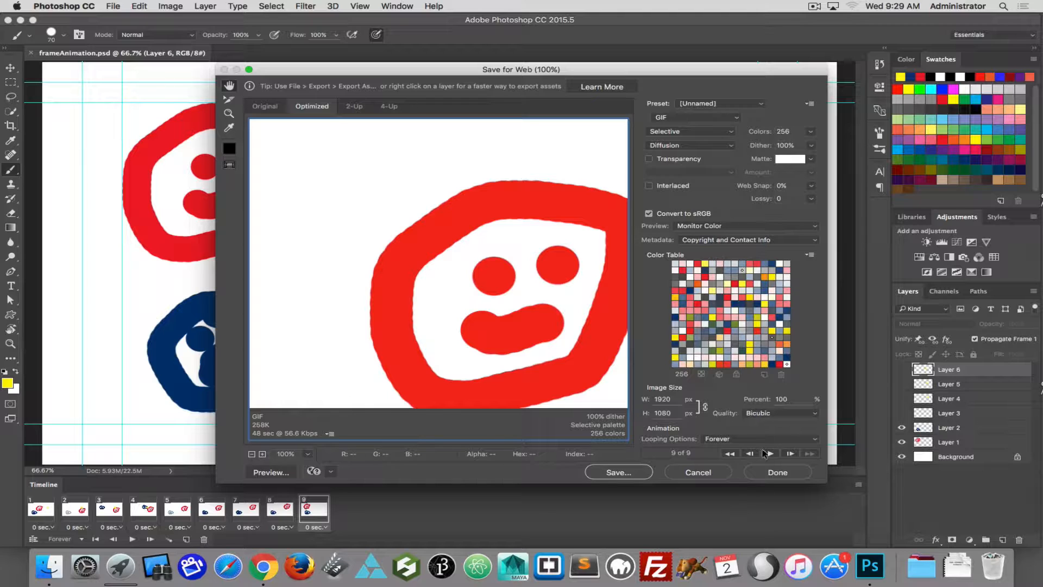
click(718, 440)
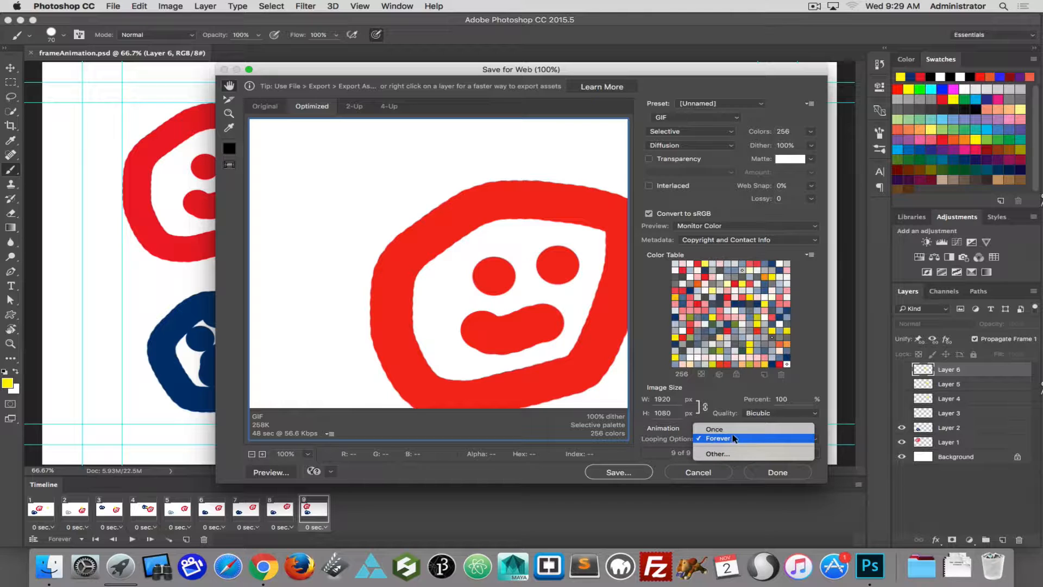
click(636, 441)
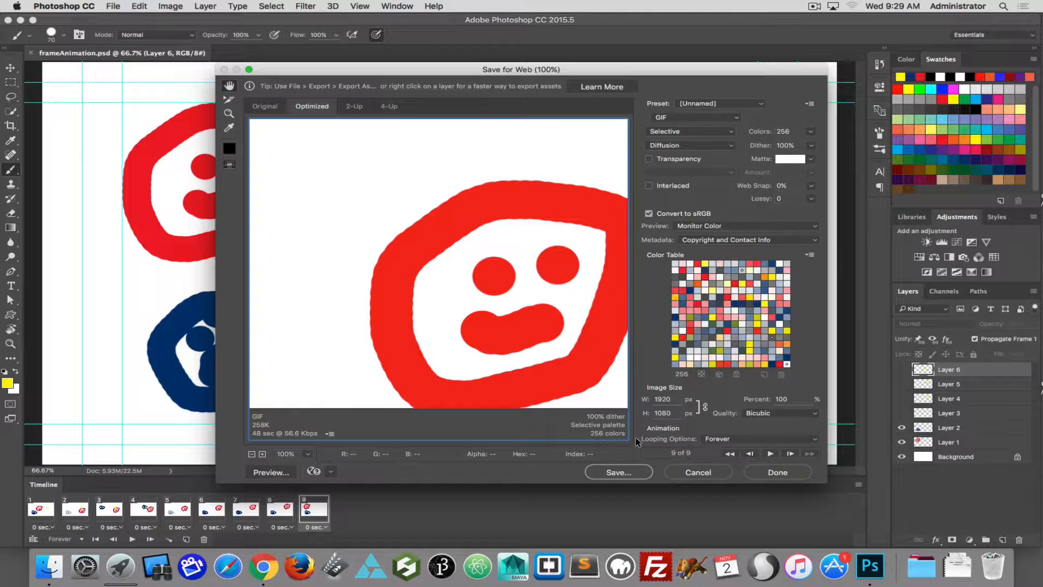
- Play the GIF preview, zoom it out to 25% and replay it, then finish the web export settings without saving a file
click(771, 454)
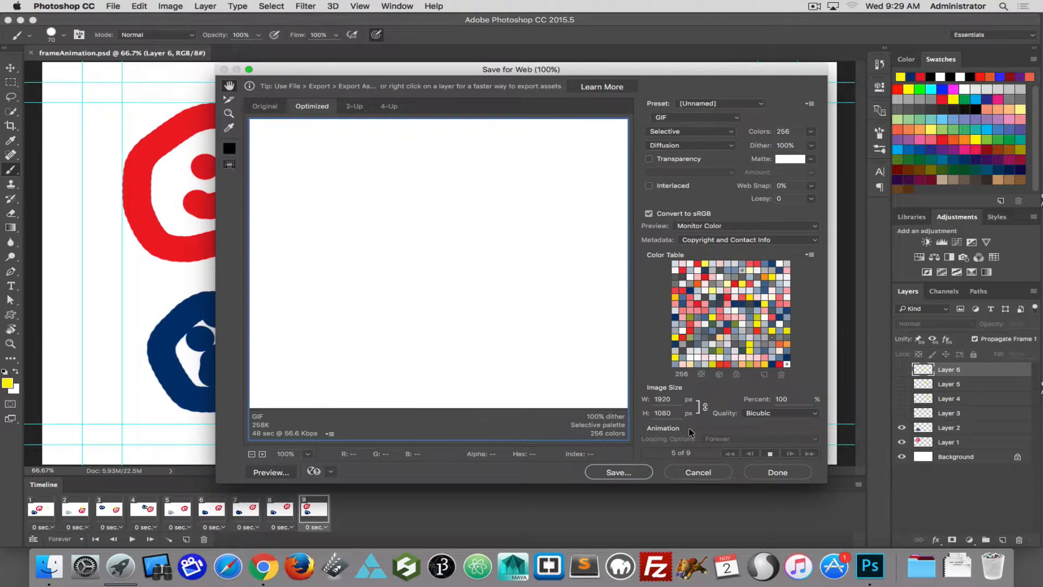
click(770, 453)
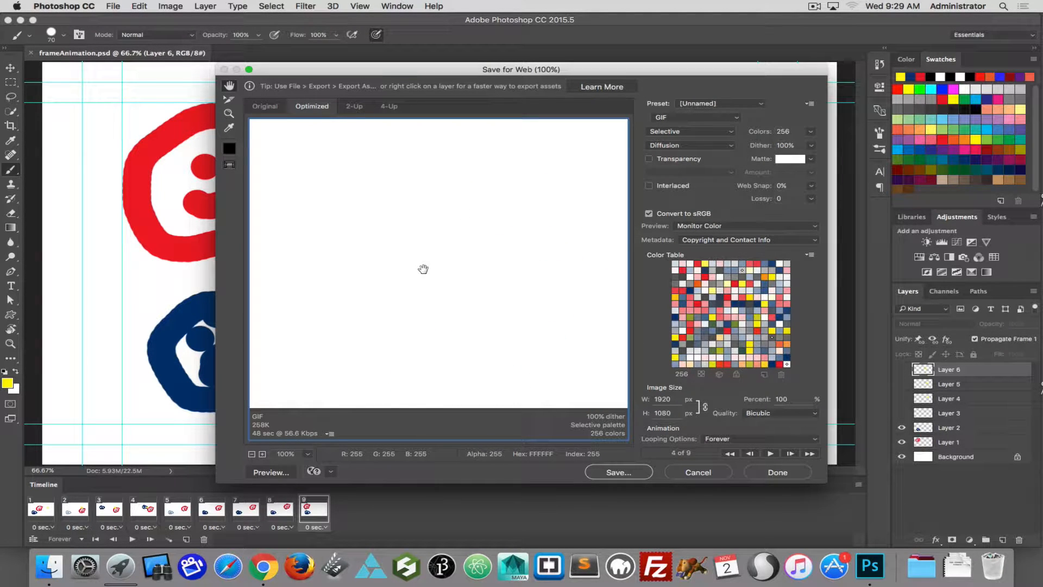
click(229, 113)
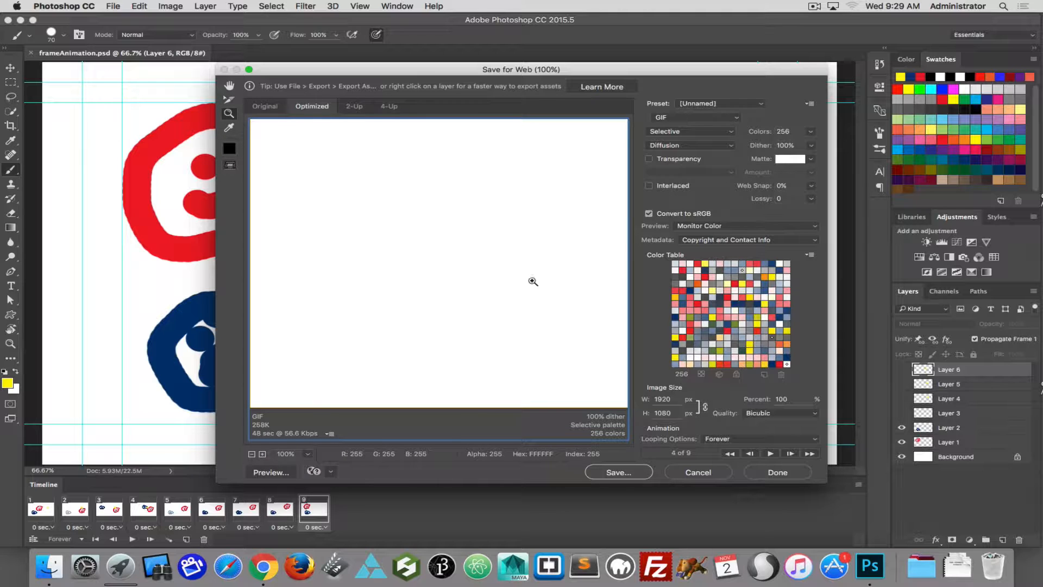
alt+click(501, 268)
alt+click(501, 268)
alt+click(500, 268)
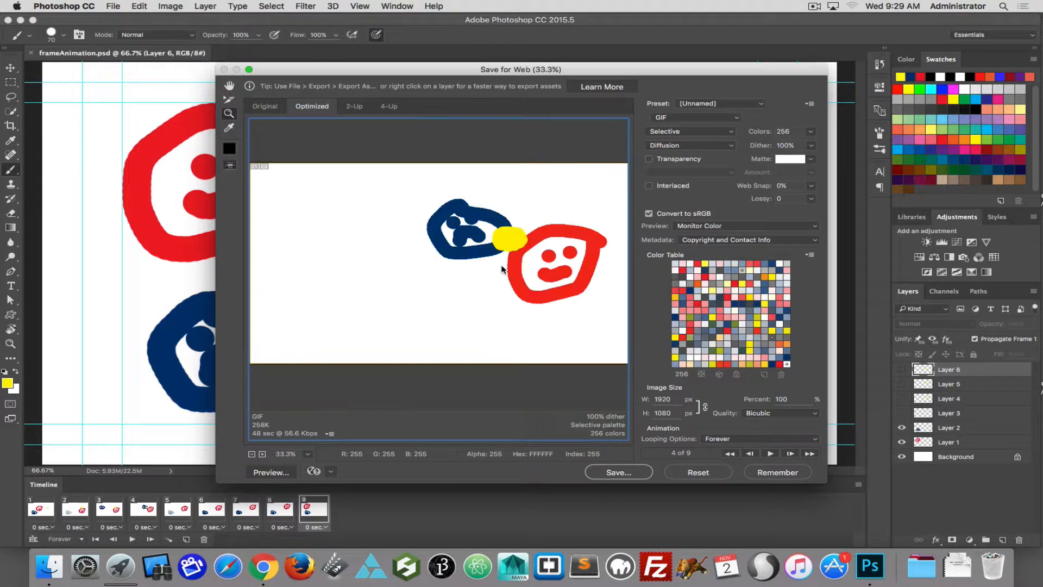
alt+click(500, 268)
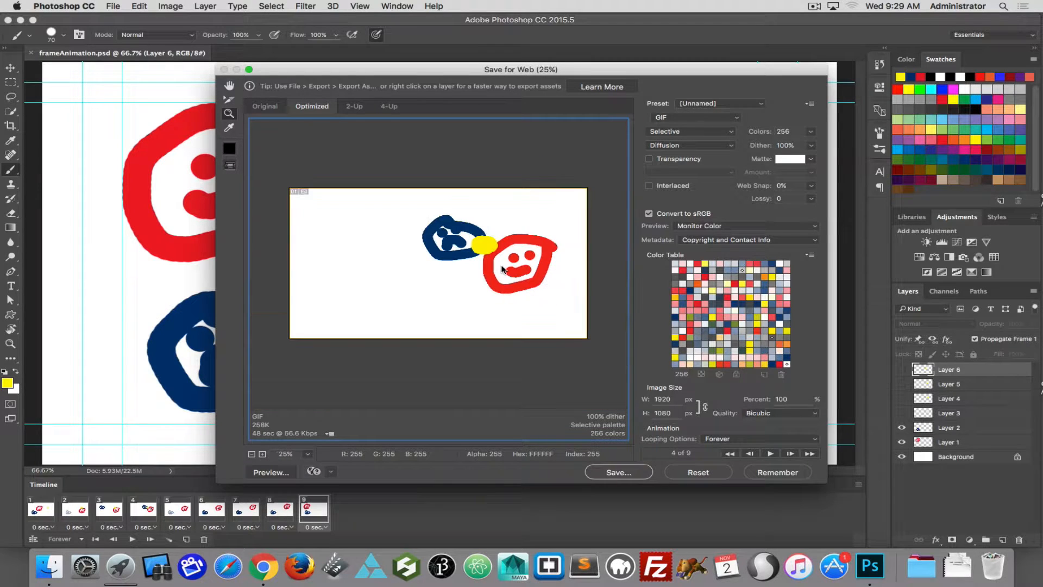
click(772, 453)
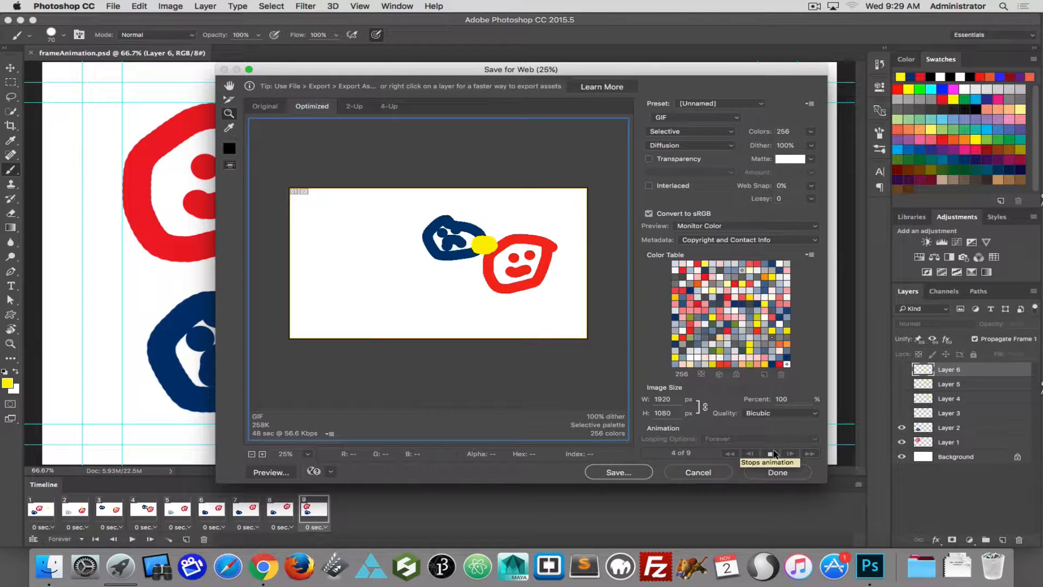
click(773, 454)
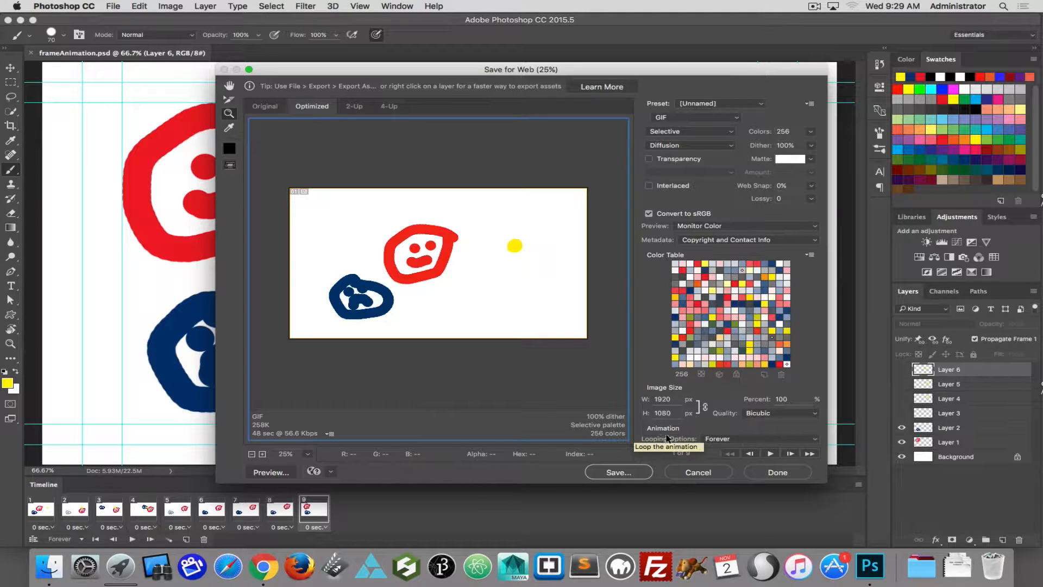
click(776, 473)
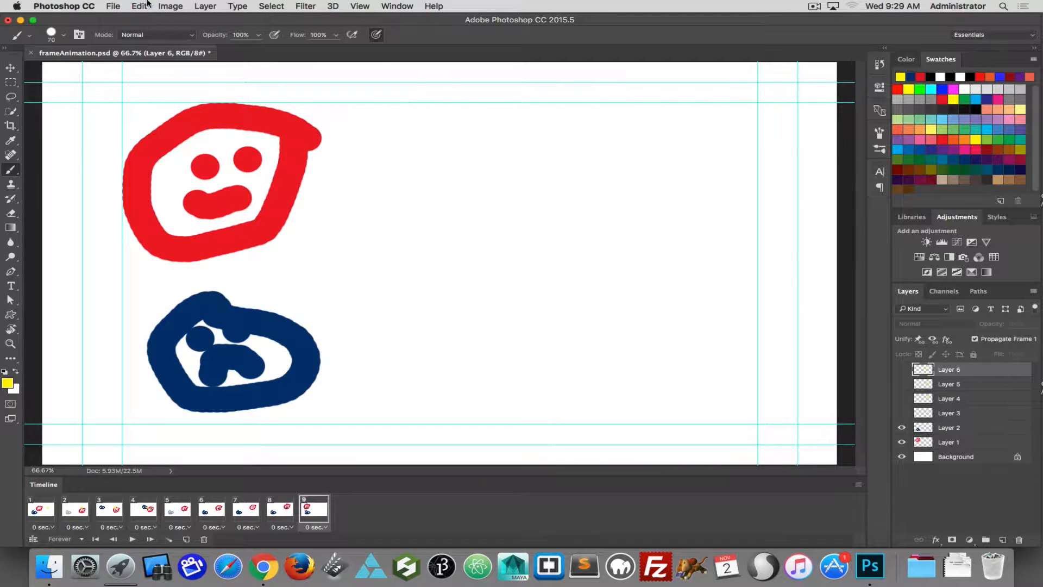
click(114, 7)
mouse_move(195, 160)
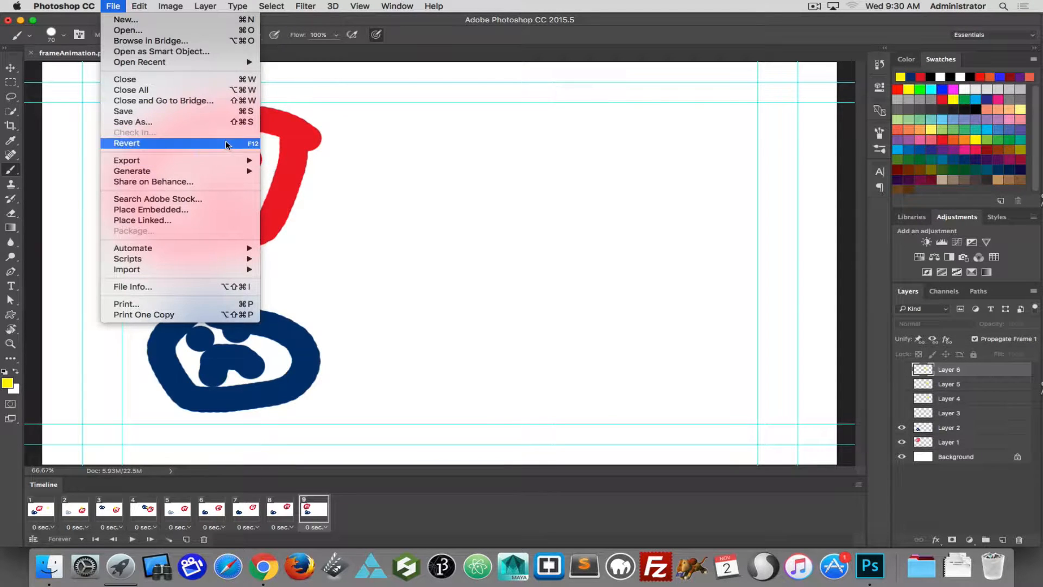
click(146, 125)
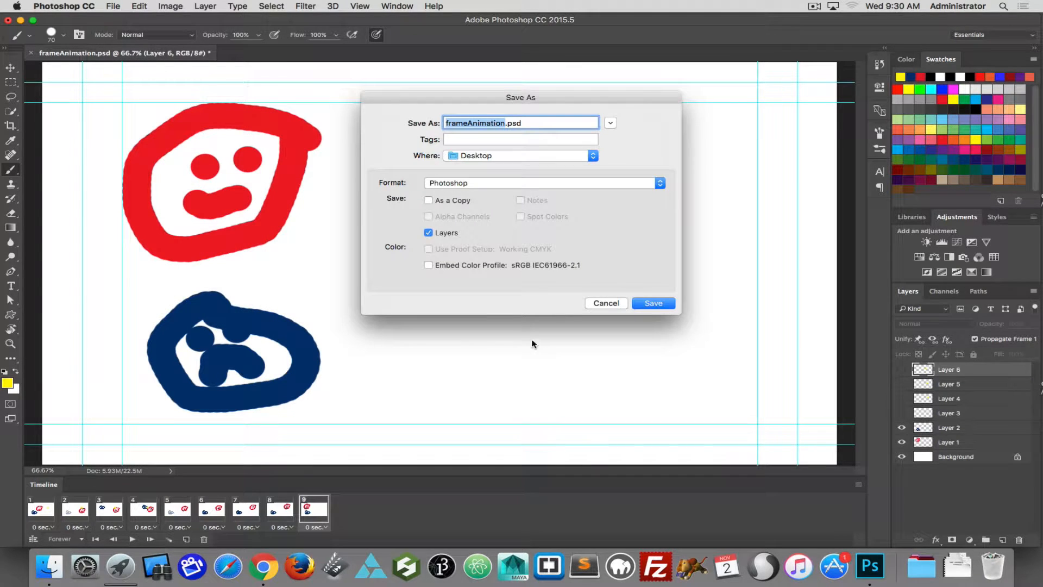
click(495, 185)
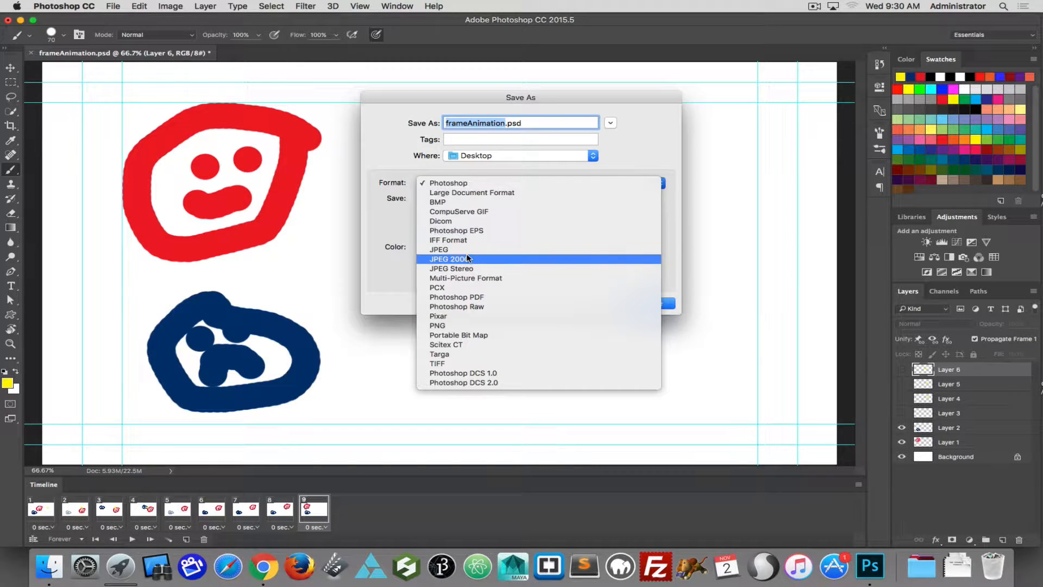
click(466, 212)
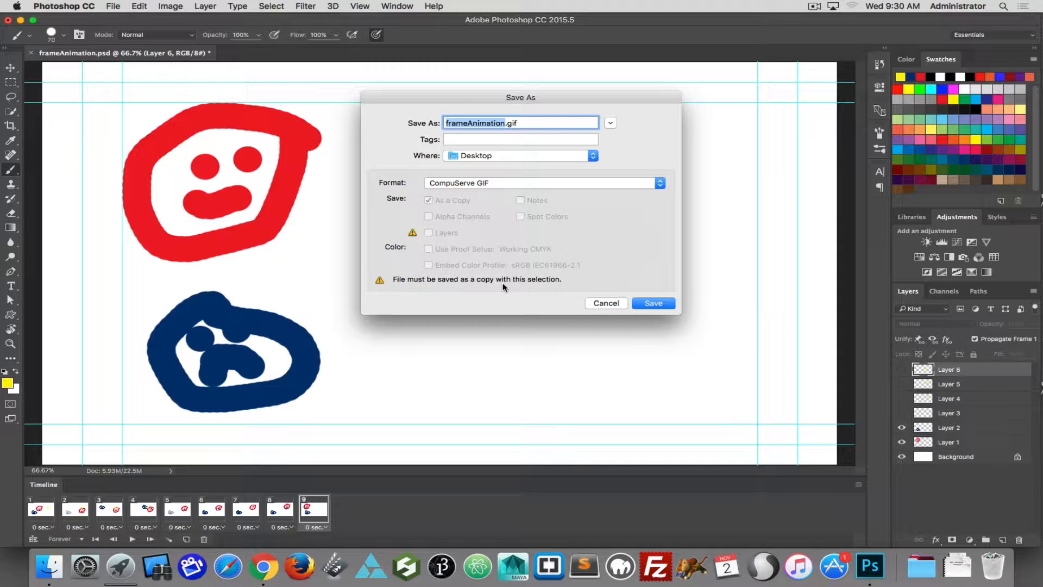
click(606, 303)
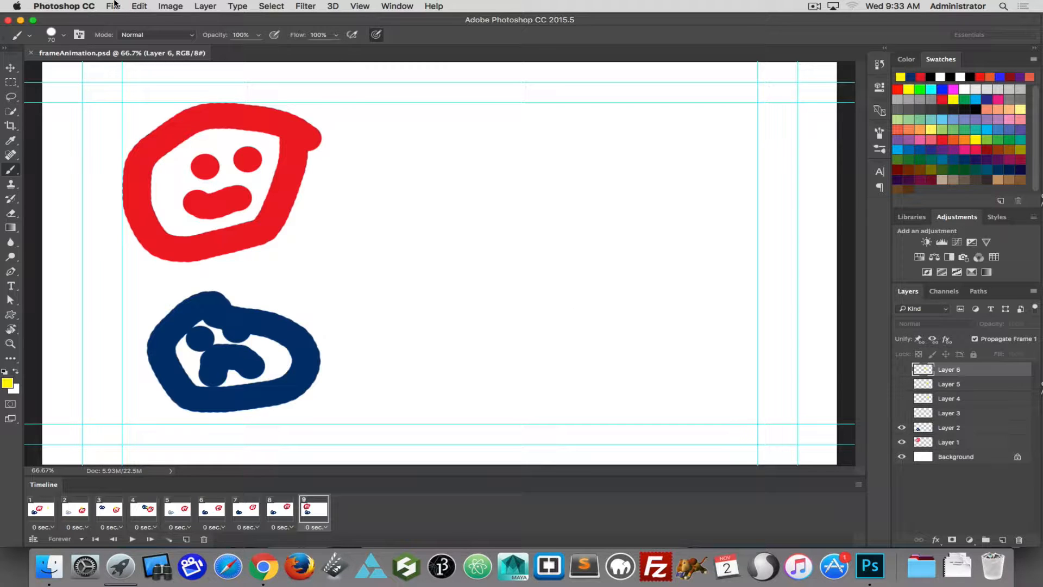
- Create a new Film & Video document at HDTV 1080p with a white background, and give it a video timeline
click(113, 6)
click(117, 19)
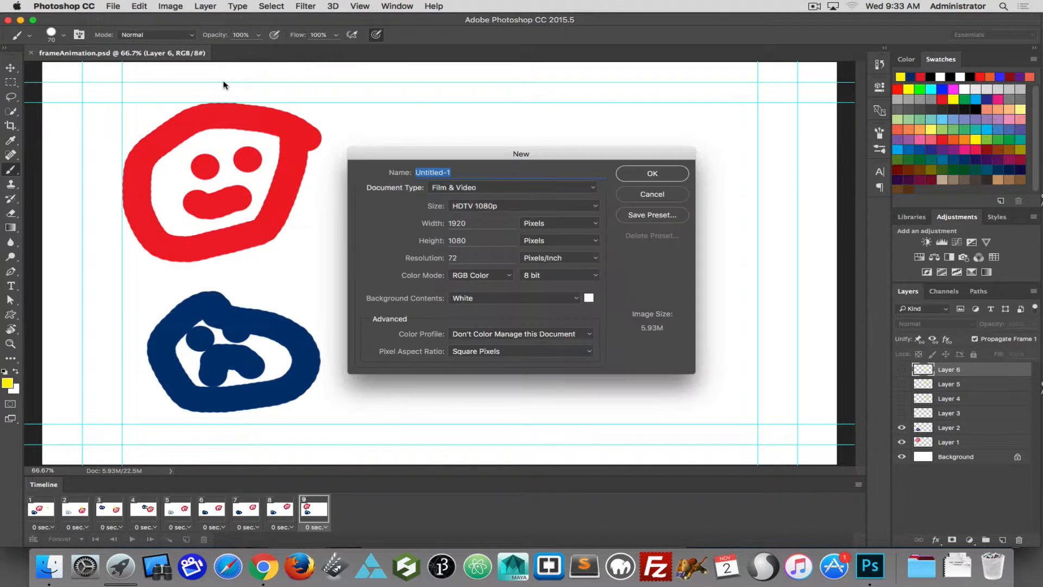
click(650, 175)
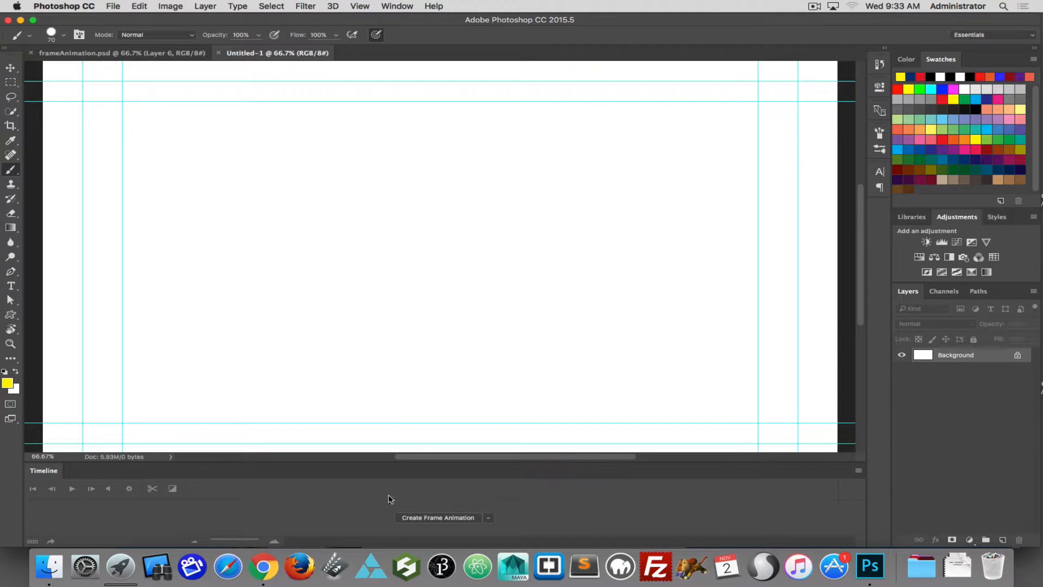
click(488, 518)
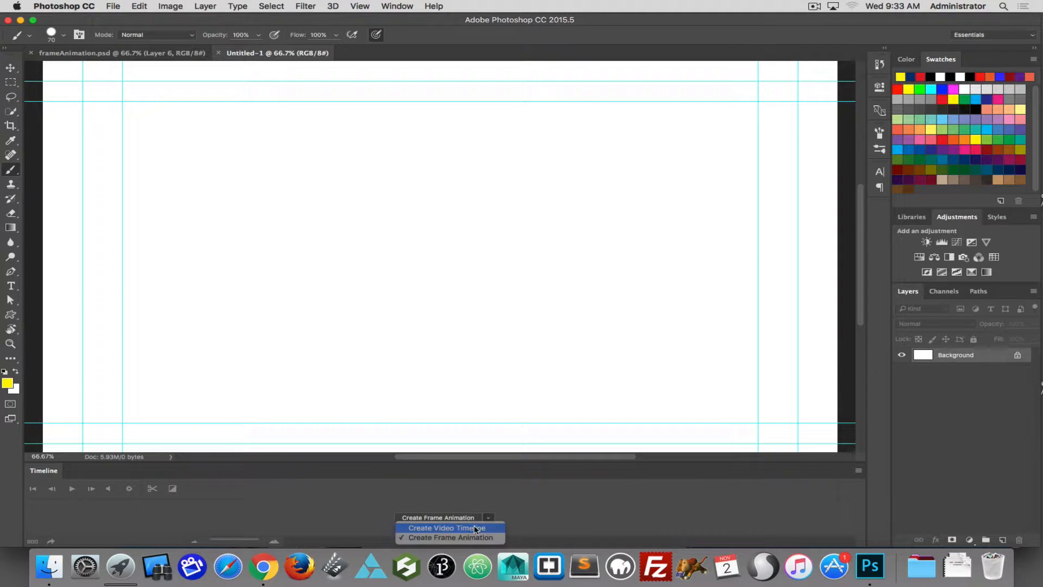
click(471, 526)
click(439, 518)
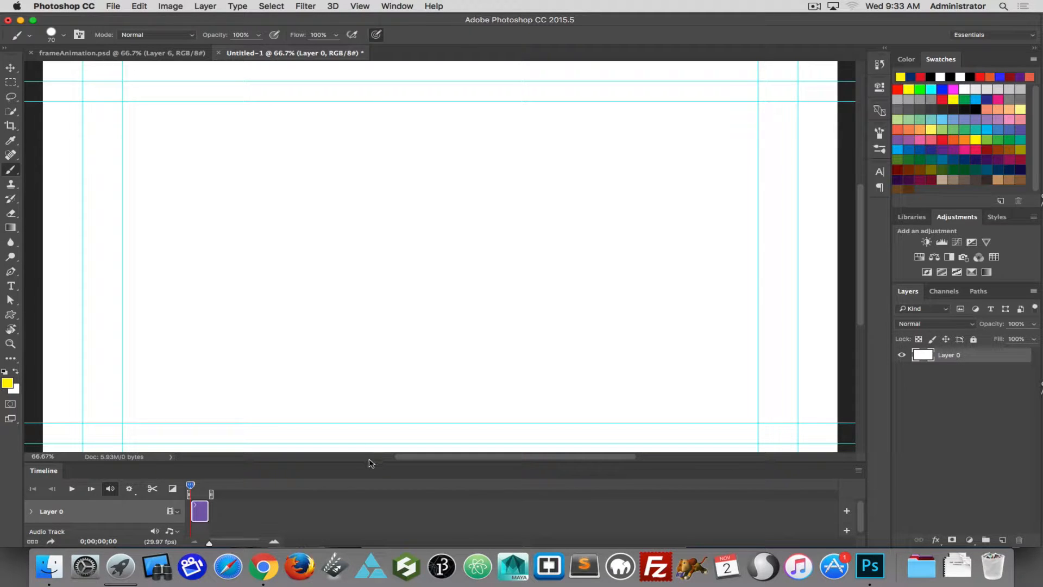
- Enlarge the timeline area while keeping the whole canvas in view, and switch back to the frameAnimation.psd document
drag(368, 461, 361, 315)
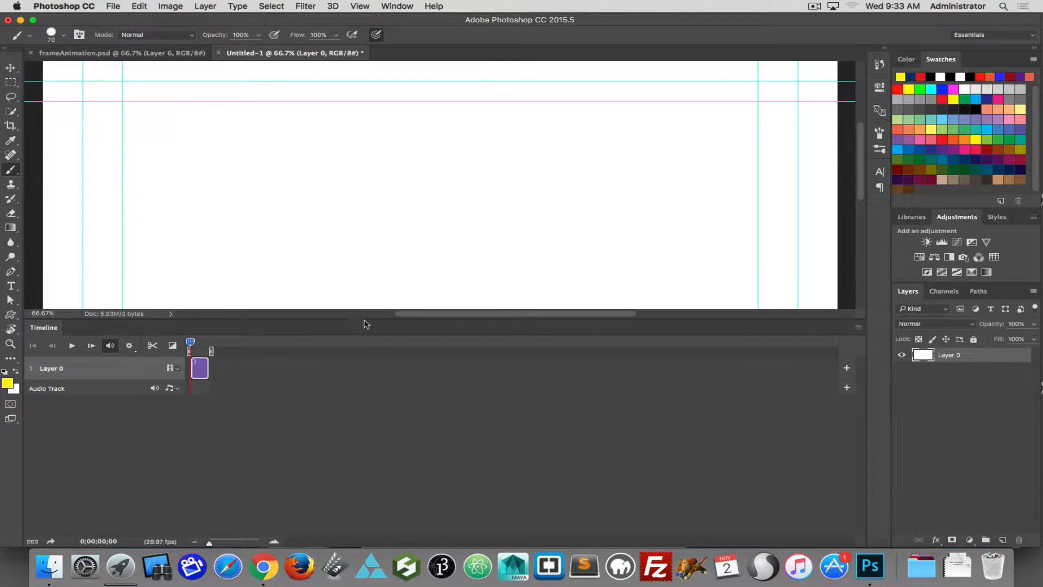
key(super+minus)
key(super+minus)
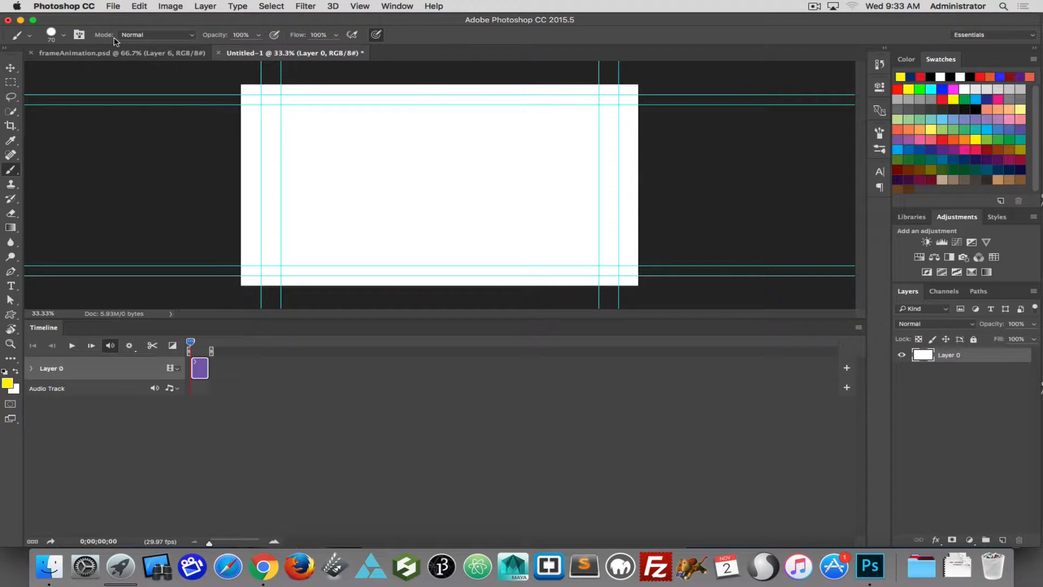
click(116, 53)
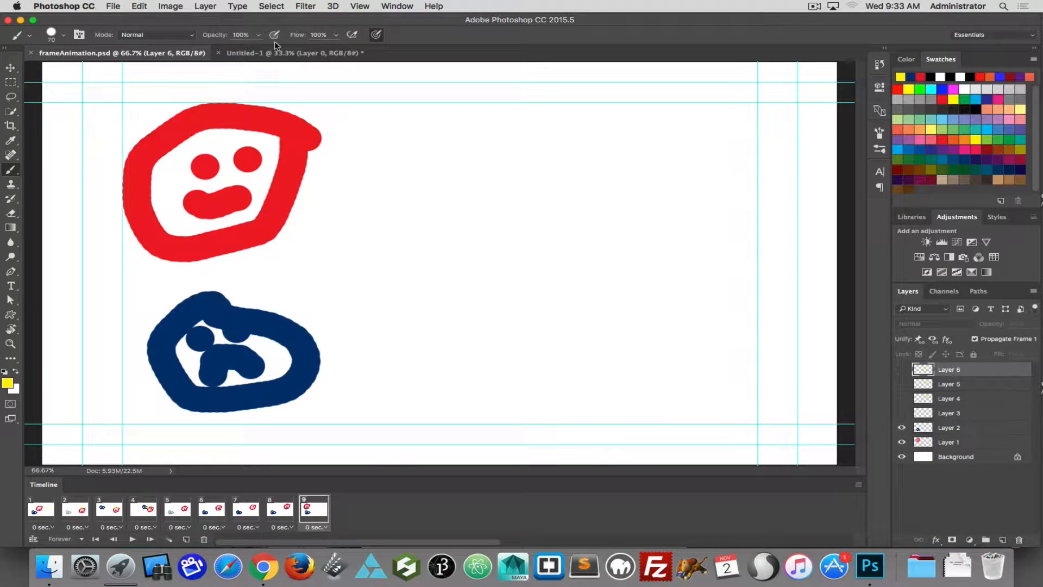
- Switch to the Untitled-1 document and paint a yellow smiley face with outline, mouth and two eyes on Layer 0
click(297, 54)
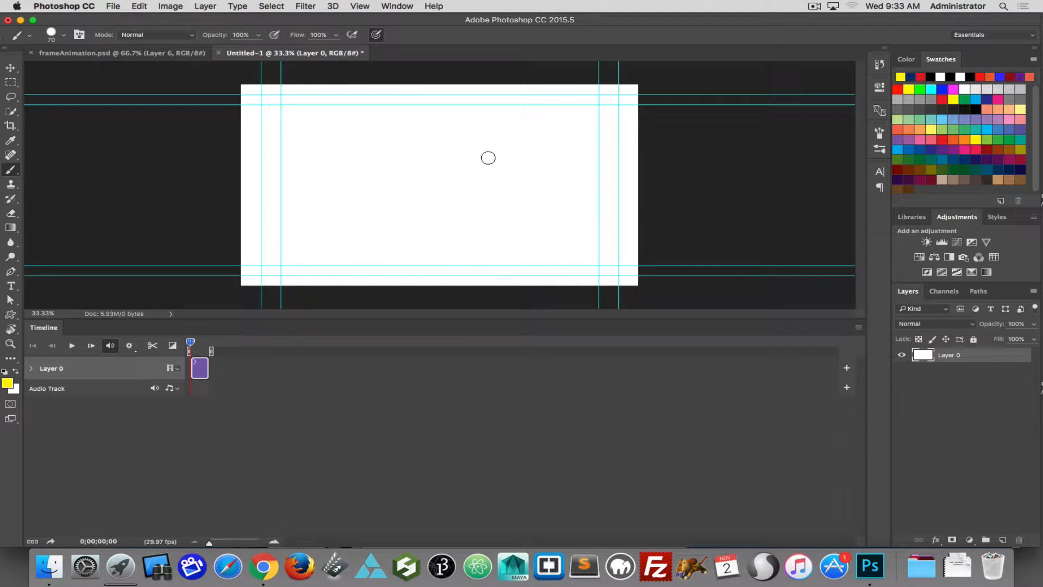
mouse_move(459, 162)
mouse_down()
mouse_move(406, 149)
mouse_move(362, 202)
mouse_move(428, 255)
mouse_move(505, 195)
mouse_move(459, 159)
mouse_up()
mouse_move(465, 212)
mouse_down()
mouse_move(455, 221)
mouse_move(413, 213)
mouse_up()
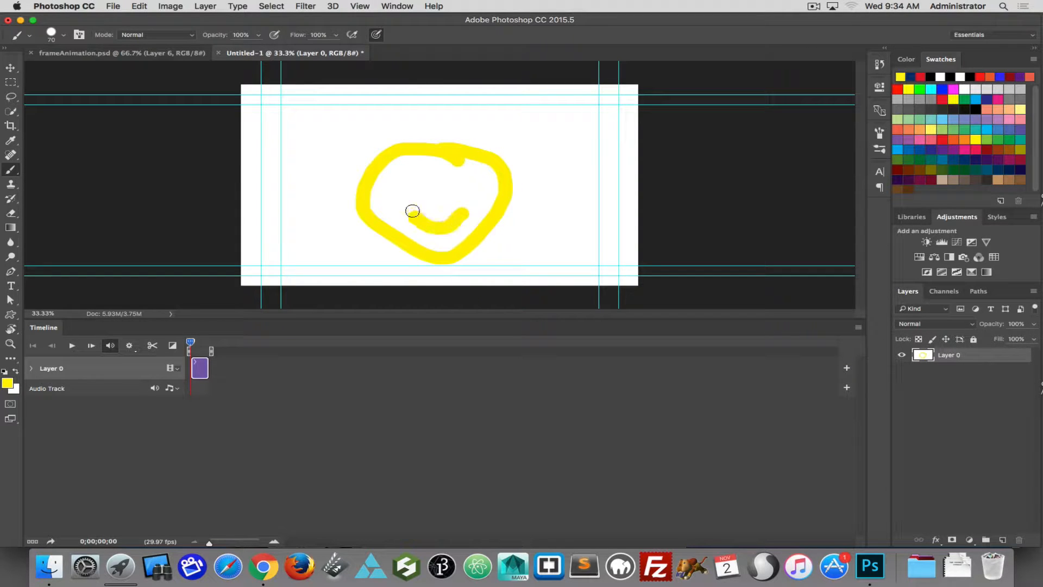
click(416, 177)
drag(457, 175, 457, 189)
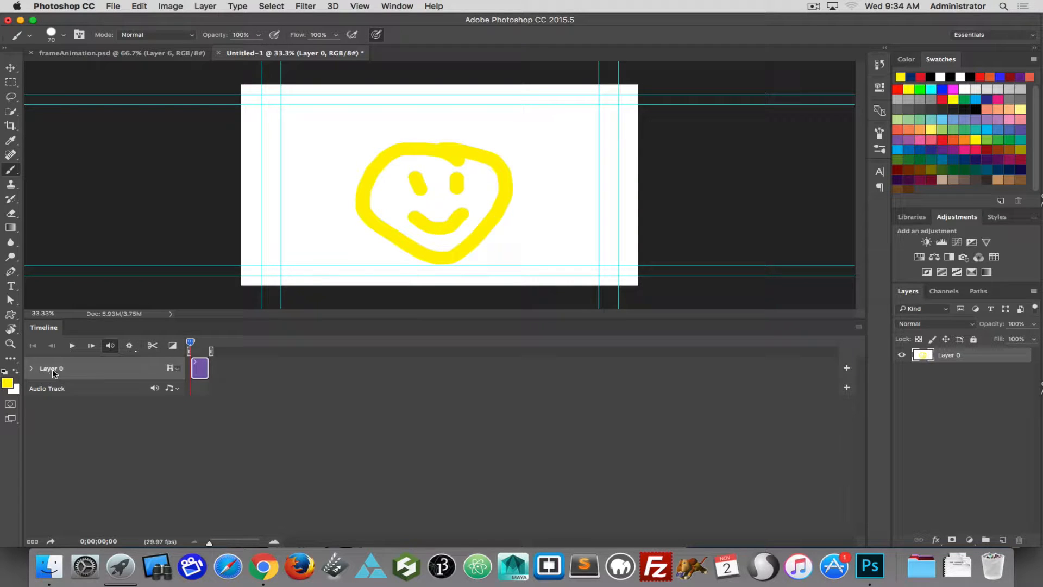
- Enable Position keyframing for Layer 0 at the timeline start, and at 0;00;02;03 move the face up and to the right
click(31, 369)
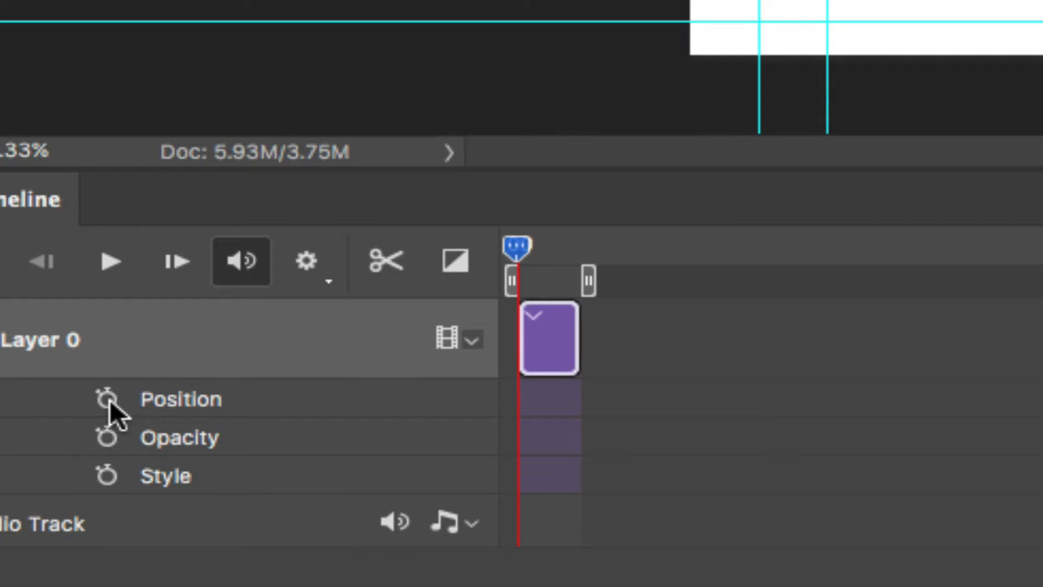
click(108, 399)
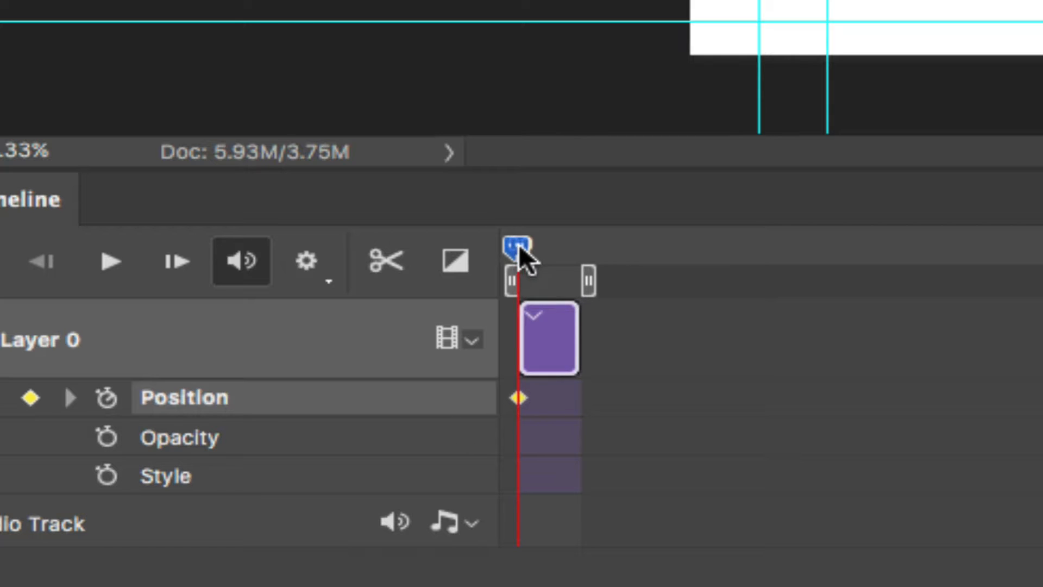
drag(520, 246, 543, 246)
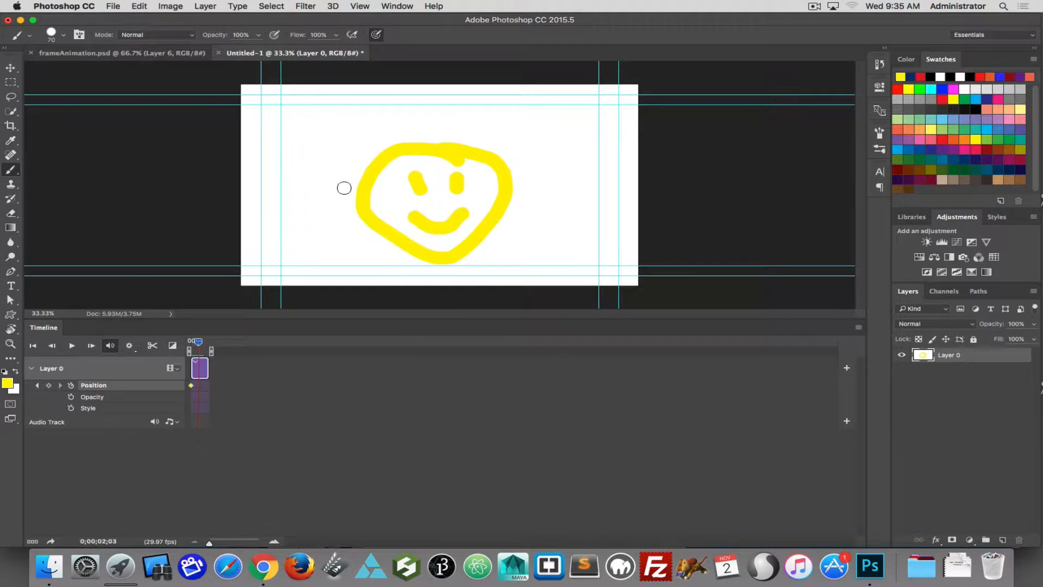
key(v)
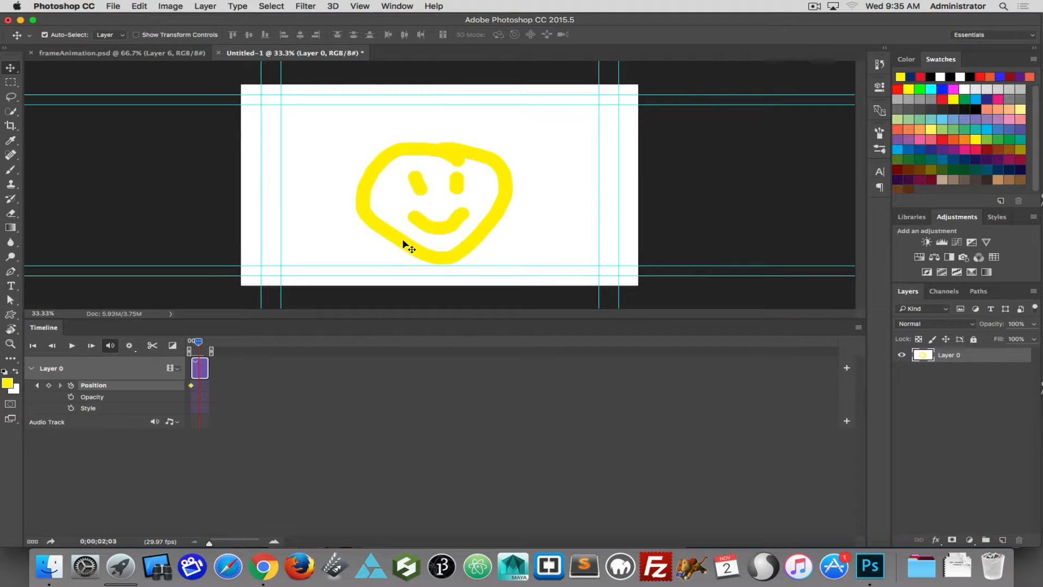
drag(402, 240, 443, 223)
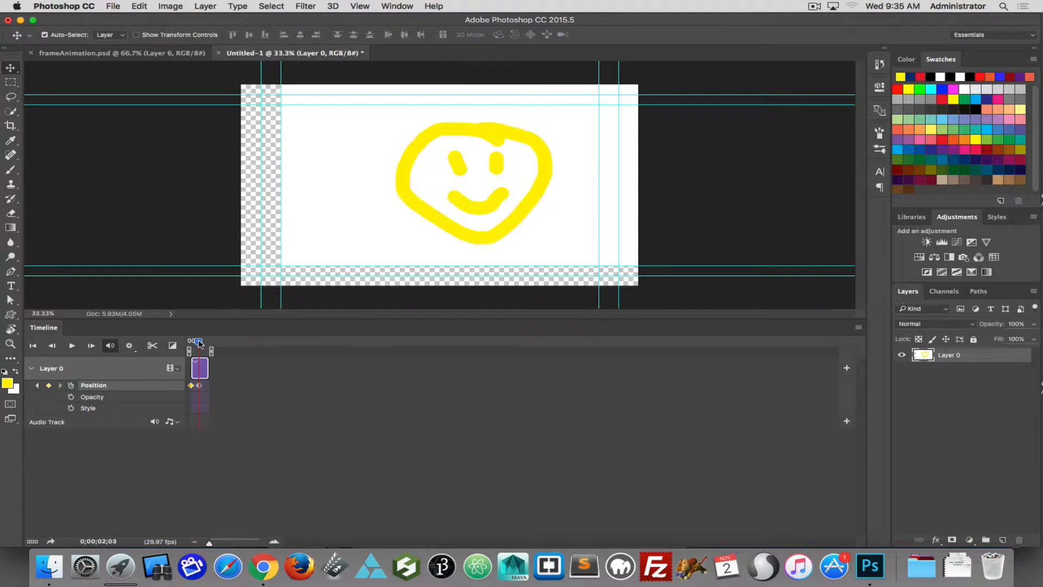
- At 0;00;03;16 move the face down and to the left to keyframe its position, and play the motion from the start
drag(198, 342, 205, 342)
drag(459, 229, 369, 253)
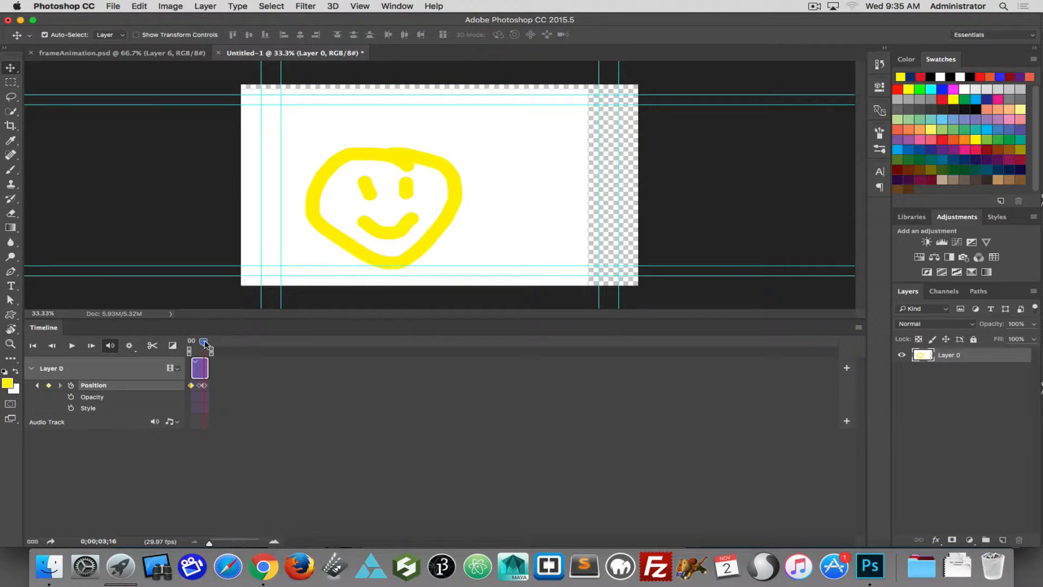
drag(205, 343, 191, 341)
click(72, 346)
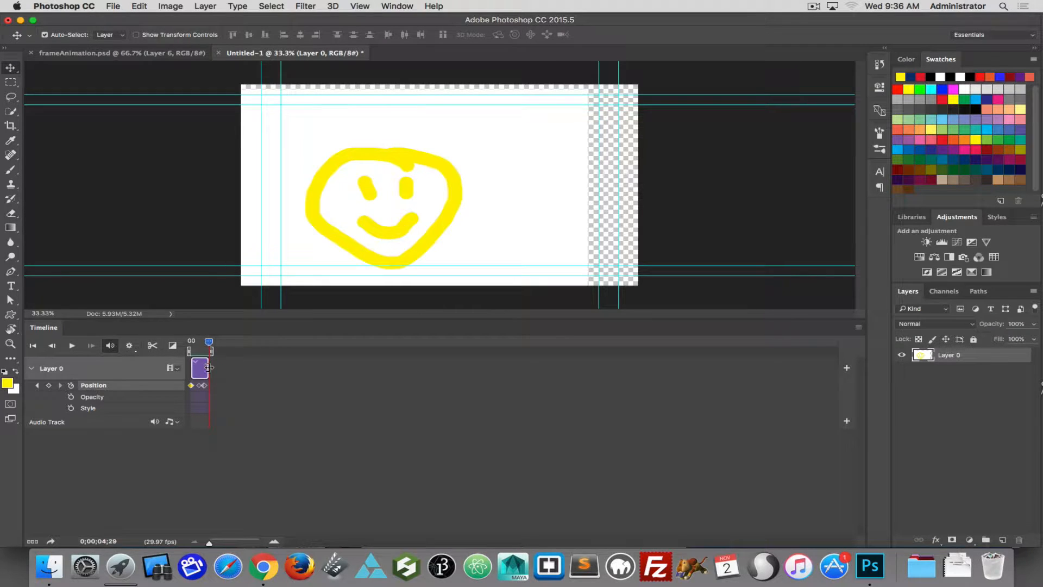
- Extend Layer 0's clip to about 11 seconds and shift its last Position keyframe toward the clip's end
mouse_move(209, 368)
mouse_down()
mouse_move(279, 369)
mouse_move(206, 374)
mouse_up()
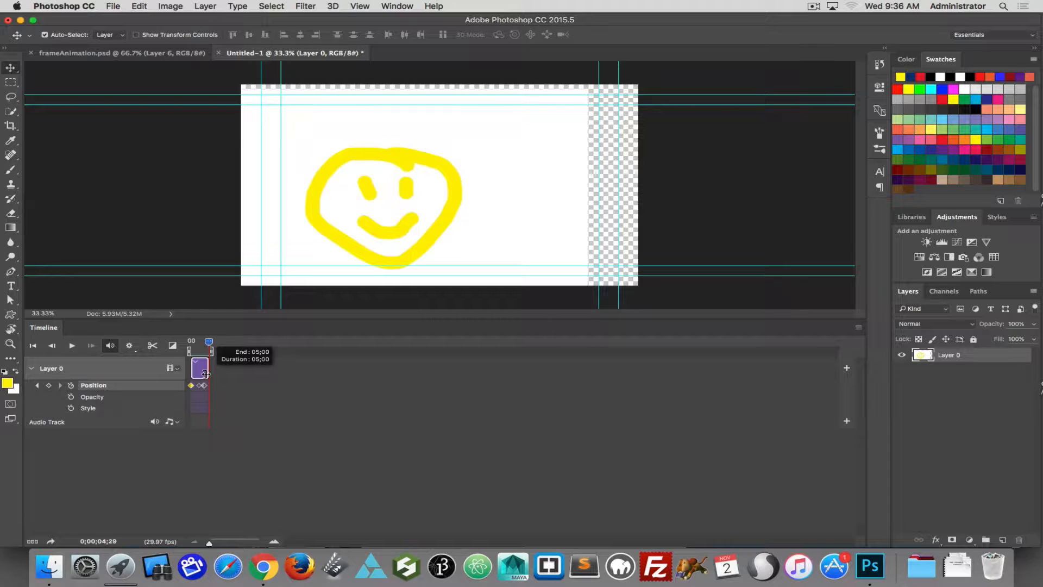
drag(205, 374, 230, 372)
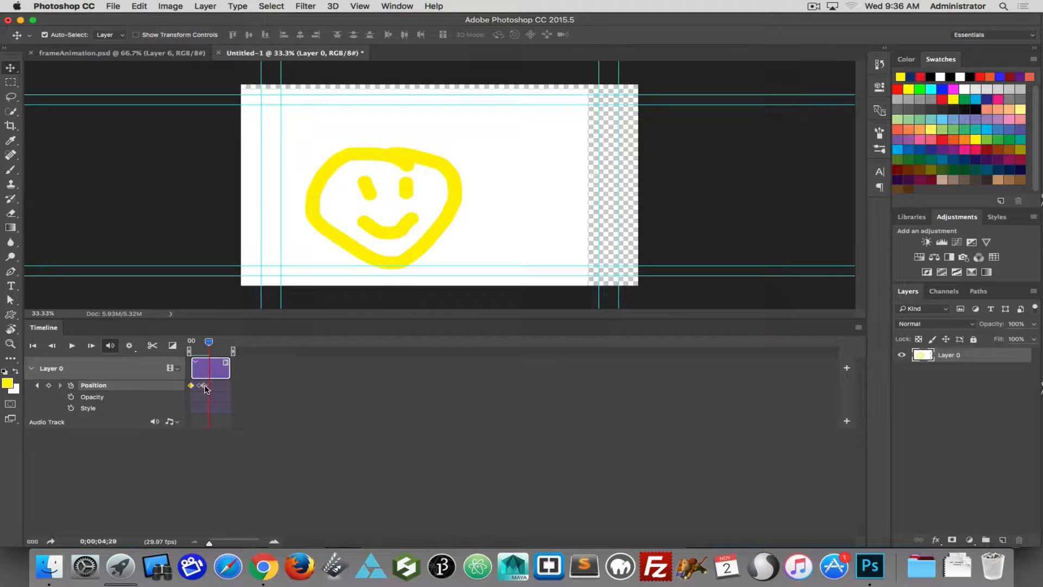
drag(205, 388, 221, 387)
mouse_move(210, 343)
mouse_down()
mouse_move(220, 344)
mouse_move(178, 352)
mouse_move(221, 354)
mouse_move(166, 356)
mouse_move(209, 351)
mouse_up()
click(190, 344)
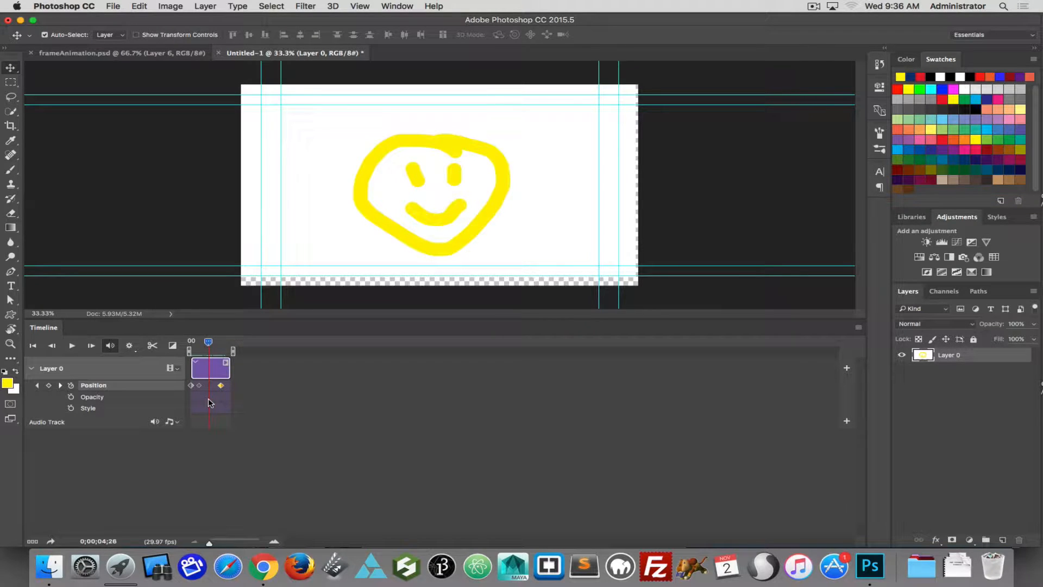
- Enable Opacity keyframing for Layer 0 at 0;00;04;26 and set the layer's opacity there to 0%
click(70, 397)
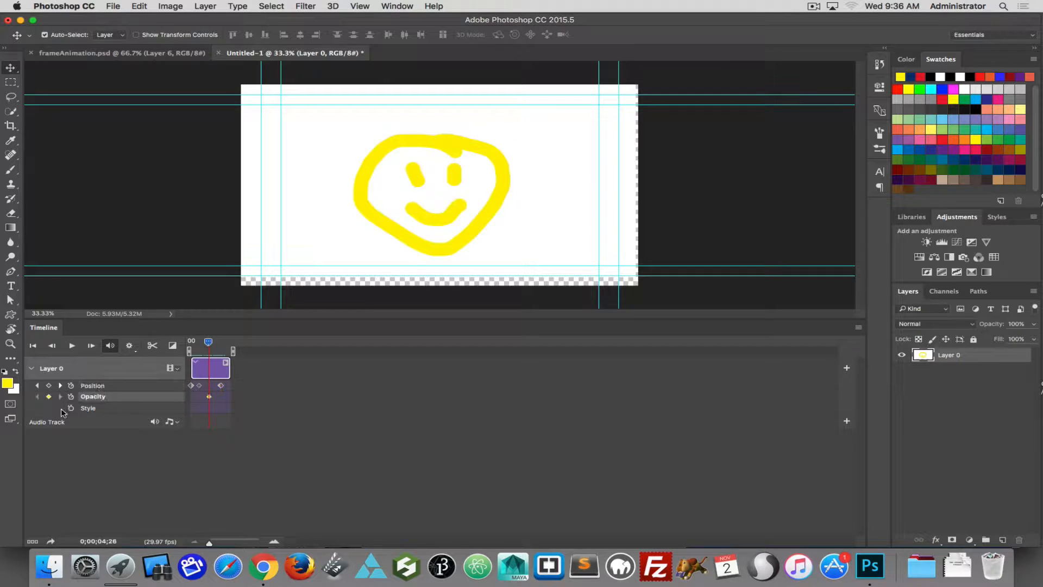
click(209, 397)
drag(995, 325, 945, 325)
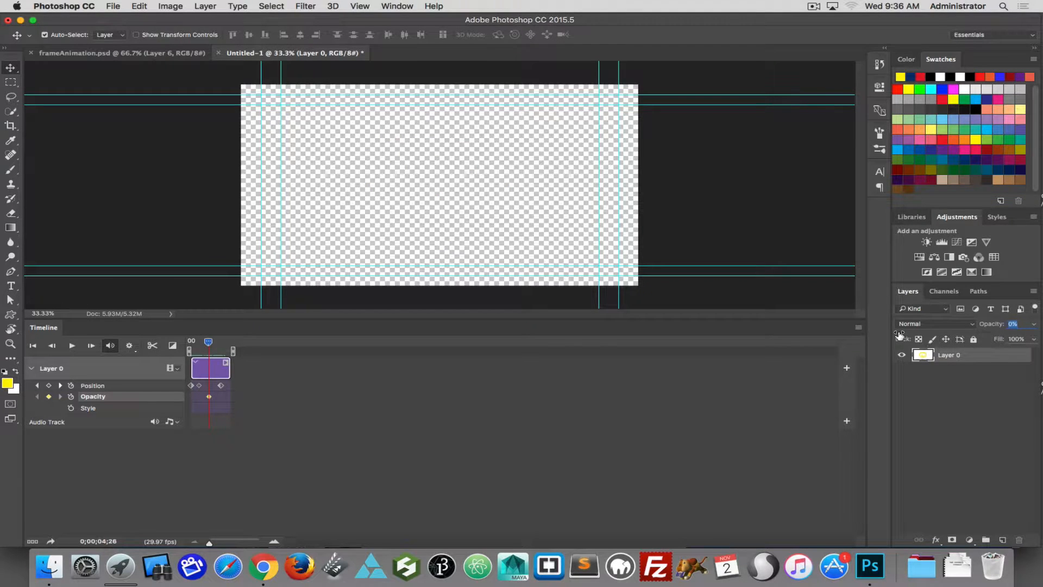
- Add an Opacity keyframe at the timeline start, set it to 100%, and play the animation to check the fade
drag(209, 342, 173, 348)
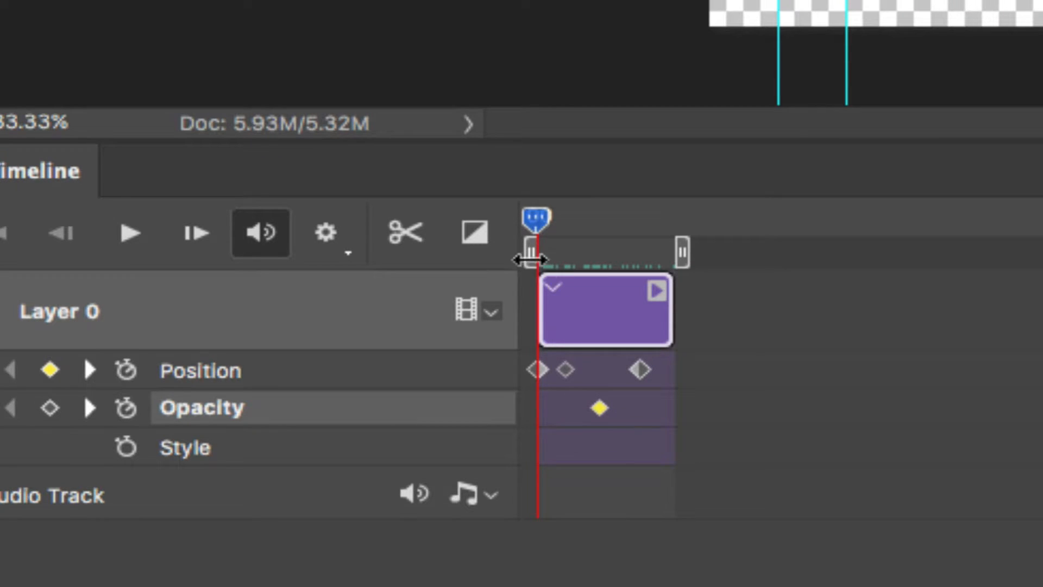
click(50, 408)
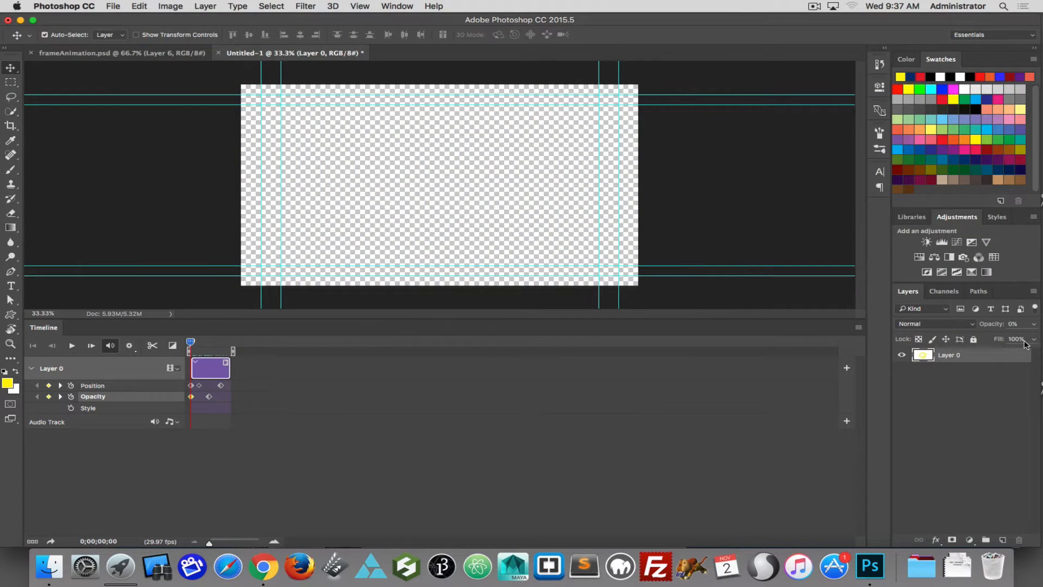
drag(997, 329, 970, 325)
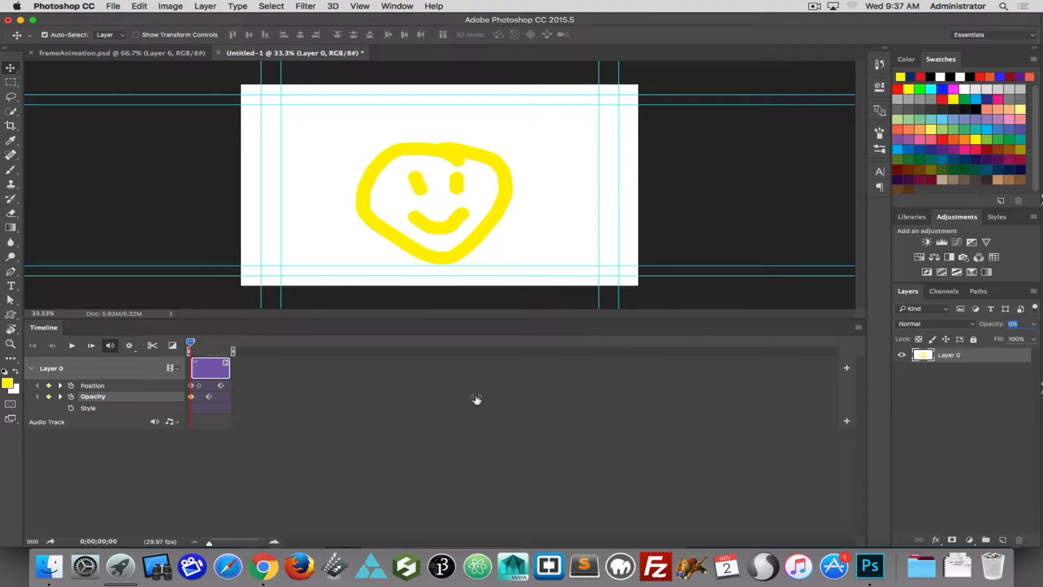
click(190, 341)
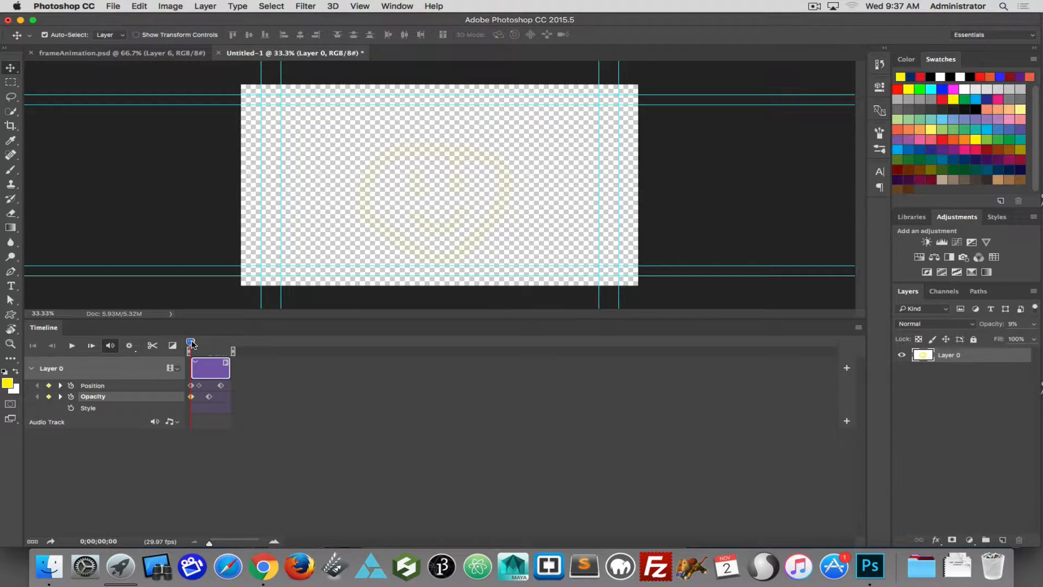
mouse_move(191, 341)
mouse_down()
mouse_move(204, 340)
mouse_move(180, 340)
mouse_up()
click(994, 324)
drag(994, 326, 1040, 320)
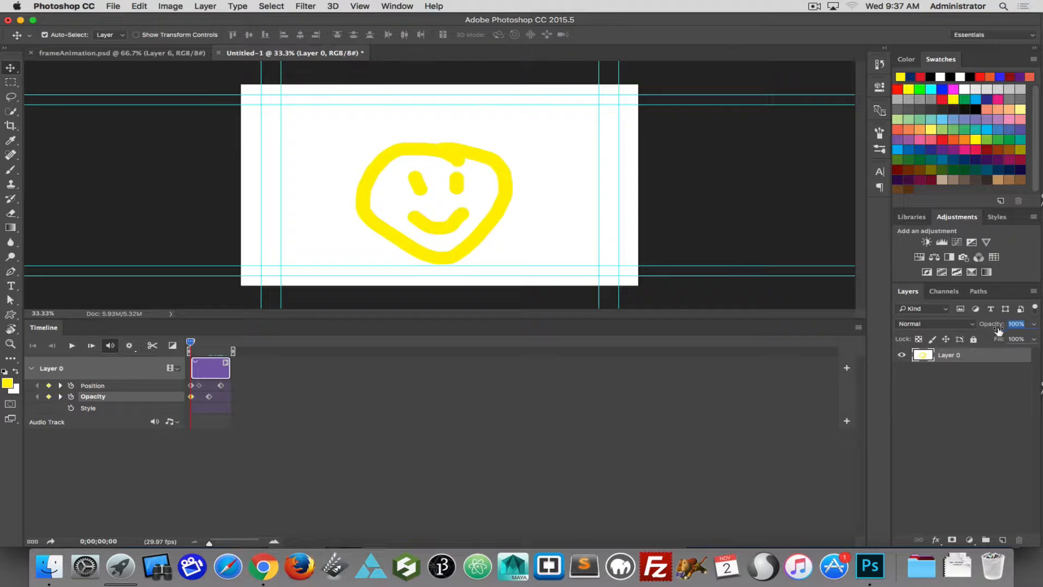
click(992, 424)
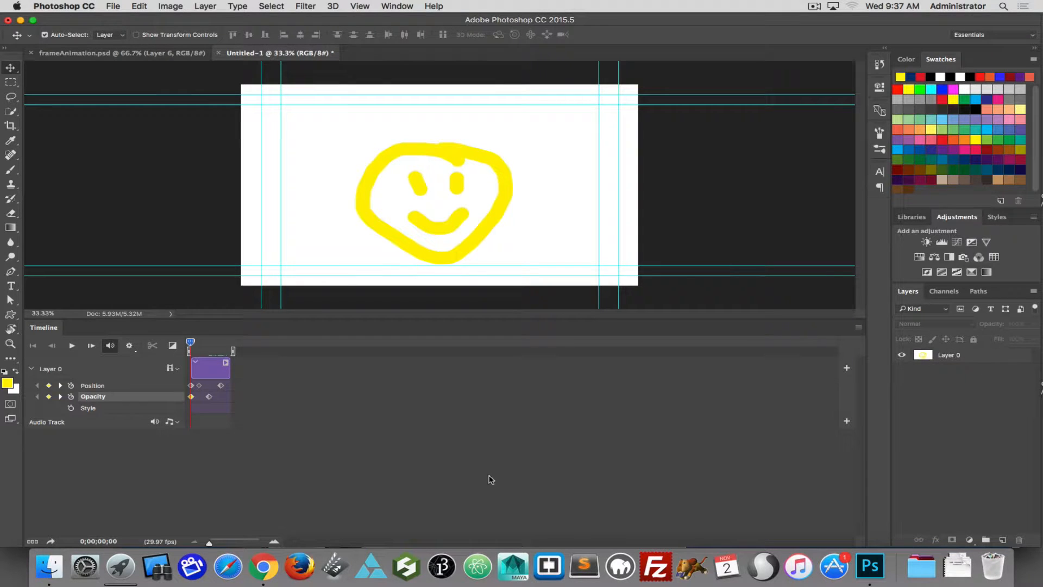
key(space)
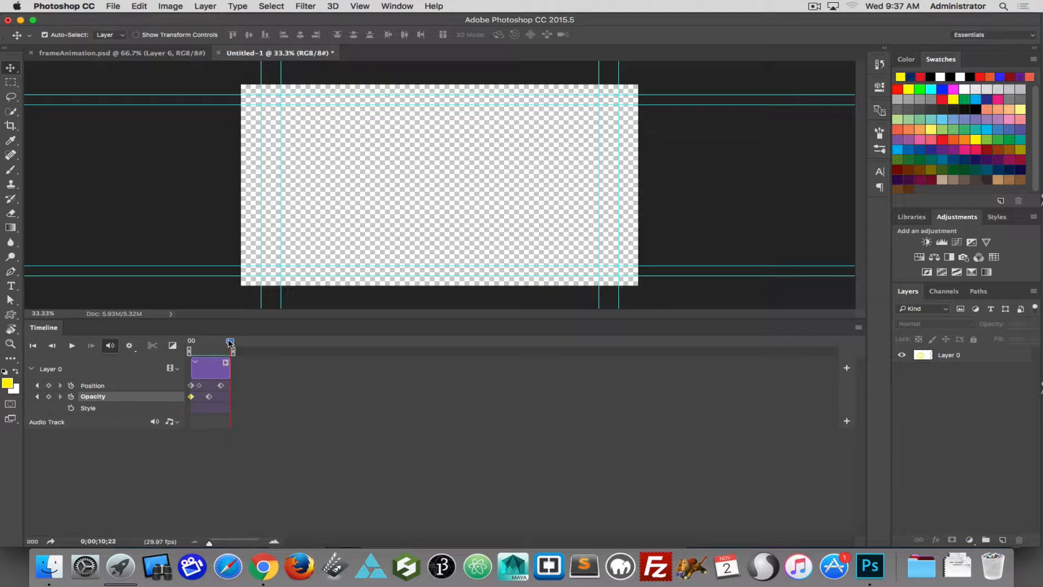
- At 0;00;06;28 raise Layer 0's opacity to 99% to keyframe the face's reappearance
mouse_move(230, 342)
mouse_down()
mouse_move(189, 341)
mouse_move(216, 341)
mouse_up()
click(939, 355)
click(989, 323)
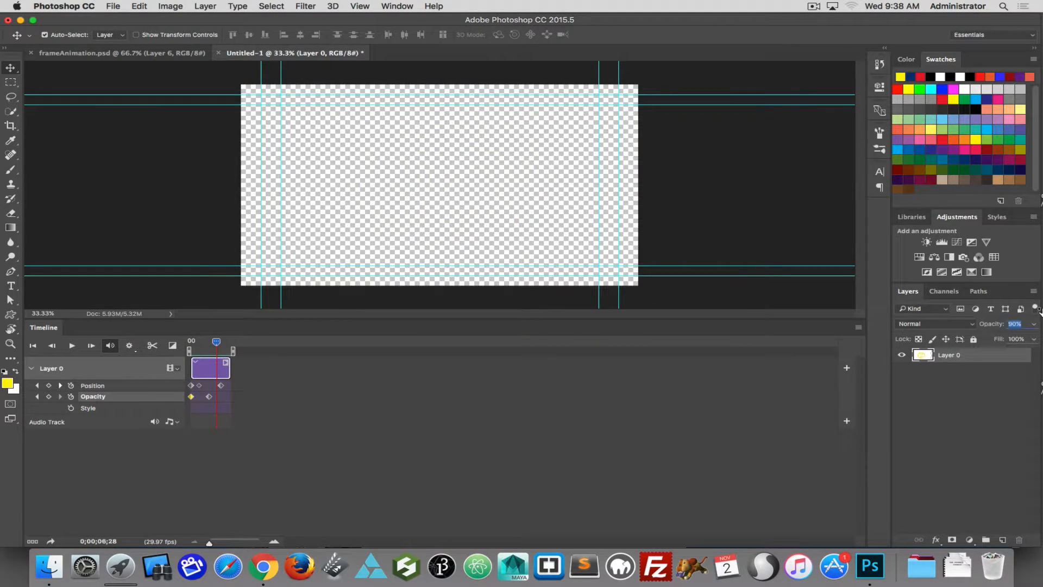
drag(1038, 310, 1041, 311)
drag(982, 324, 1040, 327)
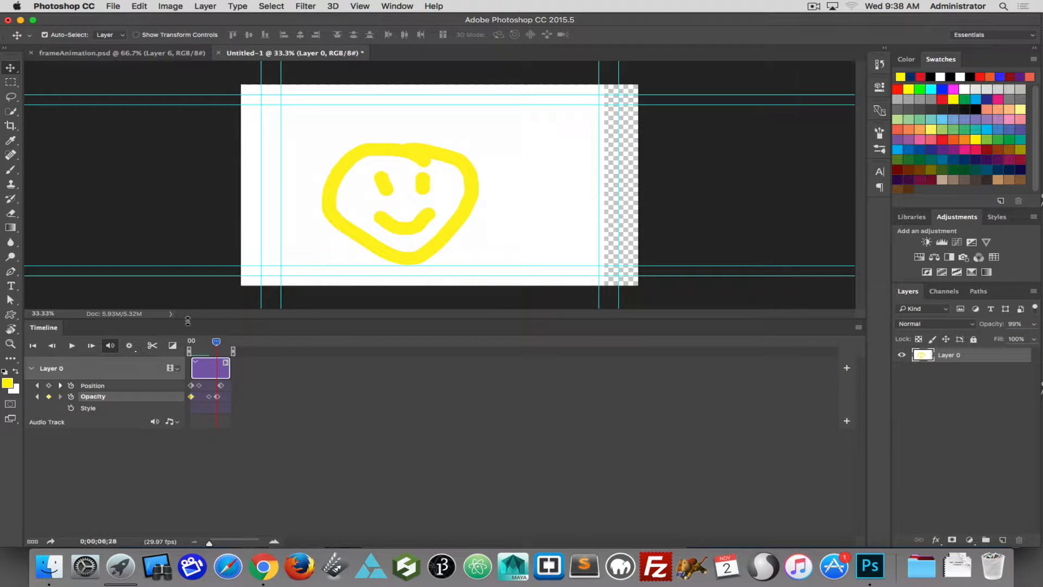
- Play the complete position and opacity animation from the start, and return the playhead to the beginning
drag(216, 341, 175, 339)
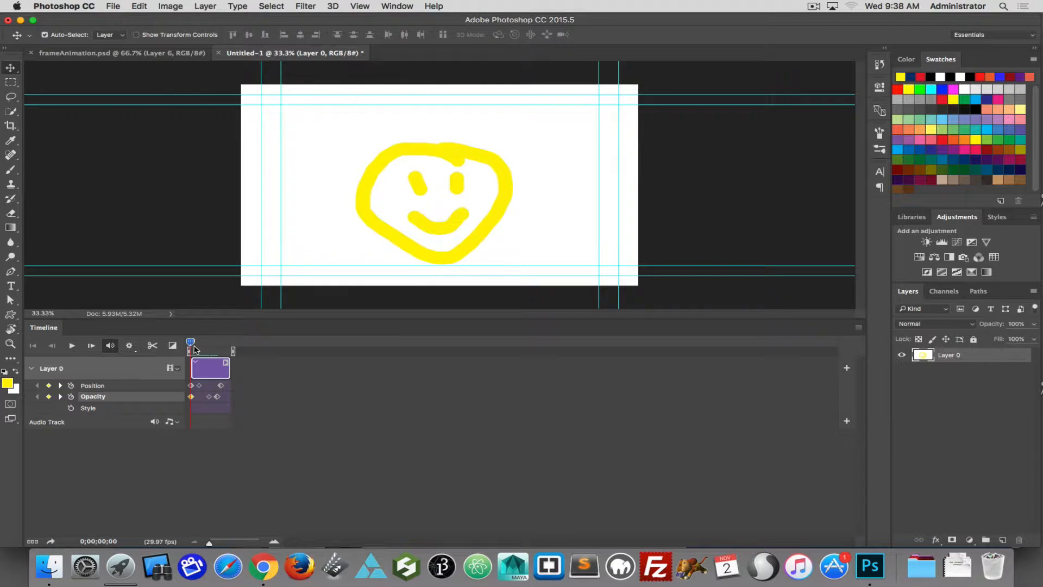
click(358, 456)
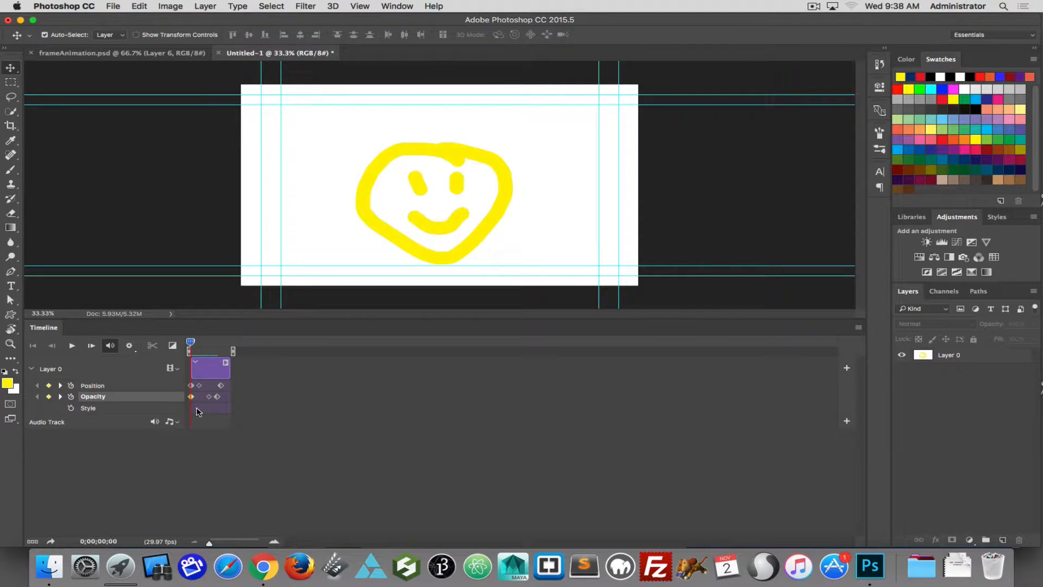
click(205, 369)
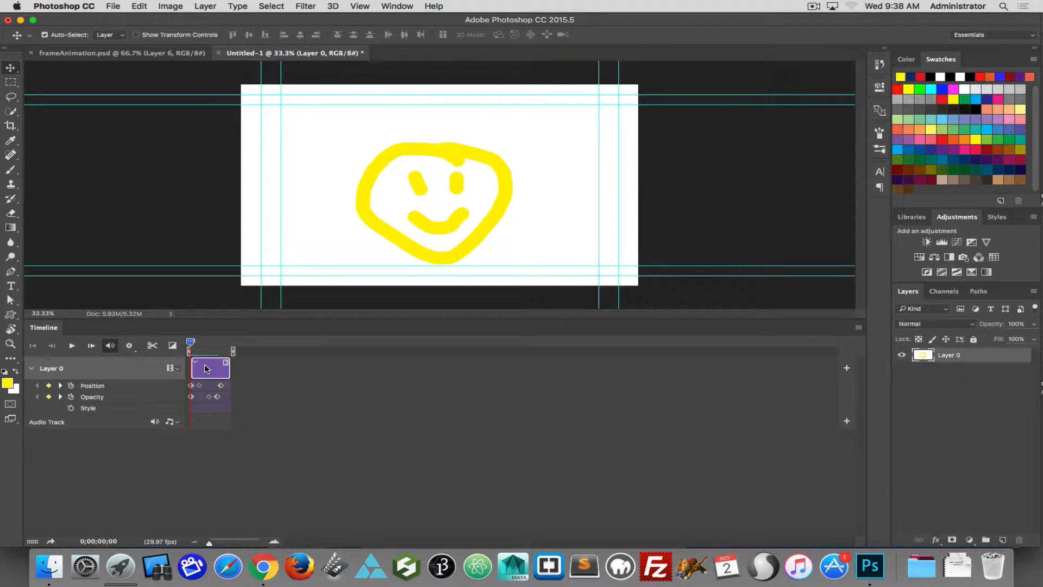
click(73, 346)
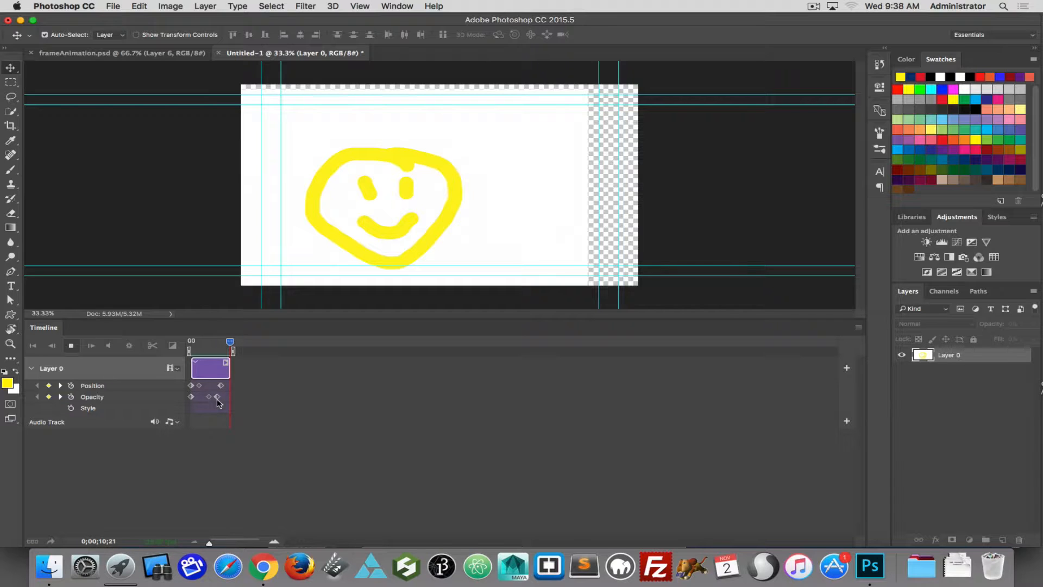
key(space)
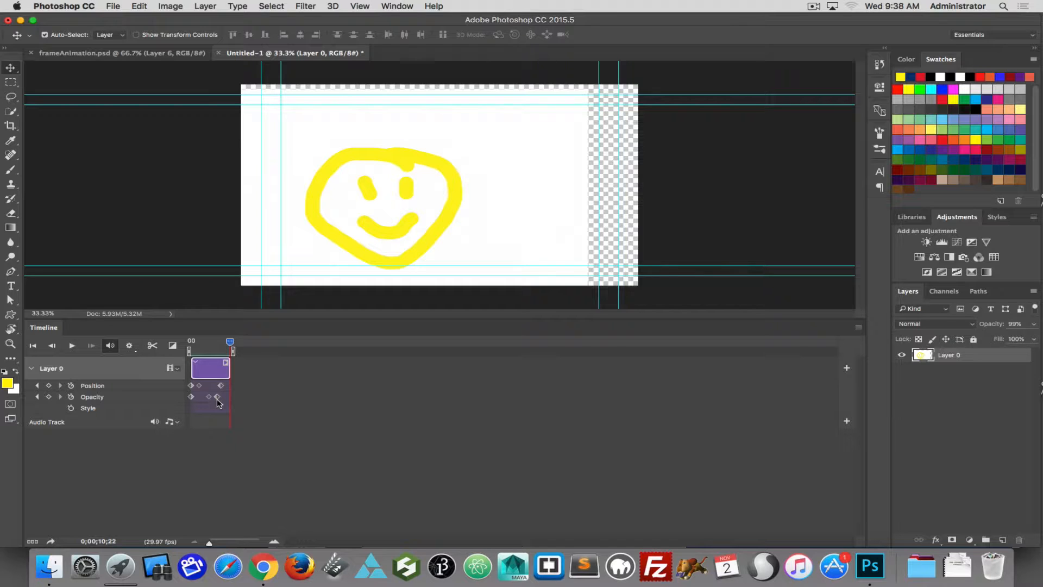
drag(230, 343, 191, 344)
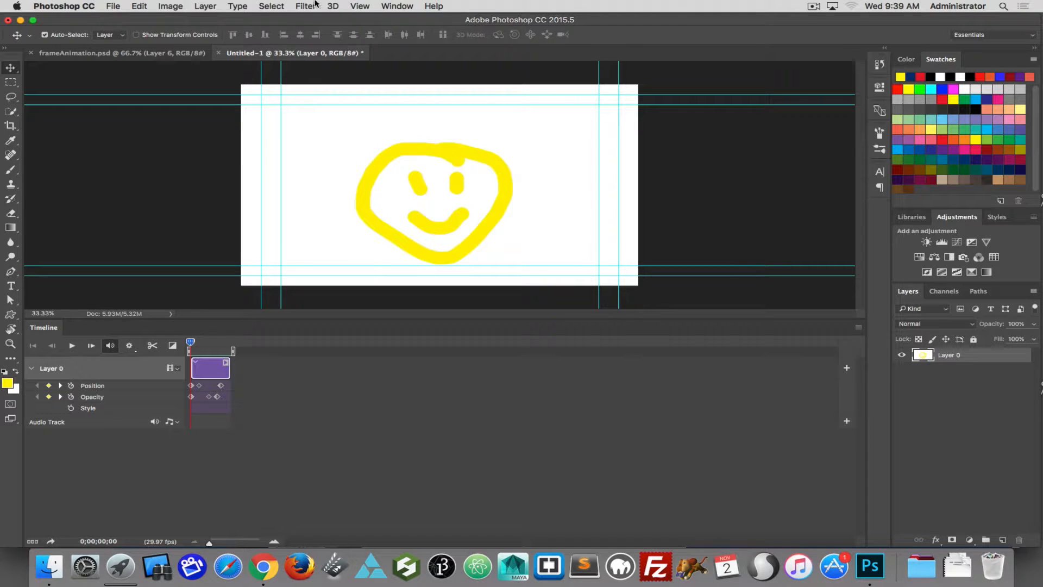
- Add frameAnimation.mp4 from the Desktop to Layer 0's video track, after the existing clip
click(206, 7)
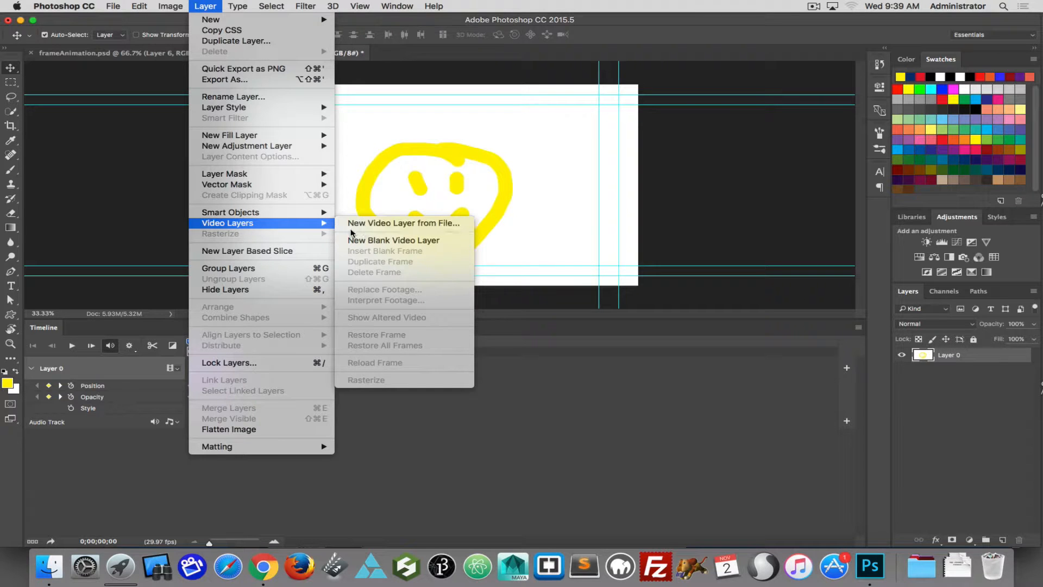
click(422, 431)
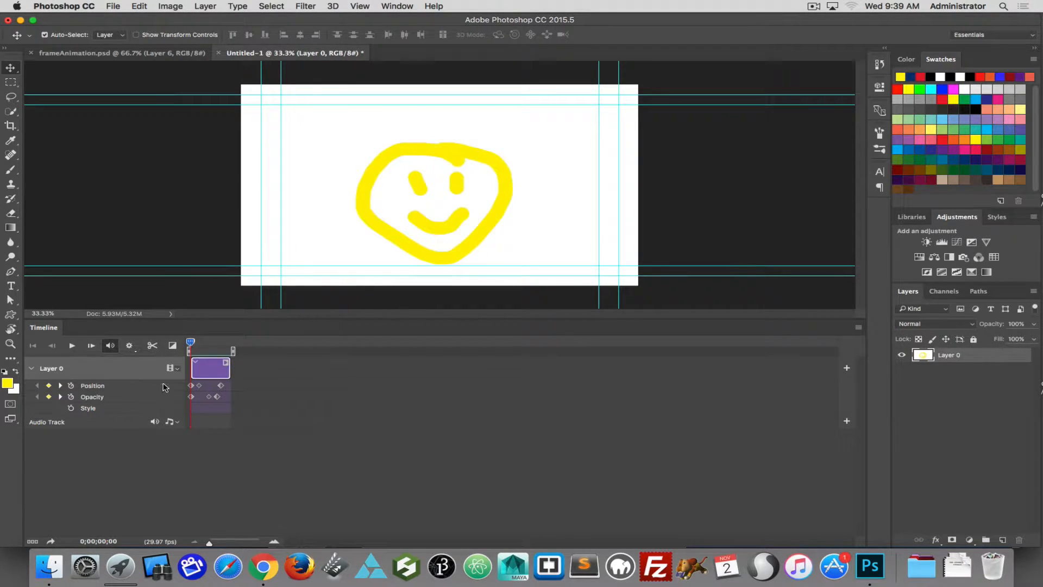
click(171, 369)
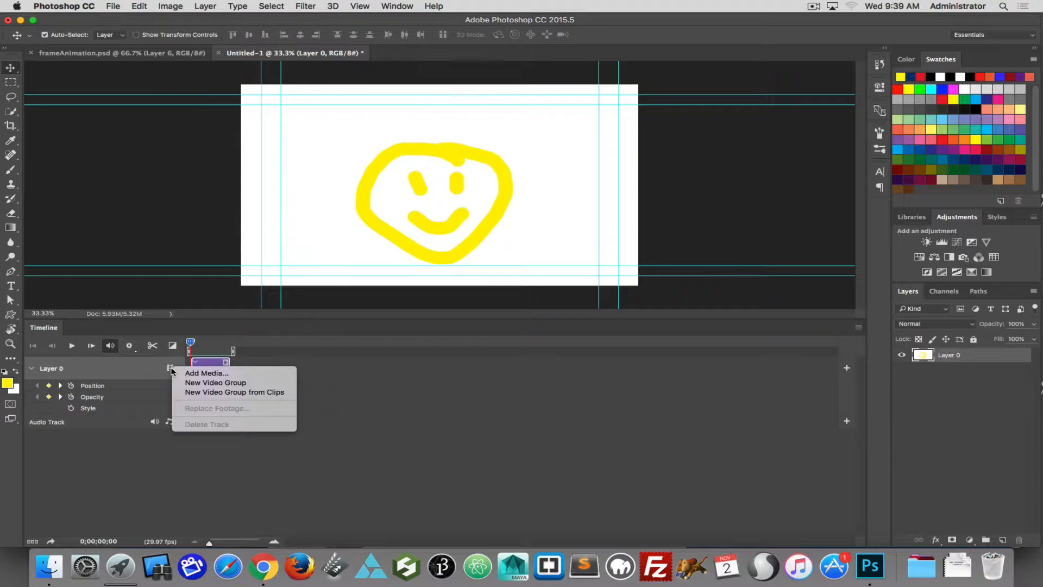
click(194, 375)
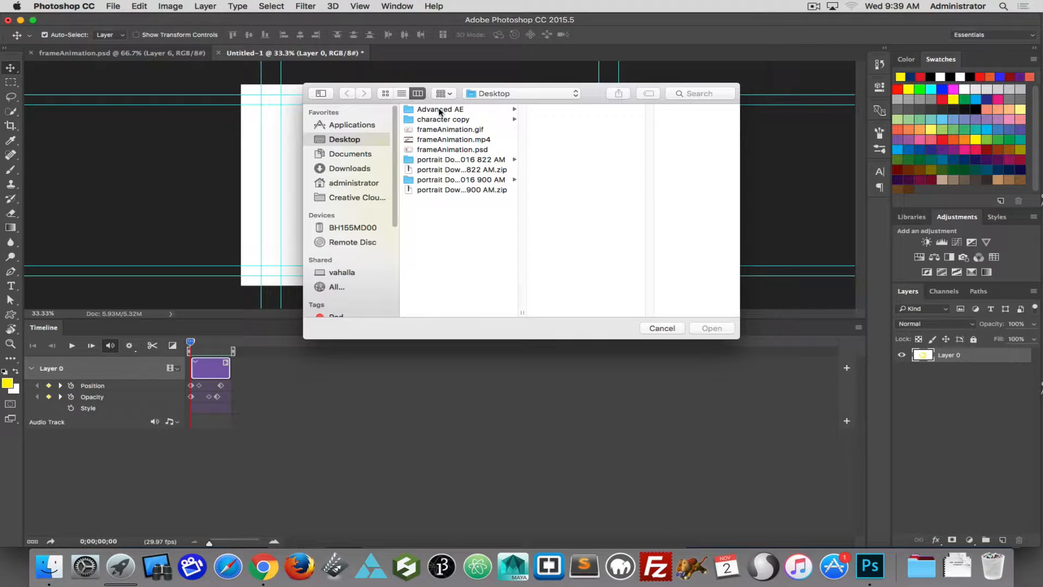
click(433, 139)
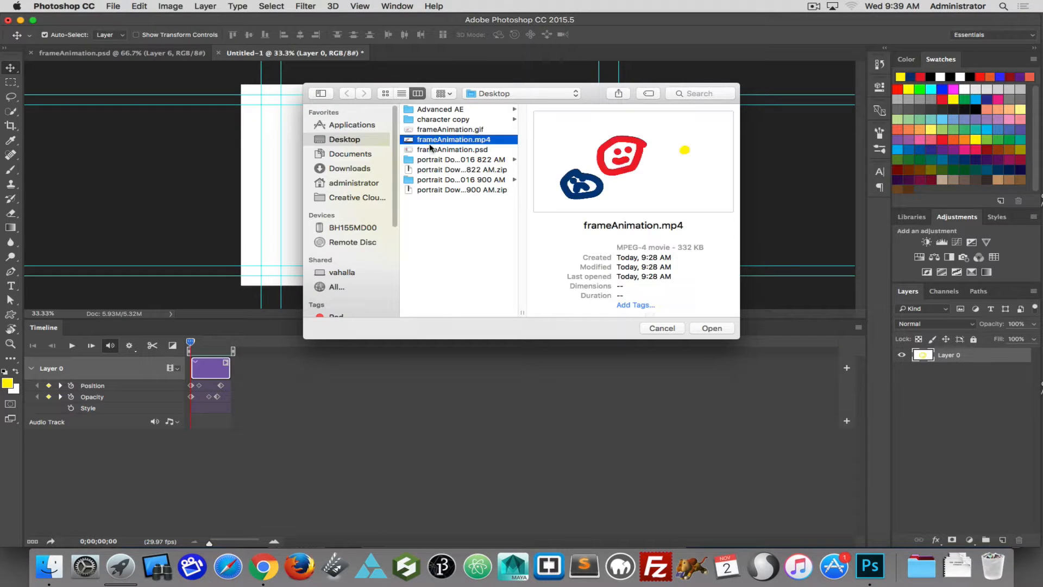
click(720, 327)
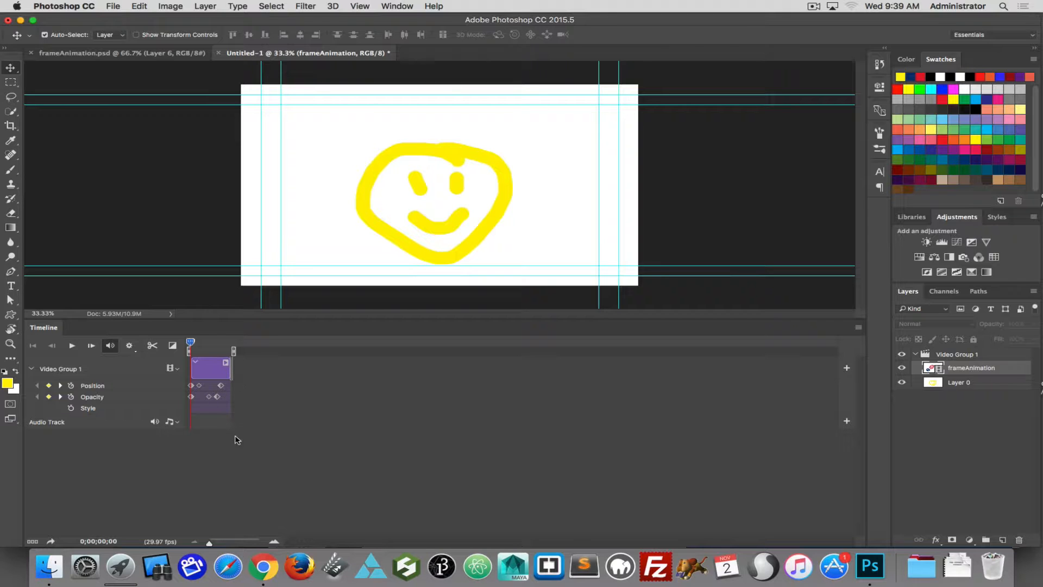
- Play the end of the timeline twice, from shortly after 0;00;10;00, to check the cut from Layer 0 to the frameAnimation clip
drag(209, 545, 228, 545)
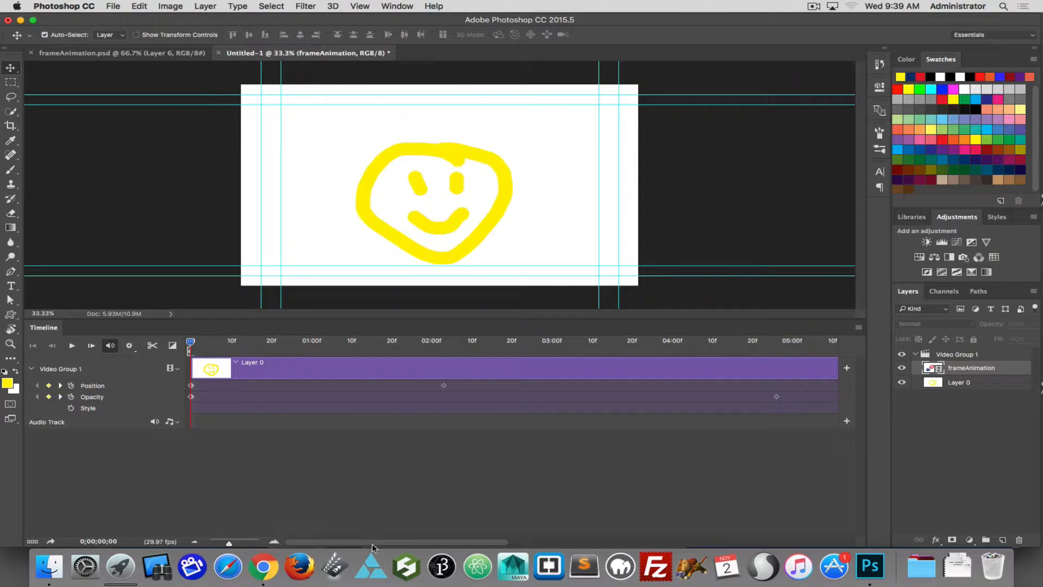
drag(373, 542, 718, 519)
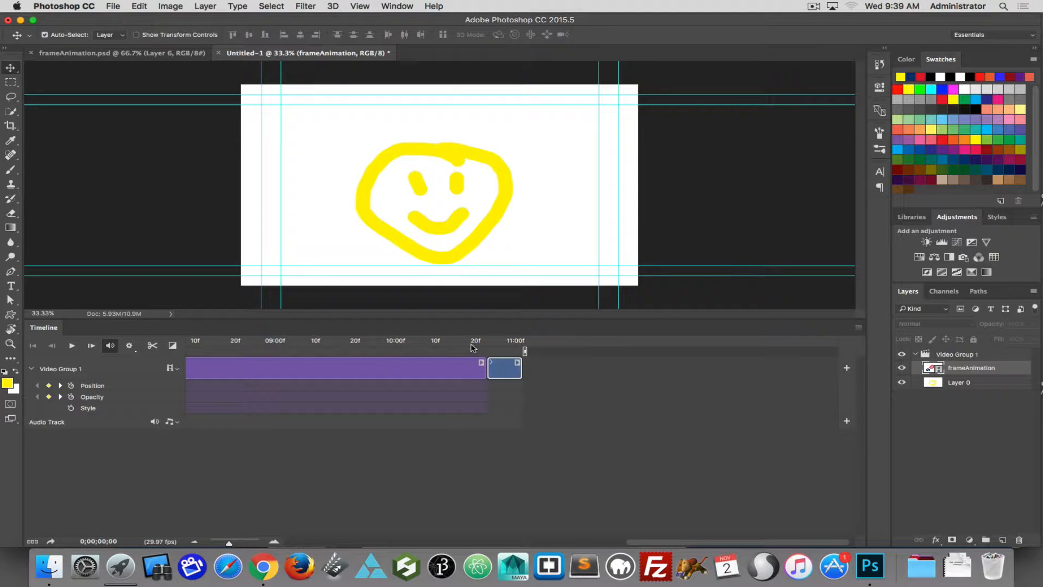
click(443, 343)
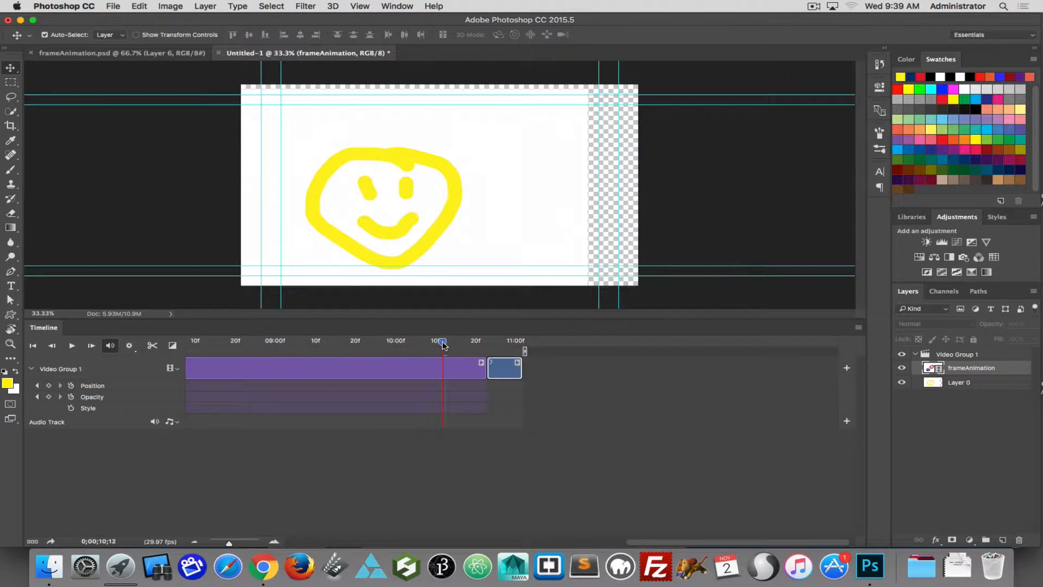
drag(443, 344, 451, 344)
click(72, 345)
click(112, 346)
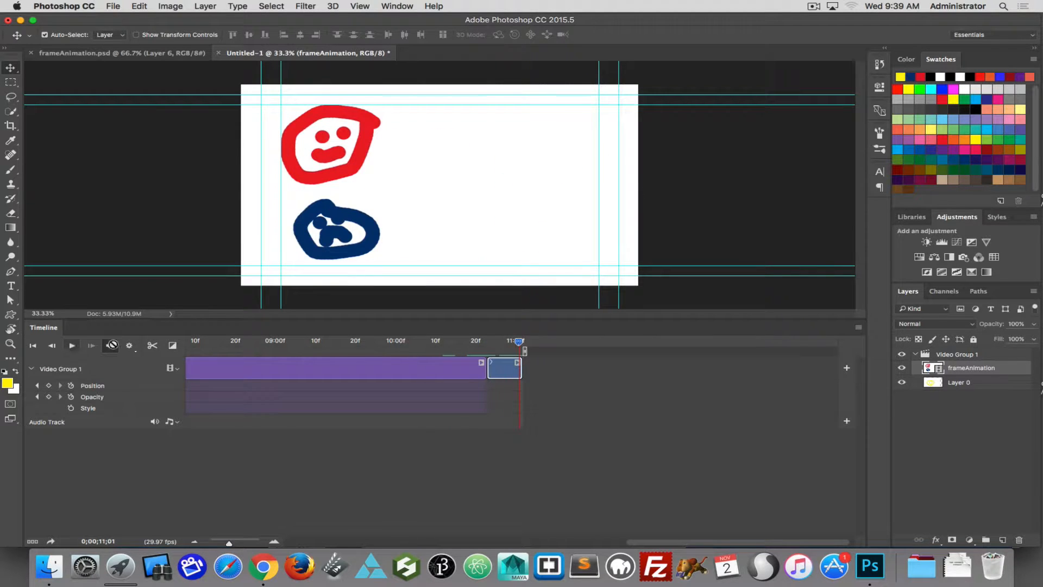
click(419, 341)
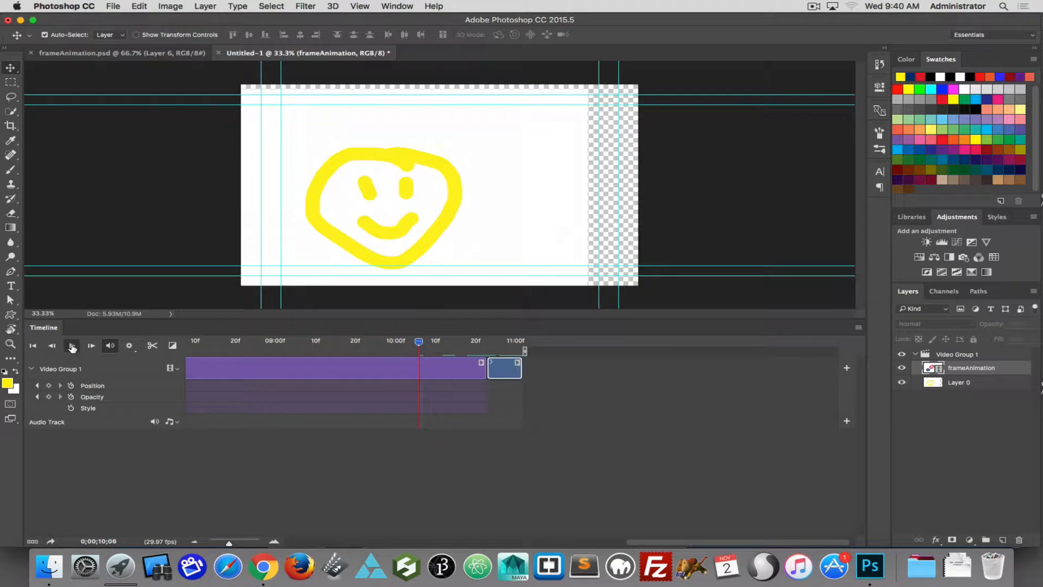
click(71, 347)
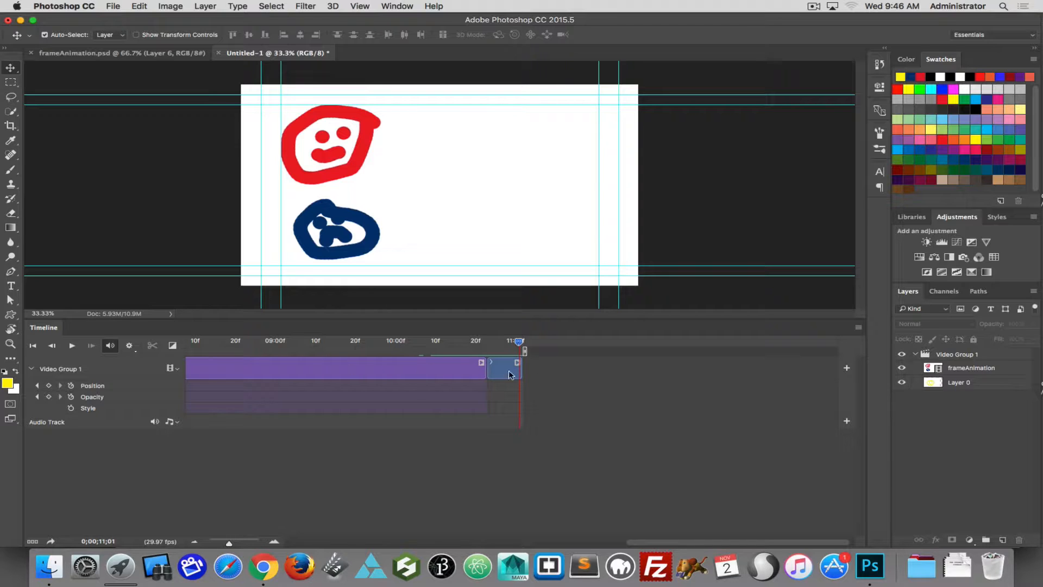
- Trim the end of the Layer 0 clip to about 0;00;09;15, and try trimming the end of the frameAnimation clip
click(298, 374)
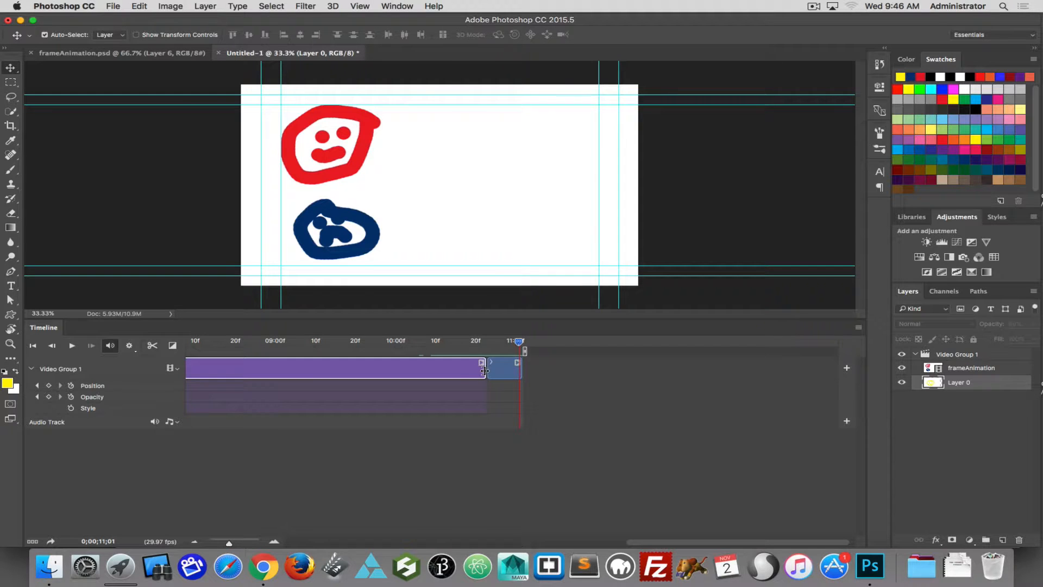
drag(484, 370, 335, 370)
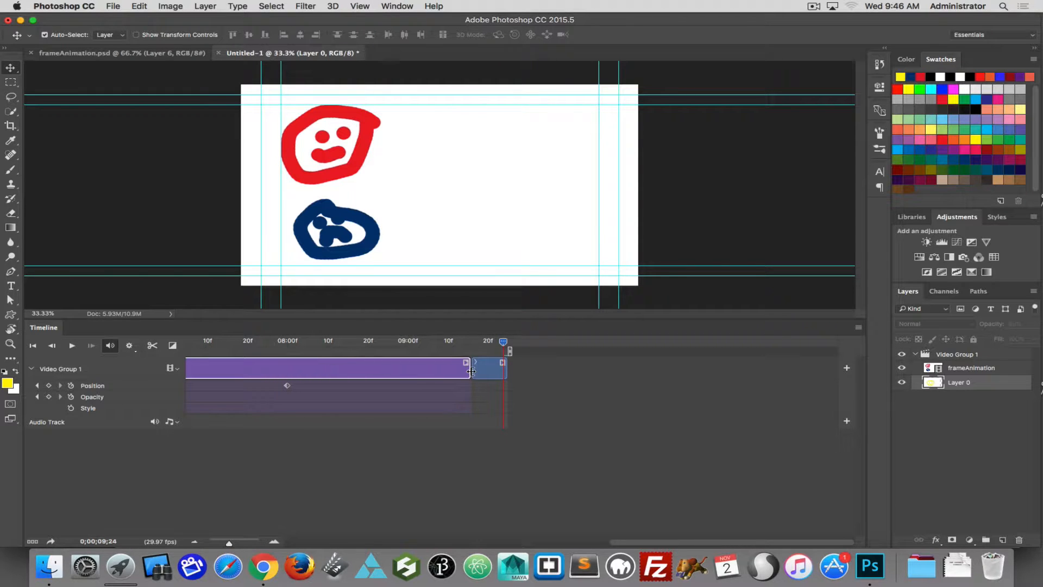
drag(506, 371, 387, 385)
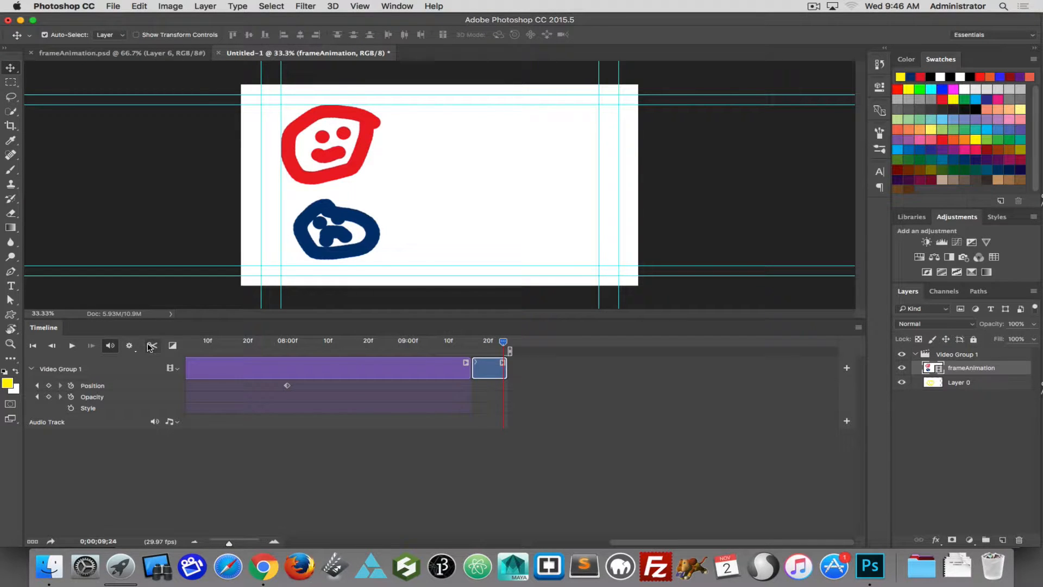
- Split the Layer 0 clip at 0;00;08;12, move the playhead to 0;00;08;18, and select the second piece
click(337, 369)
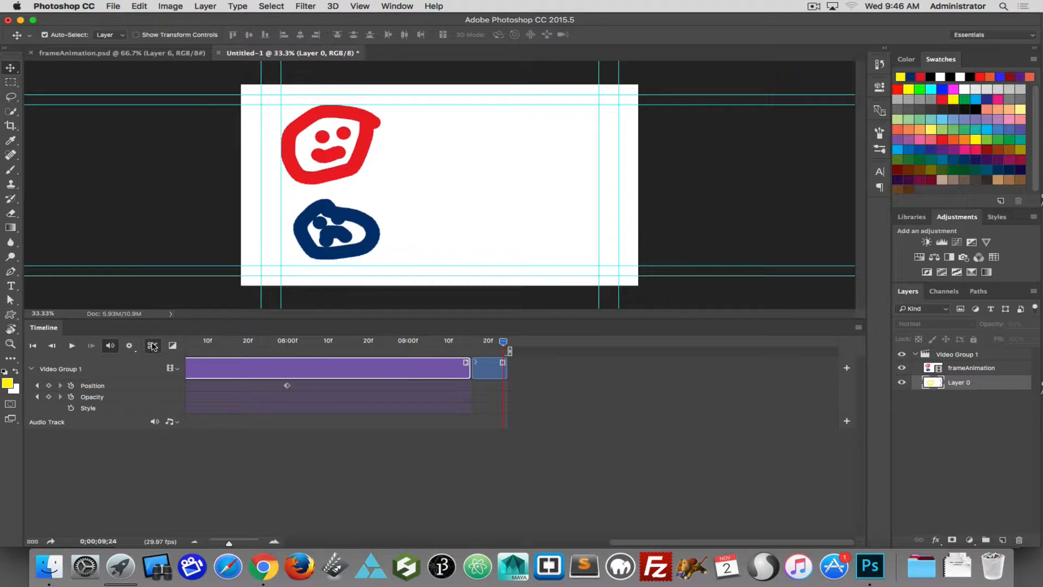
drag(503, 341, 335, 342)
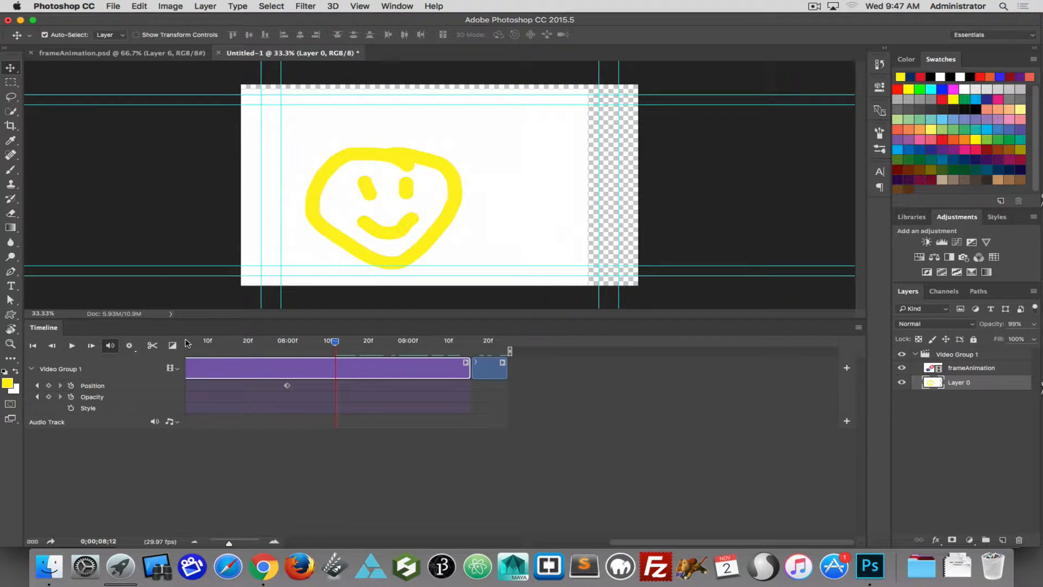
click(152, 346)
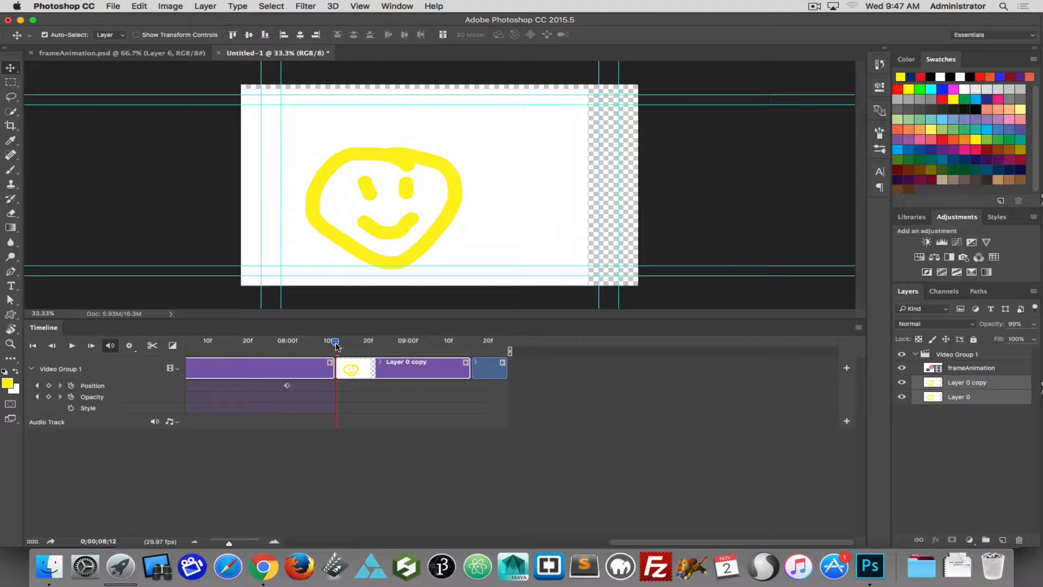
drag(335, 342, 458, 339)
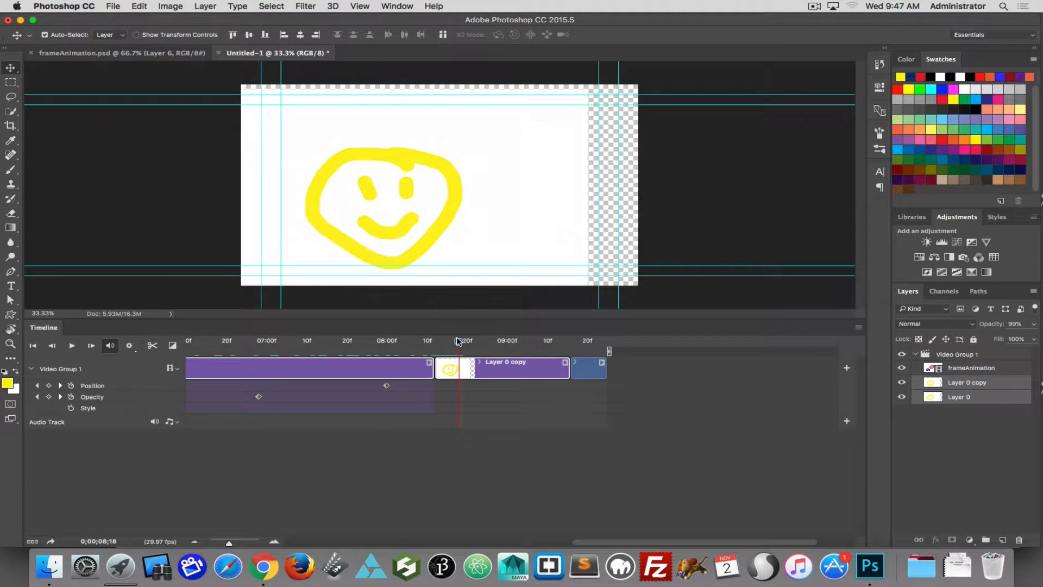
click(511, 371)
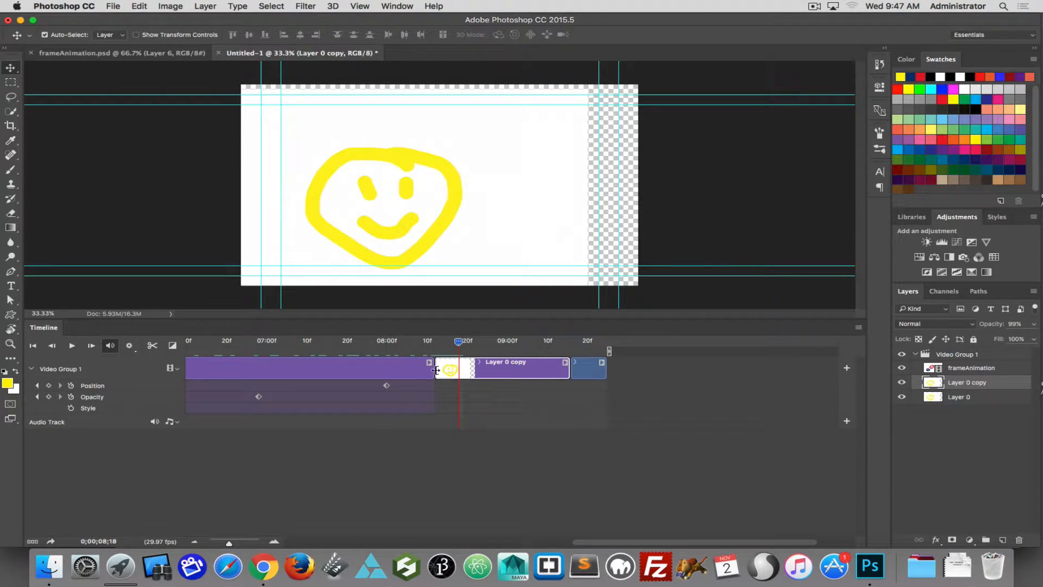
- Create a new video group above Video Group 1 and add CEP_00_032_512kb.mp4 from the Desktop to it
click(171, 368)
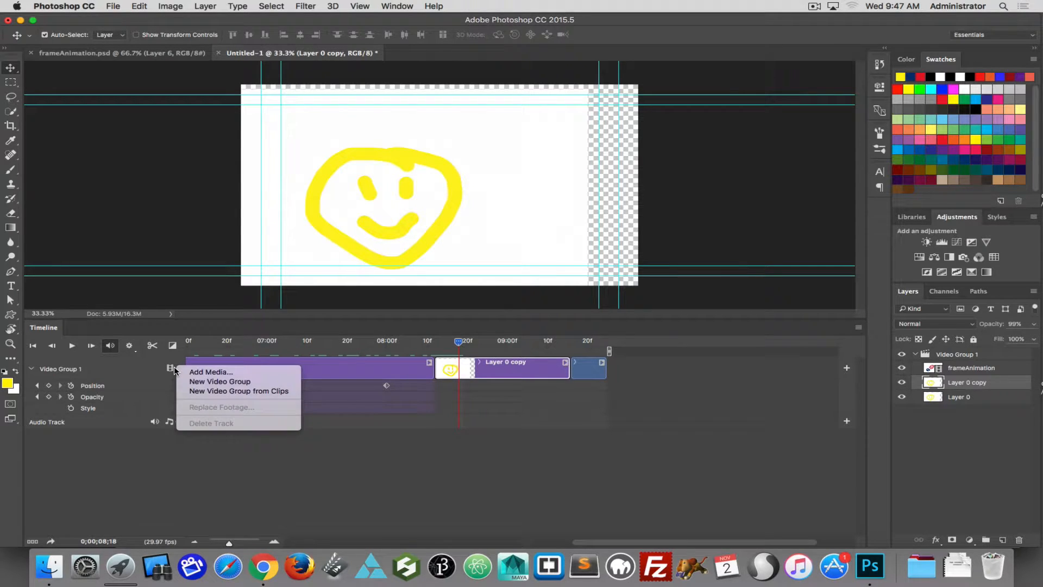
click(213, 383)
click(178, 370)
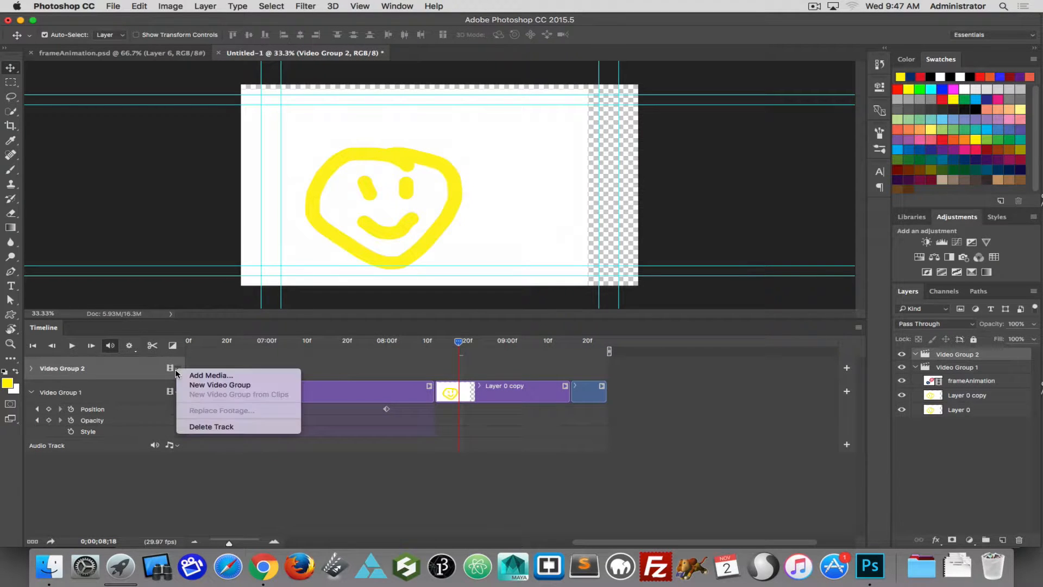
click(201, 377)
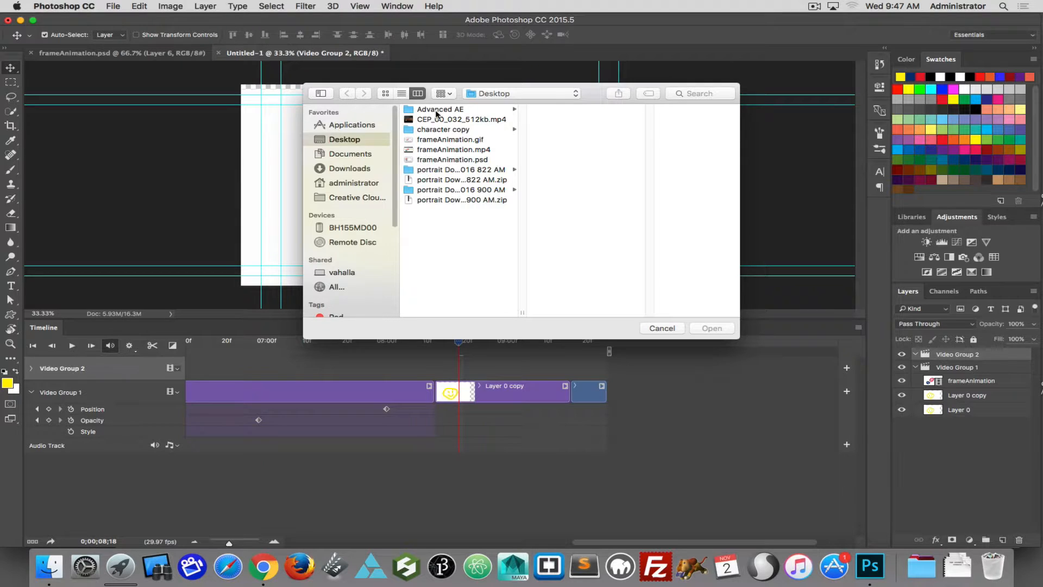
click(438, 119)
click(711, 328)
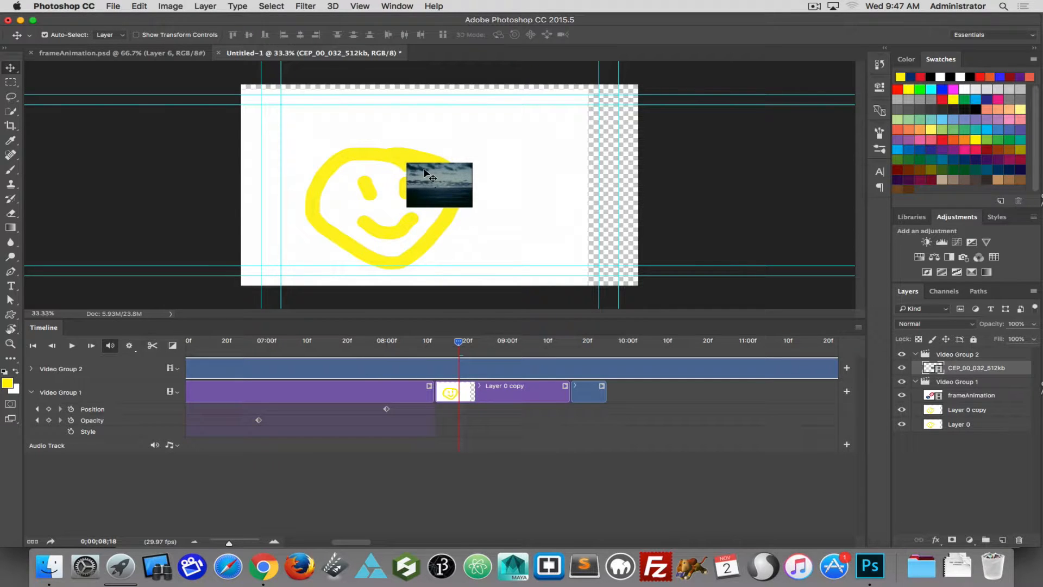
key(super)
key(super+t)
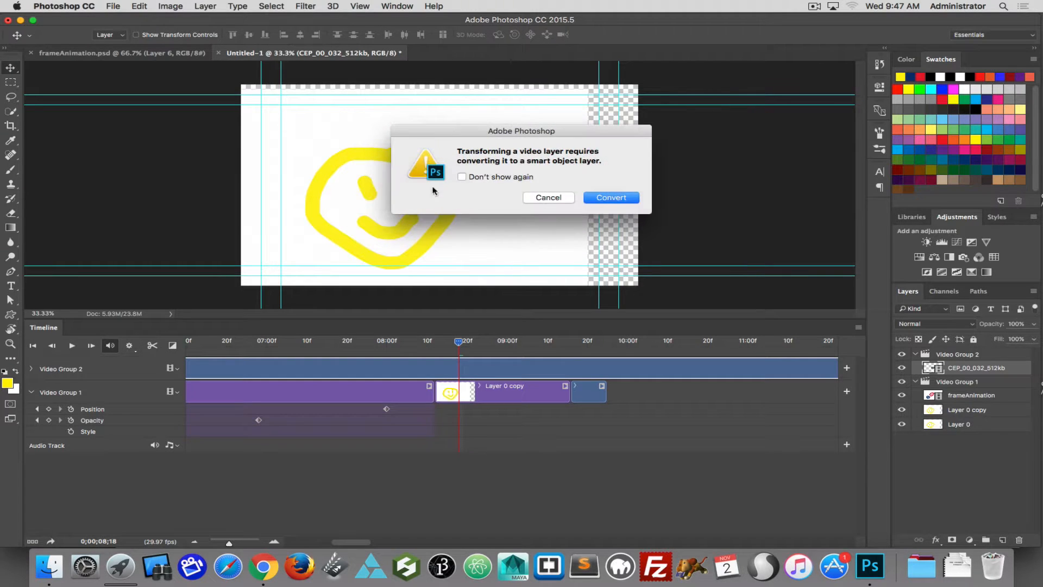
click(554, 199)
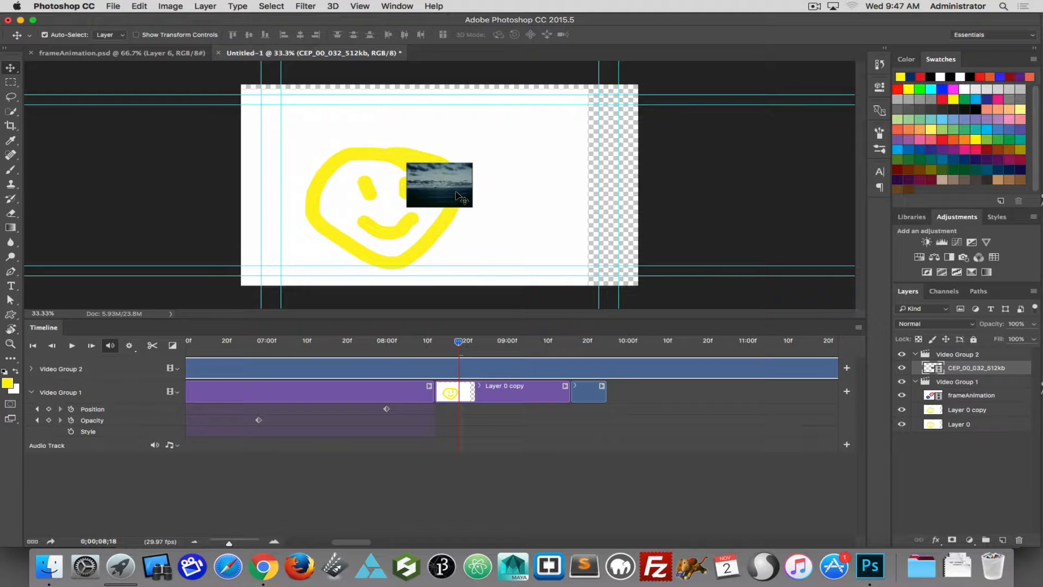
right_click(457, 195)
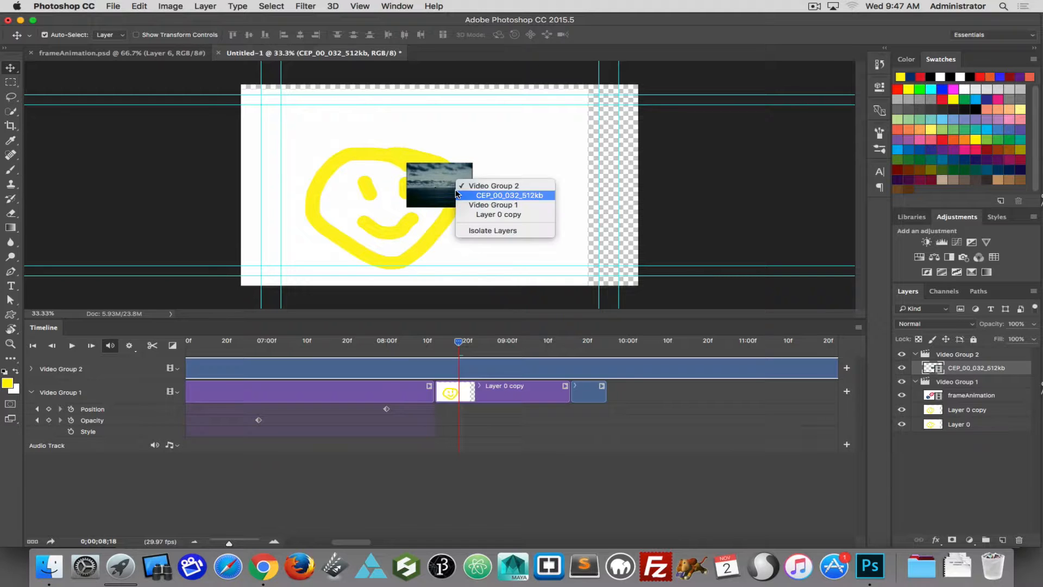
click(411, 195)
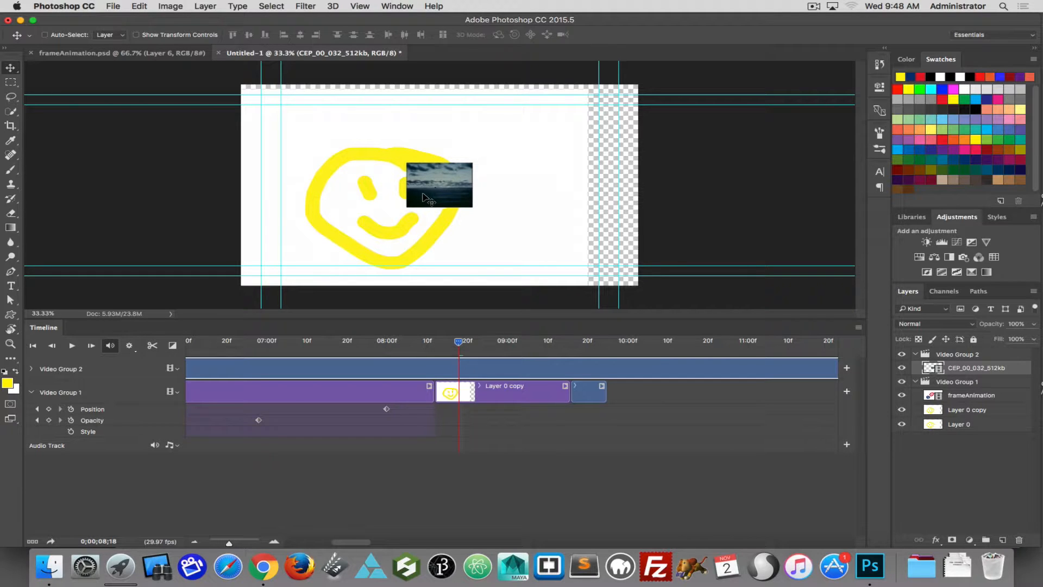
- Free-transform the CEP_00_032_512kb video layer, converting it to a smart object, and scale it proportionally to 451.25%
key(super+t)
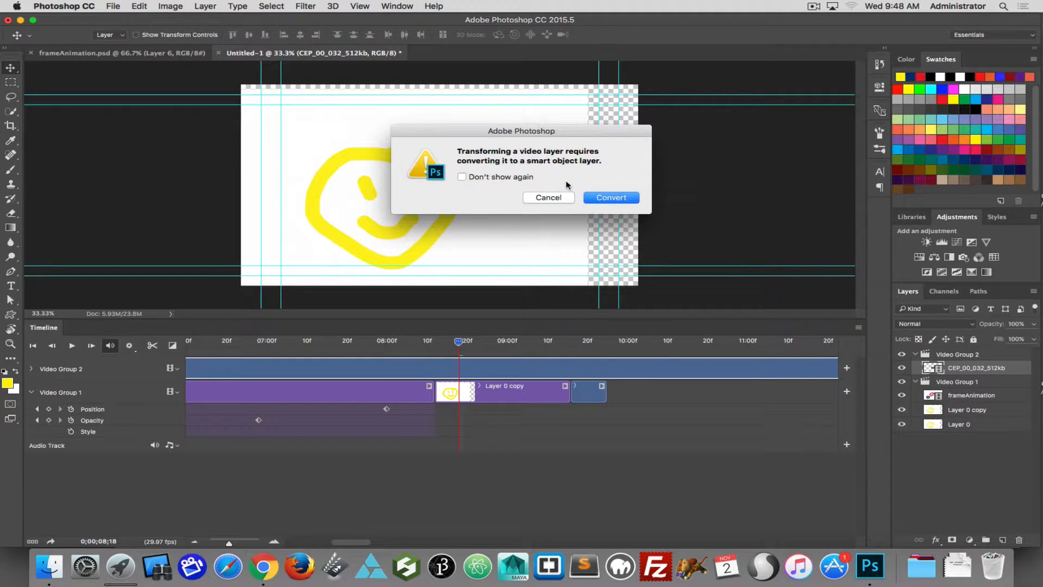
click(616, 199)
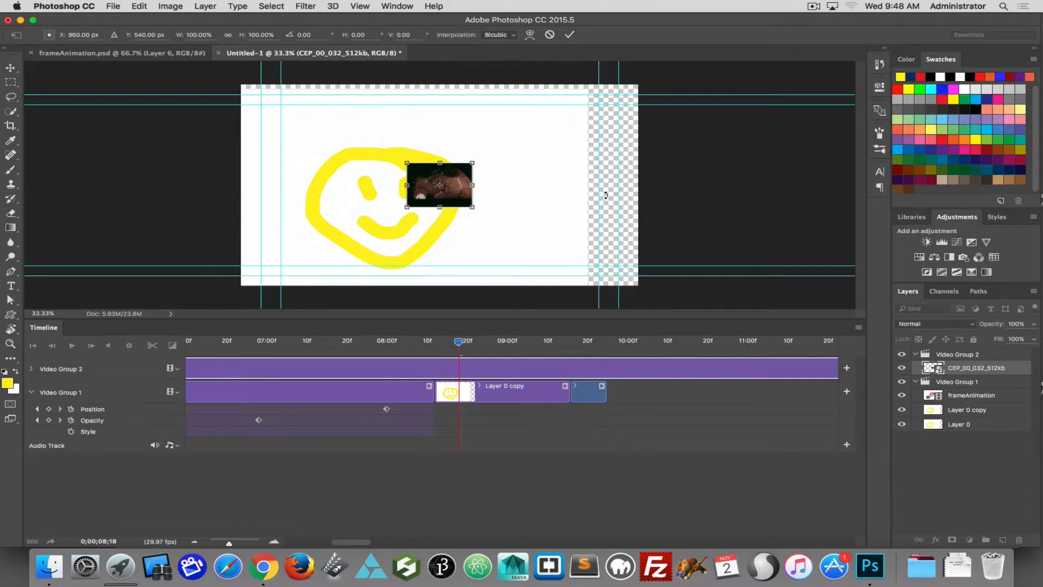
drag(407, 163, 277, 107)
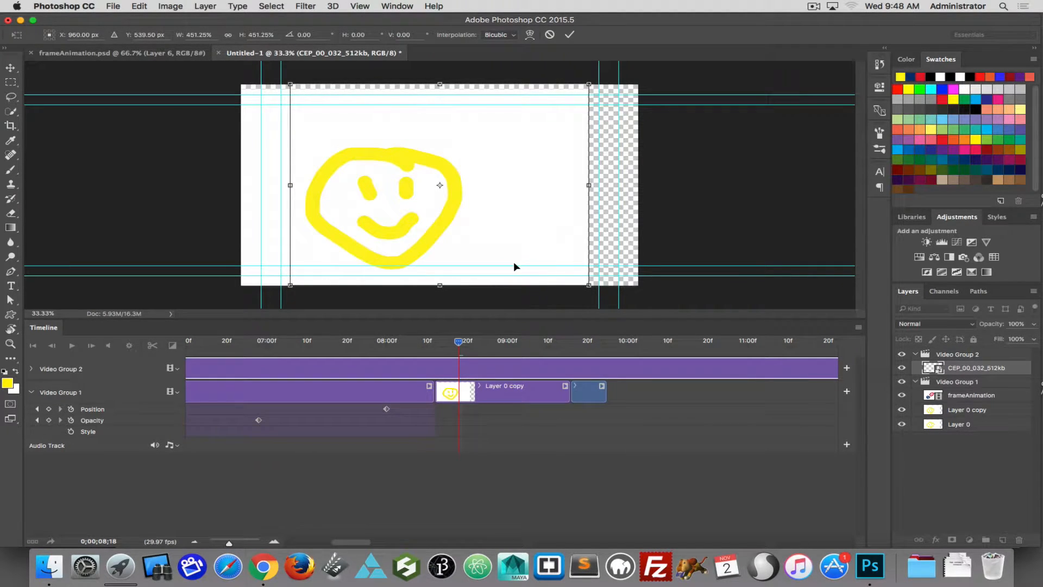
key(Return)
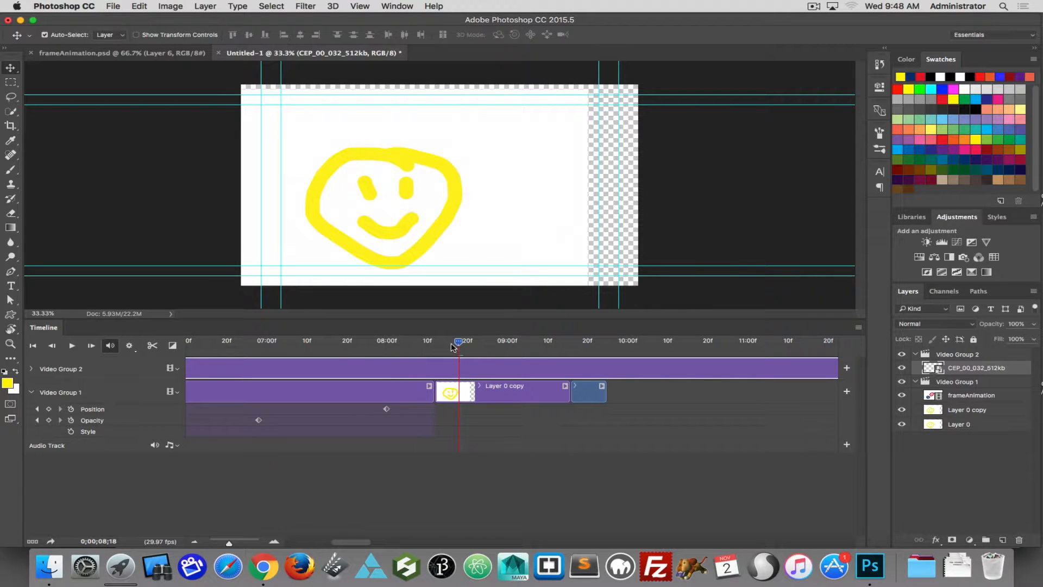
- Return the playhead to the timeline start and expand Video Group 2's properties to inspect the scaled video
drag(465, 344, 140, 315)
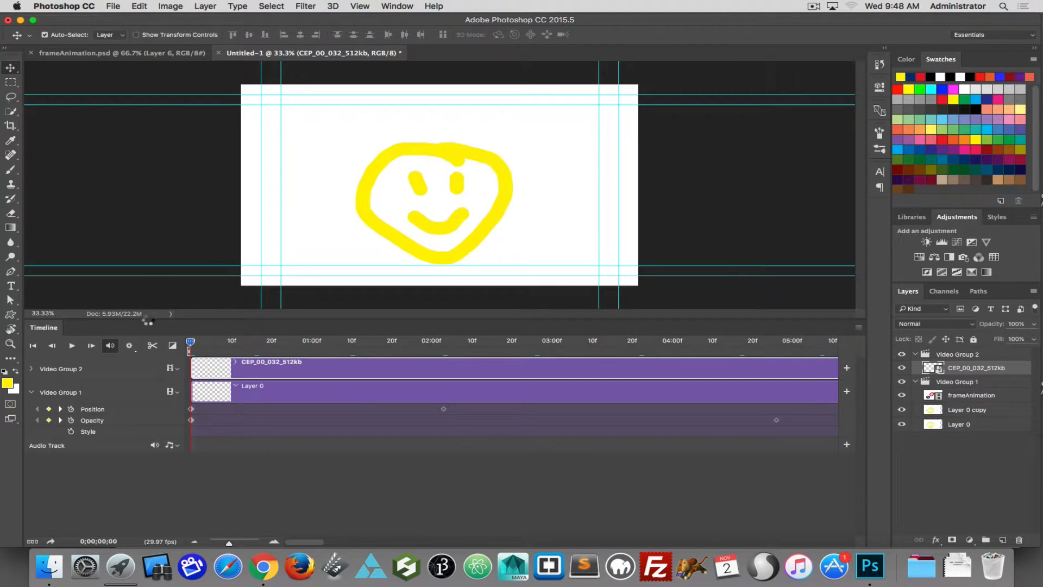
click(31, 369)
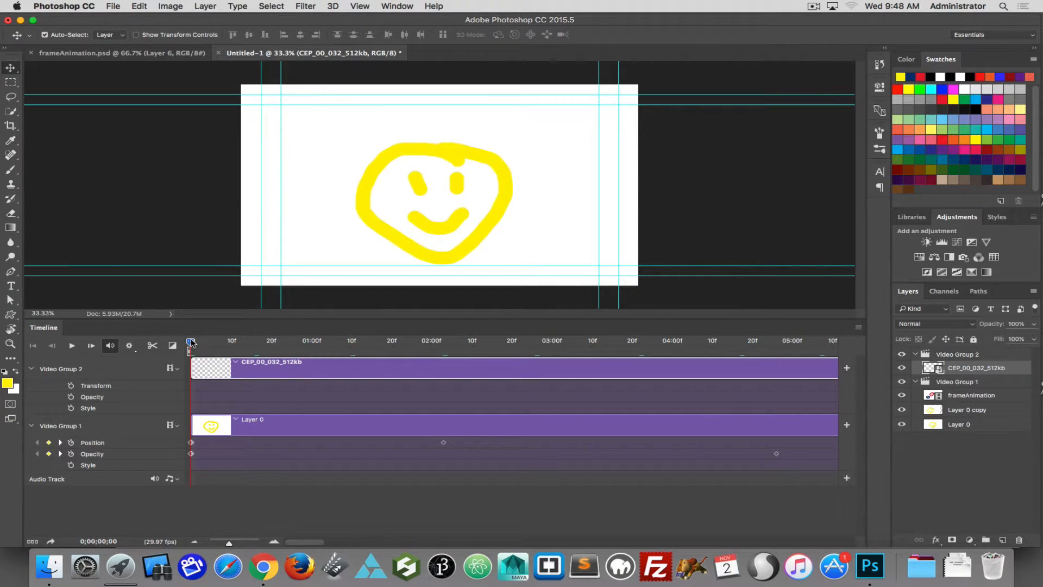
drag(191, 342, 2, 317)
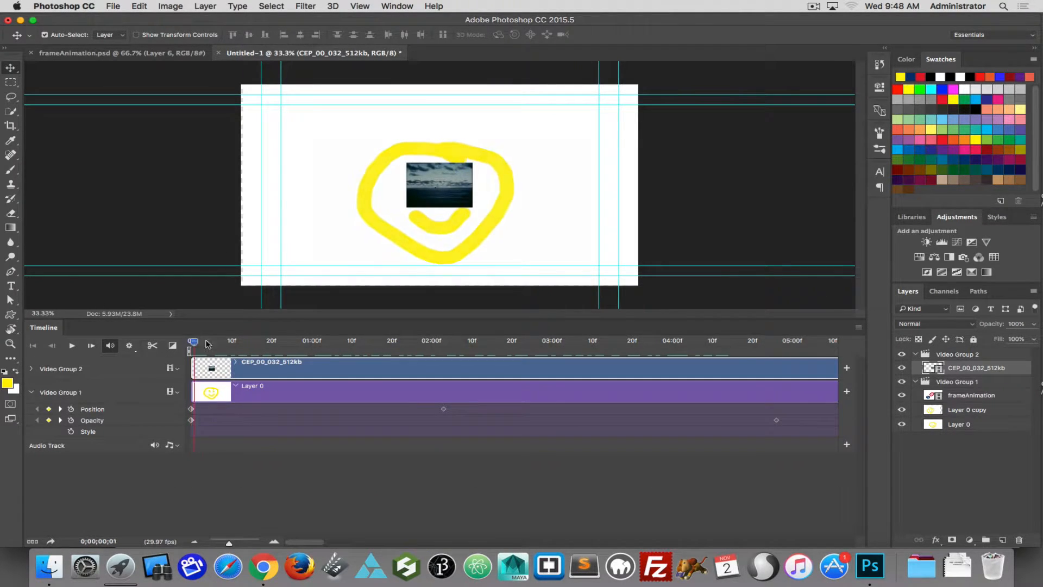
- Split the CEP_00_032_512kb clip in Video Group 2 at 0;00;02;09 and its second piece at 0;00;03;15
mouse_move(190, 341)
mouse_down()
mouse_move(612, 338)
mouse_move(310, 322)
mouse_move(728, 331)
mouse_move(371, 312)
mouse_move(687, 305)
mouse_move(312, 291)
mouse_move(480, 291)
mouse_move(364, 297)
mouse_move(725, 307)
mouse_move(217, 304)
mouse_move(477, 308)
mouse_move(466, 308)
mouse_up()
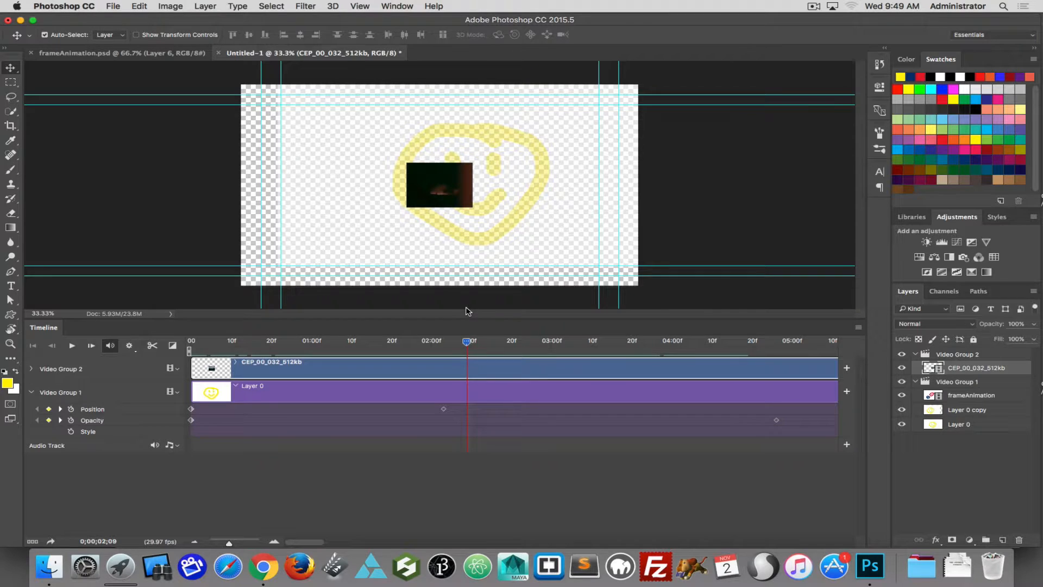
click(153, 347)
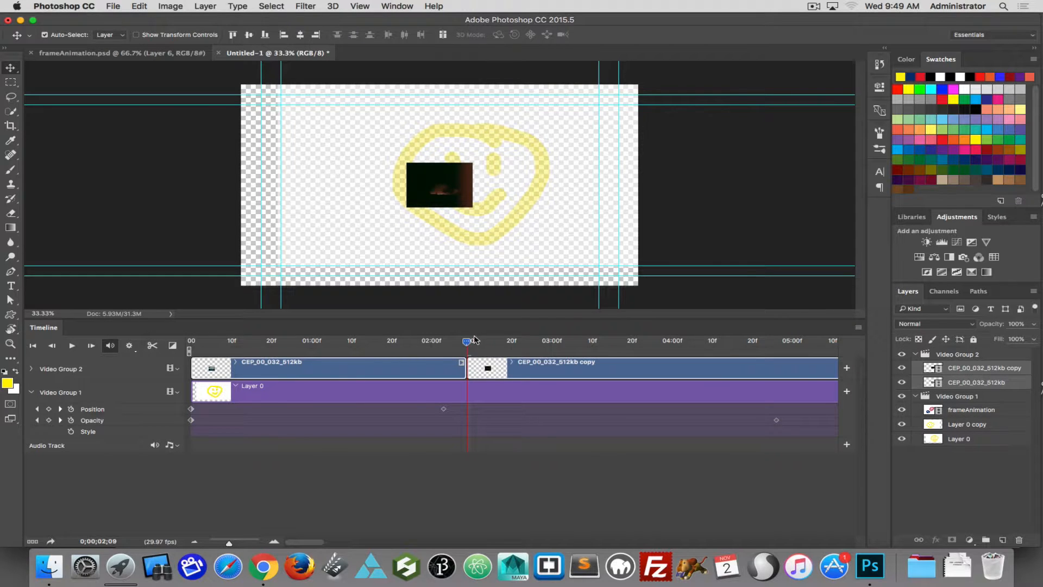
drag(468, 342, 612, 352)
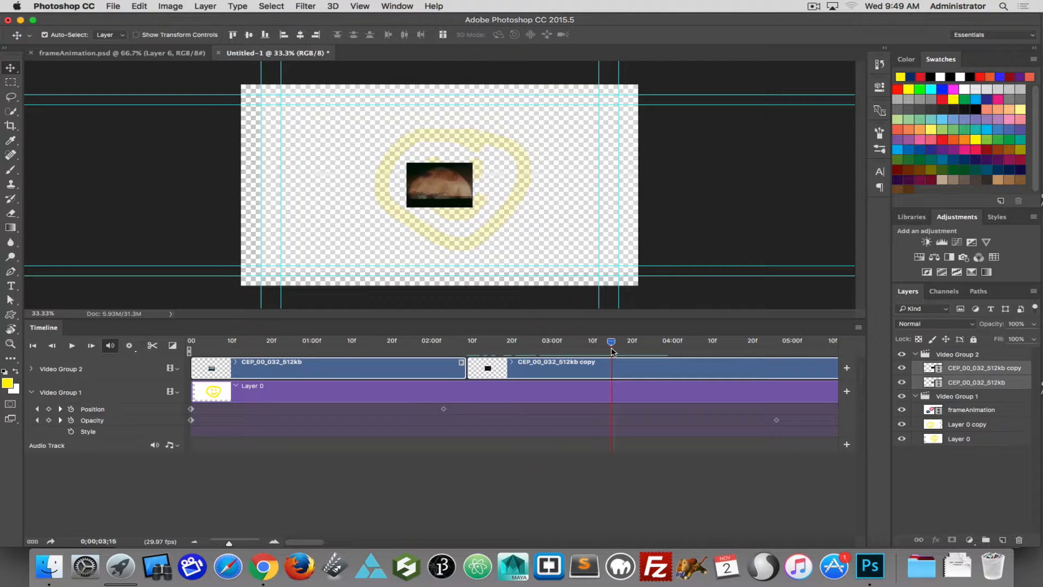
click(153, 346)
- Select the middle piece of the split video and create a new video group above Video Group 2
click(540, 372)
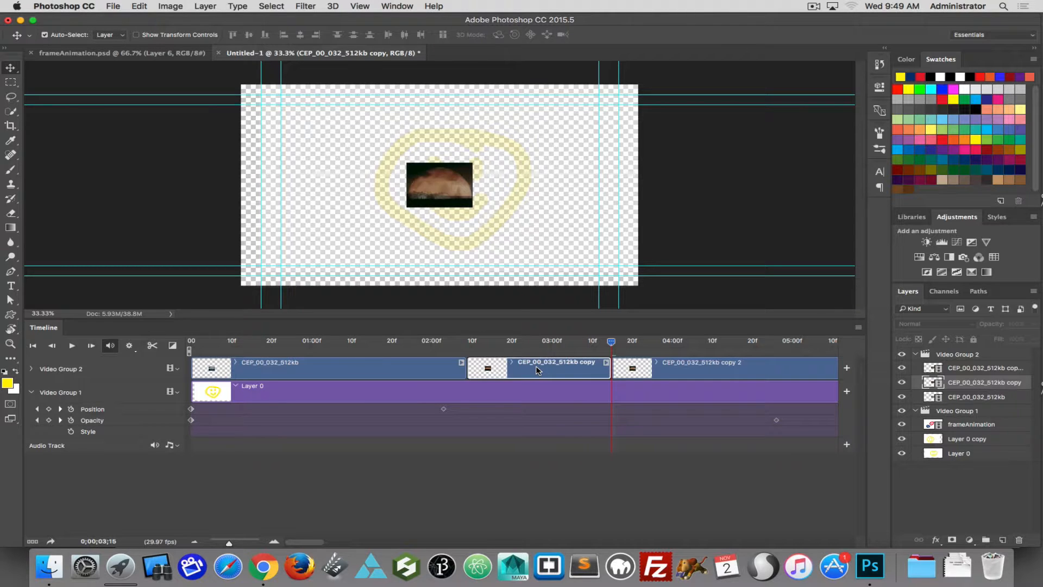
click(175, 371)
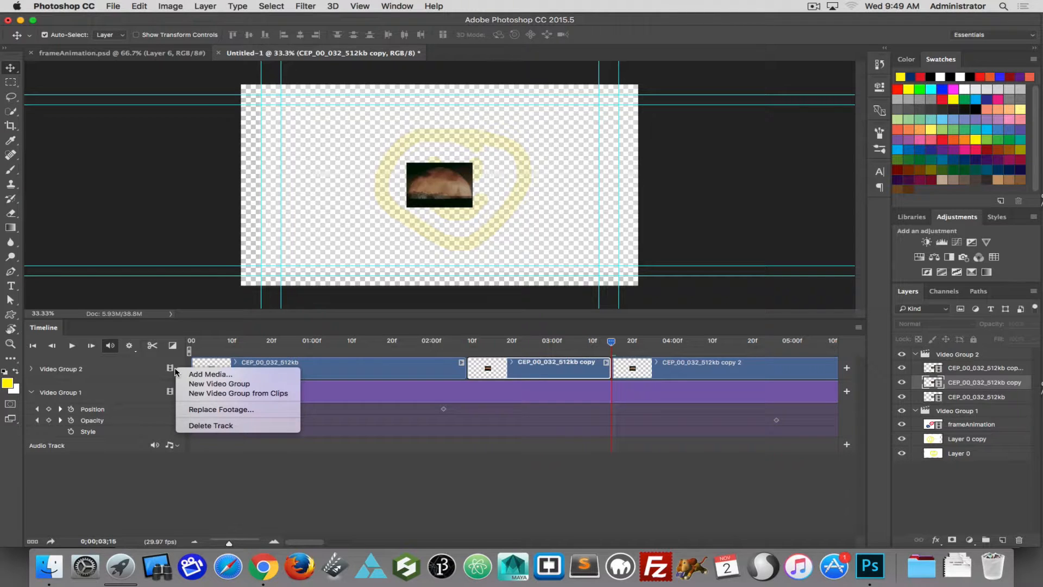
click(203, 383)
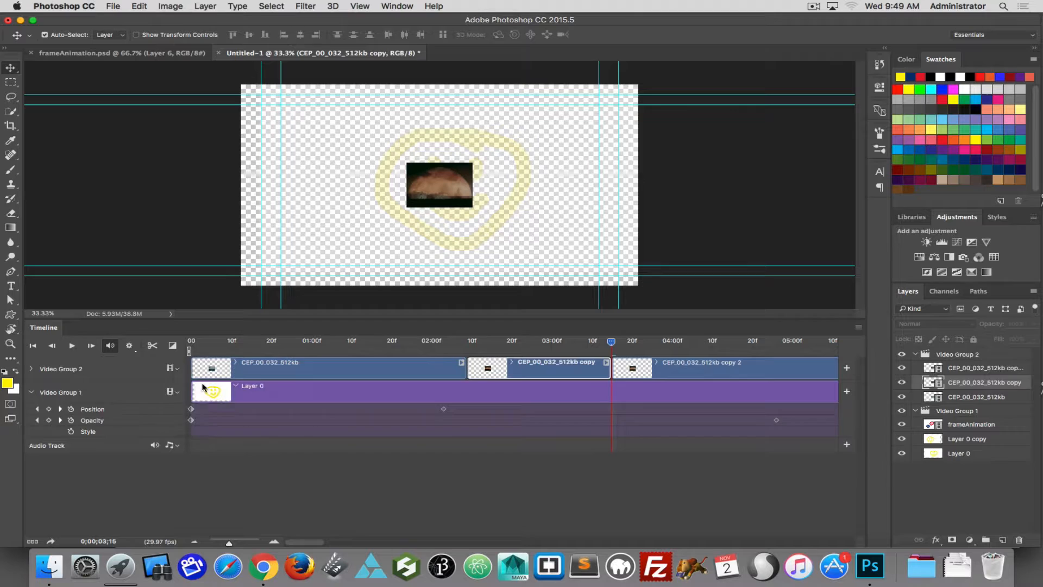
- Copy the middle clip of Video Group 2 three times into Video Group 3 and arrange the copies end to end
click(541, 395)
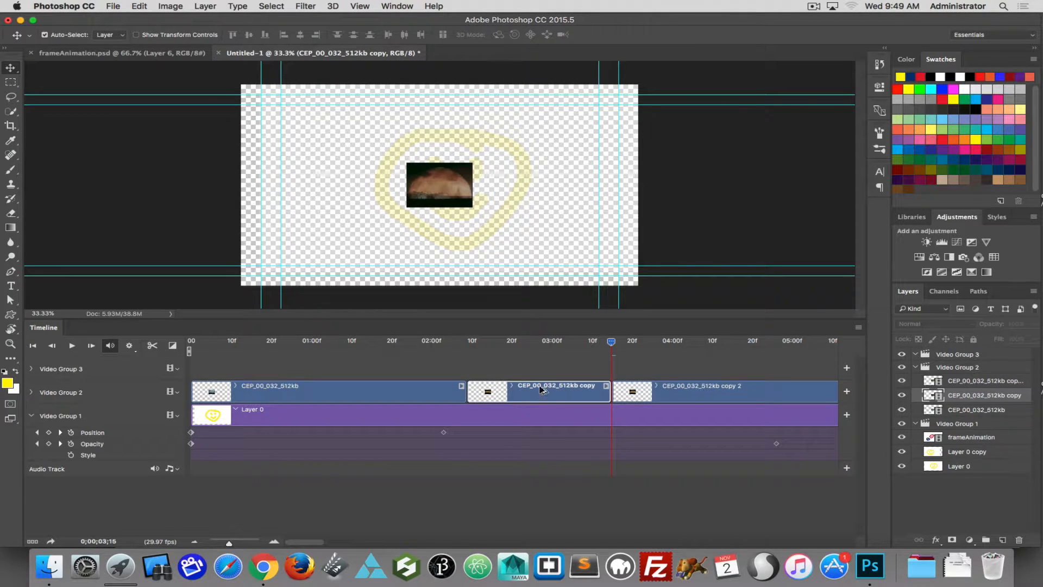
drag(541, 389, 319, 369)
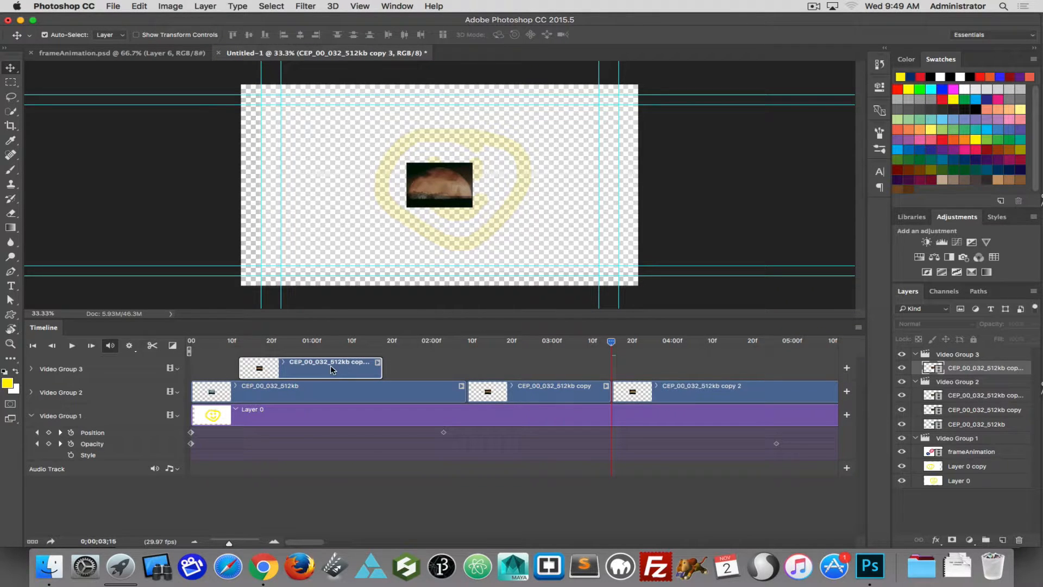
drag(502, 391, 710, 379)
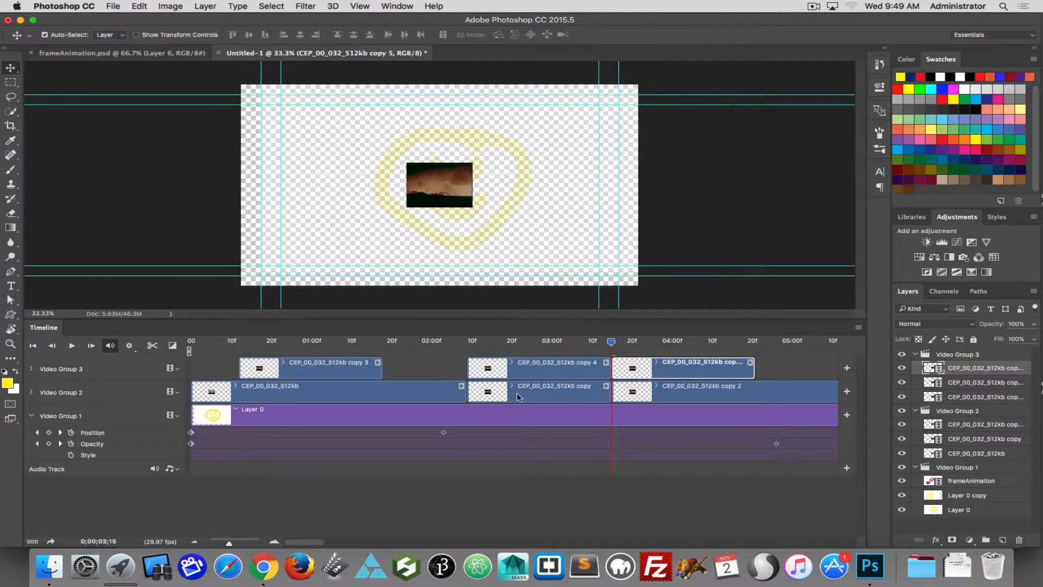
drag(527, 367, 436, 362)
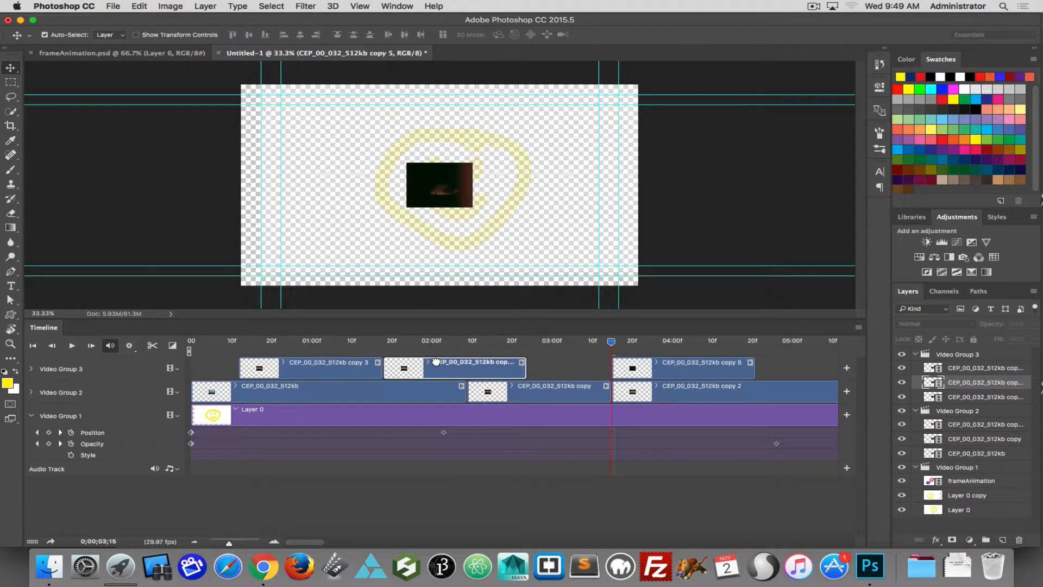
drag(665, 369, 579, 369)
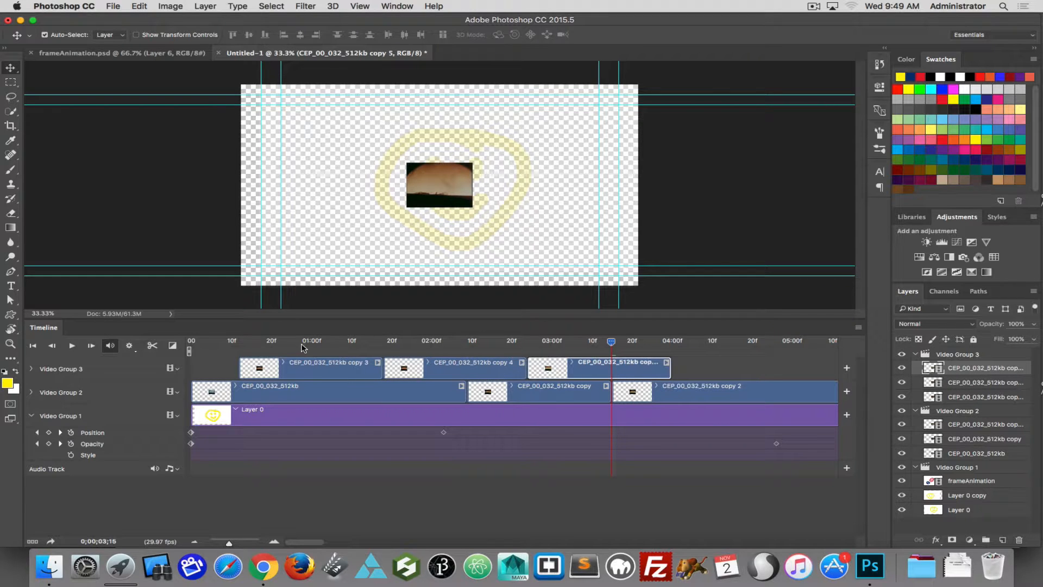
- With the playhead at 0;00;00;08, reposition the CEP_00_032_512kb video slightly below and right of the canvas centre, and select the third Video Group 3 clip
drag(302, 343, 222, 341)
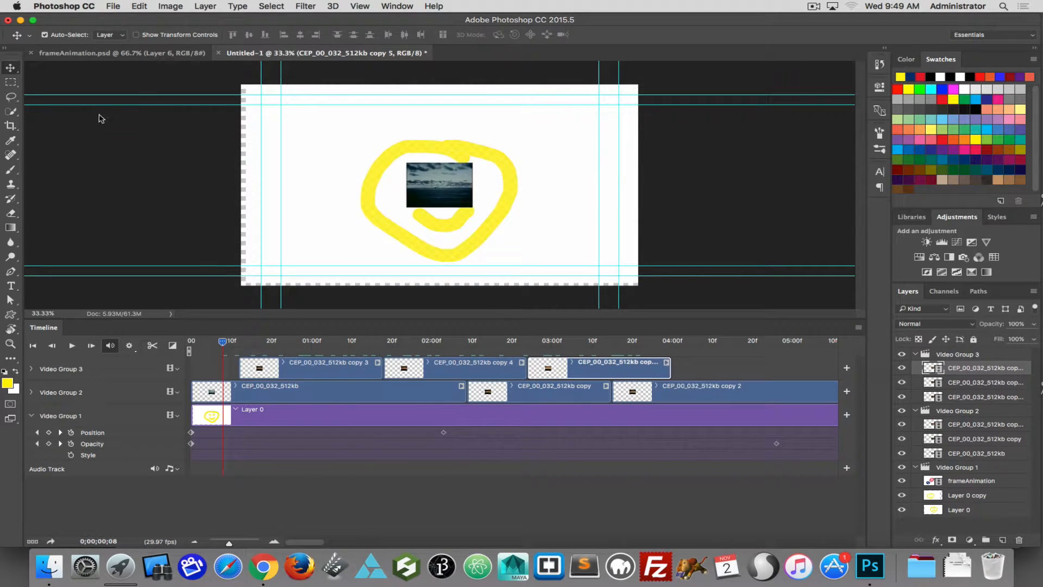
click(323, 369)
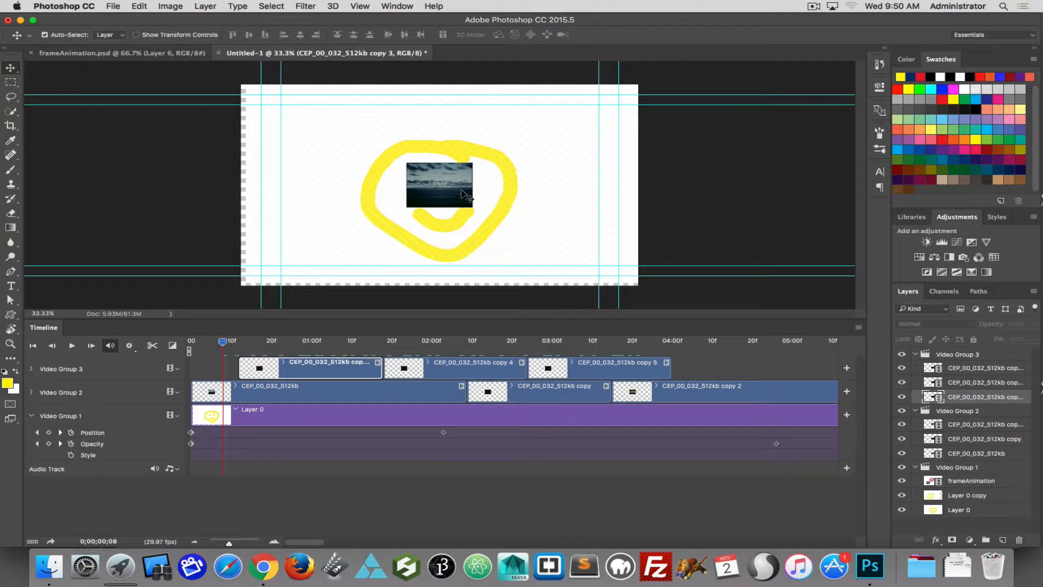
drag(466, 194, 381, 170)
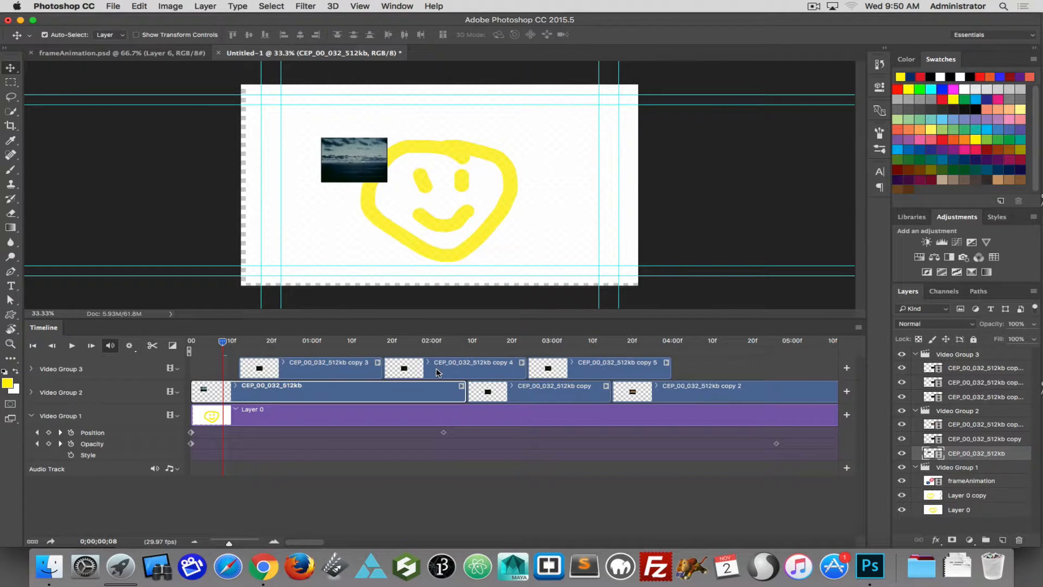
click(344, 374)
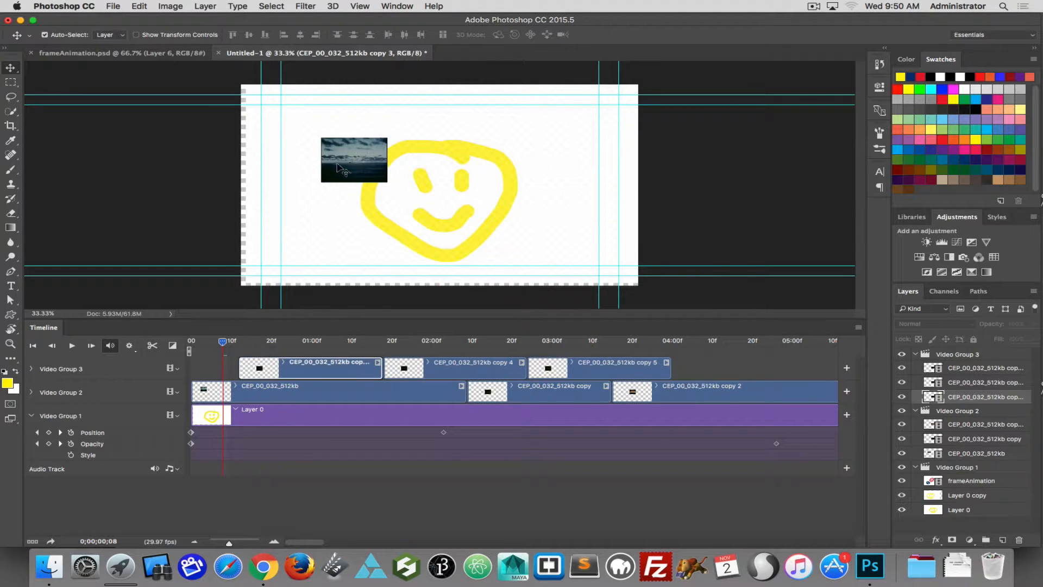
click(350, 165)
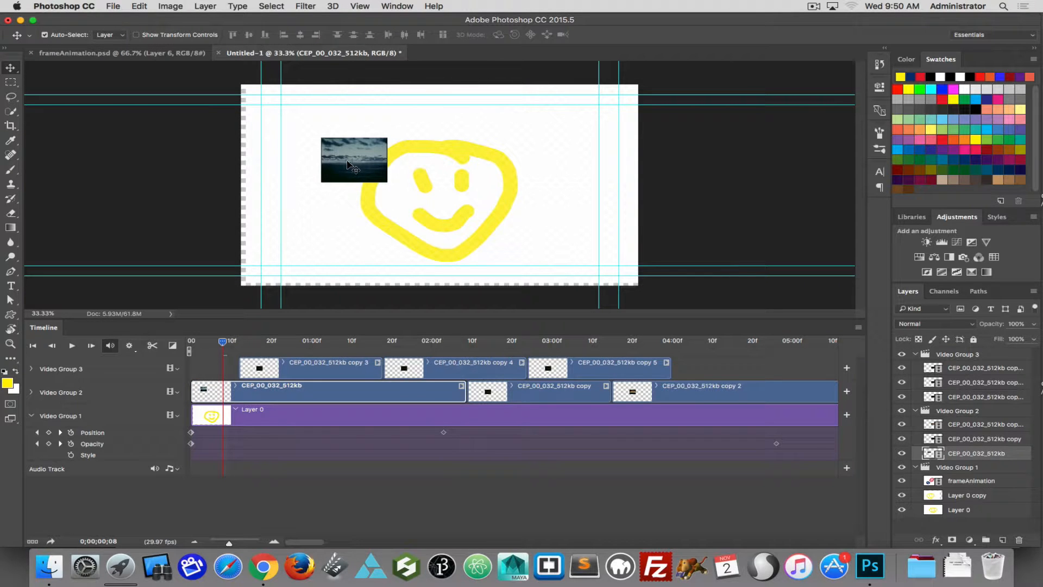
click(324, 372)
click(458, 366)
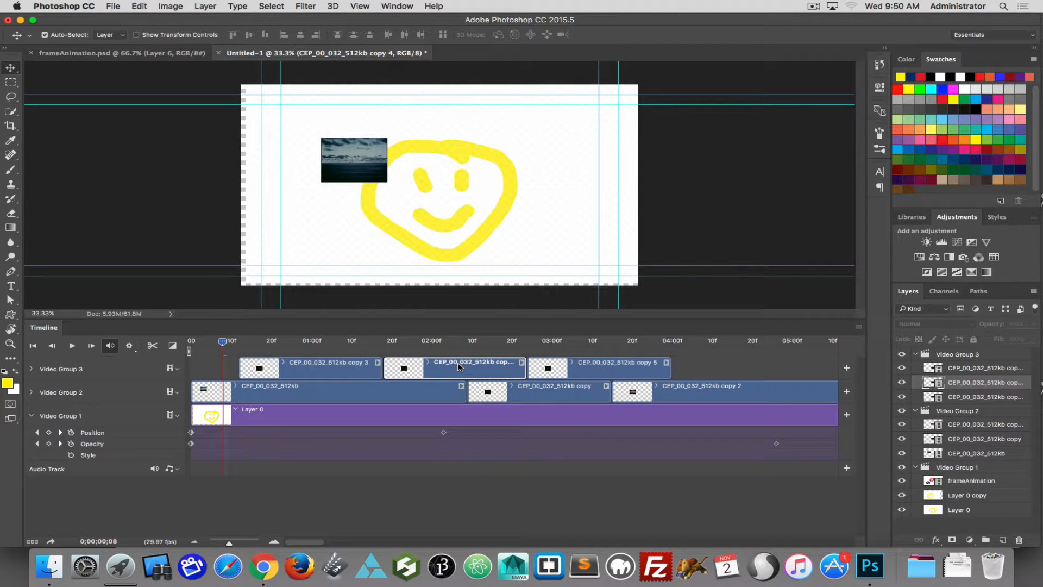
drag(361, 158, 467, 203)
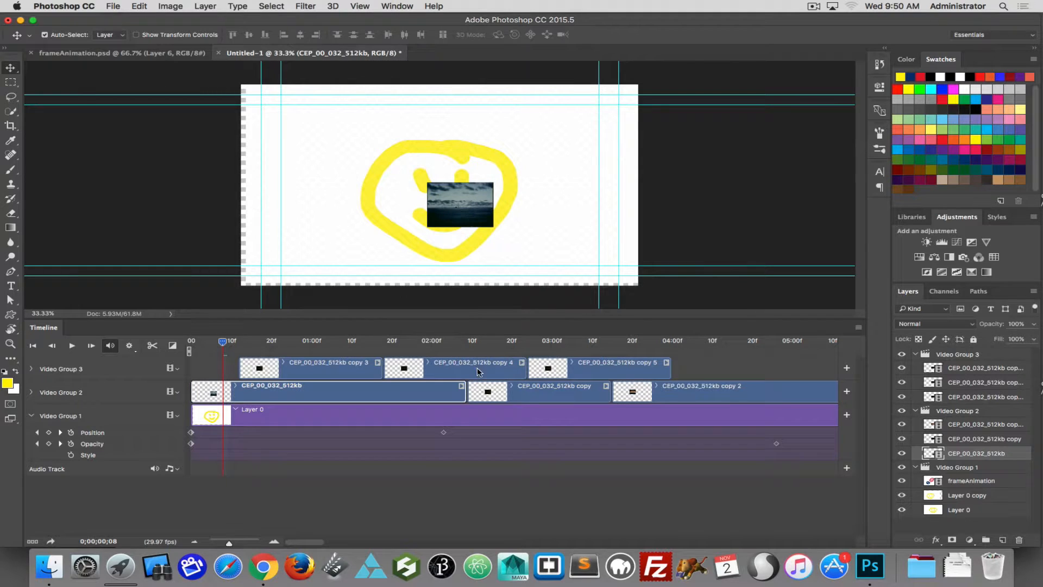
click(478, 371)
click(623, 367)
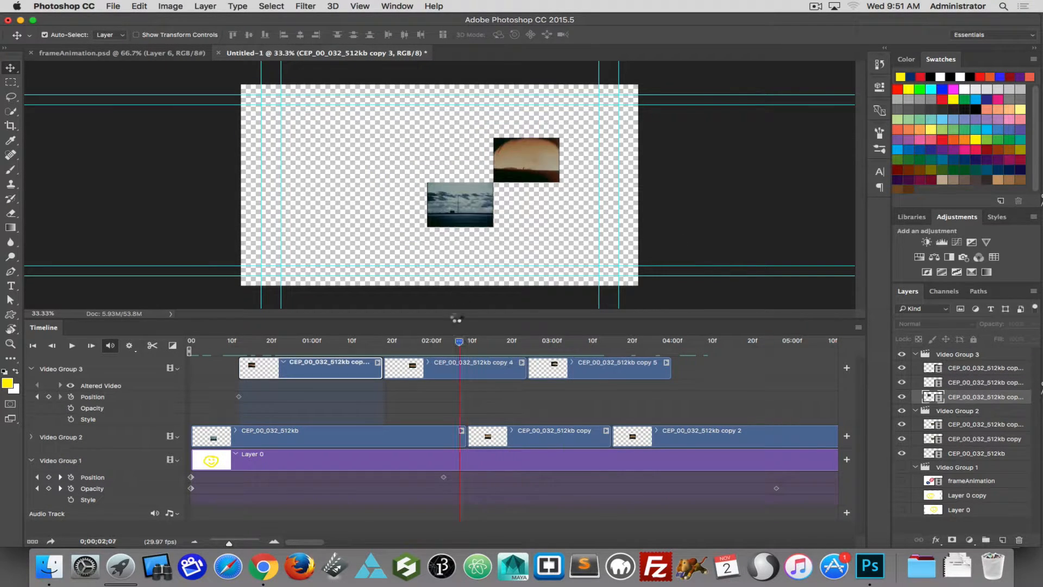
- Scrub through to 0;00;04;03 to review the overlapping videos, select the second Video Group 3 clip, and return the playhead to 0;00;01;15
drag(459, 342, 443, 342)
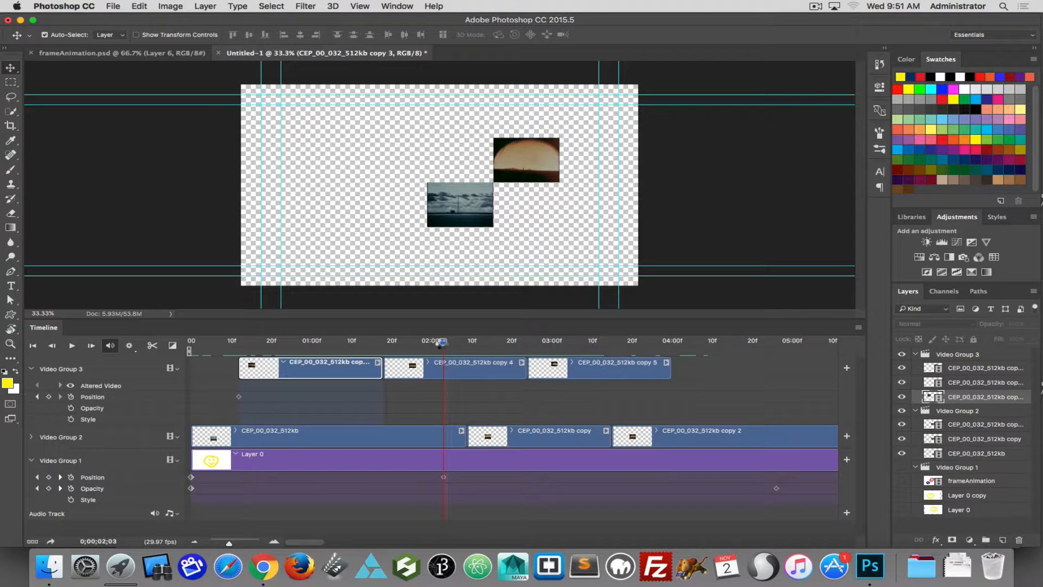
drag(441, 344, 443, 346)
drag(444, 343, 563, 342)
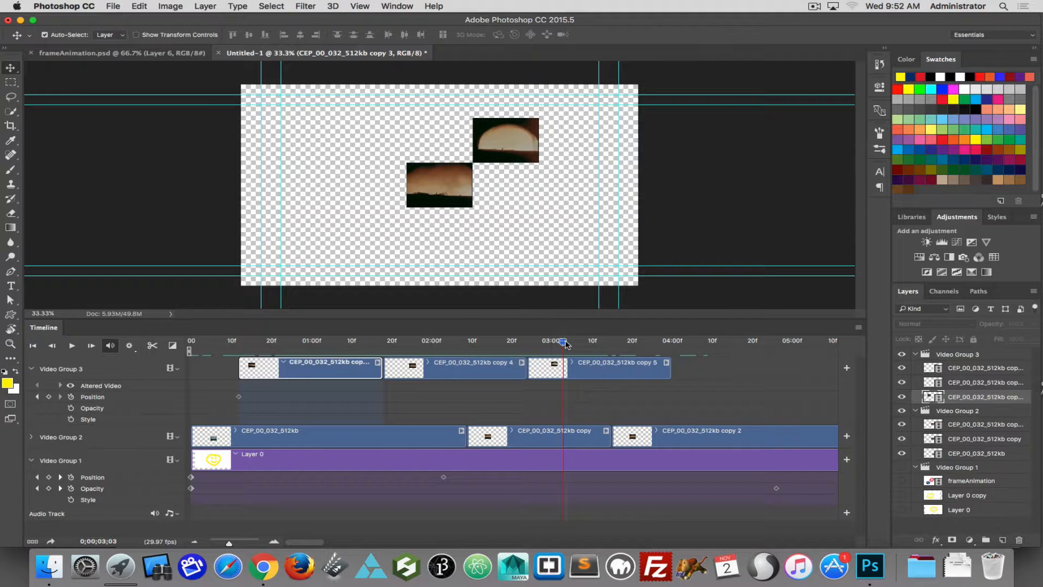
drag(565, 342, 683, 342)
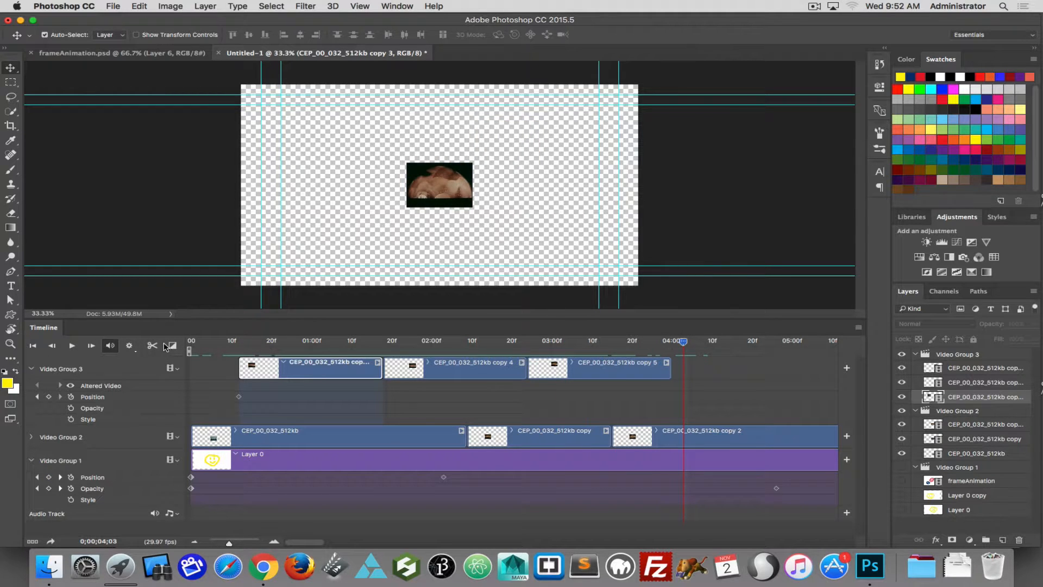
click(491, 365)
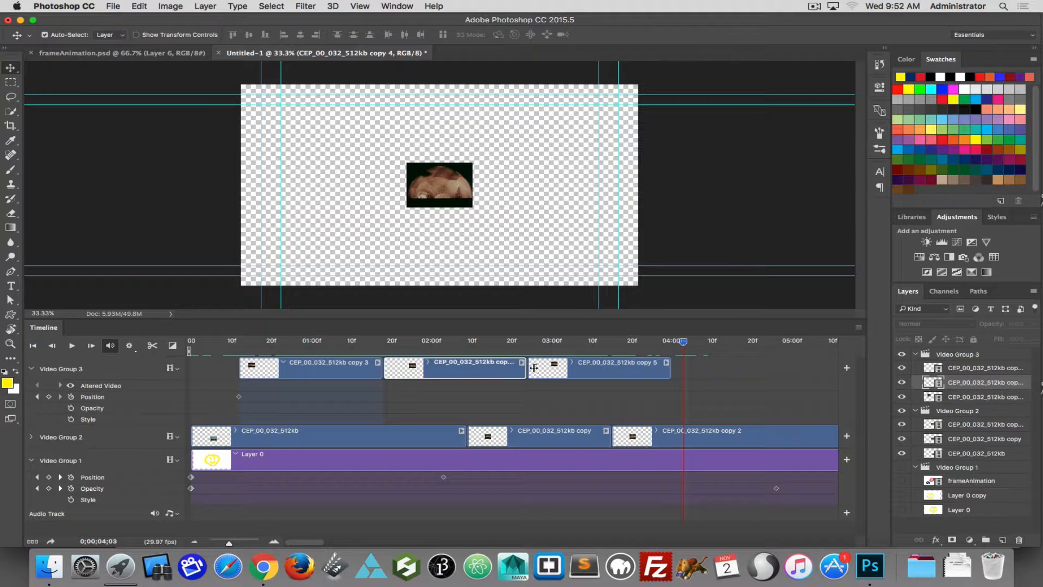
drag(683, 343, 371, 348)
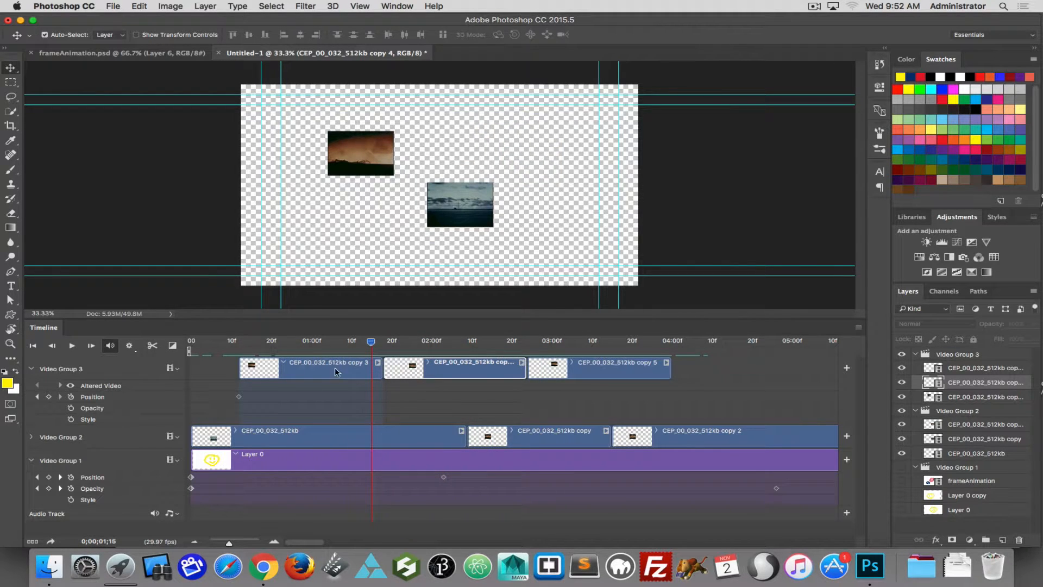
- Set the speed of the second Video Group 3 clip to 49.73% and scrub to 0;00;02;16 to review it
click(377, 363)
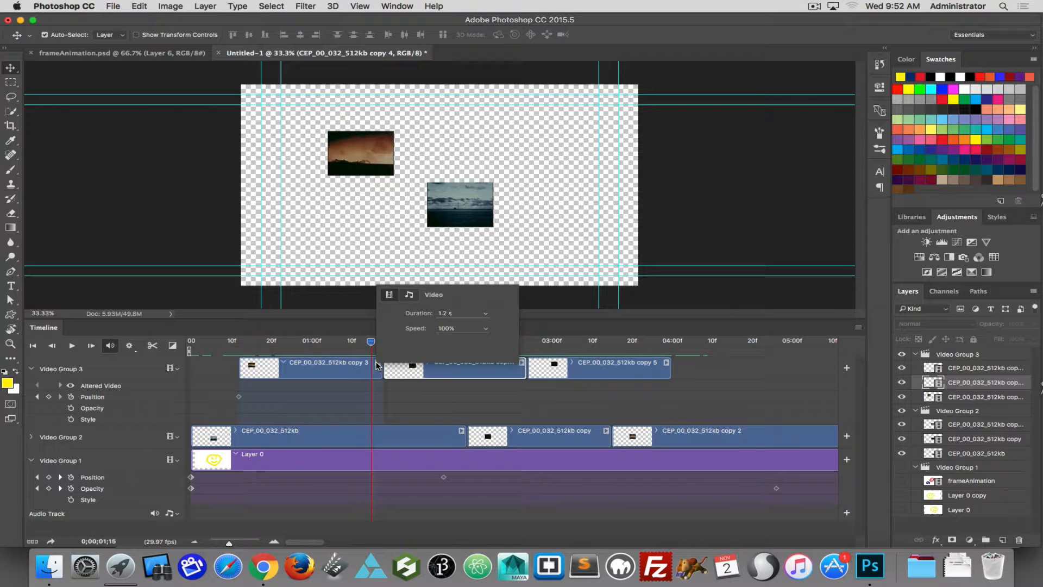
click(417, 368)
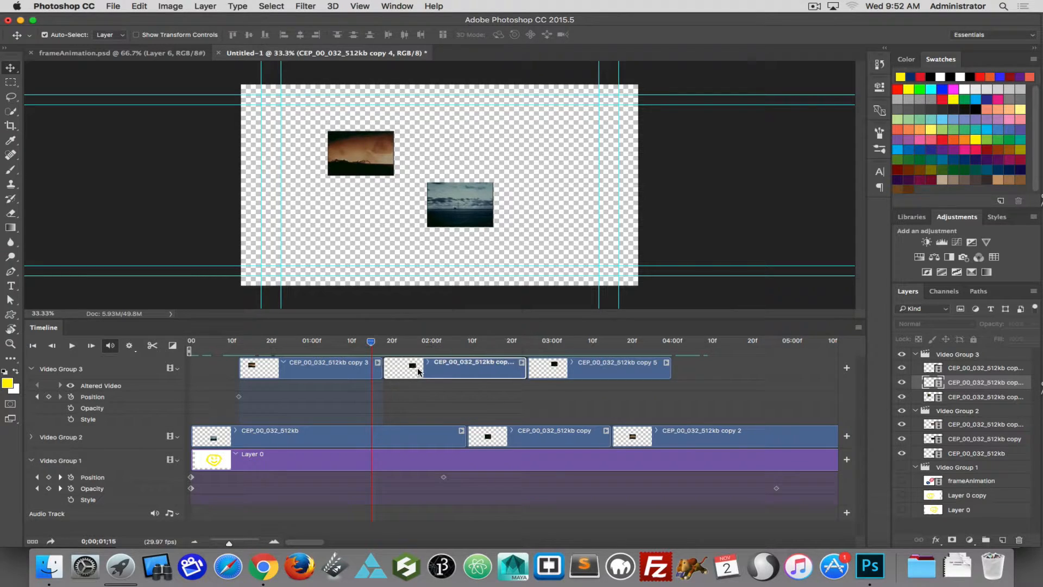
click(521, 362)
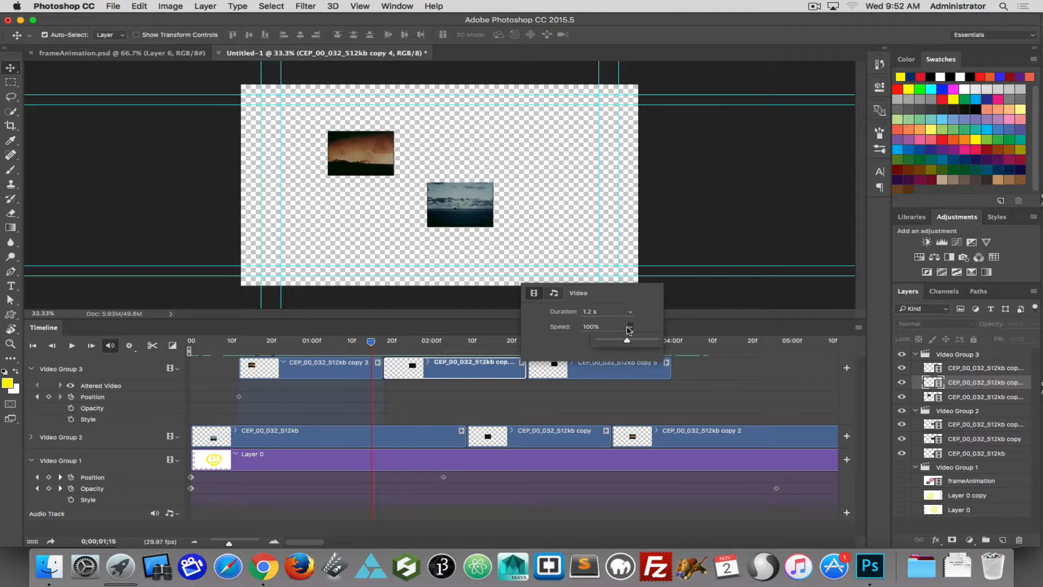
click(631, 327)
drag(628, 341, 609, 346)
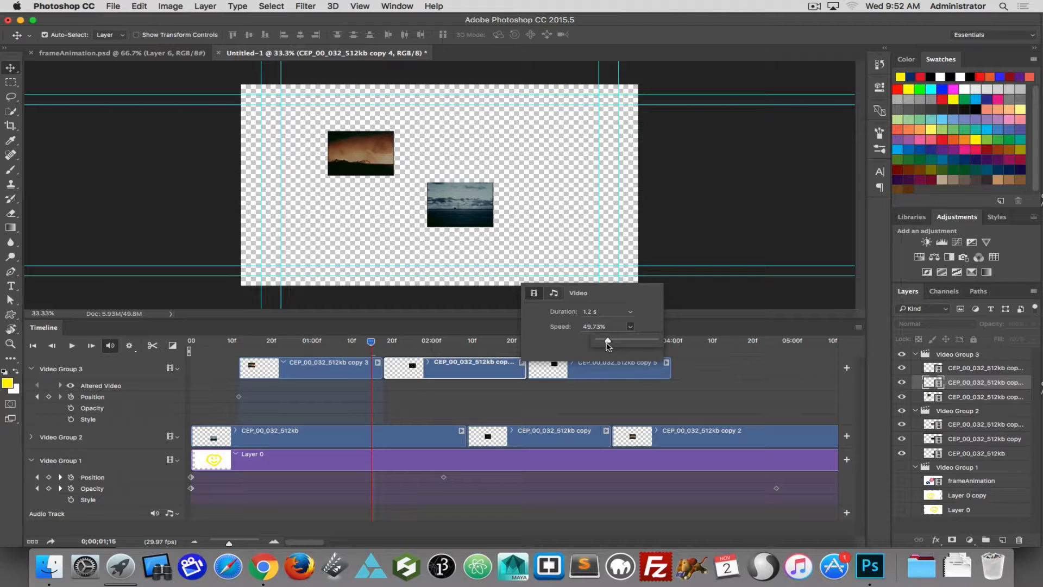
click(461, 373)
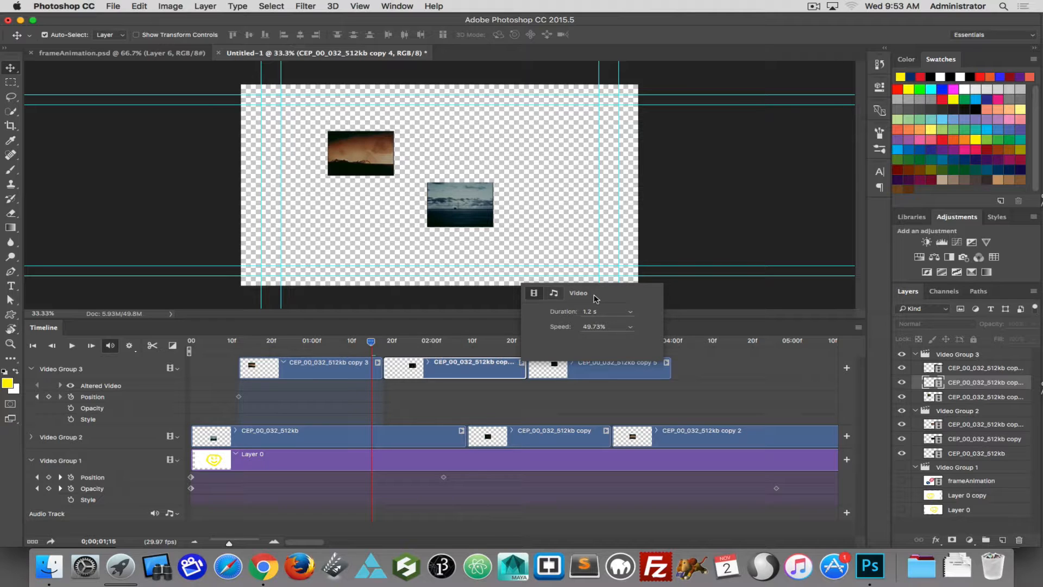
key(Return)
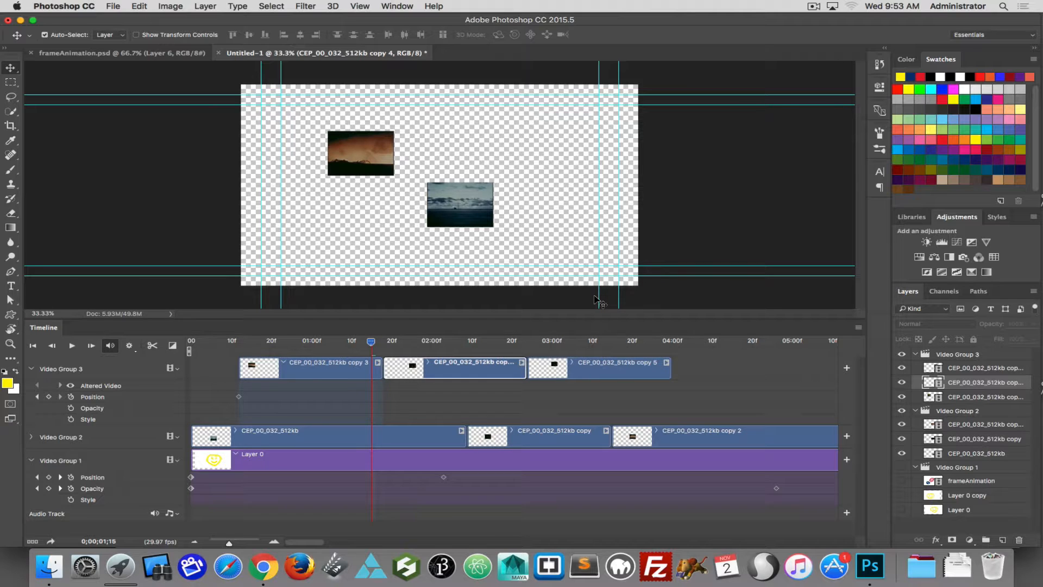
drag(371, 344, 496, 348)
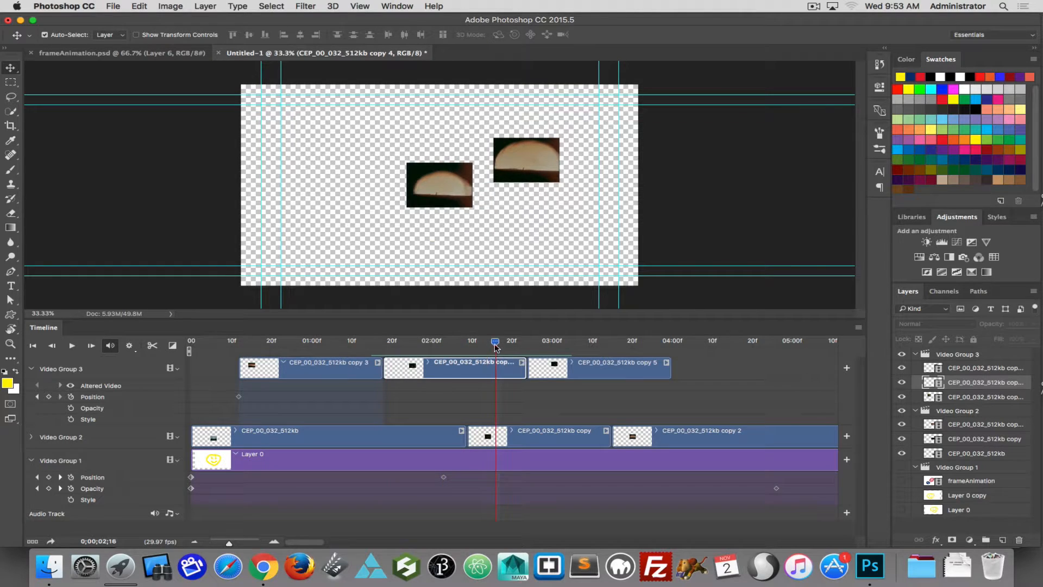
click(539, 373)
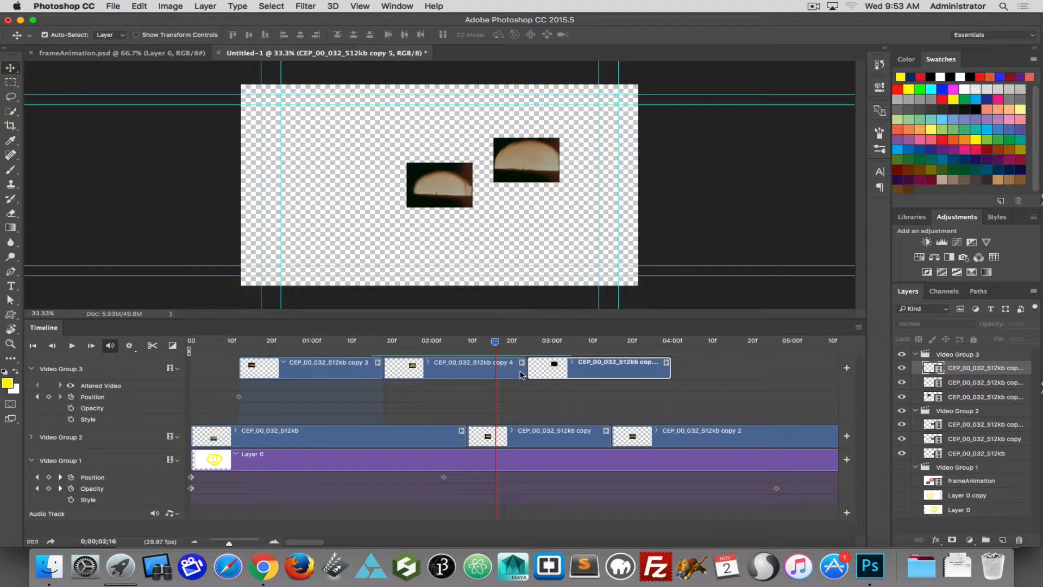
drag(527, 372, 587, 378)
key(super+z)
click(526, 368)
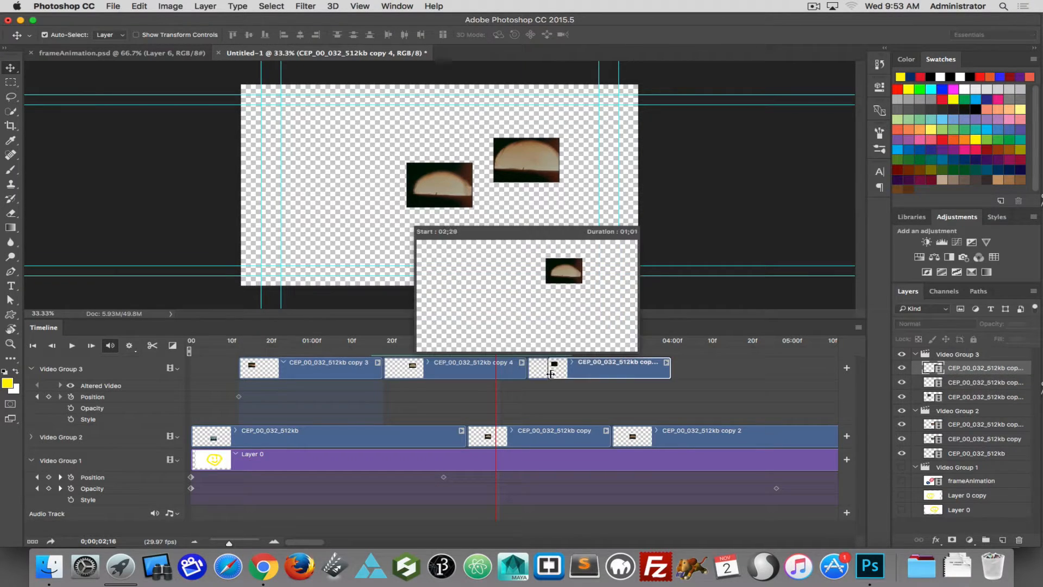
drag(528, 372, 627, 374)
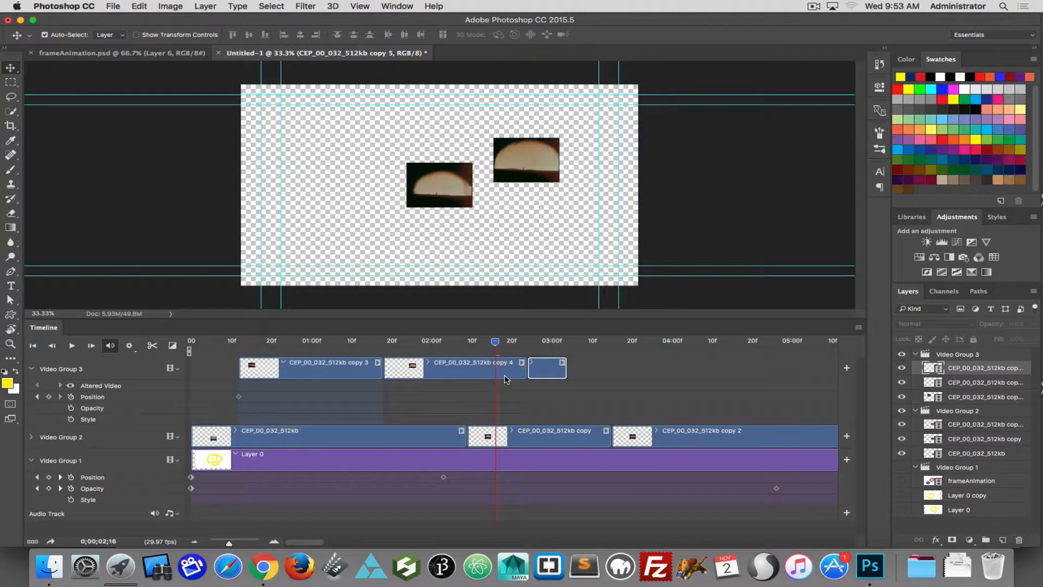
key(super+z)
- Move the third Video Group 3 clip to start at about 0;00;04;03 and extend the slowed second clip's end to about 0;00;03;04
drag(581, 374, 673, 369)
drag(524, 373, 476, 382)
drag(536, 375, 599, 373)
drag(378, 343, 449, 340)
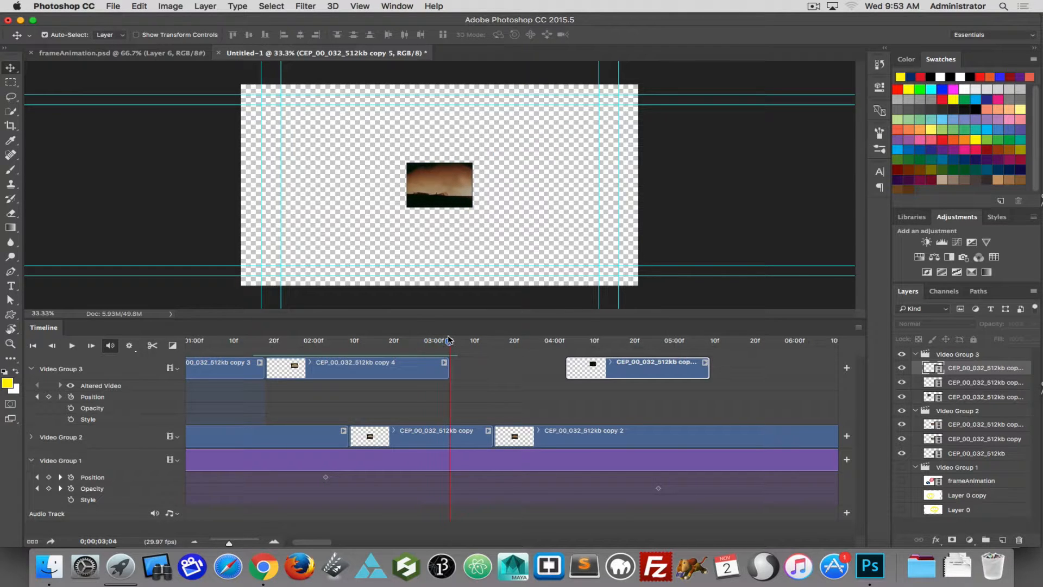
- Move the third Video Group 3 clip back to start at 0;00;03;04, and play the timeline from 0;00;01;29
drag(592, 374, 502, 365)
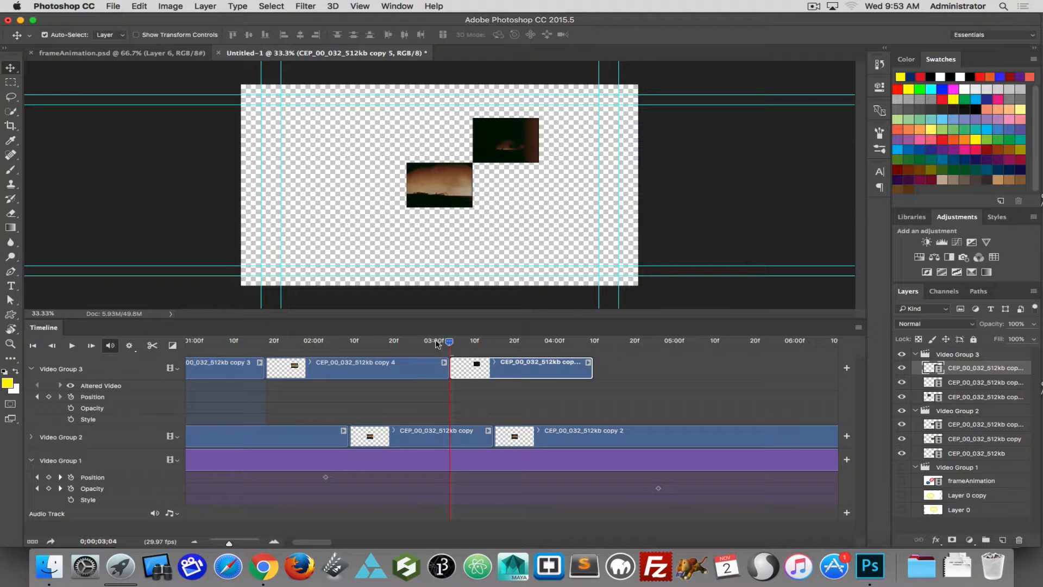
drag(449, 344, 308, 314)
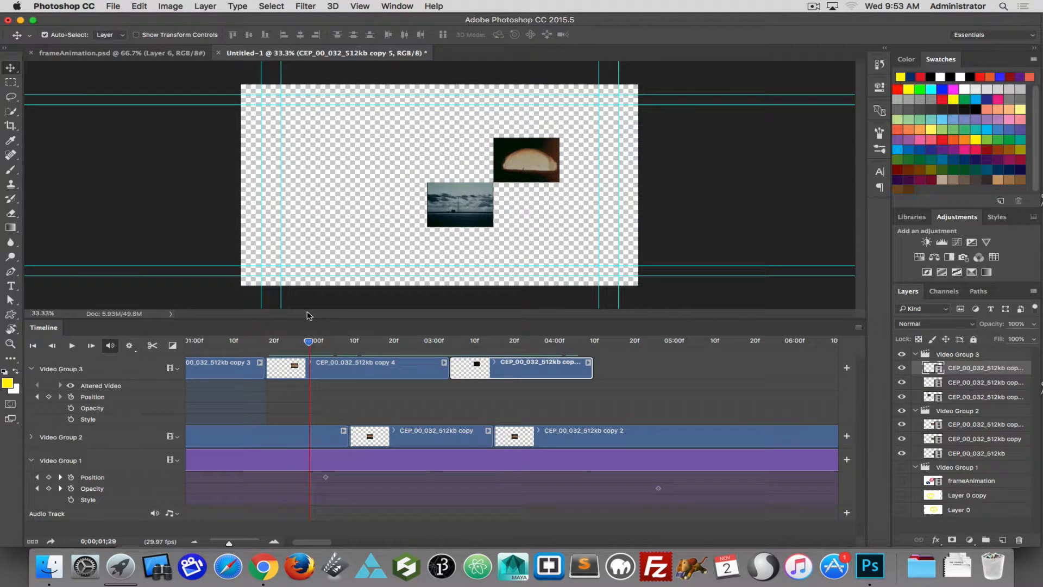
click(73, 347)
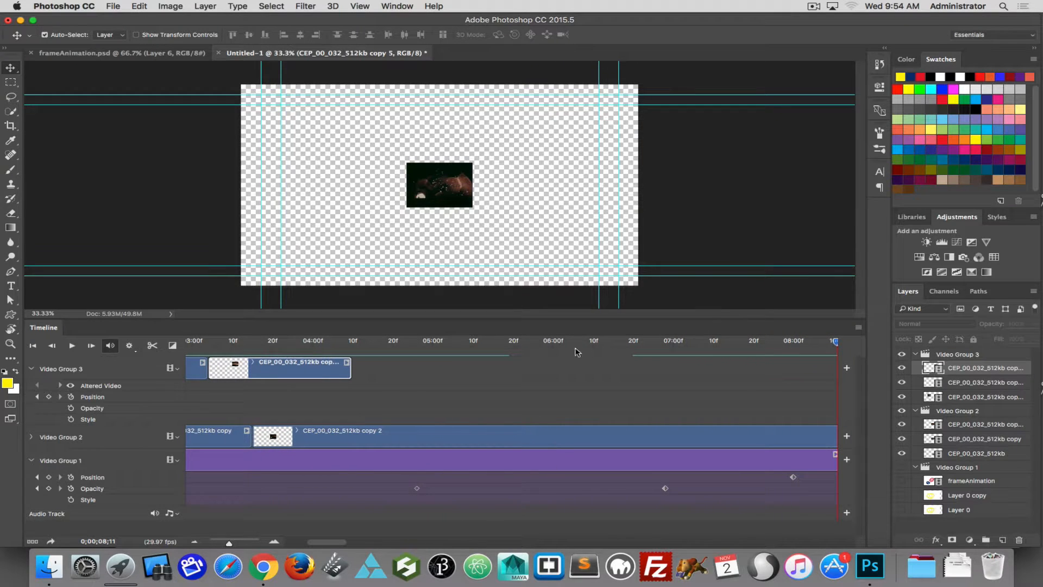
- Scrub back to 0;00;04;20 and examine the motion presets offered for the Layer 0 clip in Video Group 1
drag(835, 341, 394, 343)
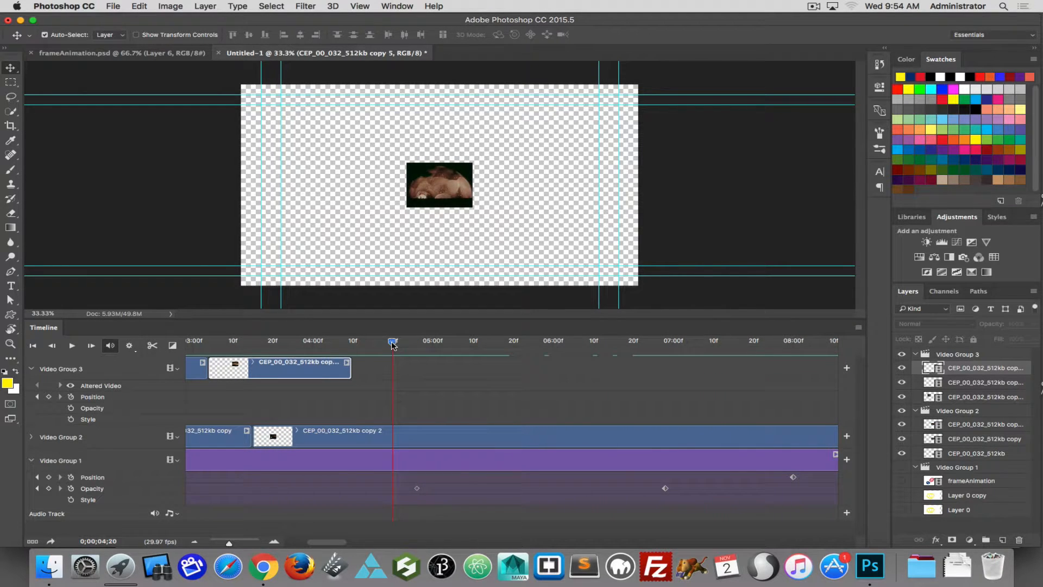
click(316, 464)
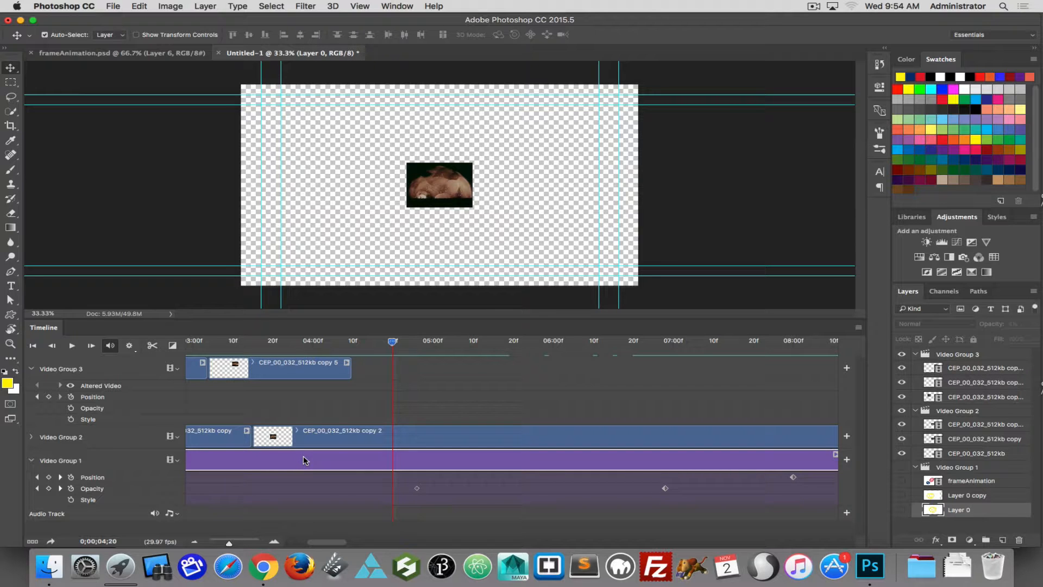
right_click(277, 464)
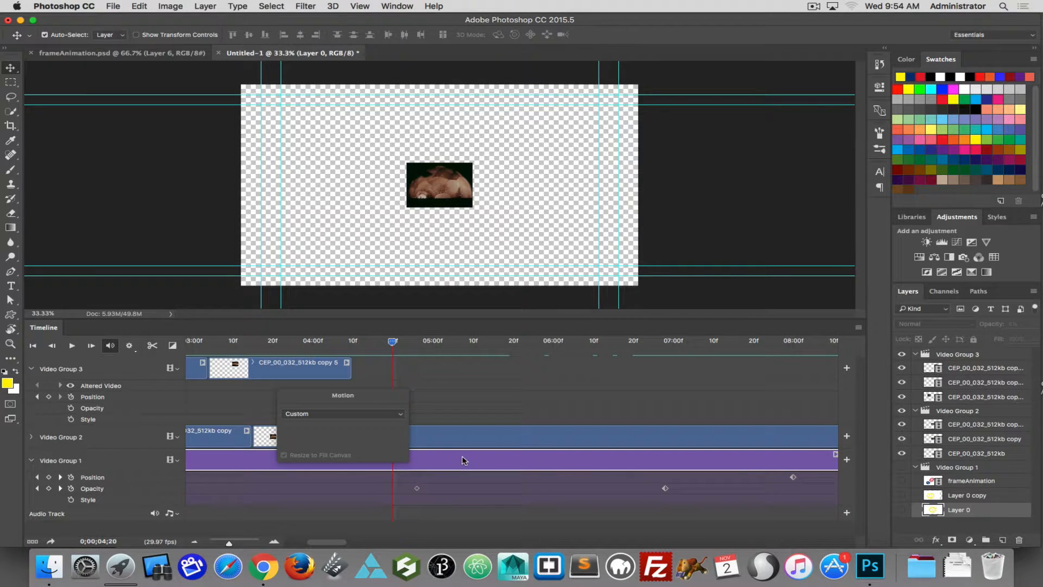
click(343, 416)
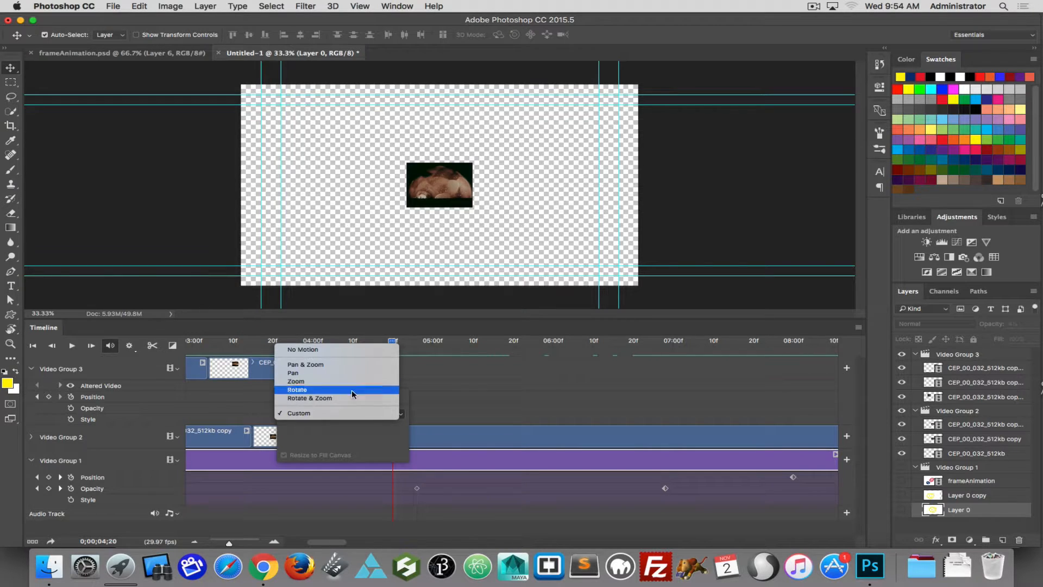
click(471, 472)
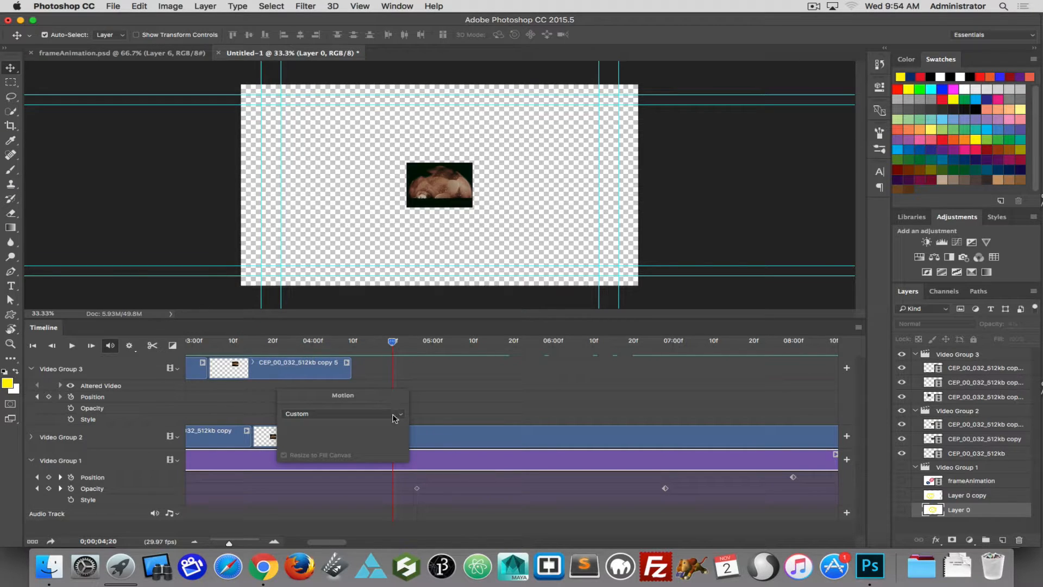
click(443, 397)
- Return the playhead to 0;00;00;00 and make the frameAnimation, Layer 0 copy and Layer 0 layers in Video Group 1 visible
drag(391, 344, 43, 330)
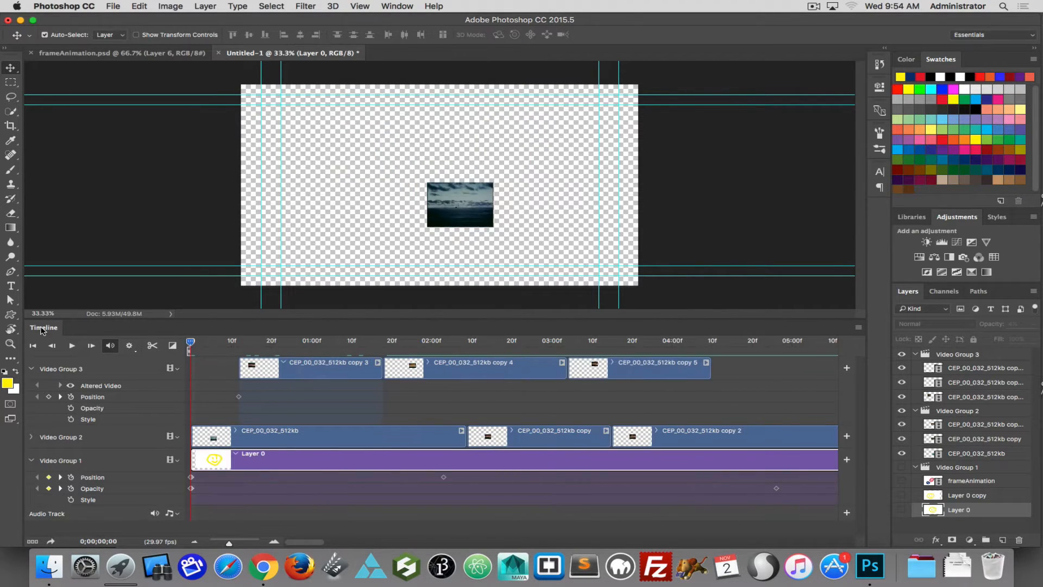
click(902, 468)
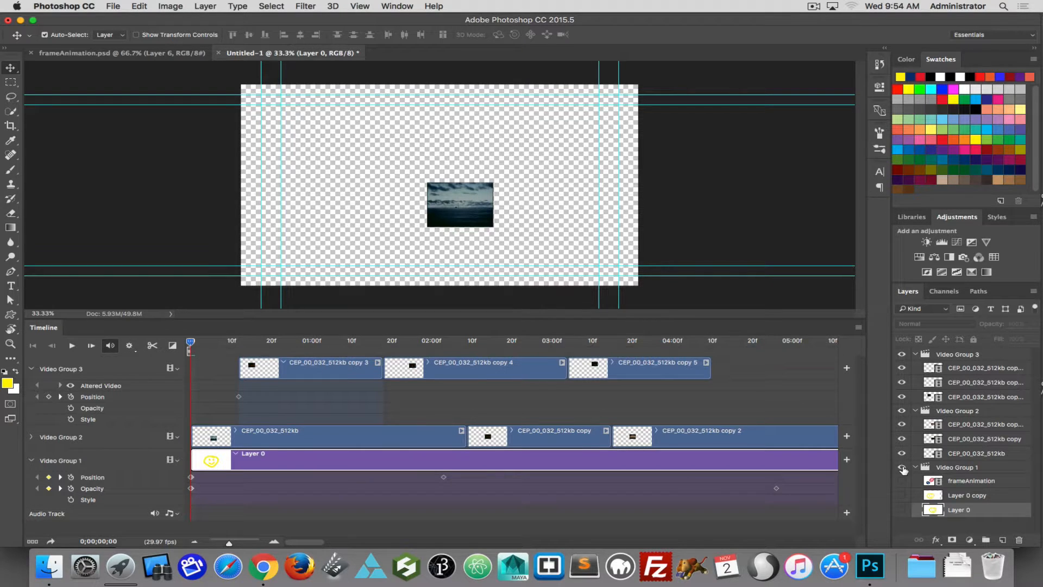
click(902, 481)
click(902, 496)
click(902, 509)
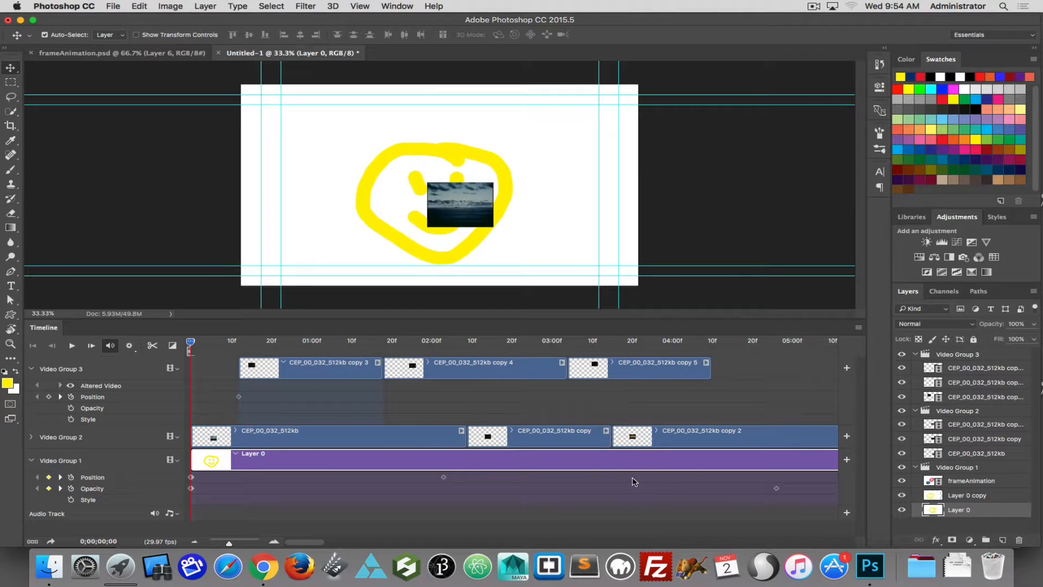
drag(190, 343, 146, 357)
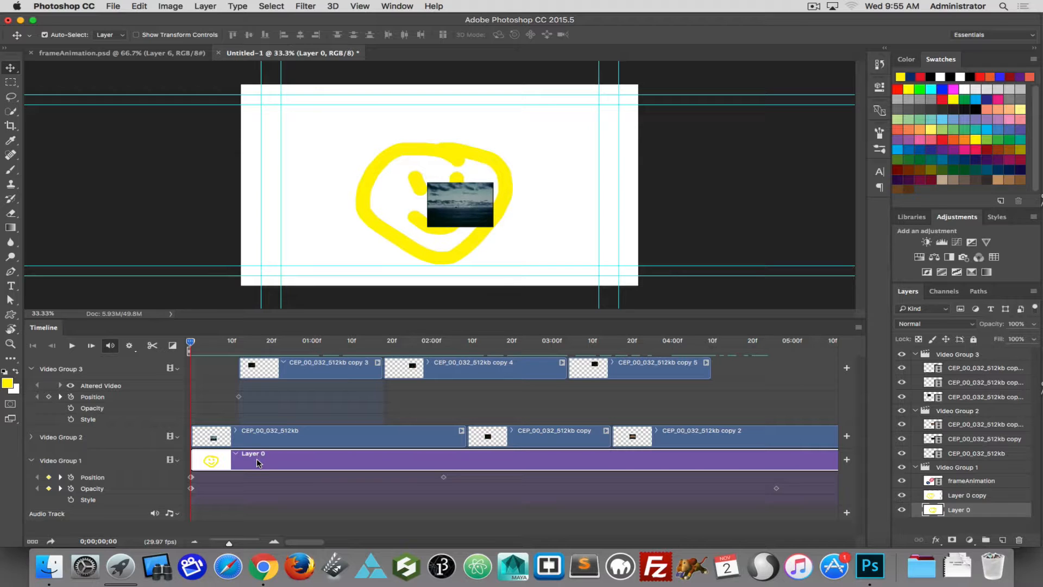
- Add a new empty layer above the last video clip in Video Group 3
click(126, 468)
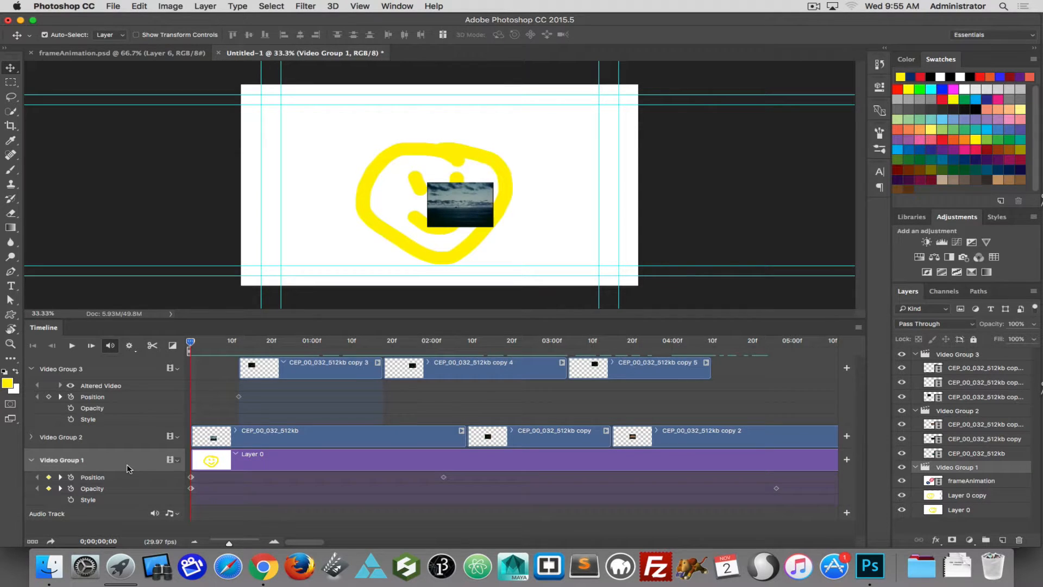
click(125, 370)
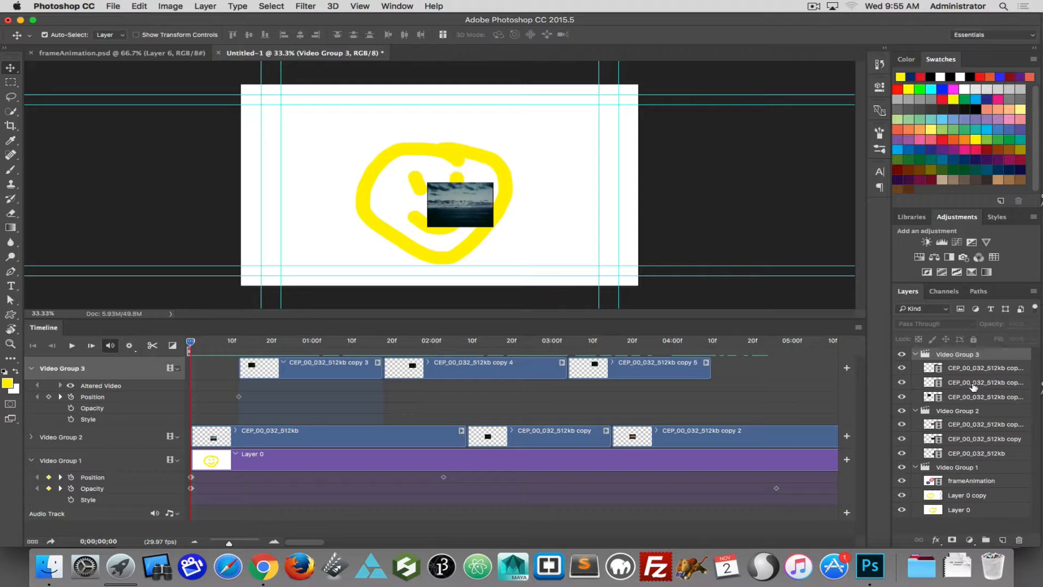
click(964, 371)
click(1003, 538)
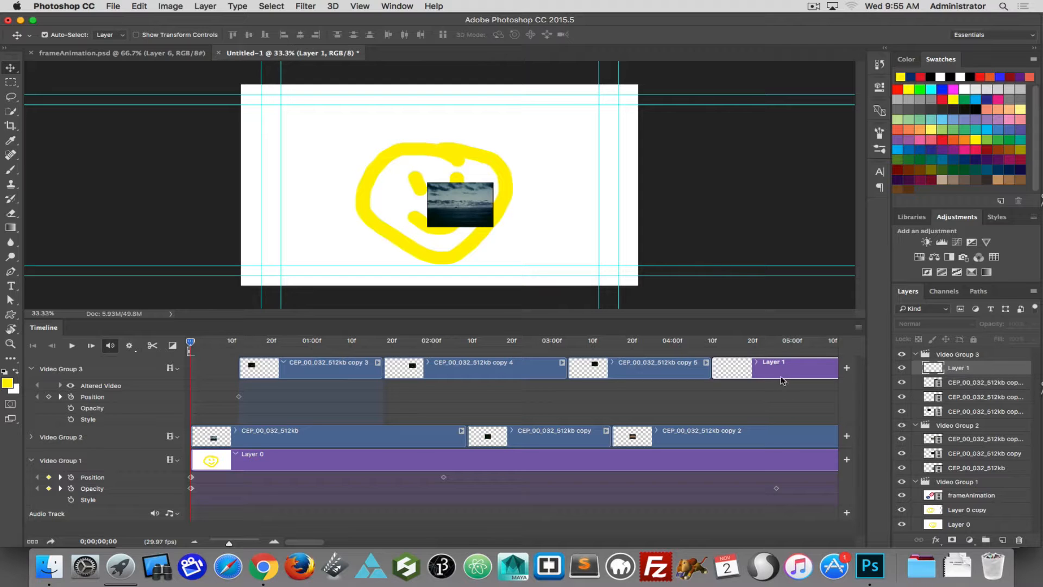
- With the playhead at 0;00;05;09, paint a pinkish-red box with an X through it on Layer 1 using the Brush tool
click(592, 341)
drag(623, 345, 462, 324)
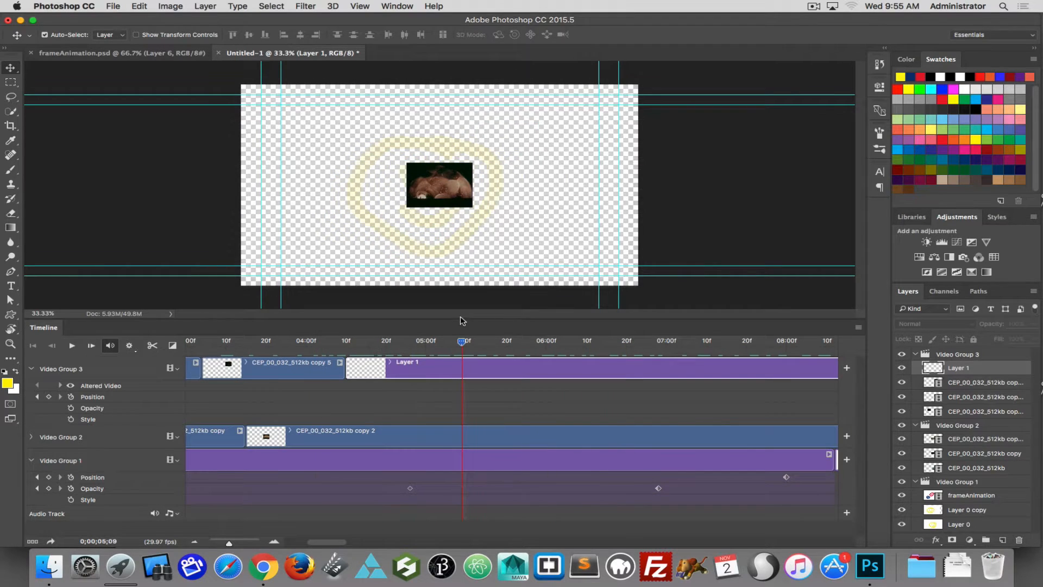
click(974, 149)
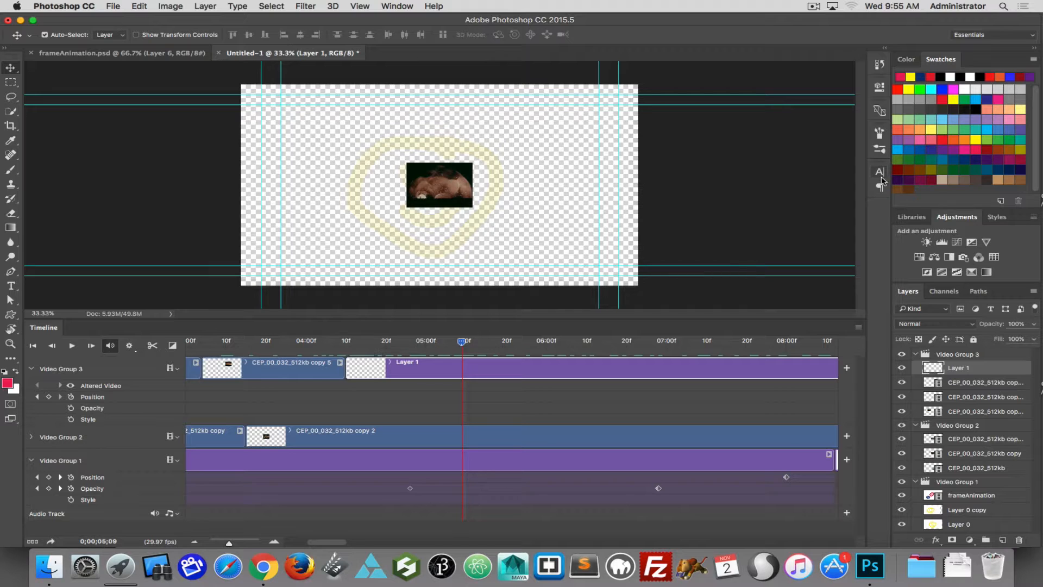
key(b)
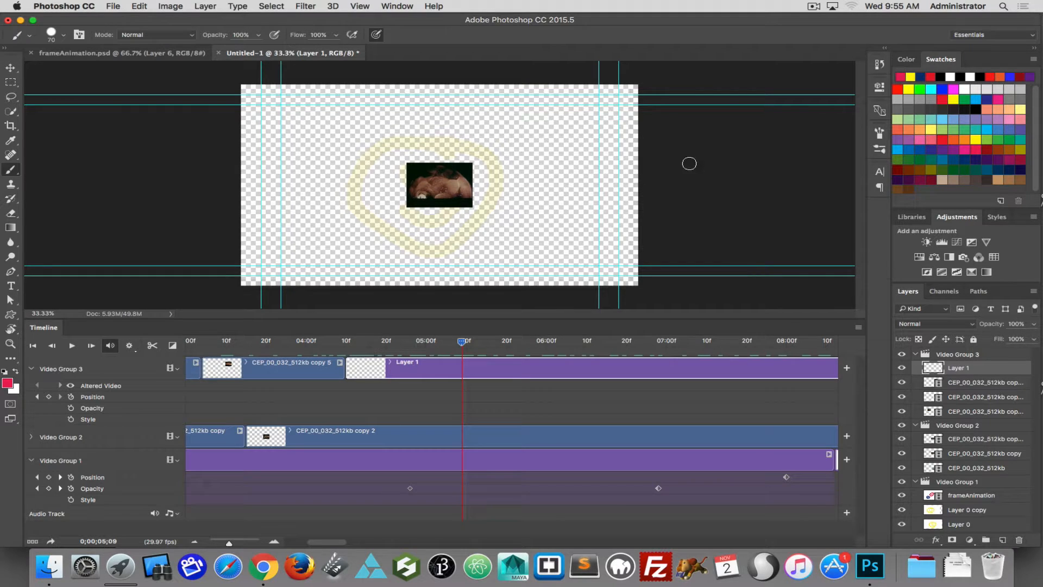
mouse_move(551, 141)
mouse_down()
mouse_move(430, 141)
mouse_move(428, 178)
mouse_move(445, 242)
mouse_move(545, 250)
mouse_move(558, 225)
mouse_move(550, 142)
mouse_move(448, 231)
mouse_up()
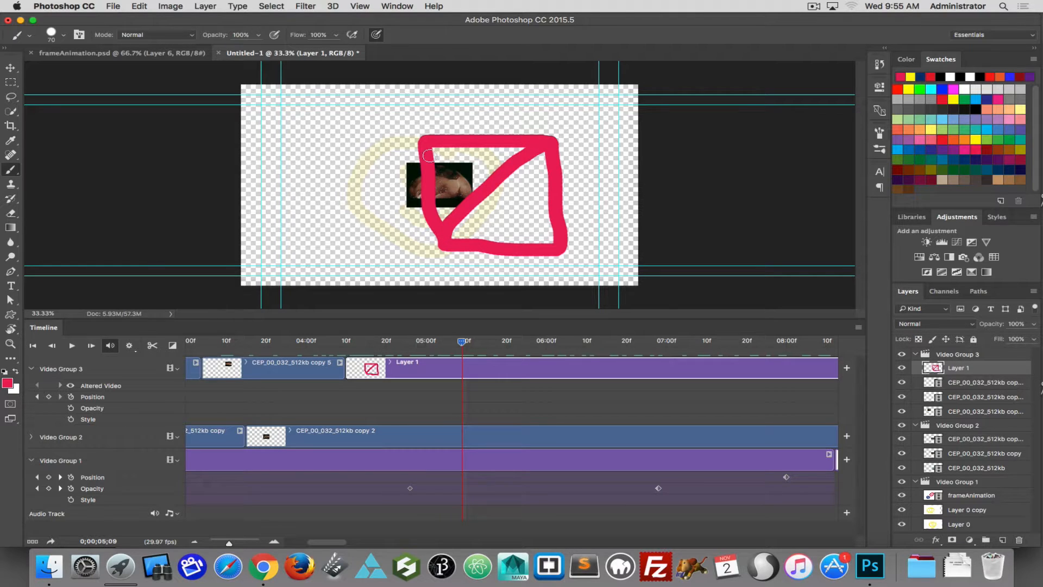
drag(435, 139, 541, 262)
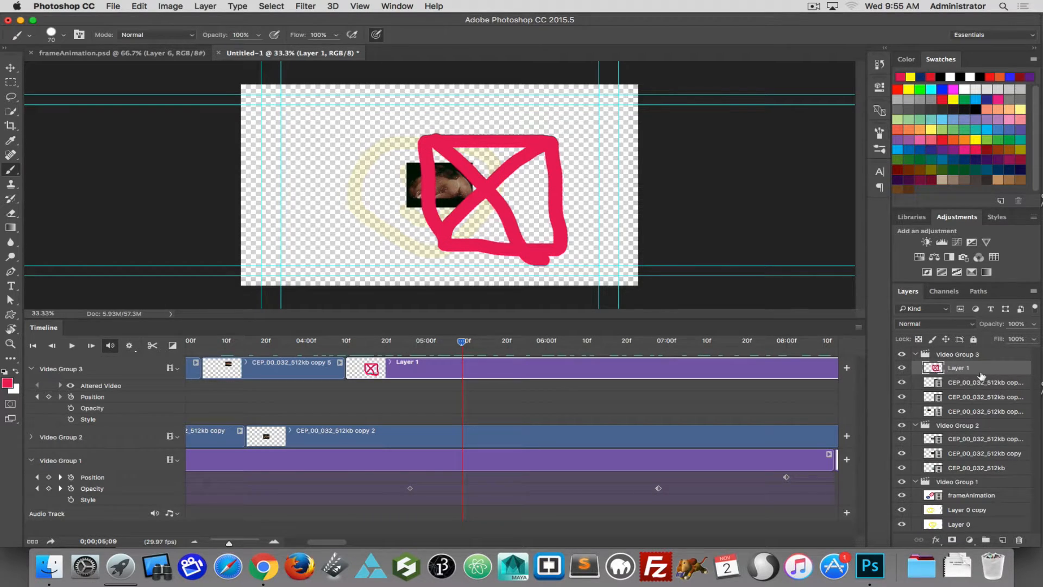
- Apply the Zoom motion preset to the Layer 1 clip, with Zoom In and Resize to Fill Canvas enabled
right_click(439, 371)
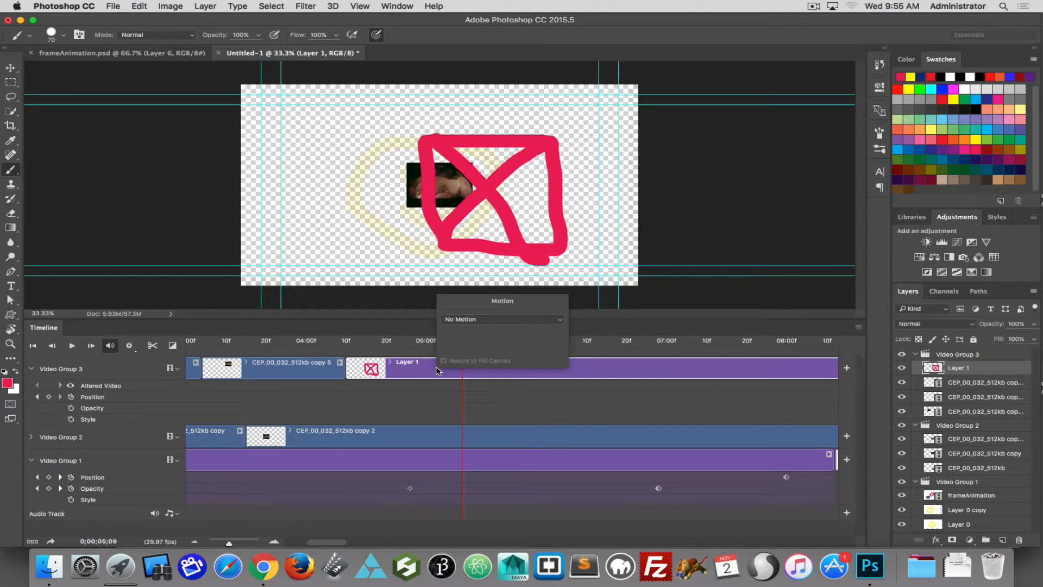
click(458, 320)
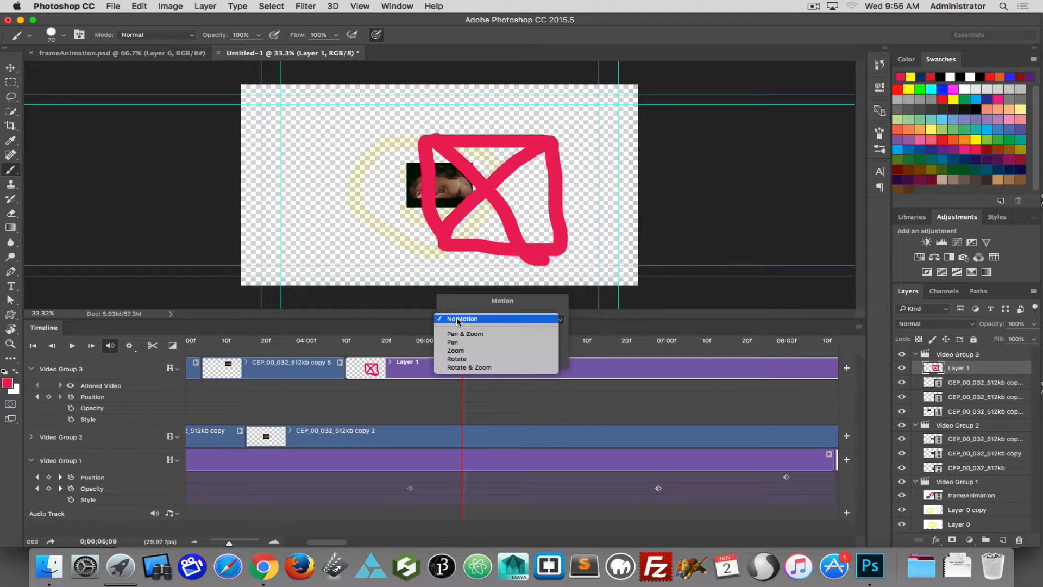
click(460, 351)
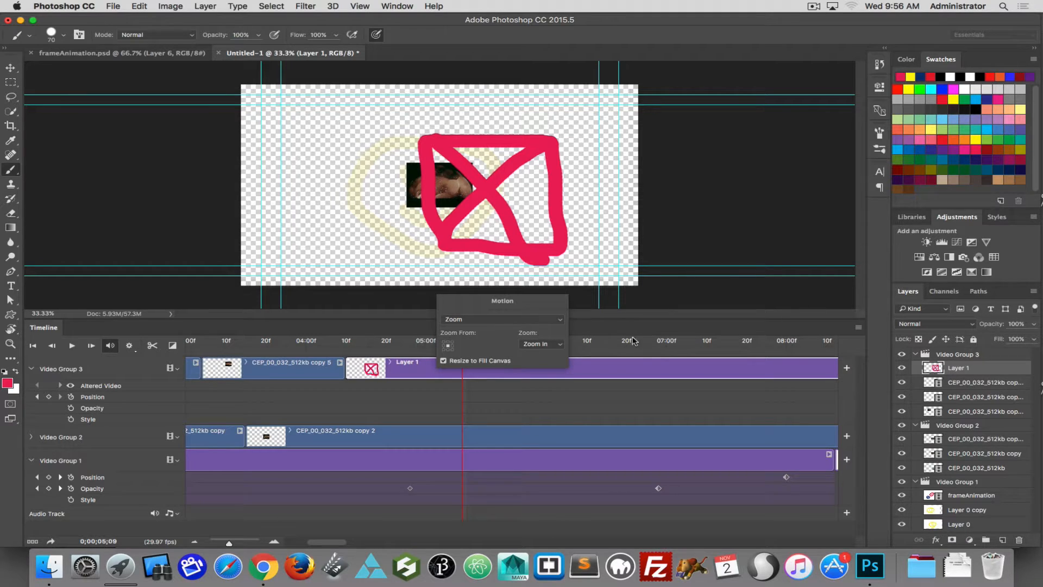
key(Return)
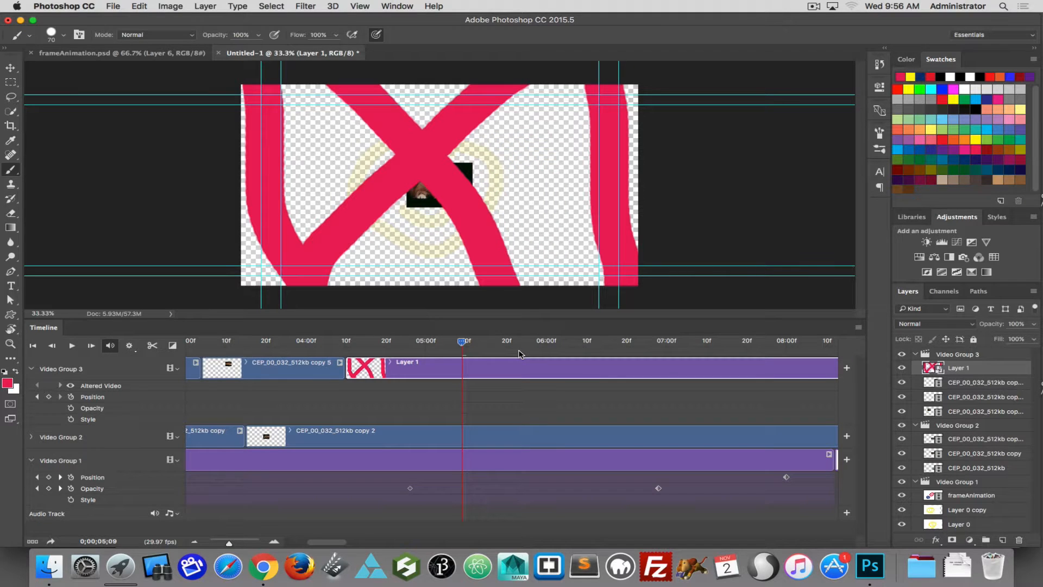
- Check the Layer 1 motion settings at 0;00;04;10, play the zoom from 0;00;03;26, and leave the playhead at 0;00;05;06
drag(459, 346, 588, 316)
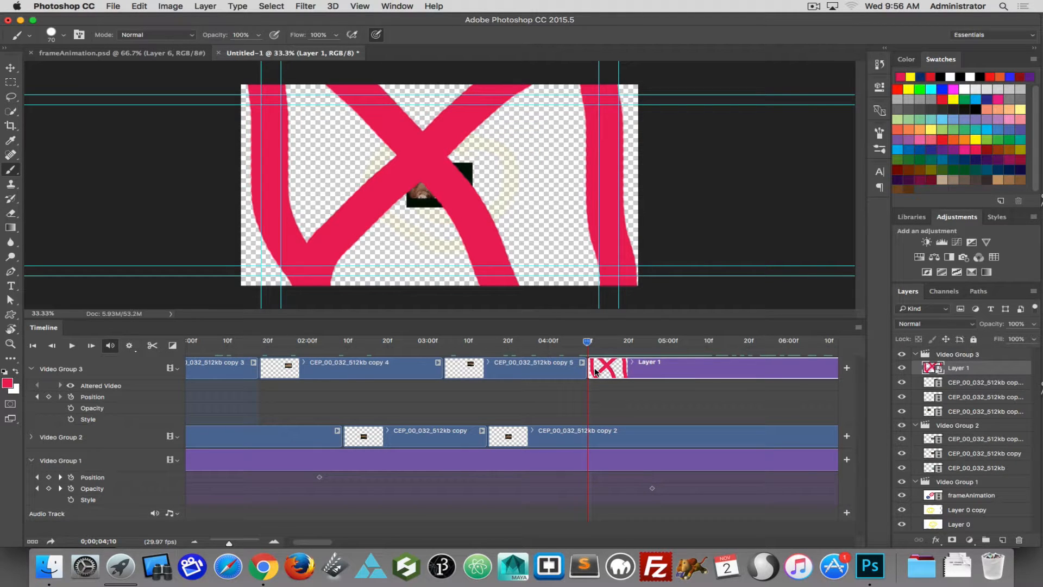
right_click(684, 369)
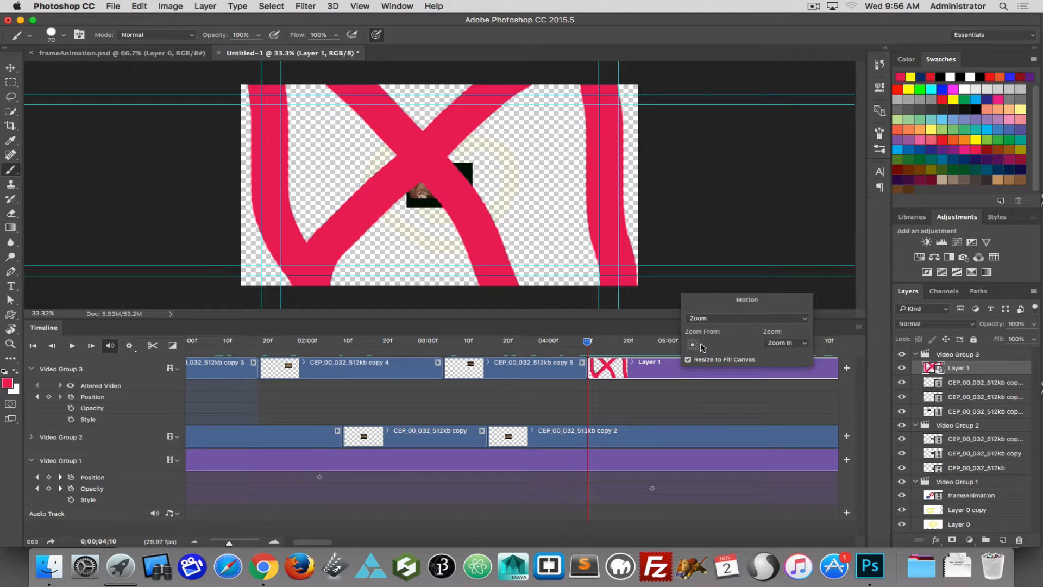
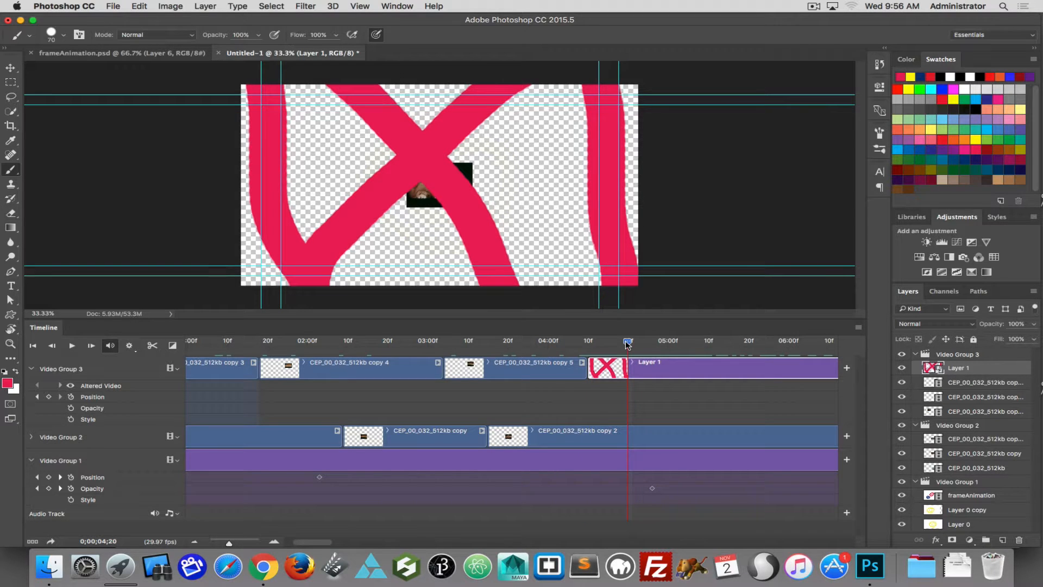
drag(628, 344, 531, 343)
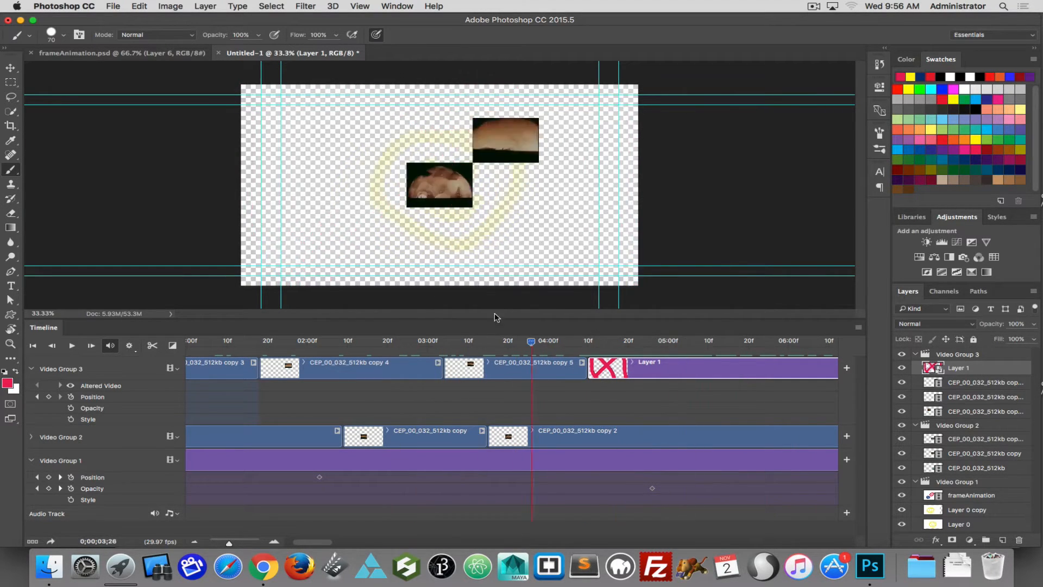
key(space)
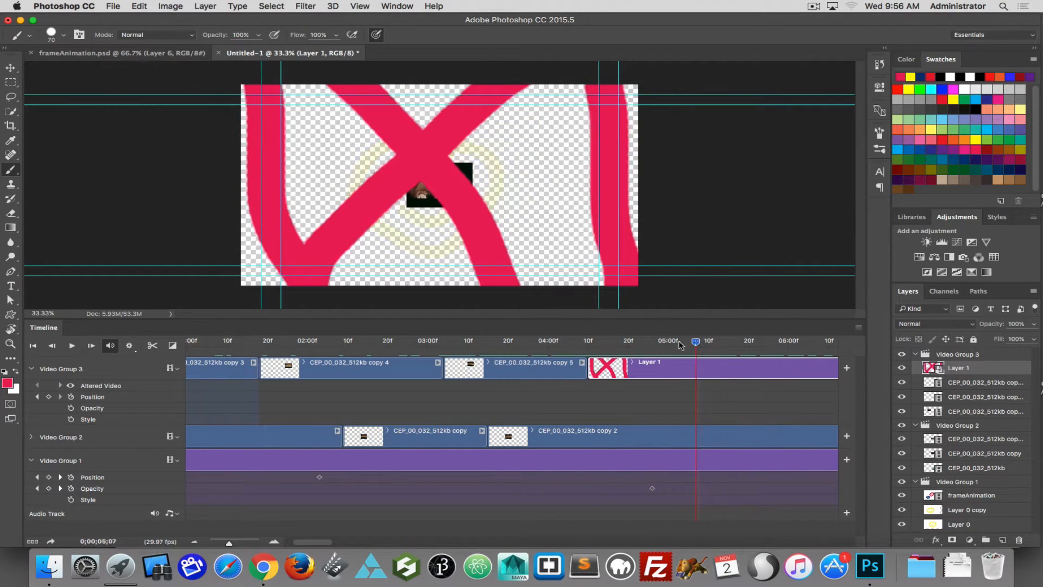
mouse_move(681, 345)
mouse_down()
mouse_move(622, 350)
mouse_move(667, 356)
mouse_up()
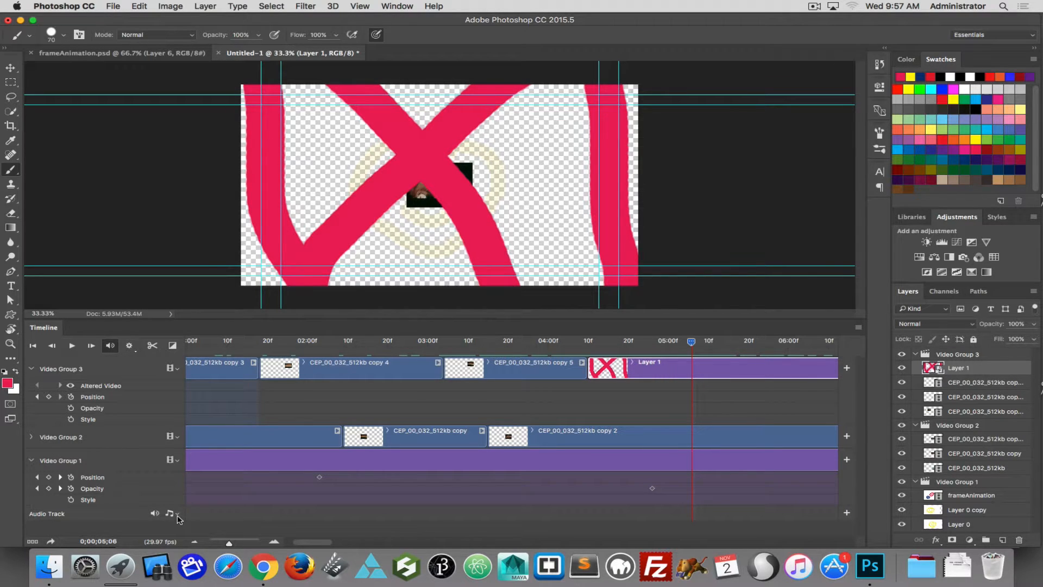
- Select the third Video Group 3 video clip and examine its duration and speed settings
click(579, 371)
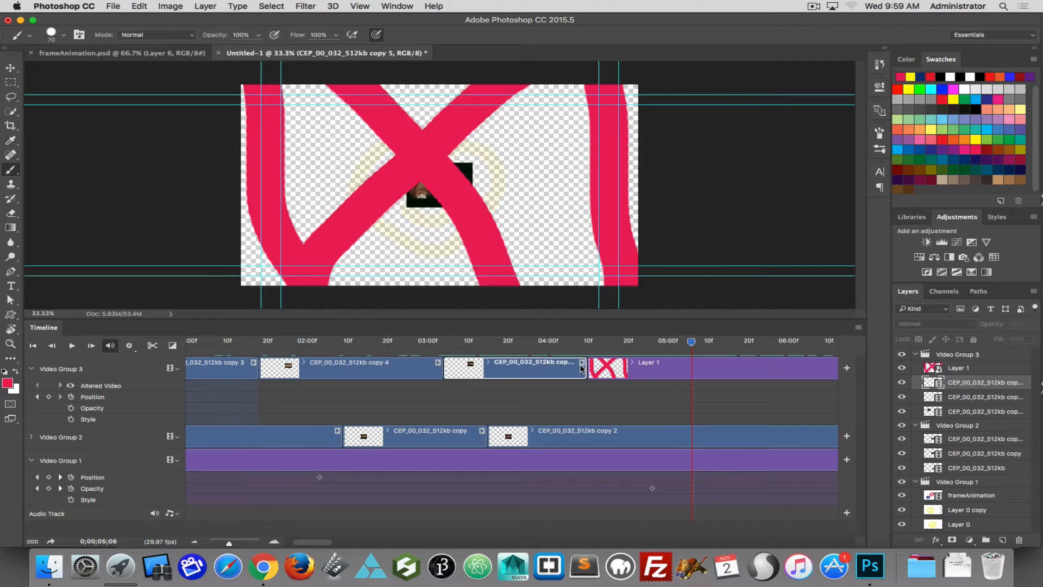
click(583, 363)
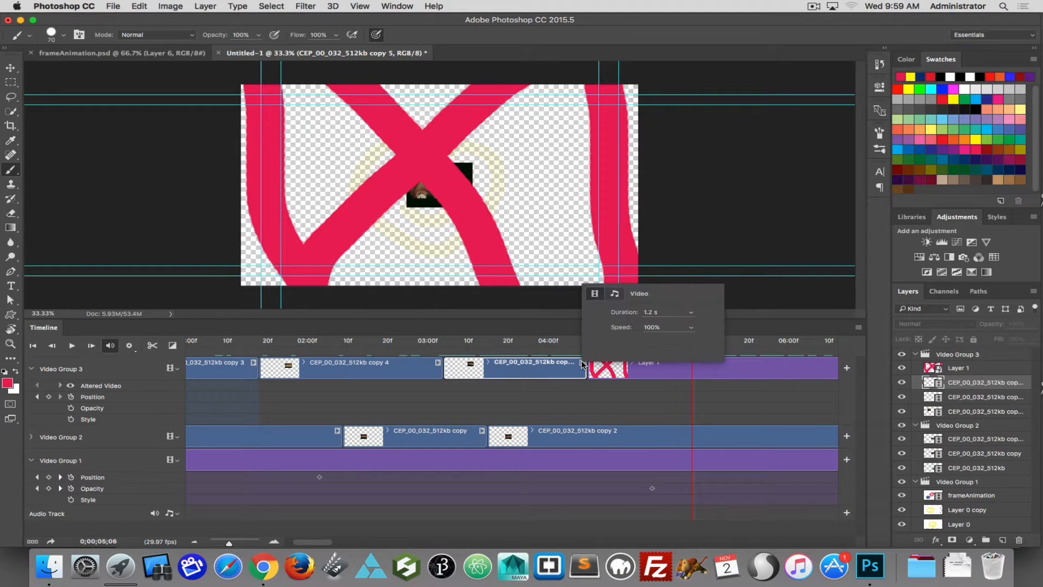
click(569, 368)
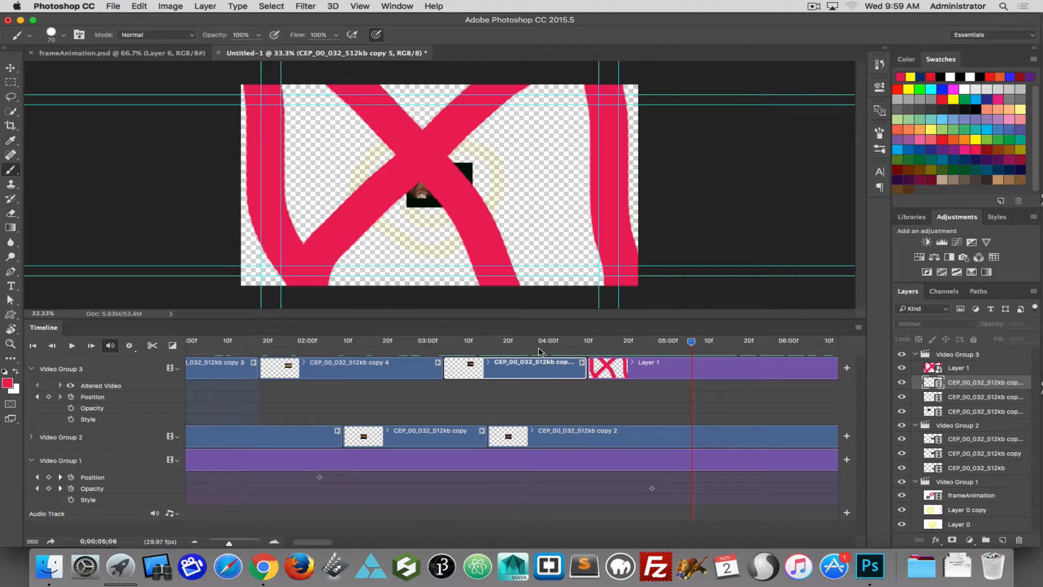
- Try a Cross Fade transition between the third Video Group 3 video clip and the Layer 1 clip, and scrub through it
drag(530, 343, 588, 341)
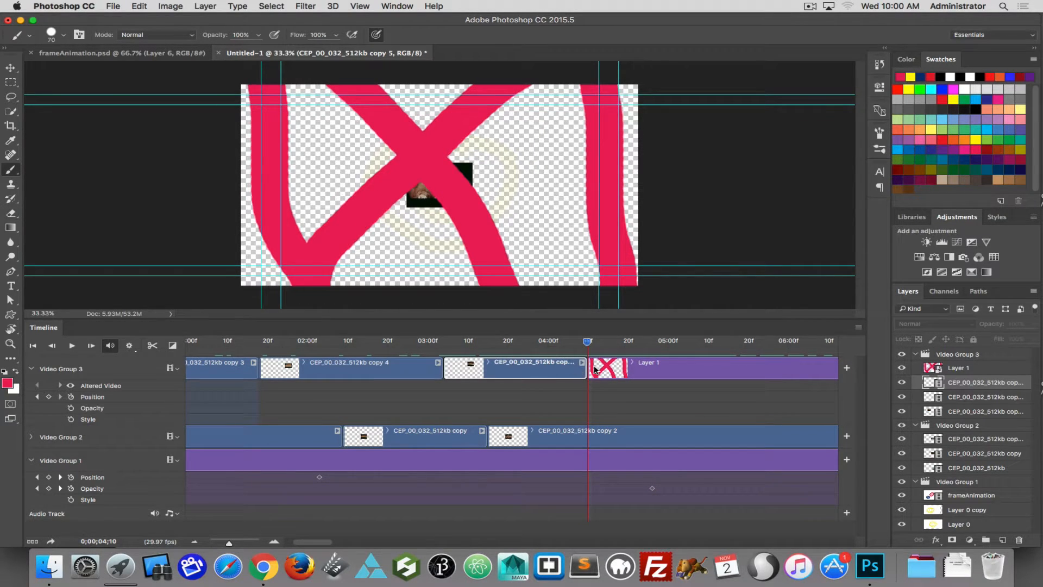
click(173, 346)
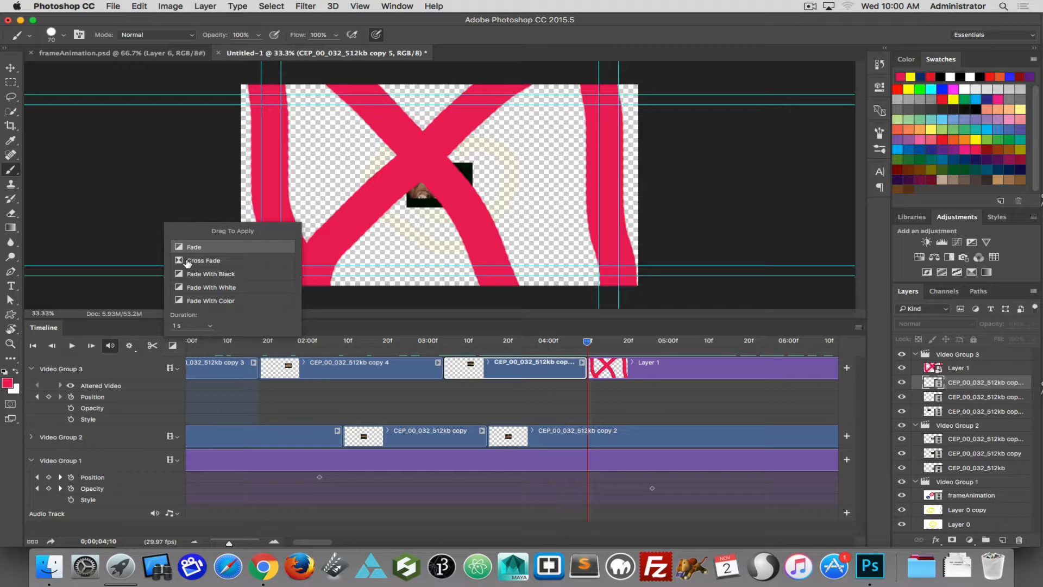
drag(188, 263, 570, 357)
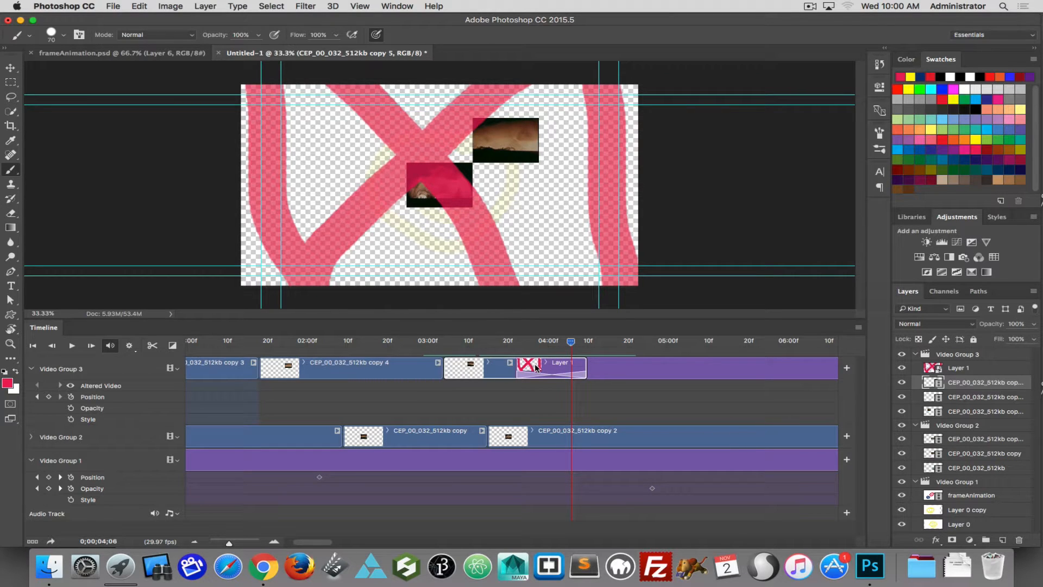
drag(539, 369, 540, 370)
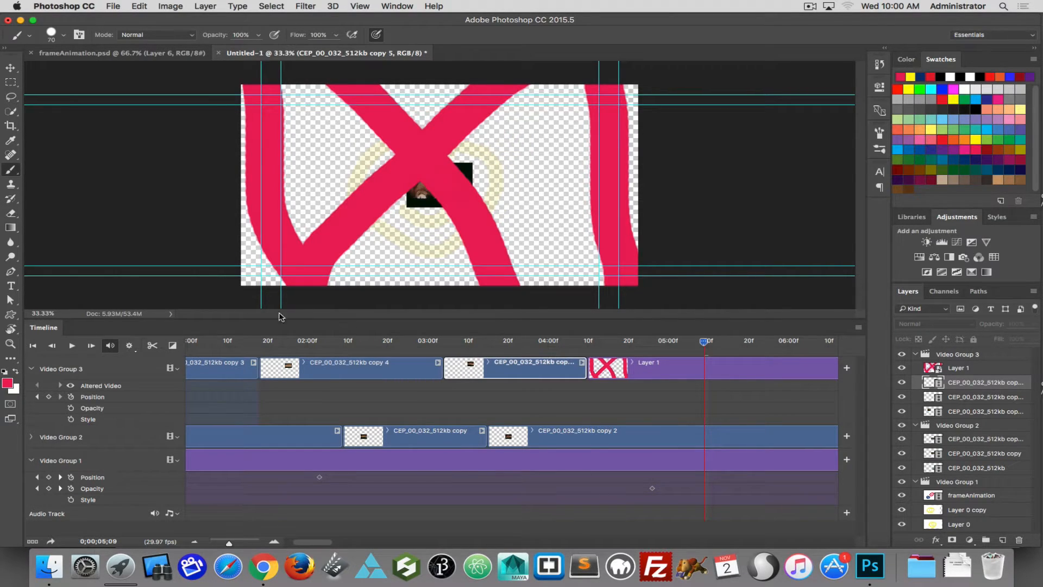
- Try a Fade transition at the start of the Layer 1 clip shortened to 00;17, preview it, and undo the fade
click(173, 346)
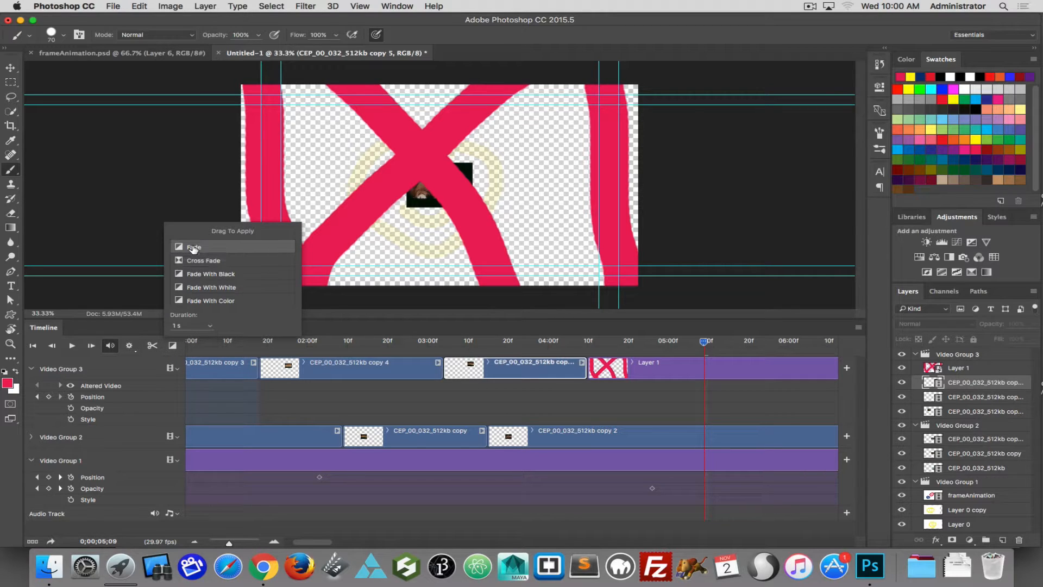
drag(193, 249, 625, 364)
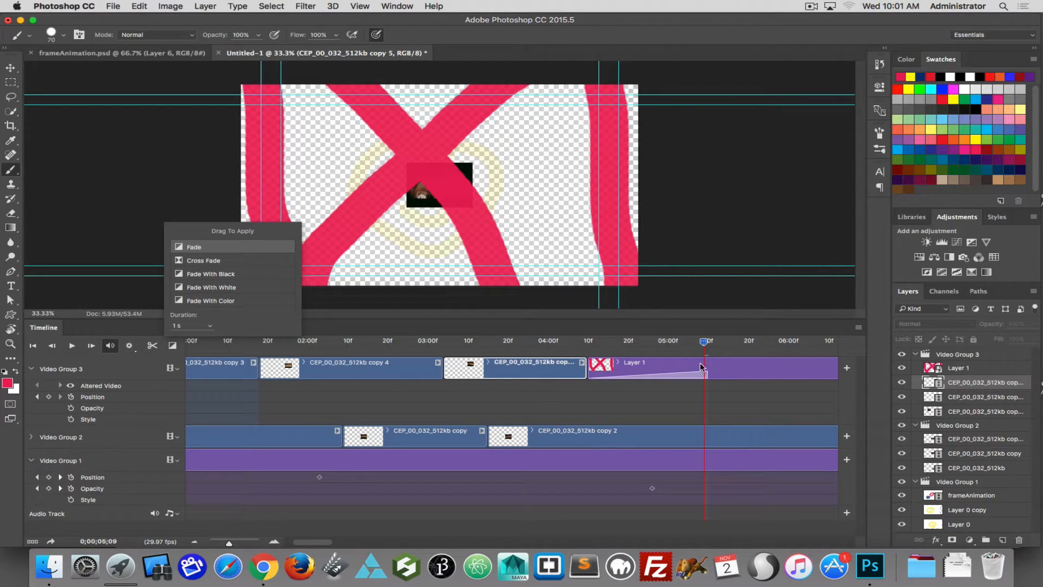
drag(704, 343, 656, 375)
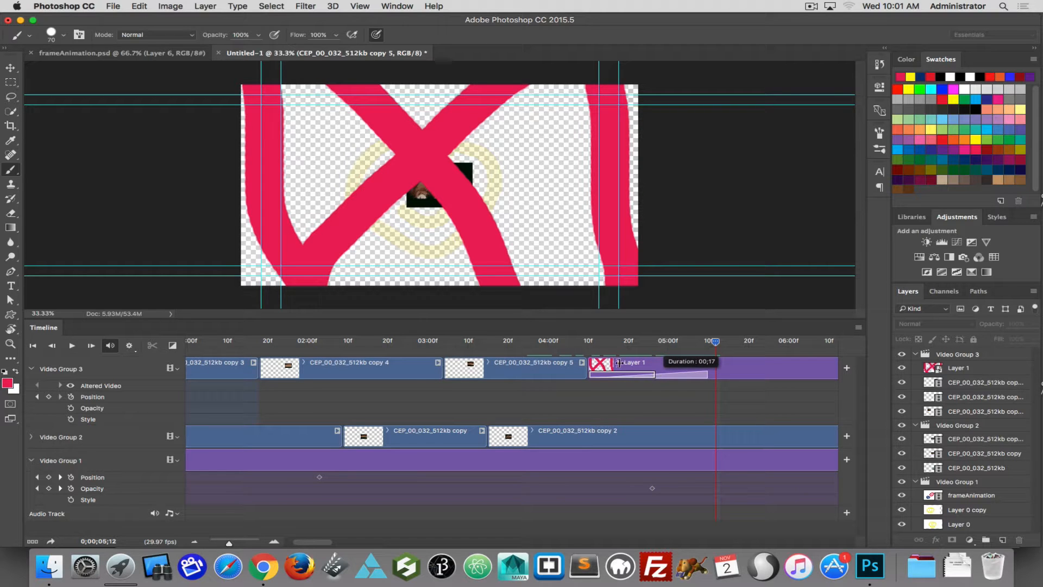
drag(571, 342, 596, 344)
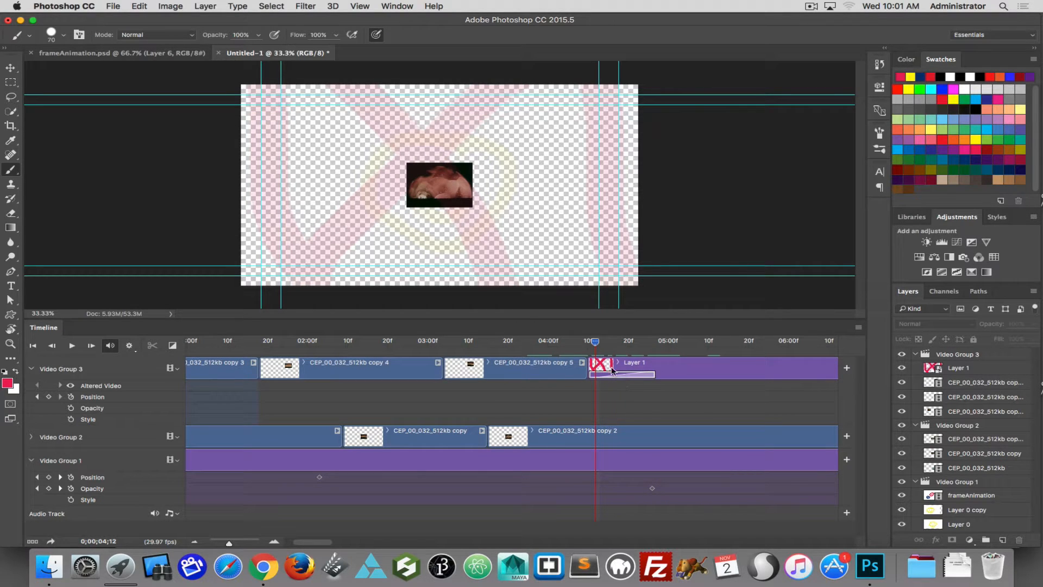
key(super+z)
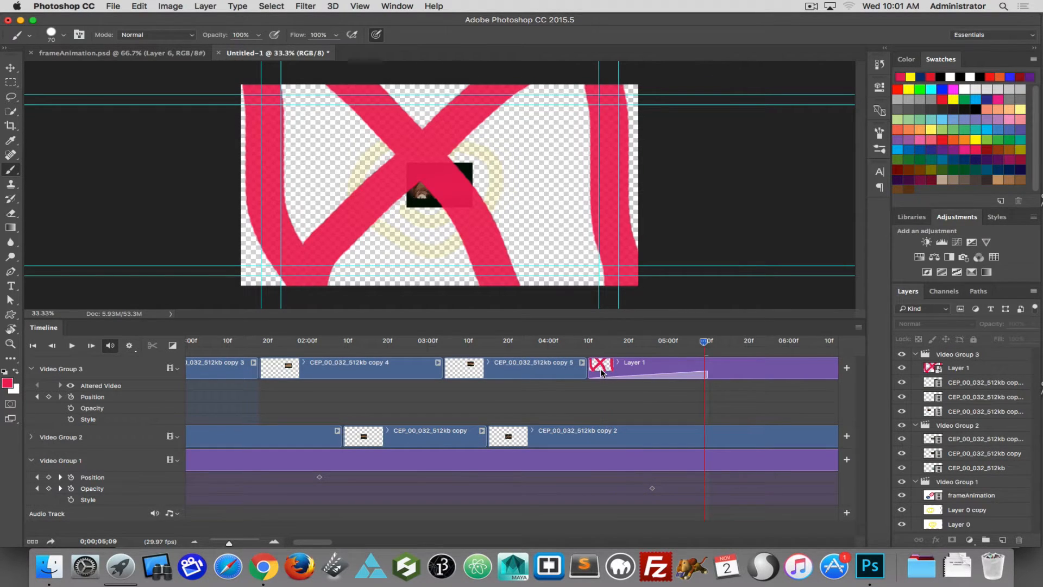
key(alt+super+z)
- Apply Fade With Black transitions to the end of the third Video Group 3 video clip and the start of Layer 1, then preview them
click(172, 345)
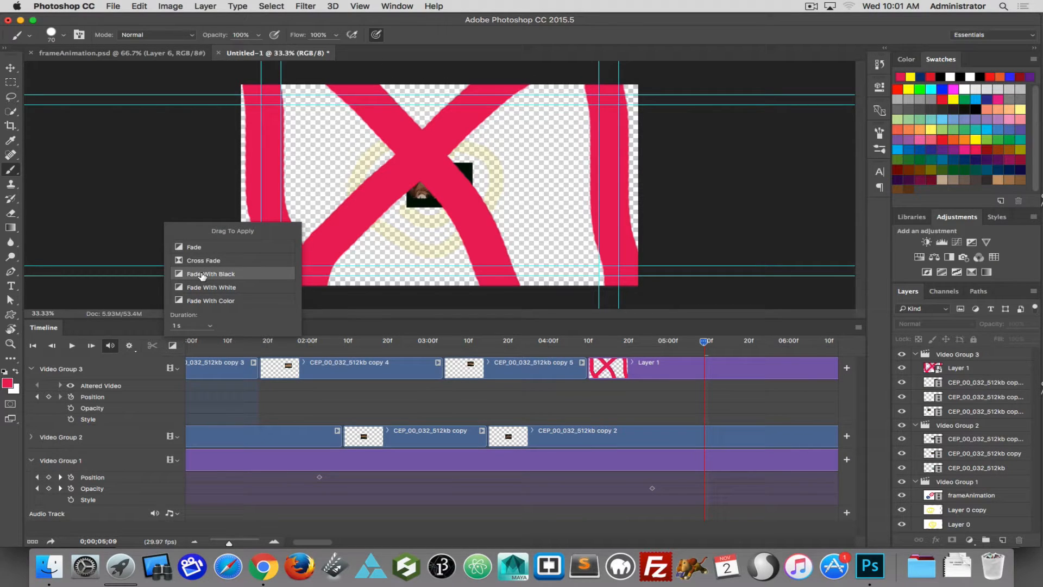
drag(202, 276, 574, 369)
drag(489, 346, 596, 352)
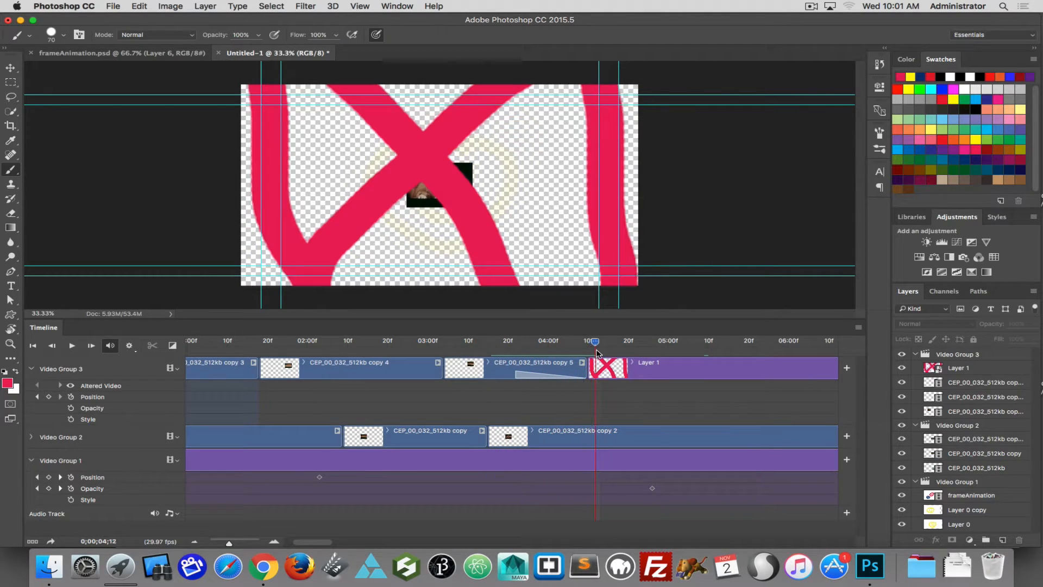
click(173, 346)
drag(209, 275, 655, 343)
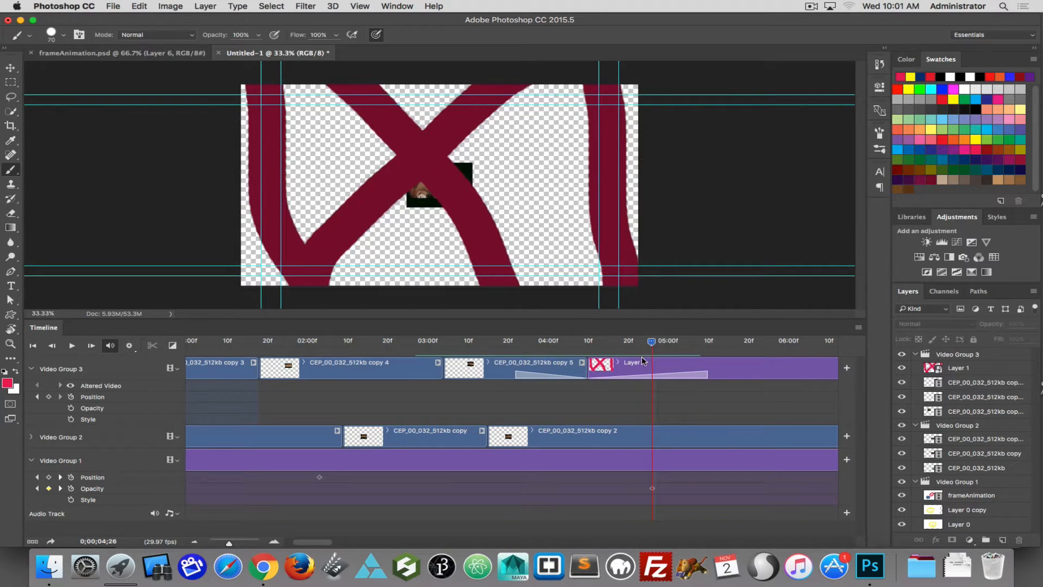
mouse_move(651, 342)
mouse_down()
mouse_move(581, 341)
mouse_move(591, 340)
mouse_up()
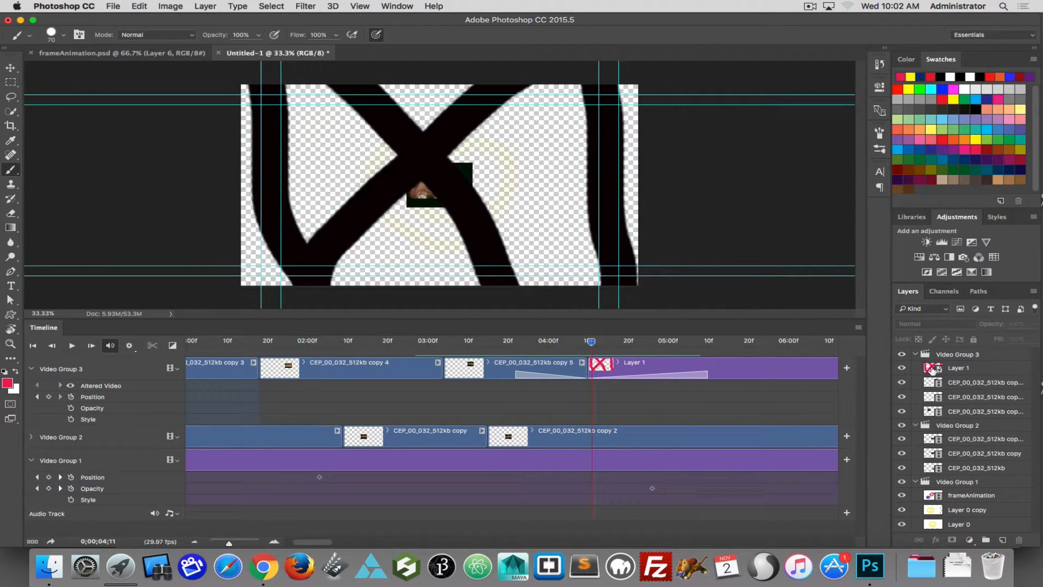
- Open the Layer 1 smart object's contents and fill the four spaces inside the pinkish-red box with black using the Paint Bucket tool
click(932, 369)
double_click(929, 368)
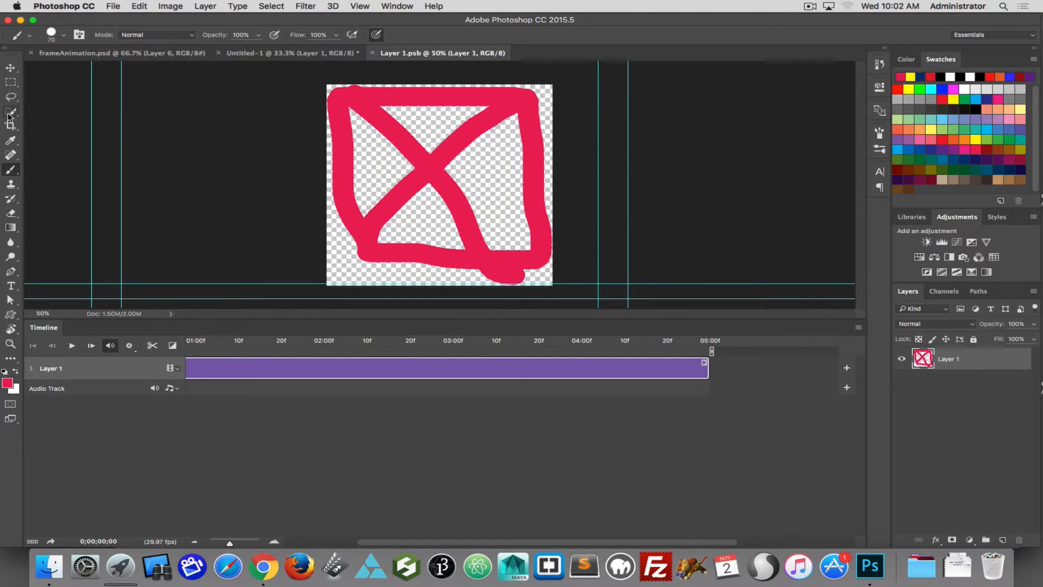
click(12, 215)
click(12, 225)
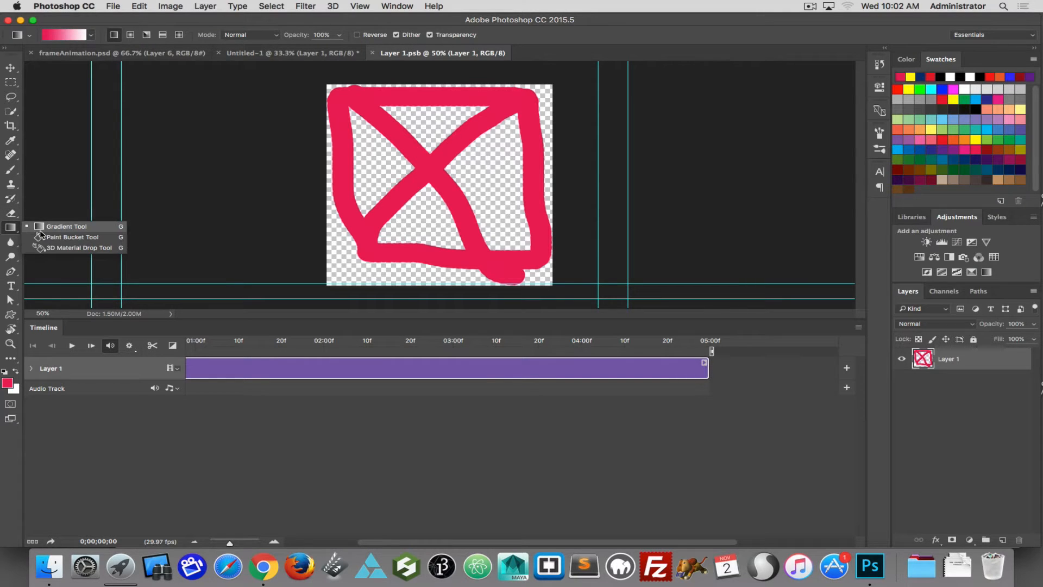
click(46, 238)
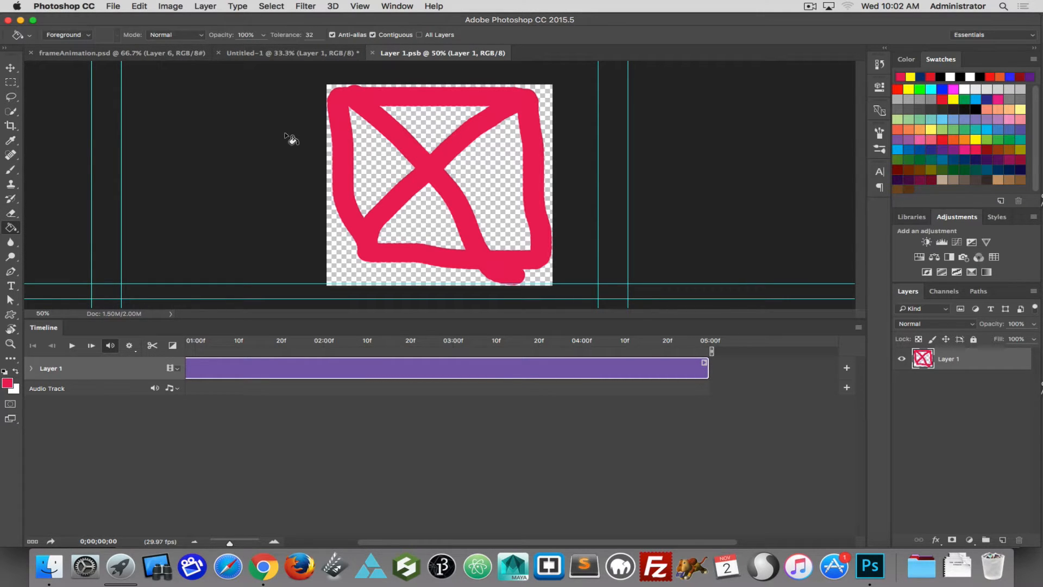
key(d)
click(383, 160)
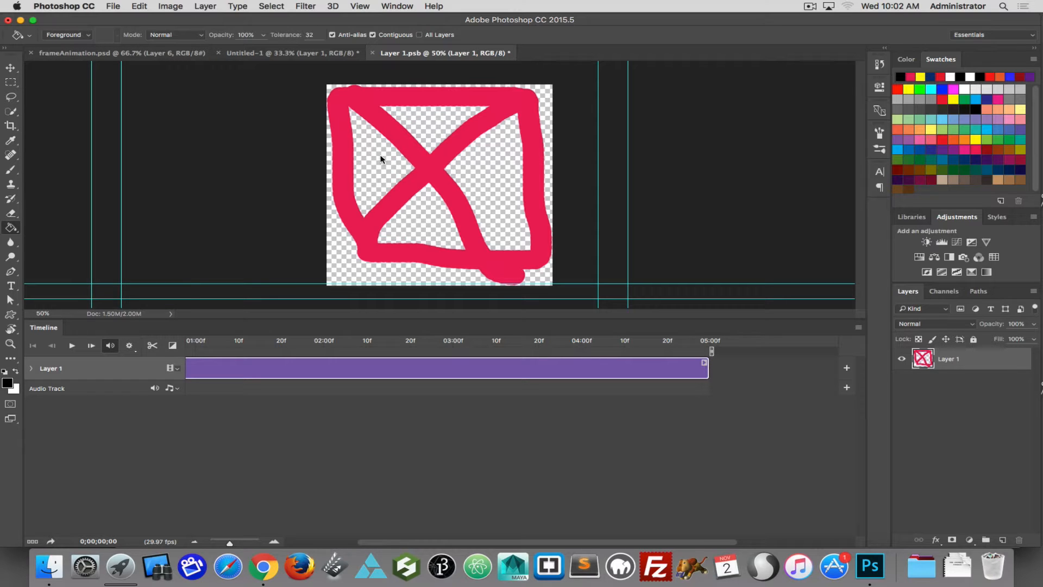
click(422, 118)
click(489, 166)
click(443, 228)
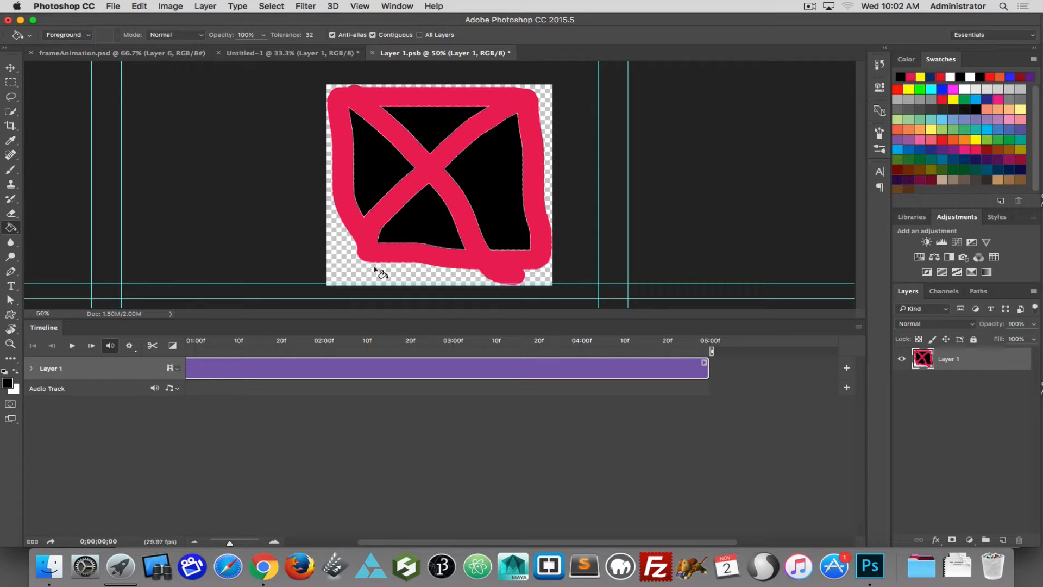
- Fill the transparent areas outside the box with black and save Layer 1.psb, returning to the Untitled-1 document
click(372, 273)
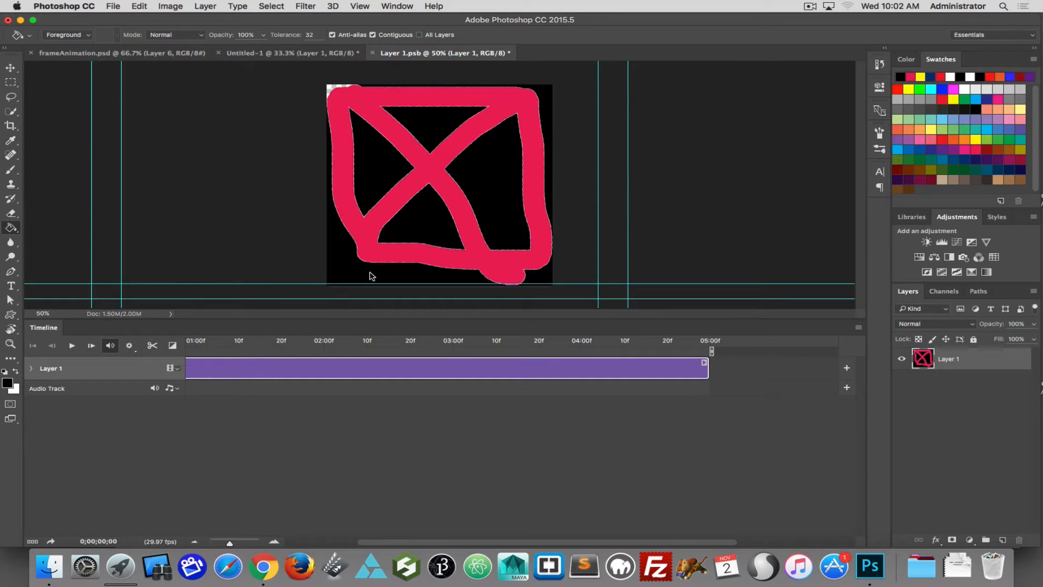
click(332, 90)
key(super+s)
click(288, 53)
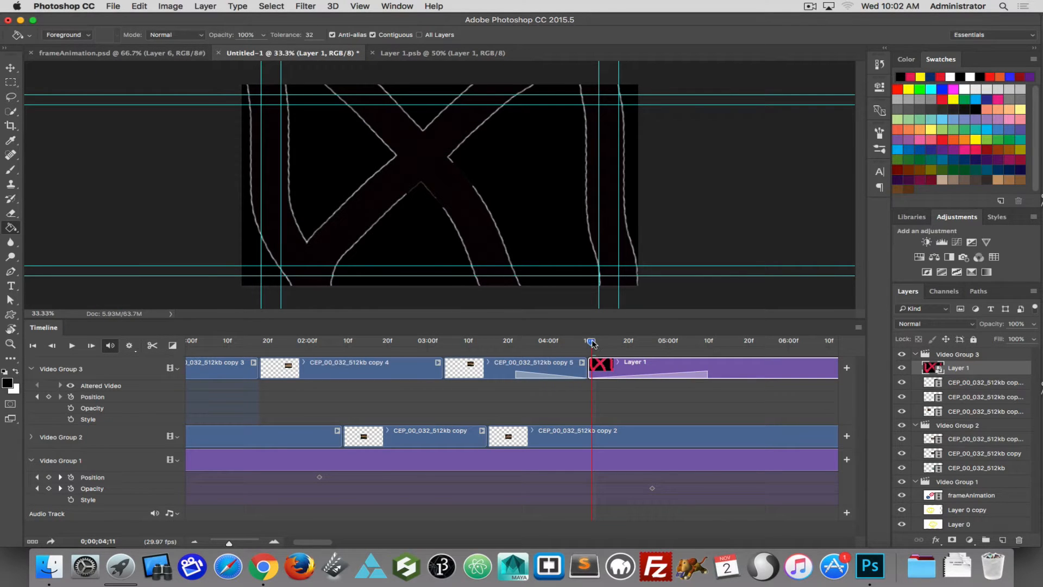
- Scrub back through the black fades to 0;00;04;00 and check the playback resolution and looping options
drag(592, 342, 548, 322)
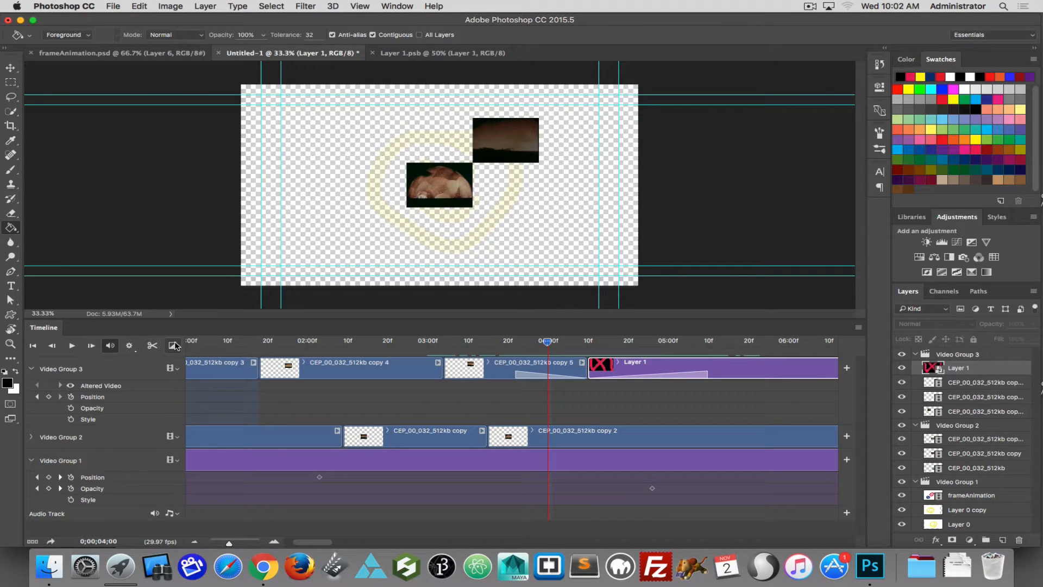
click(131, 346)
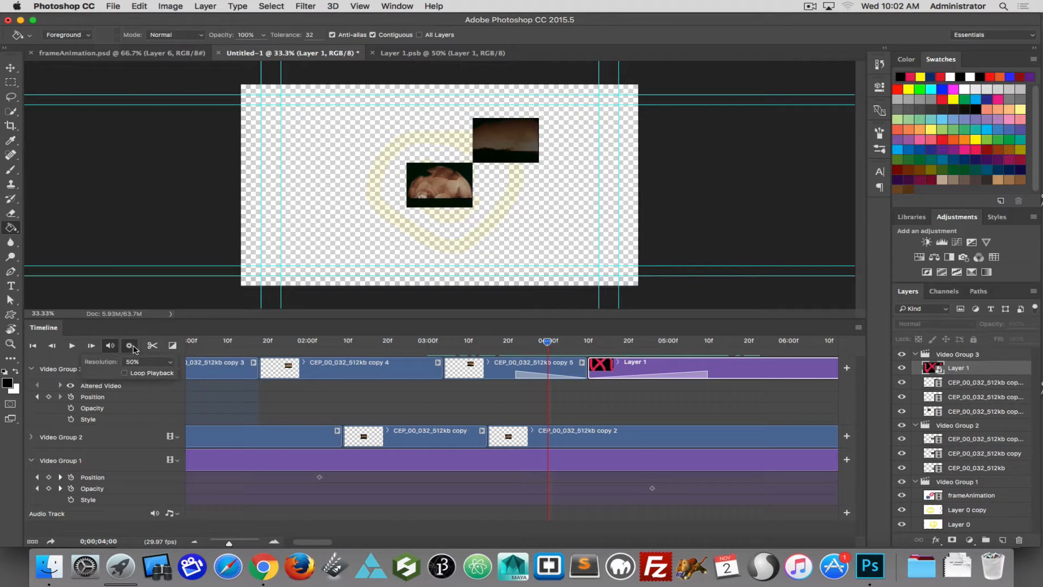
click(135, 345)
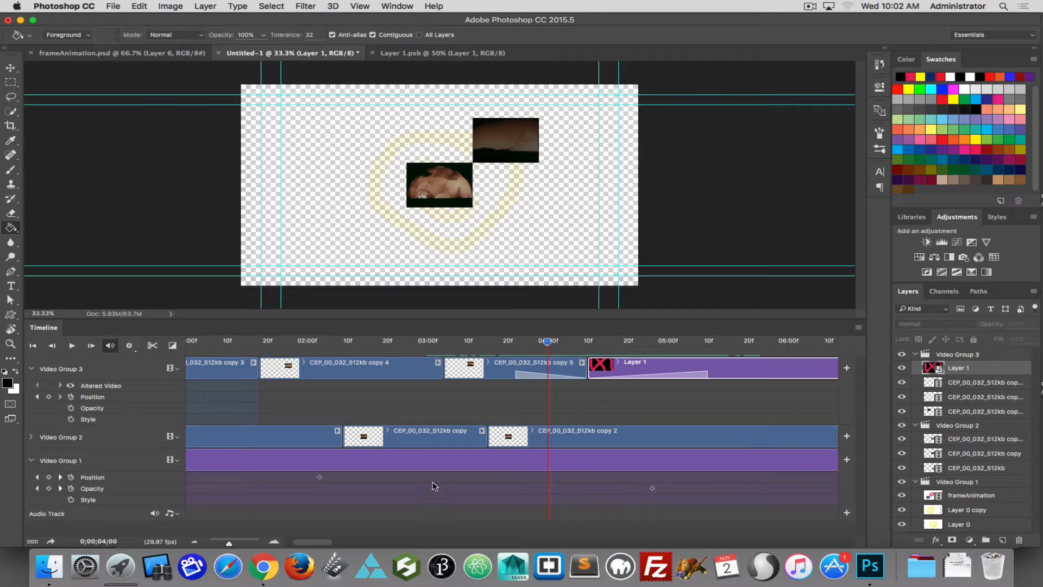
- Add AM069_21_Gun_Salute_trk30_American_Music_Co_Inc.mp3 from the Desktop to the audio track
click(177, 516)
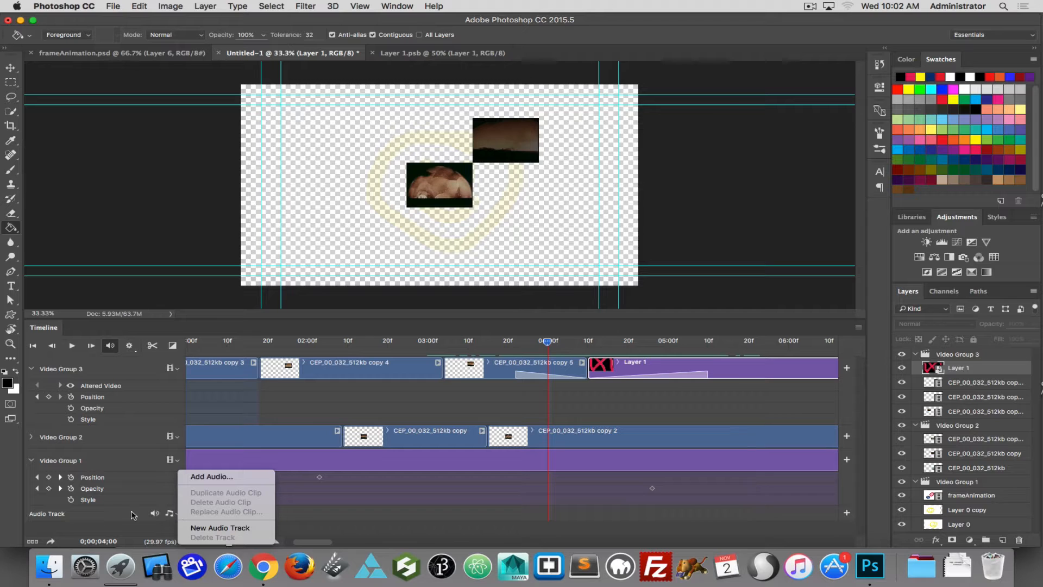
click(205, 475)
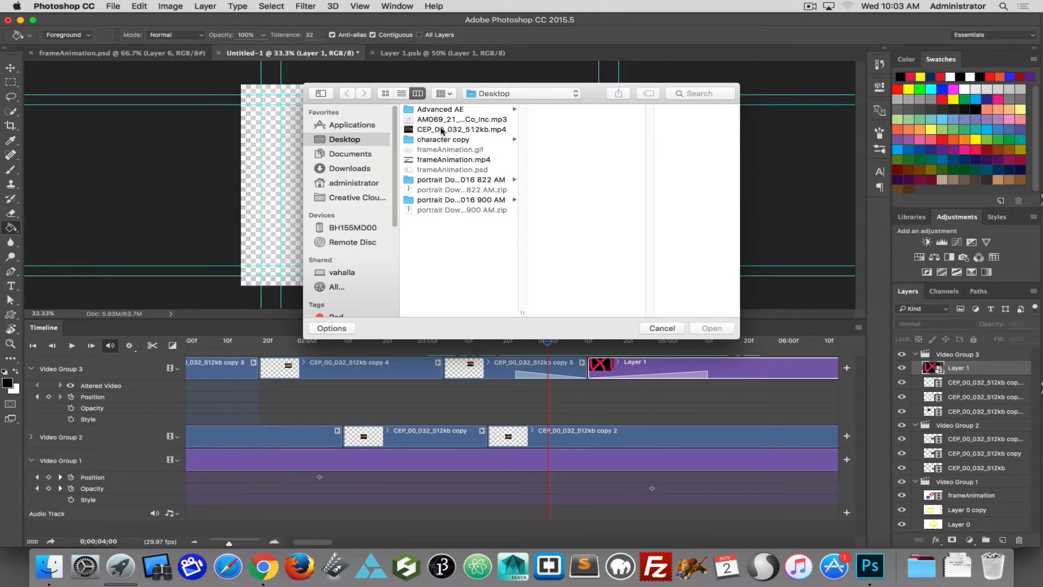
click(455, 121)
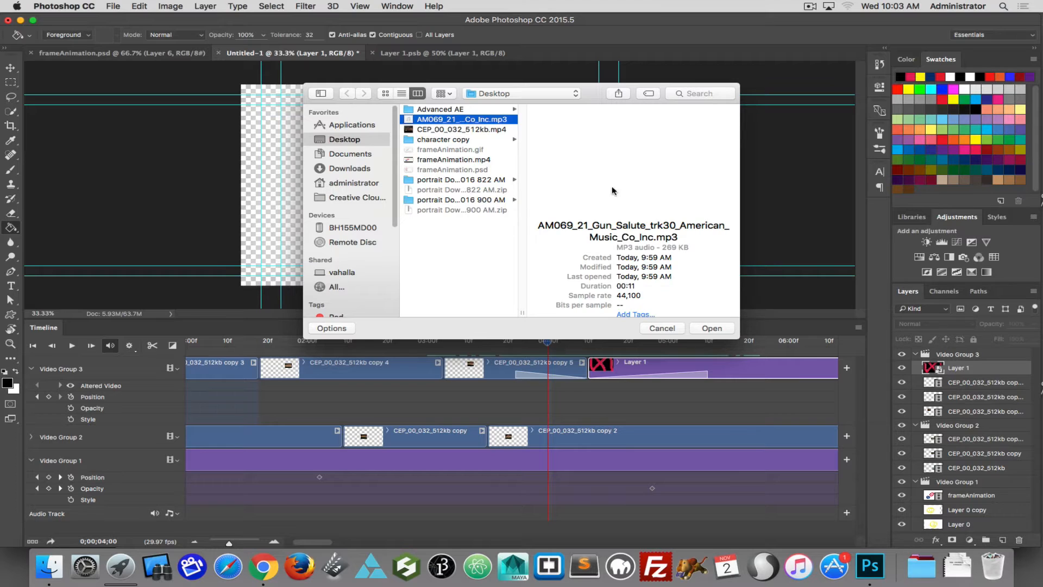
click(711, 328)
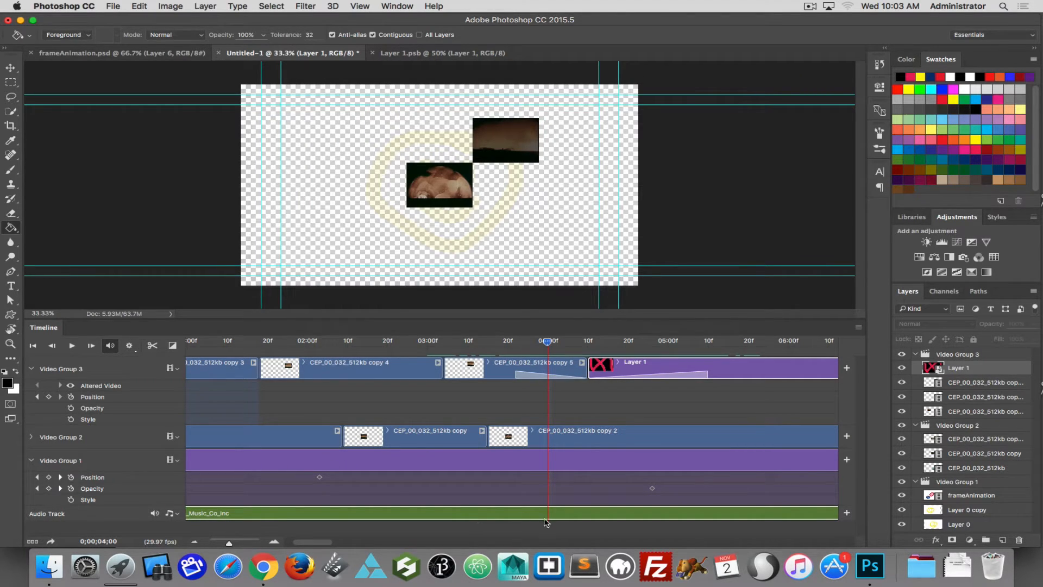
- Play the timeline from 0;00;04;00 with the added audio, stop it, and move the playhead to 0;00;01;19
drag(317, 541, 264, 553)
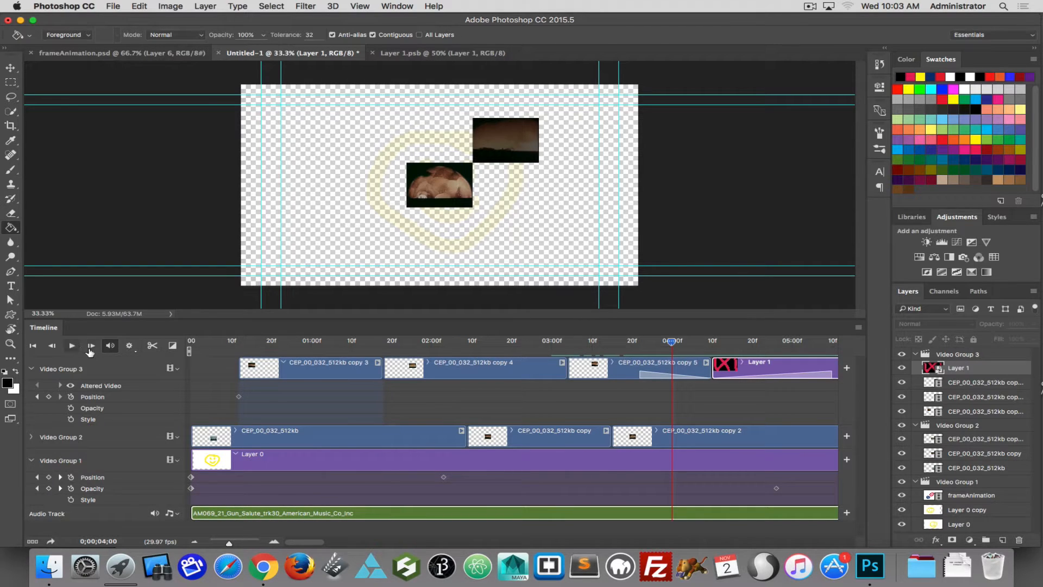
click(70, 346)
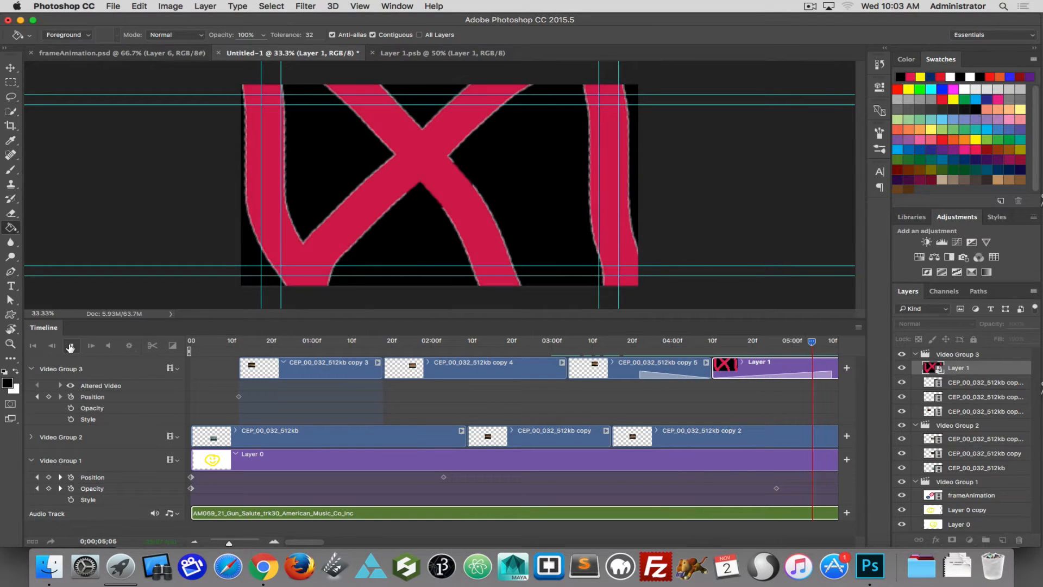
click(77, 349)
click(389, 344)
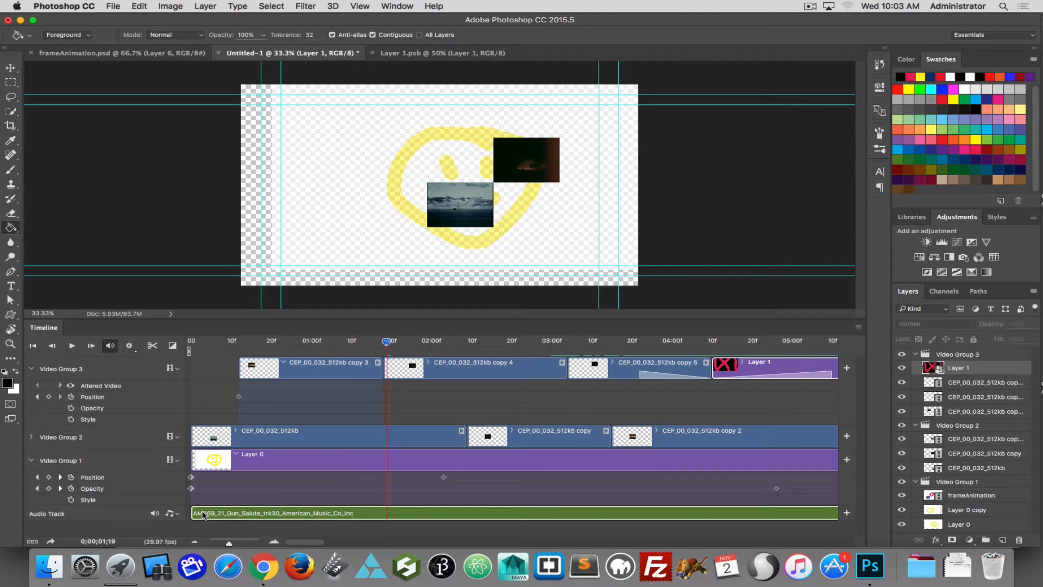
- Set the gun salute audio clip's fade-in to 2 seconds
right_click(203, 513)
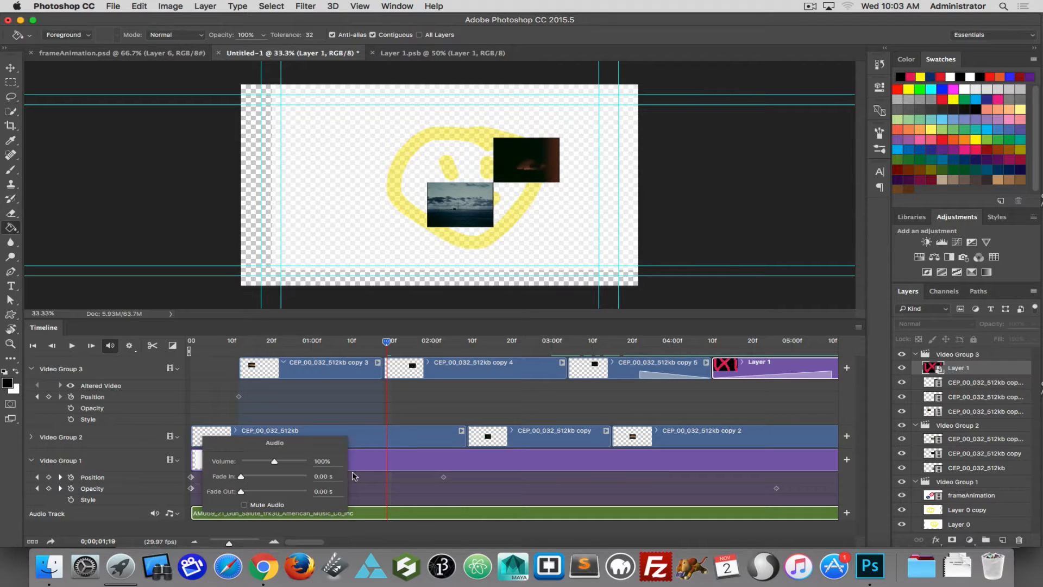
click(333, 476)
text(2)
key(Return)
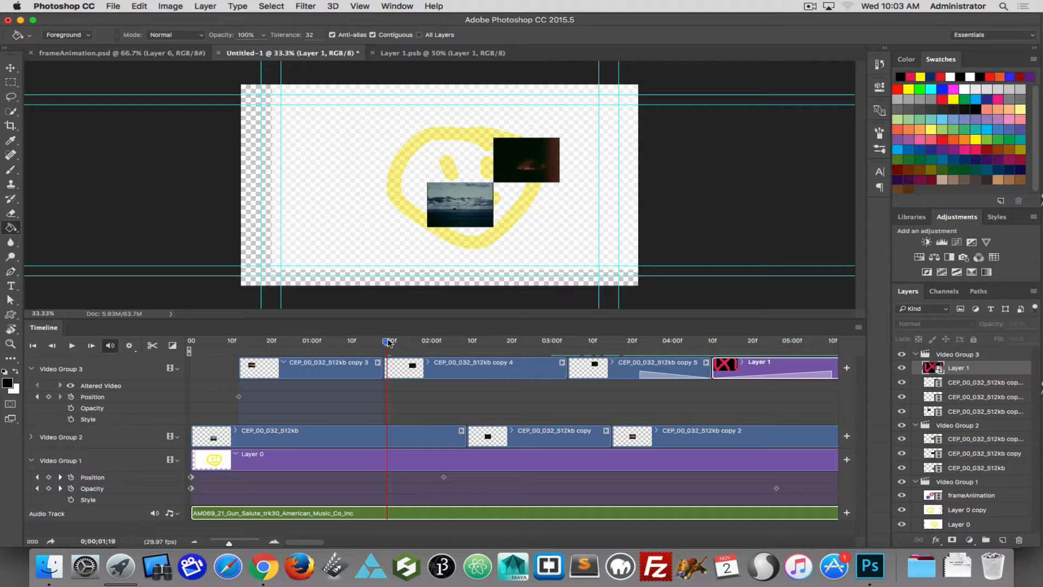
- Play the timeline from 0;00;00;00 to check the audio fade-in, and stop playback at about 0;00;02;22
drag(387, 341, 139, 349)
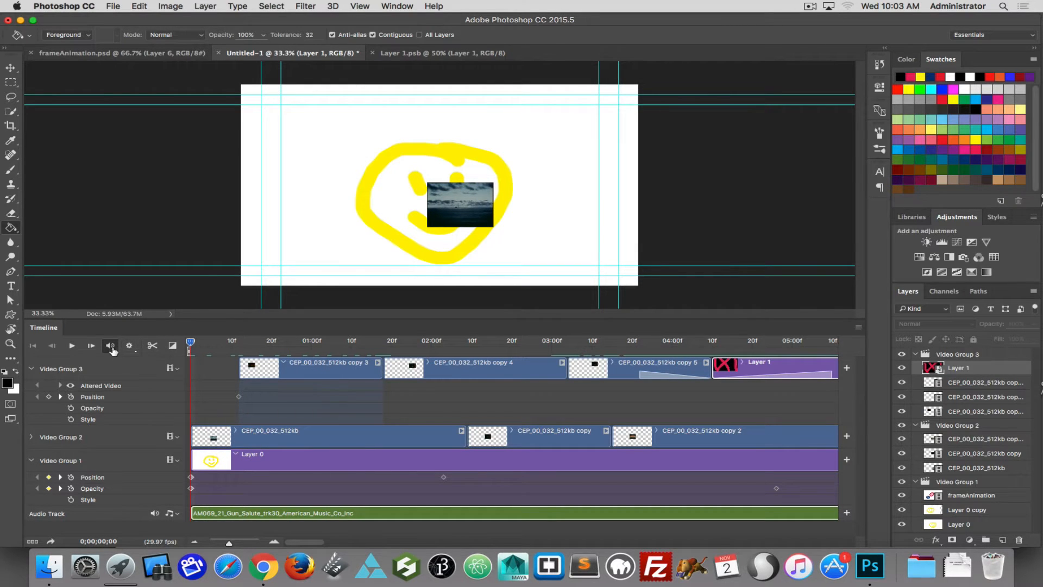
click(72, 346)
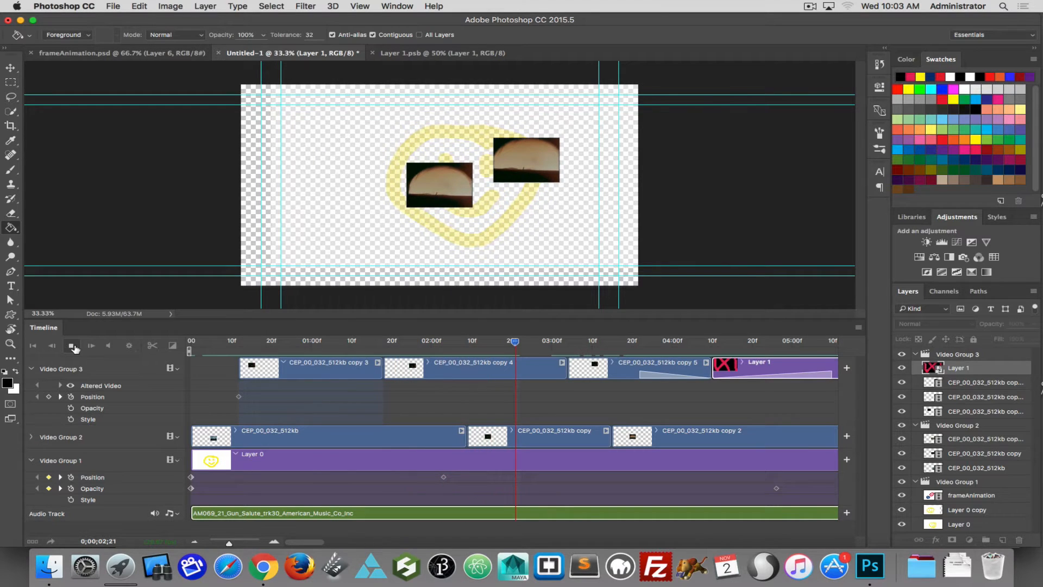
click(73, 346)
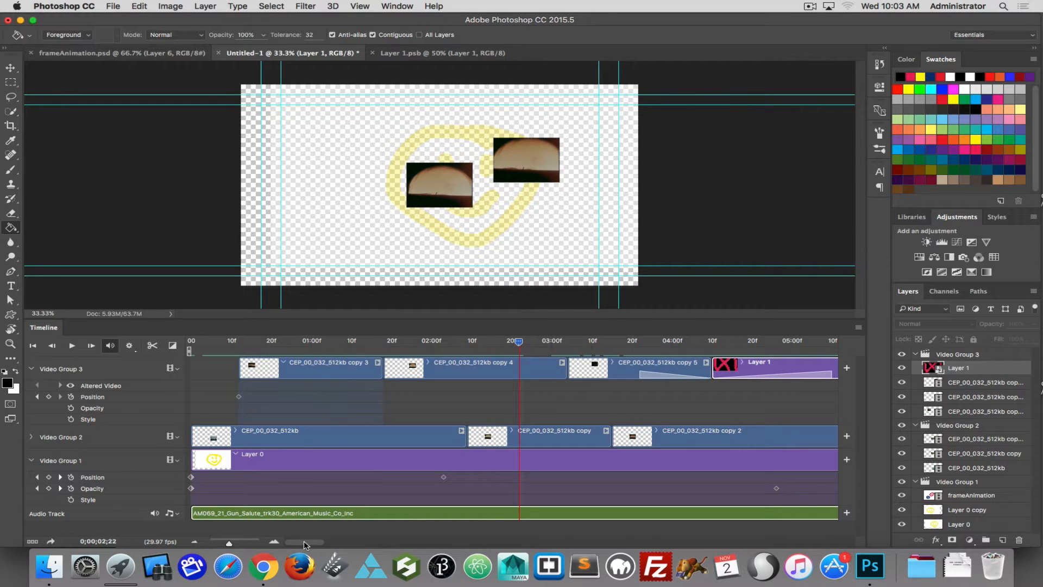
- Check the volume and fade settings at the end of the gun salute audio clip, leaving them as they are
drag(304, 541, 373, 535)
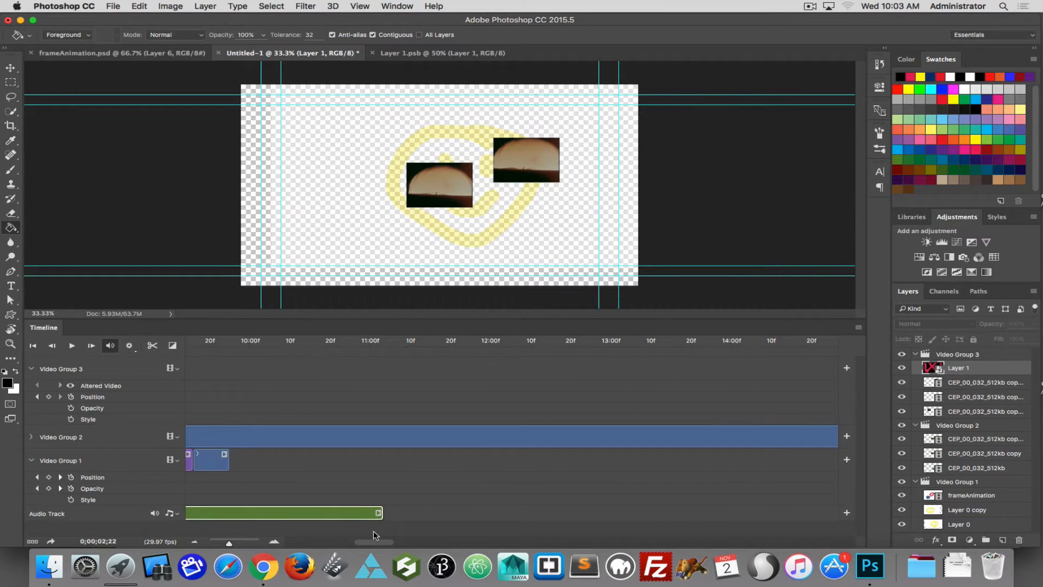
right_click(379, 514)
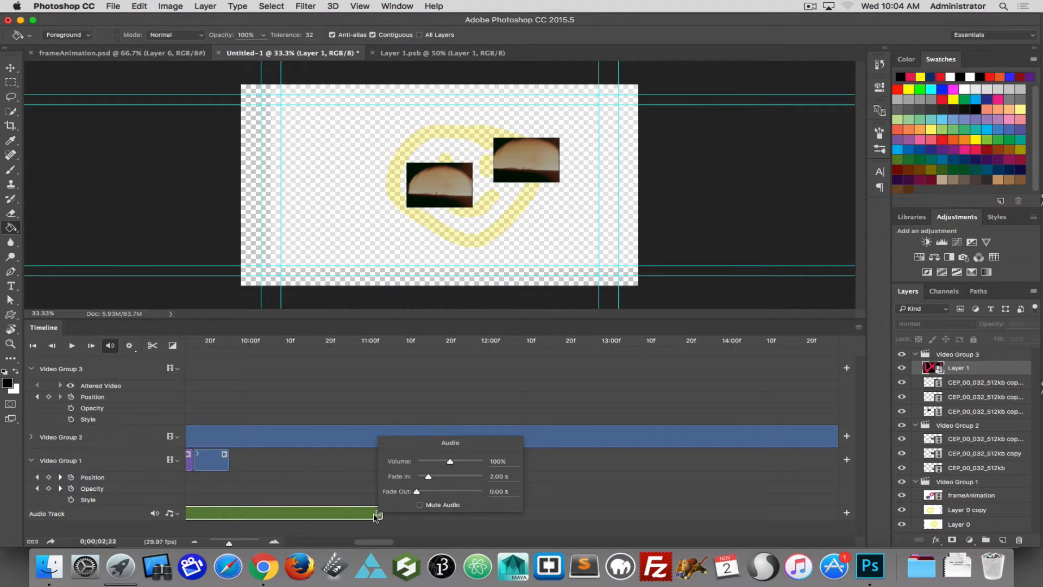
click(352, 534)
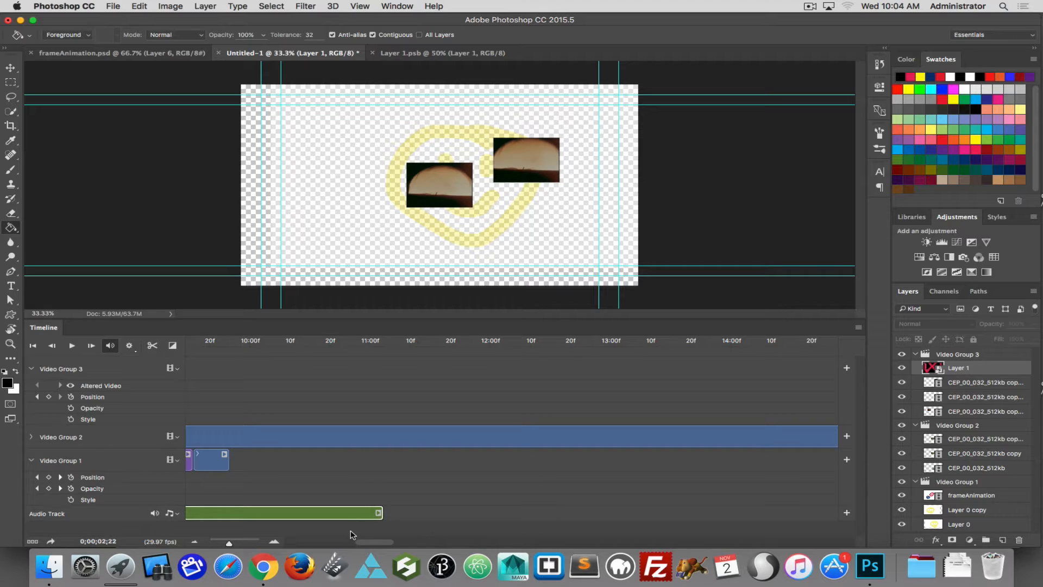
click(379, 514)
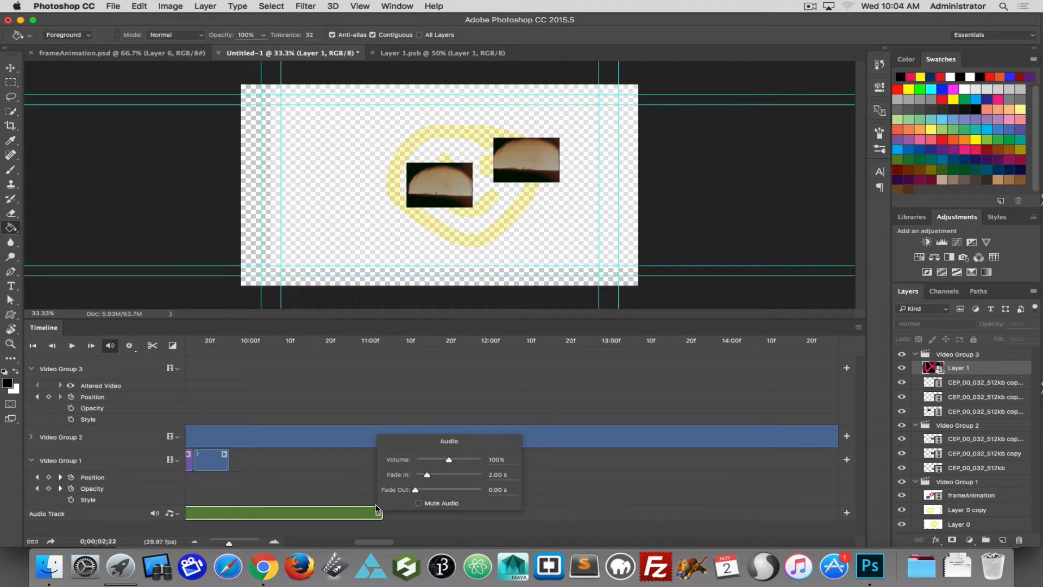
click(226, 513)
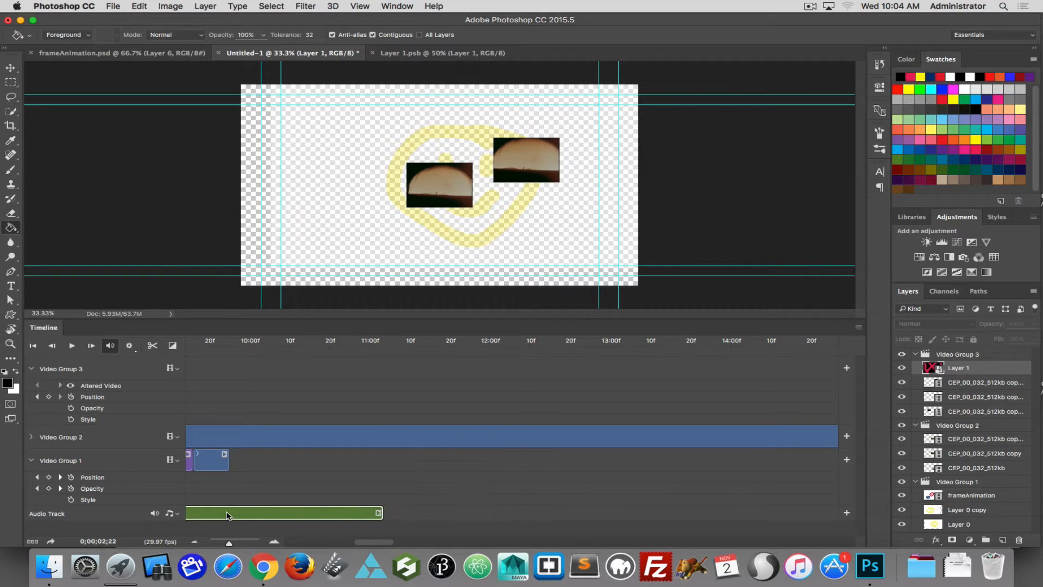
- Review the mute option in the gun salute clip's audio settings, and mute the whole audio track
right_click(226, 512)
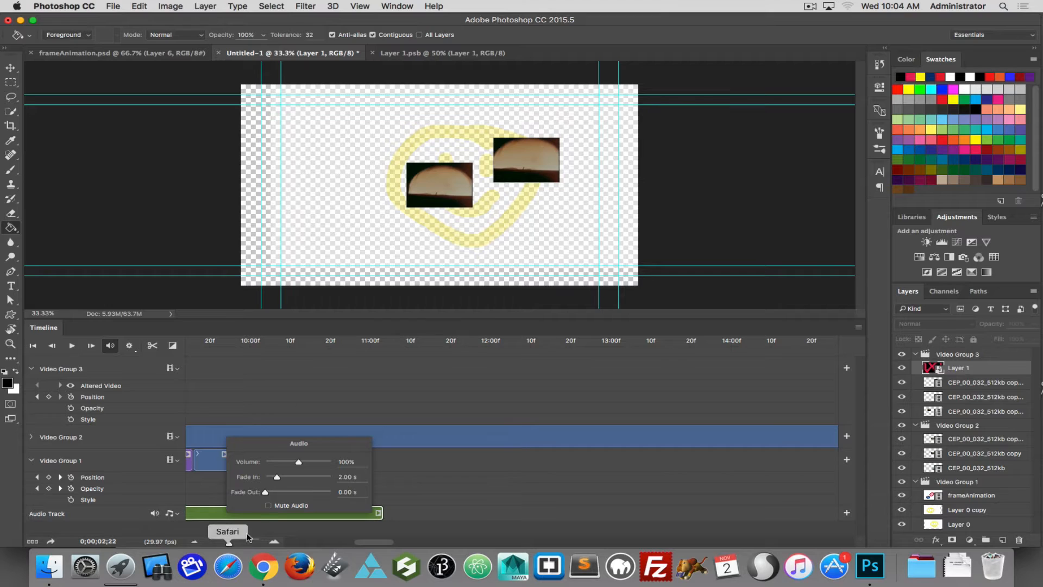
click(268, 505)
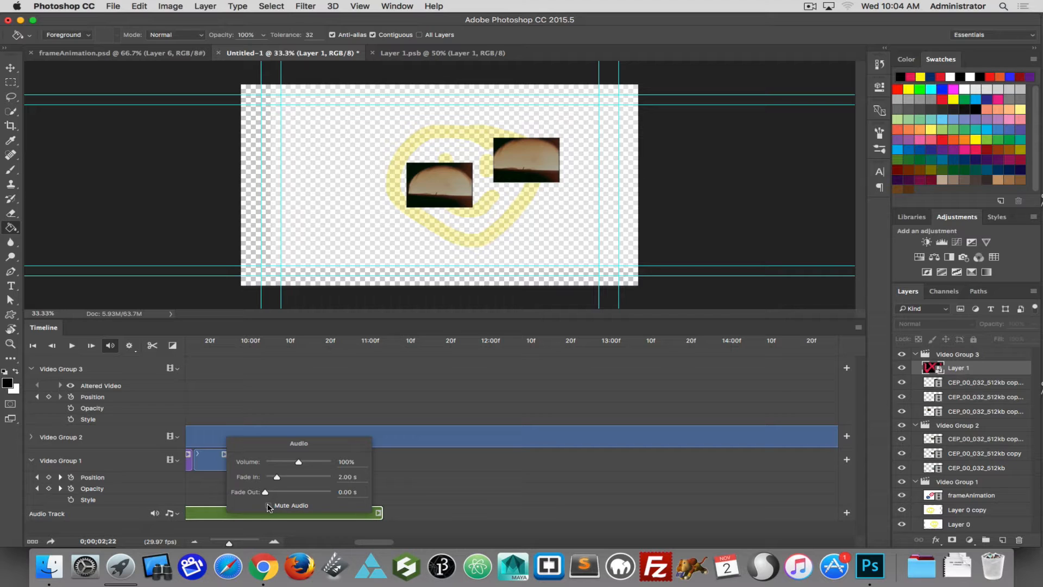
click(156, 514)
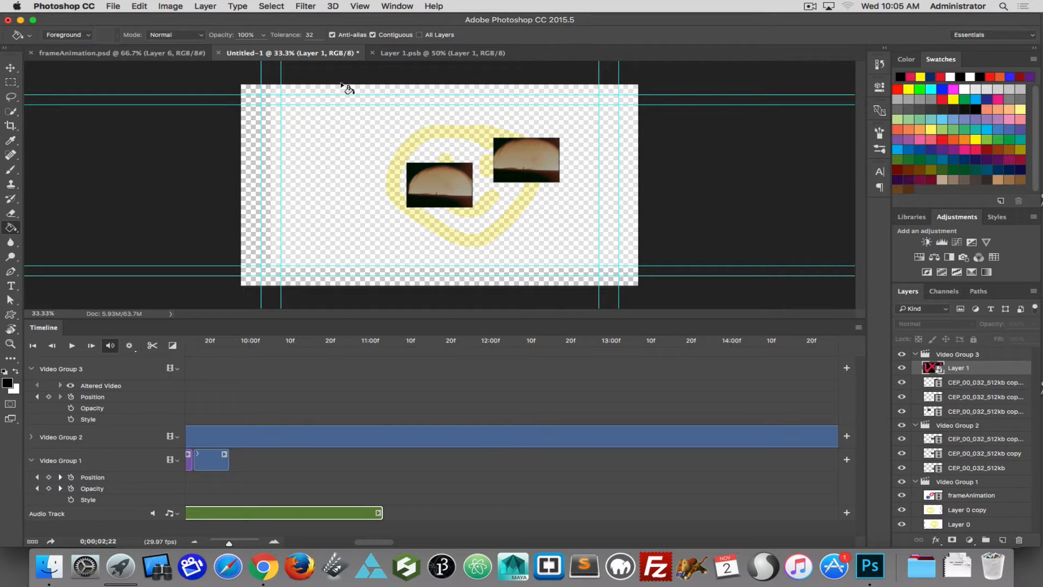
- In Layer 1.psb, add a new layer and paint a yellow circle around the center of the red X with the Brush tool
click(411, 54)
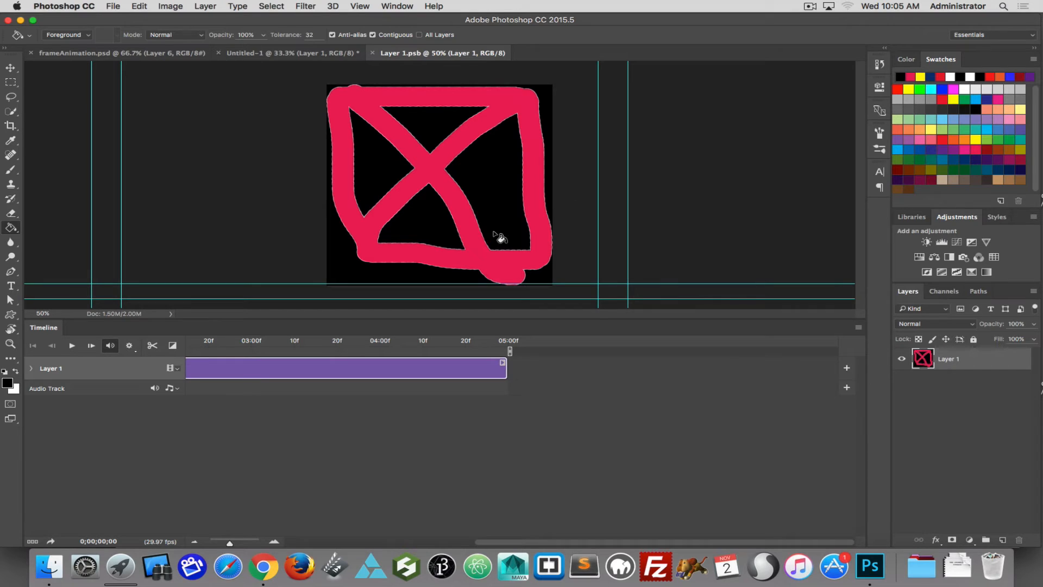
click(1002, 541)
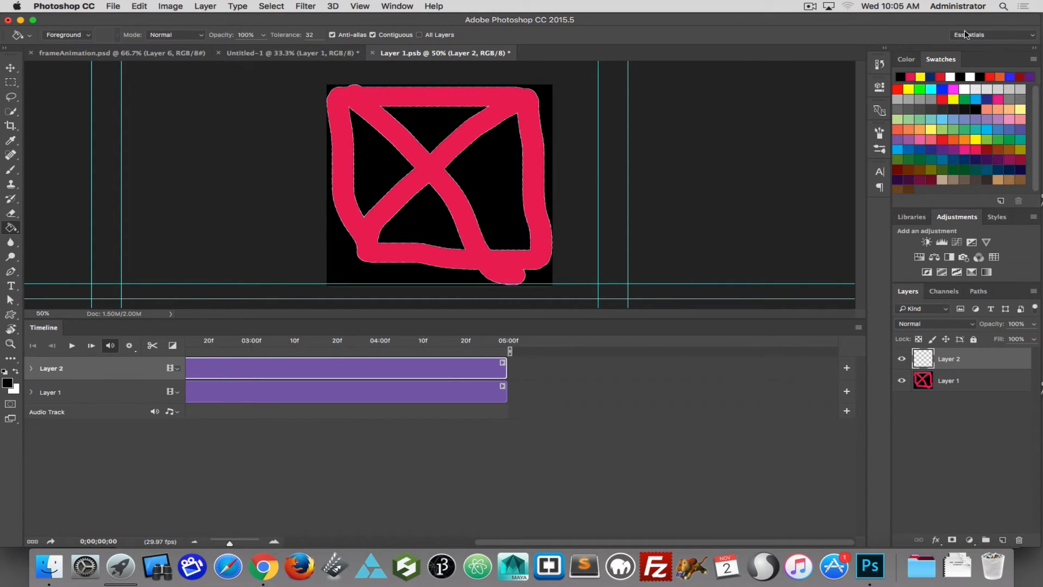
click(976, 138)
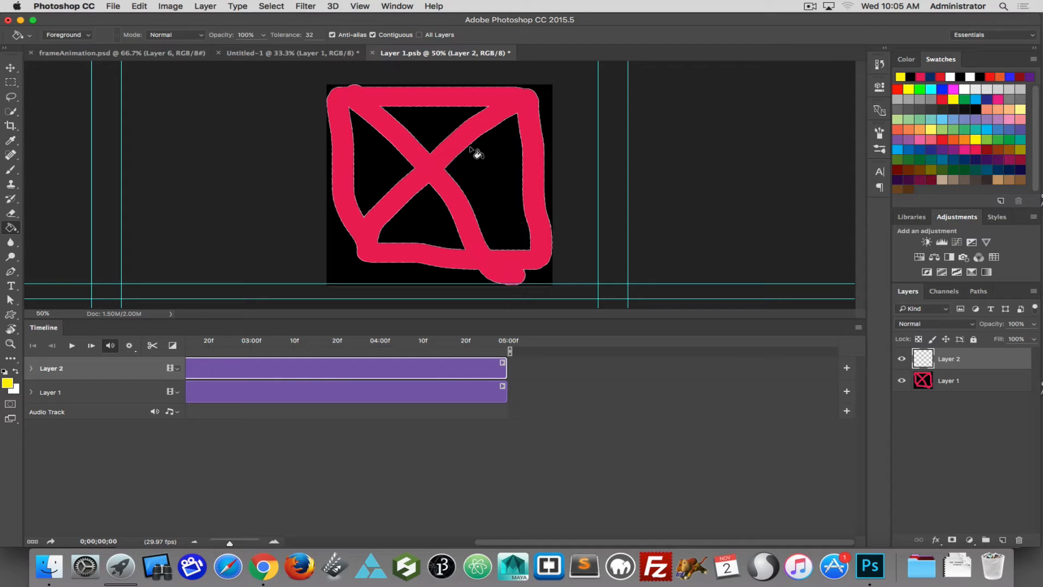
key(b)
mouse_move(468, 145)
mouse_down()
mouse_move(390, 156)
mouse_move(481, 182)
mouse_move(440, 135)
mouse_up()
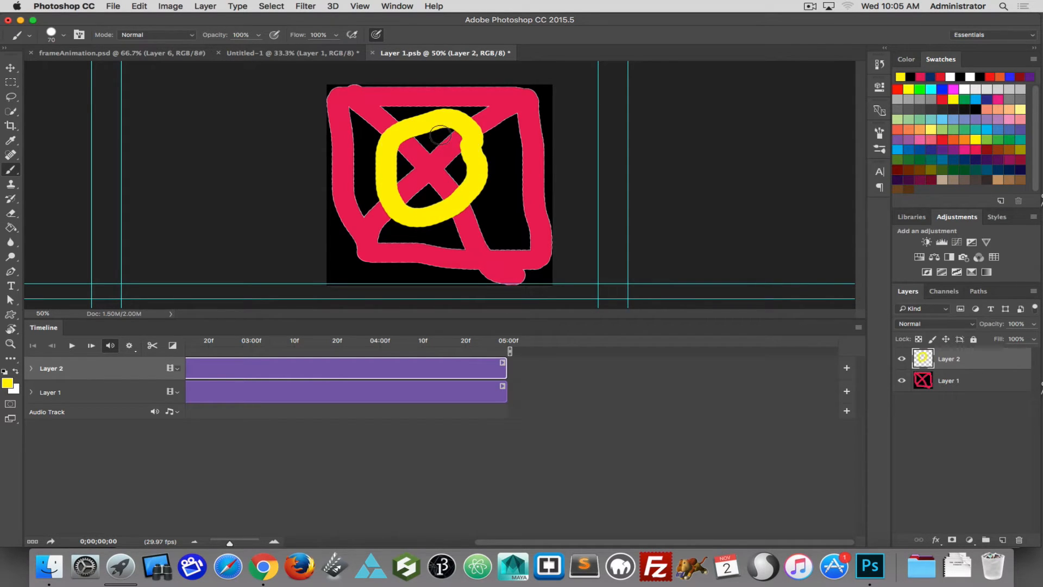
- Save and close Layer 1.psb, and move the main document's playhead to 0;00;04;29 to view the updated smart object
key(cmd+s)
click(372, 53)
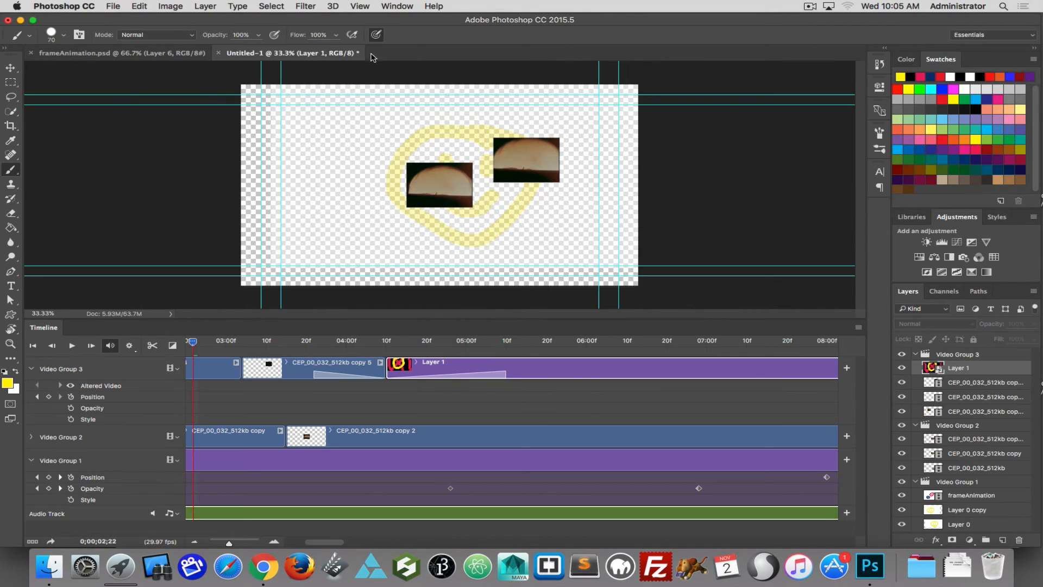
click(370, 341)
drag(383, 341, 462, 334)
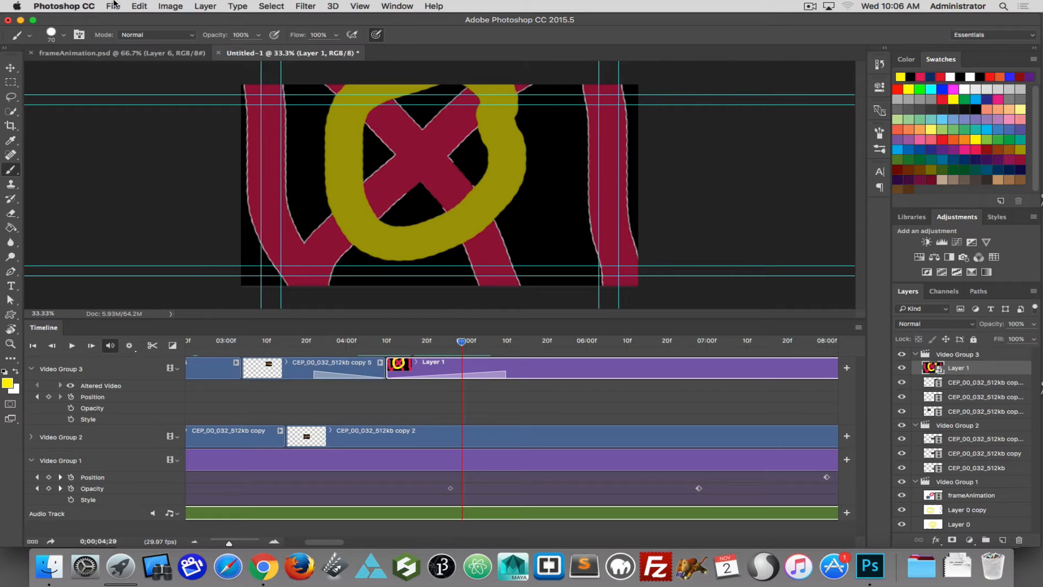
- Save the video document to the Desktop as videoAnimation.psd in Photoshop format with Maximize Compatibility on
key(super+shift+s)
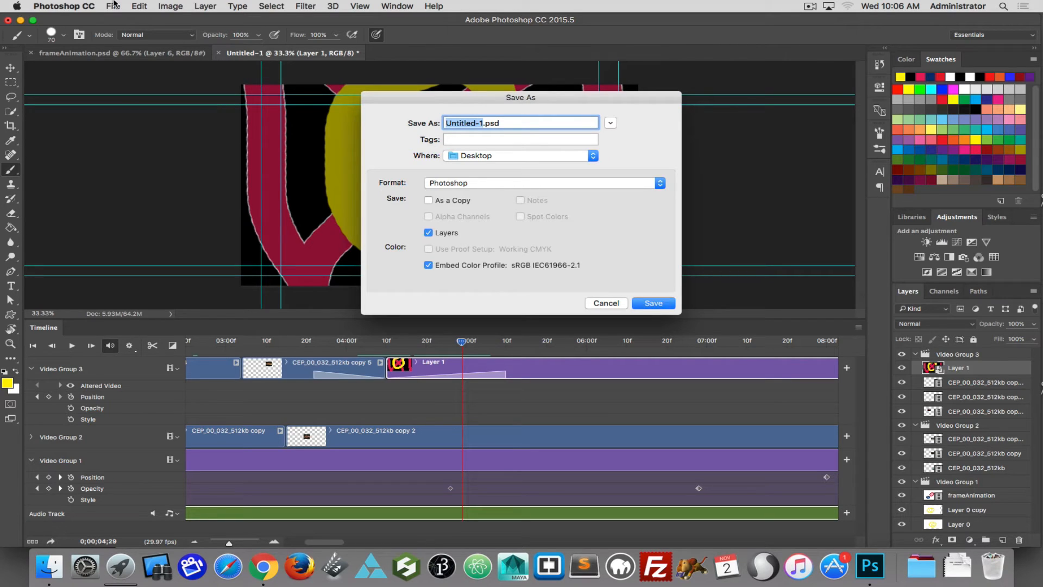
text(videoAnimation)
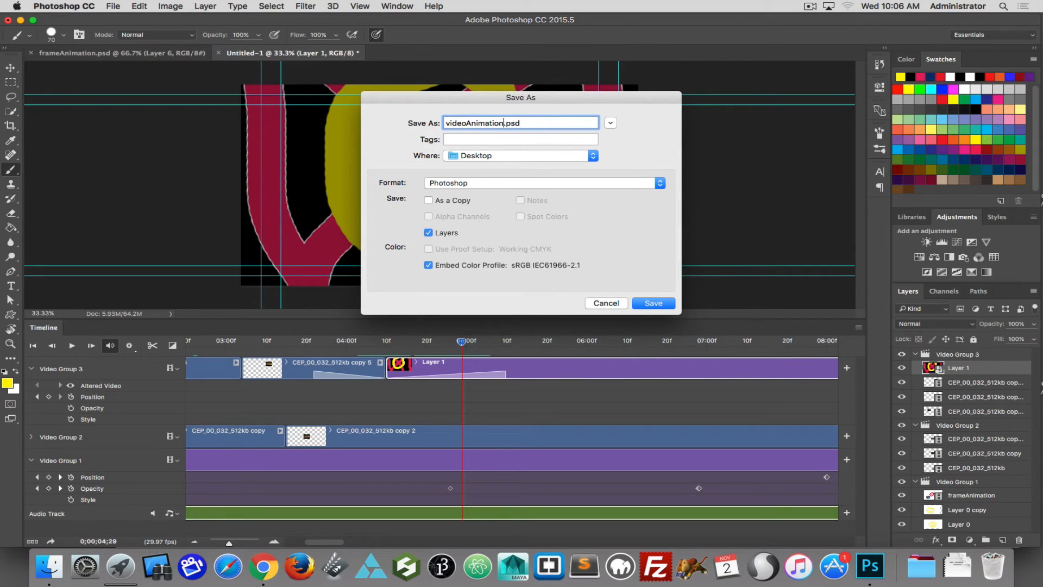
key(Return)
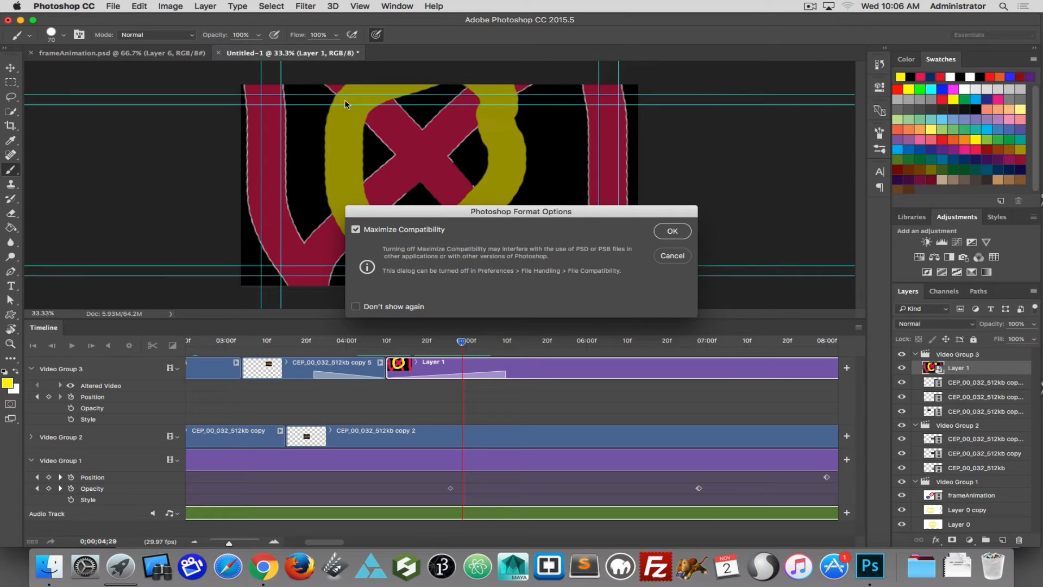
click(666, 233)
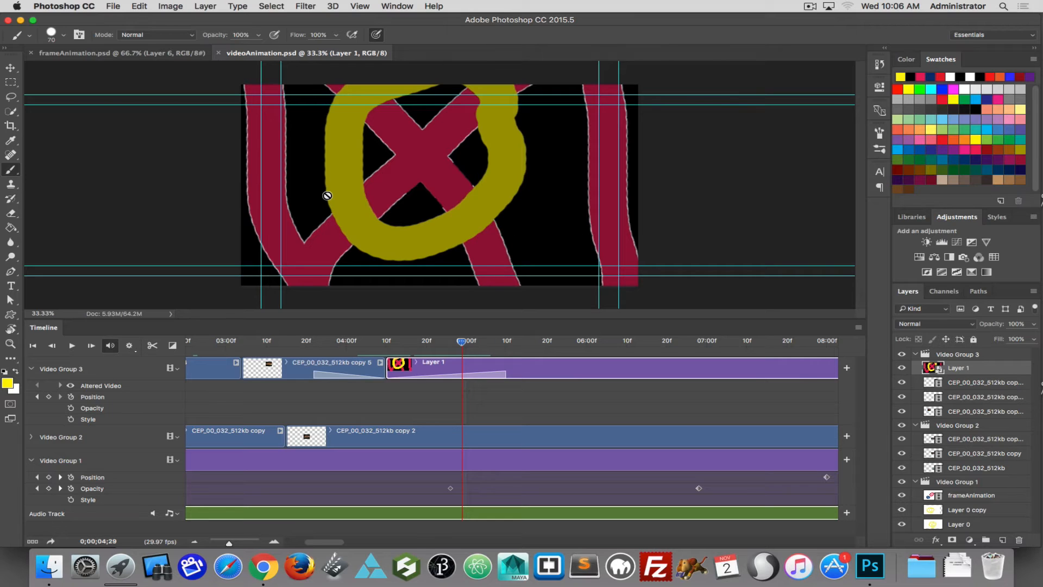
- Open the Render Video settings for videoAnimation.psd and keep Adobe Media Encoder instead of Photoshop Image Sequence as the output method
click(113, 7)
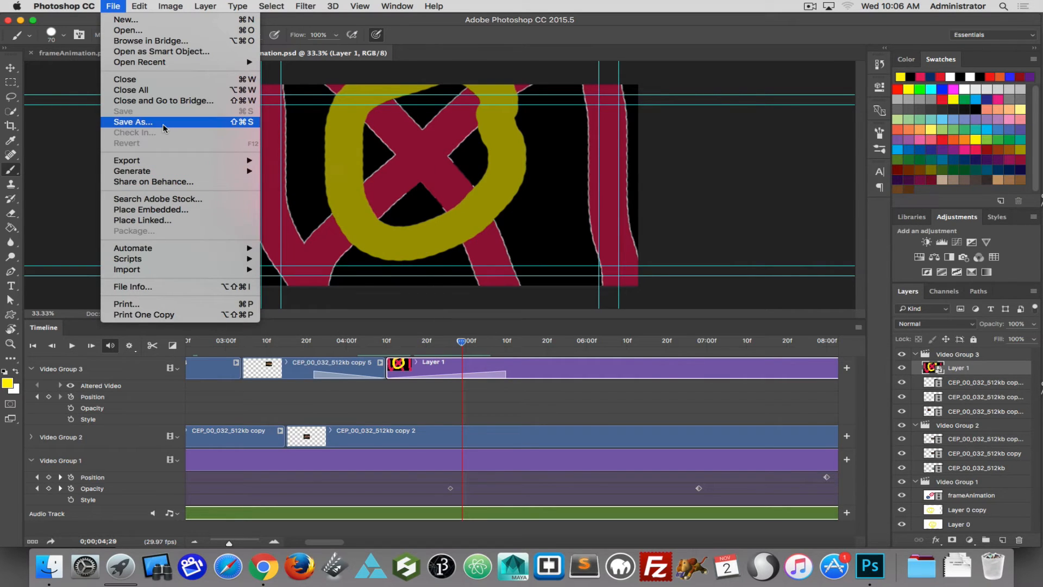
mouse_move(162, 160)
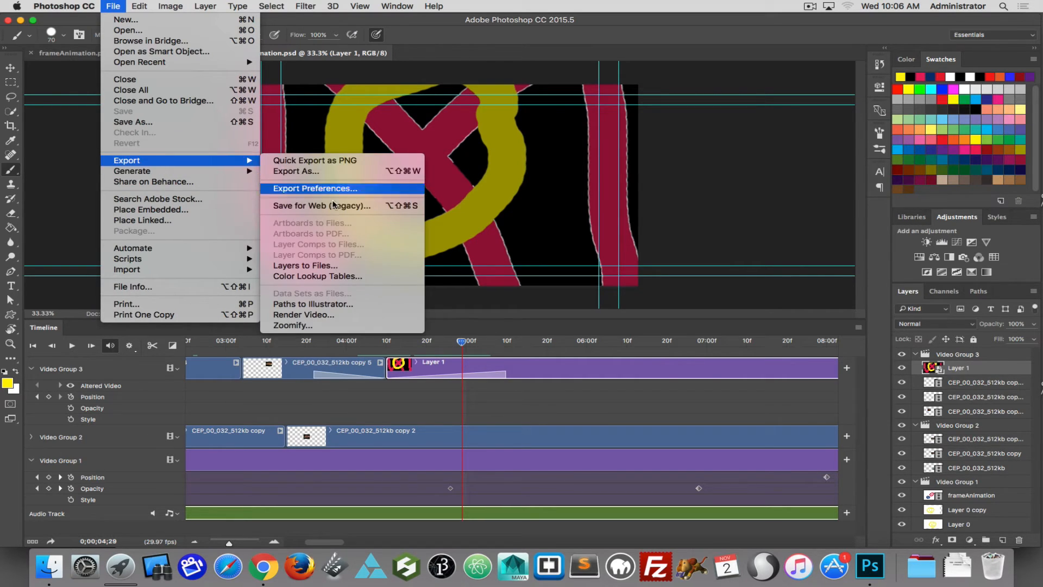
click(326, 316)
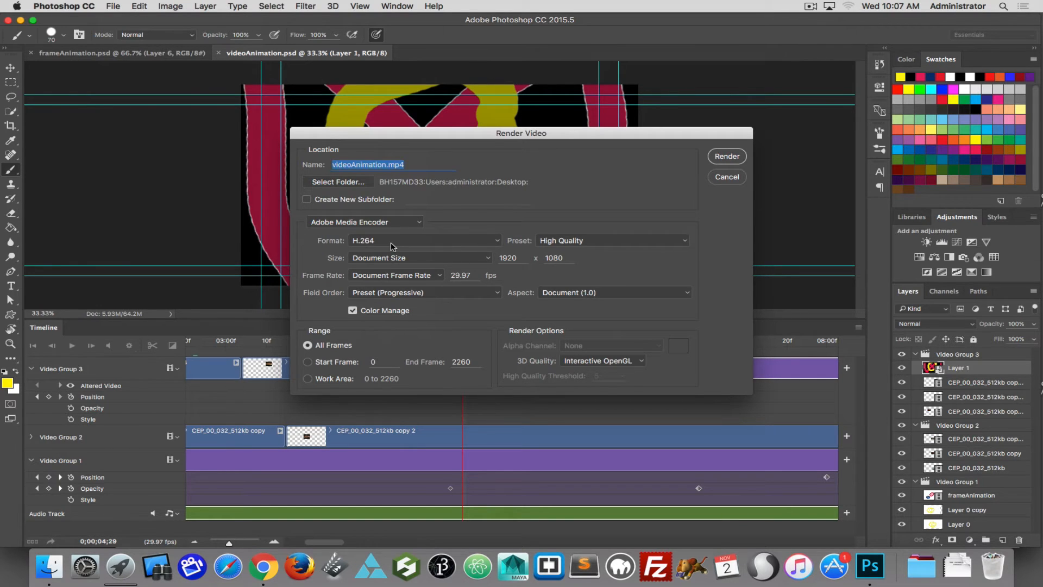
click(391, 222)
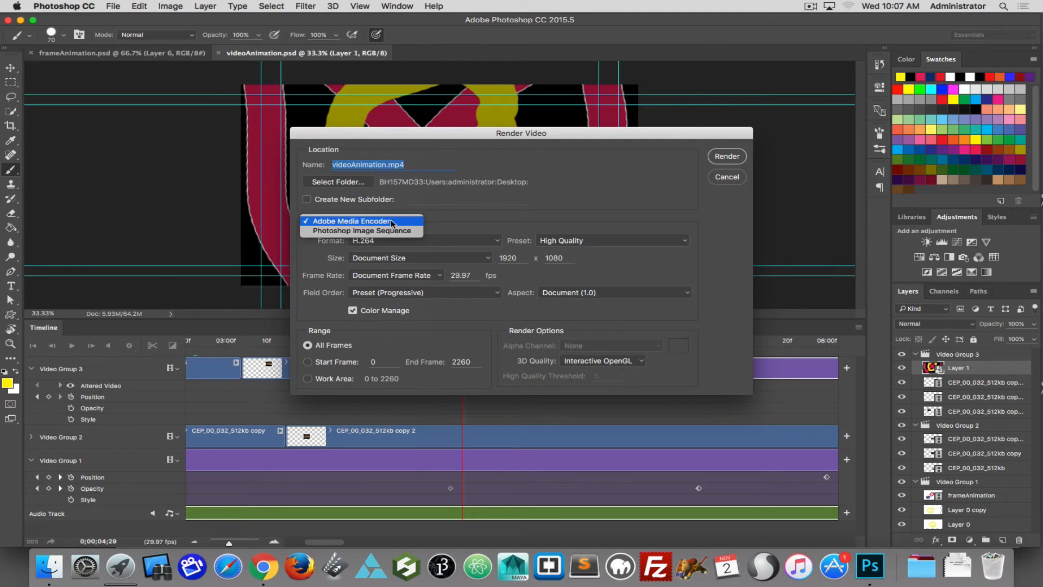
click(432, 213)
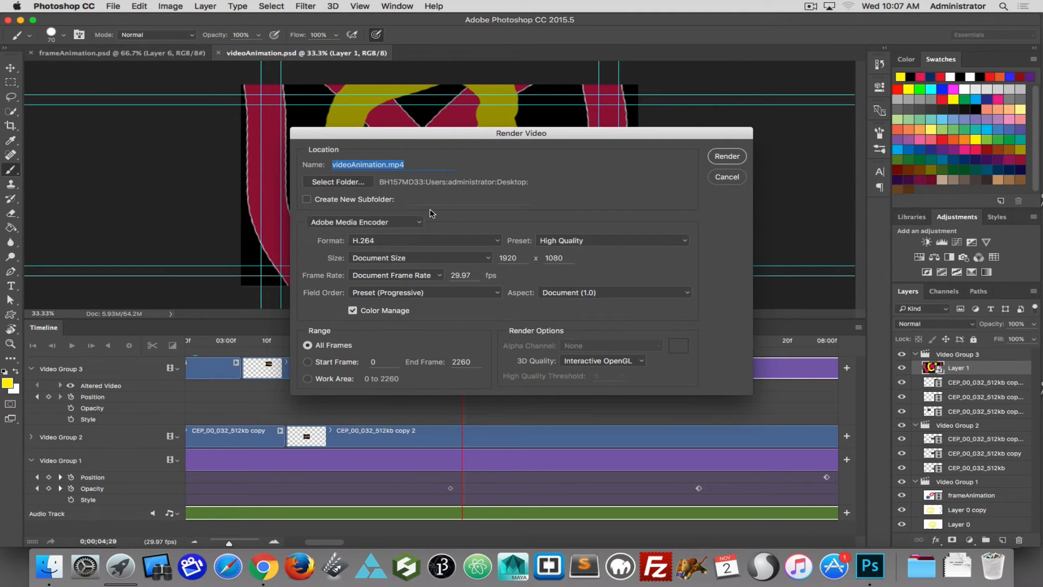
click(396, 221)
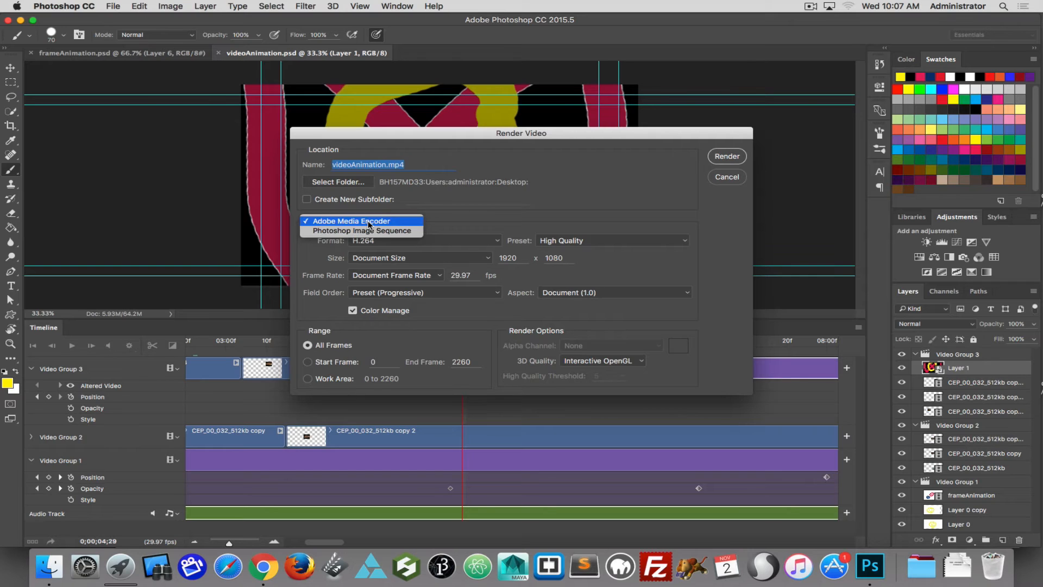
click(369, 221)
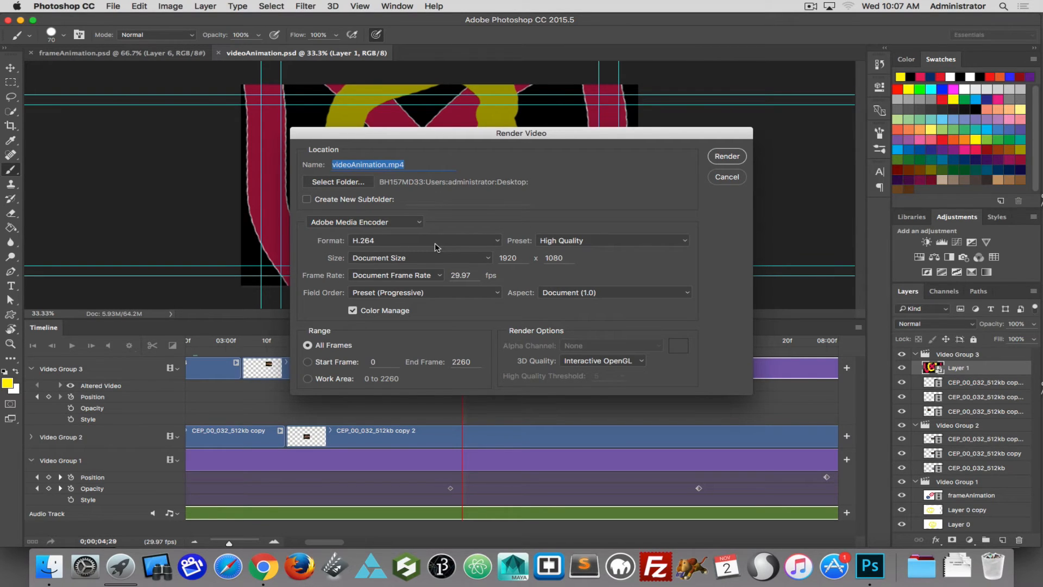
- Render all frames to videoAnimation.mp4 on the Desktop in H.264, High Quality, at document size and the document frame rate
click(455, 242)
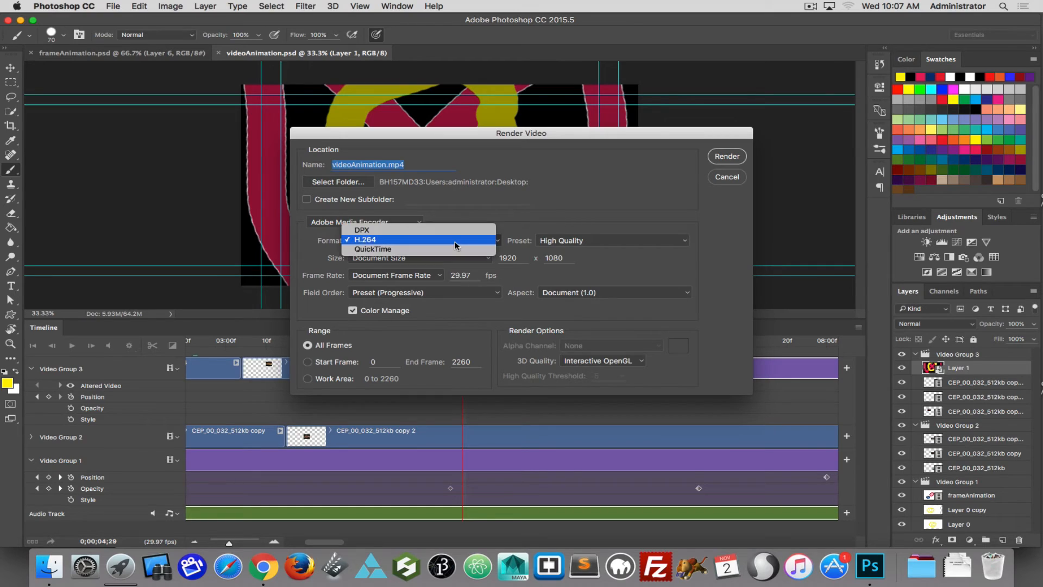
click(274, 257)
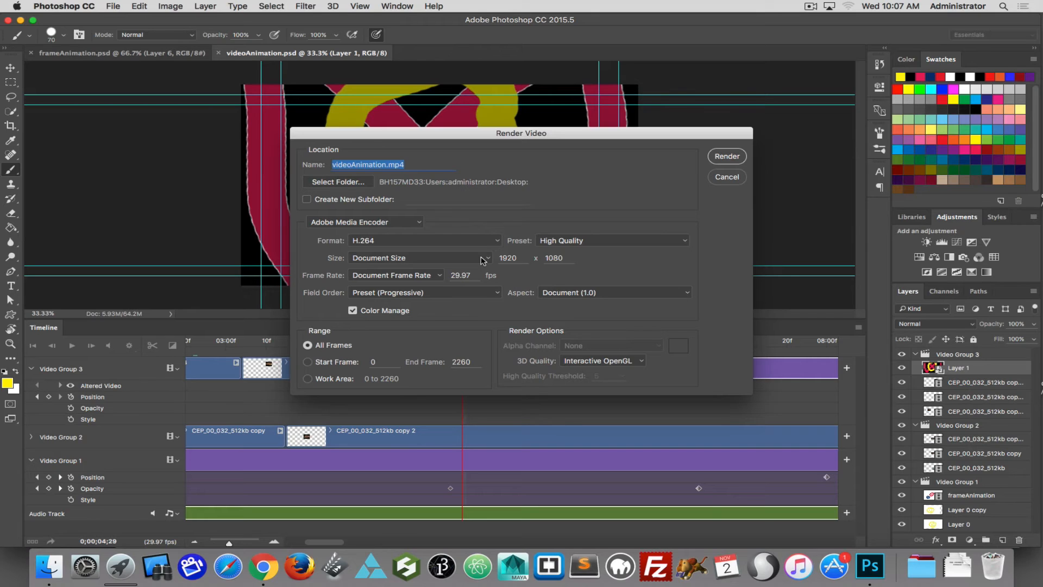
click(417, 276)
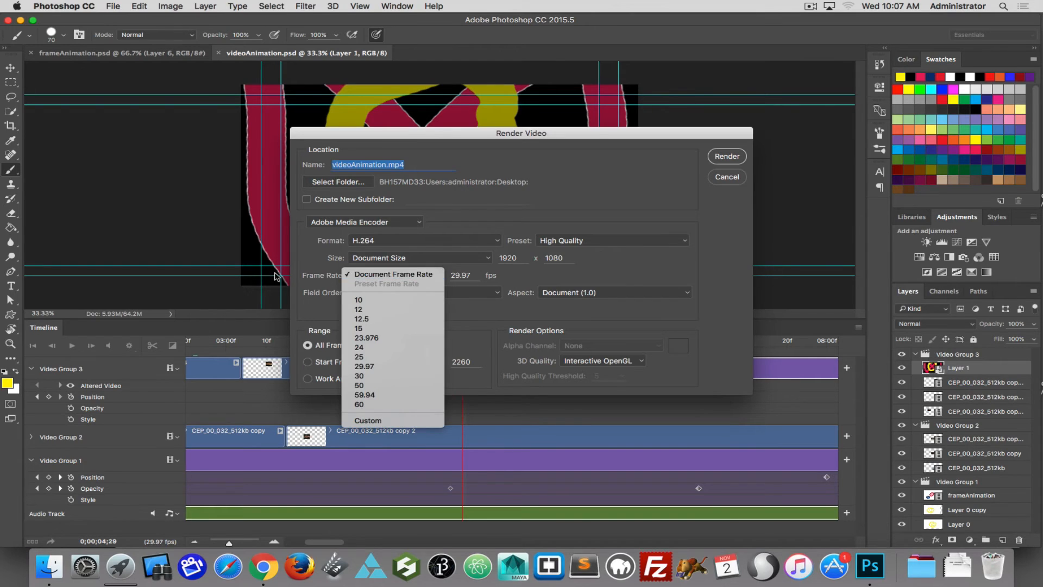
click(309, 256)
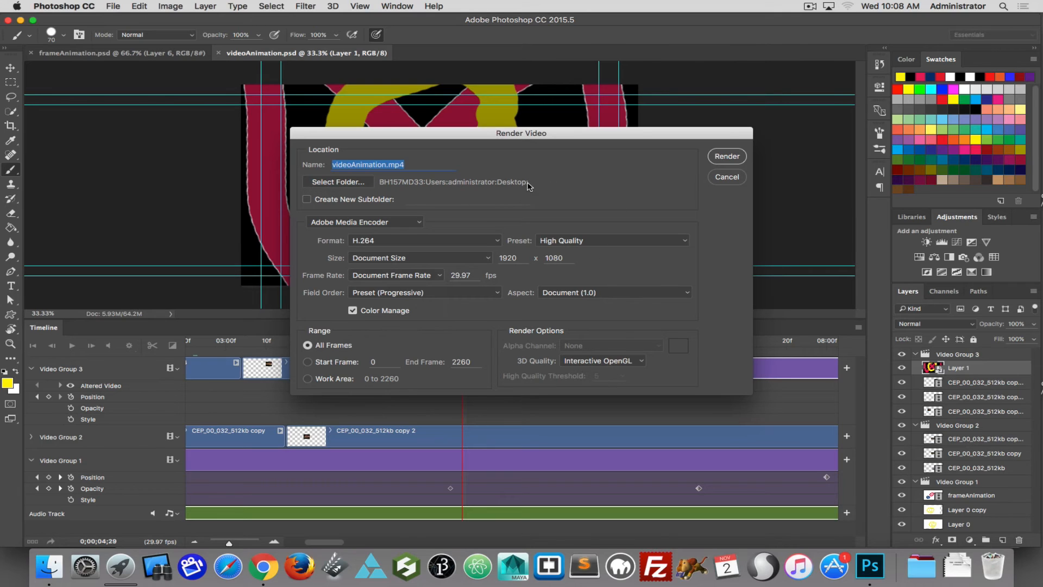
click(733, 157)
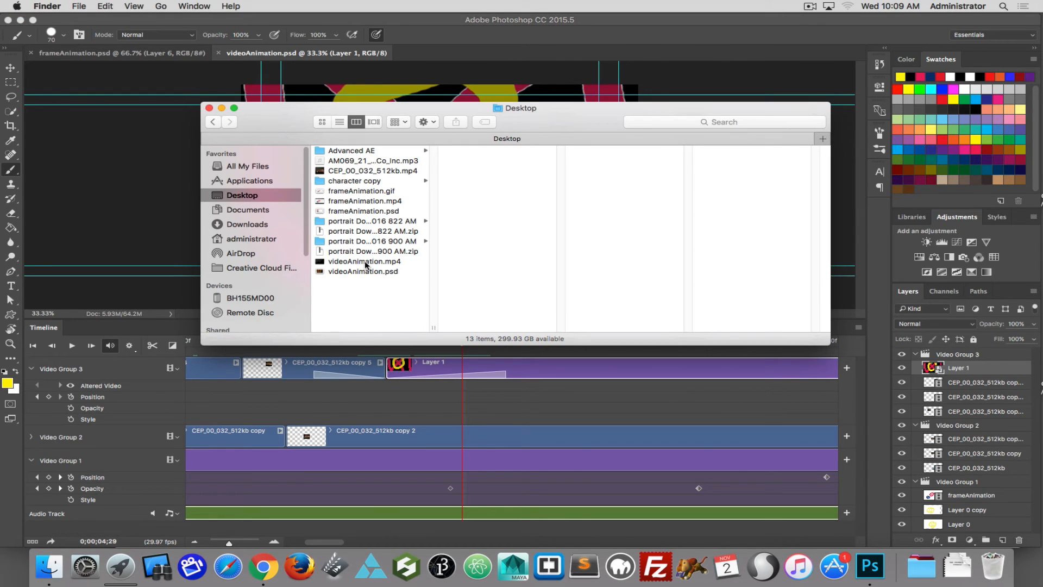
- Open videoAnimation.mp4 from the Desktop in QuickTime Player, play it to about 00:16, pause it, and quit the player
click(365, 263)
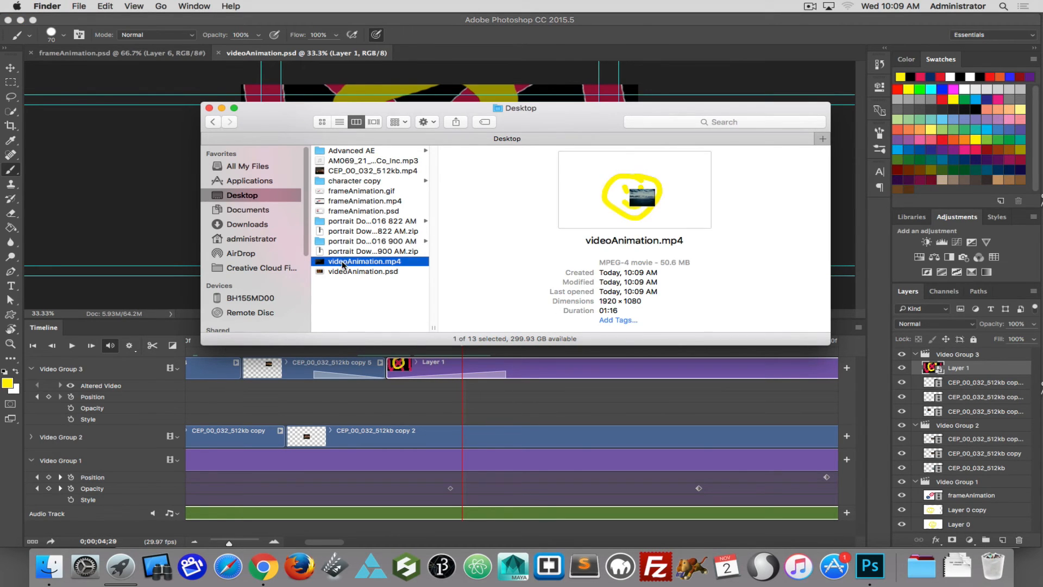
double_click(322, 263)
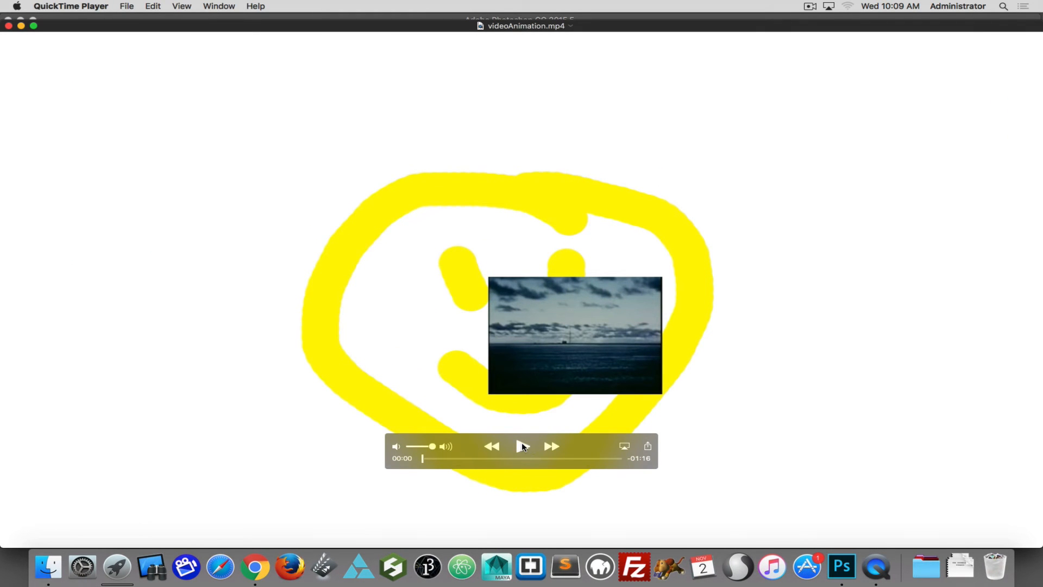
click(522, 445)
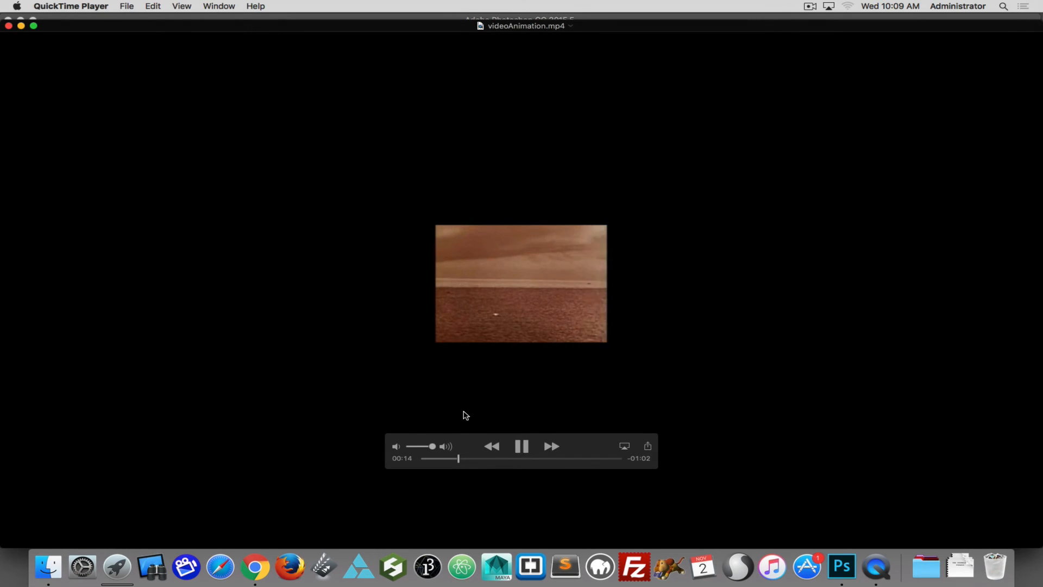
click(520, 448)
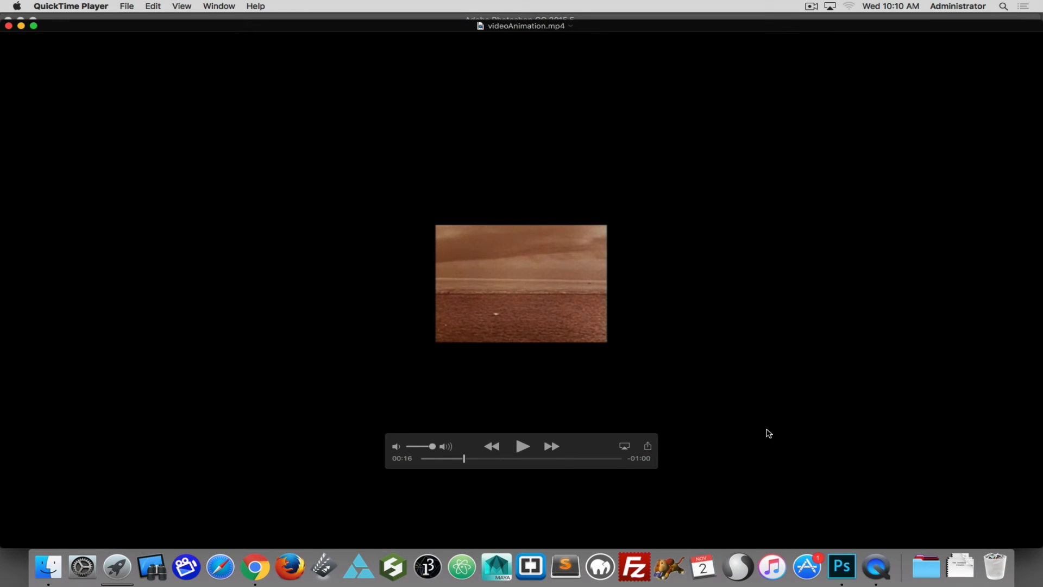
key(super+q)
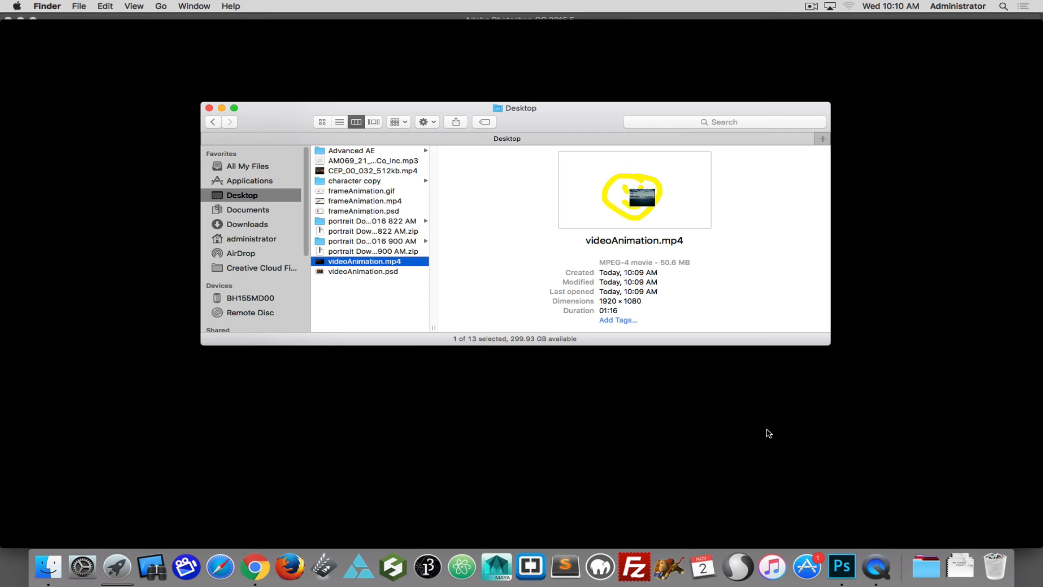
- Switch to Photoshop, review the Render Video settings for videoAnimation.psd, and close them without rendering
click(842, 567)
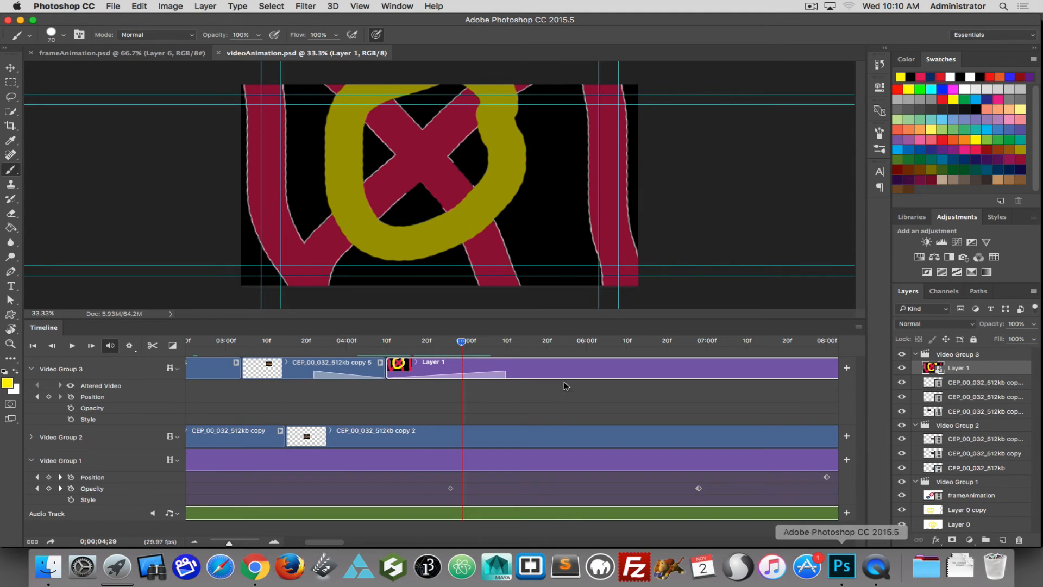
click(112, 6)
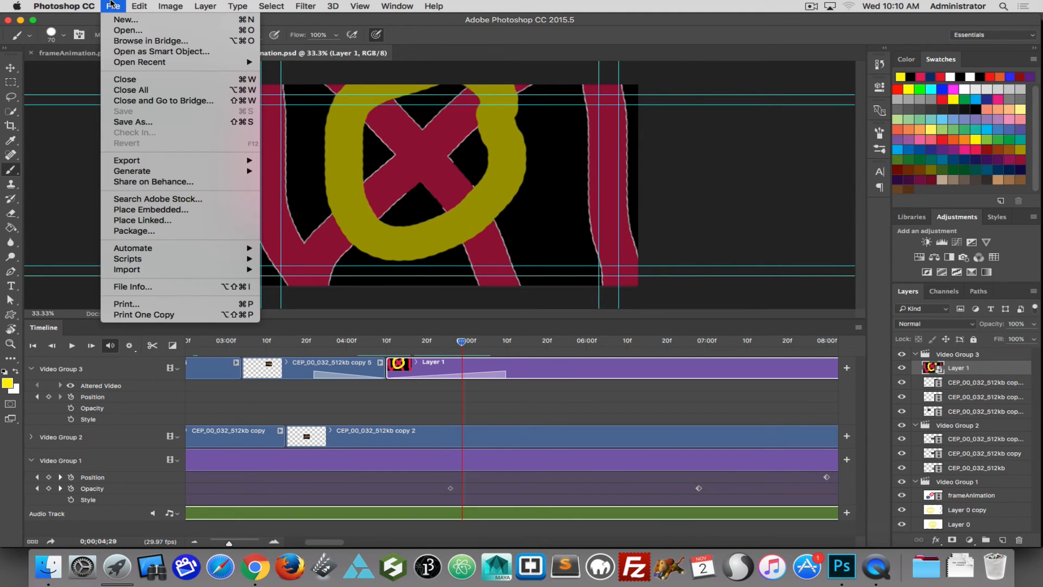
mouse_move(163, 160)
click(303, 316)
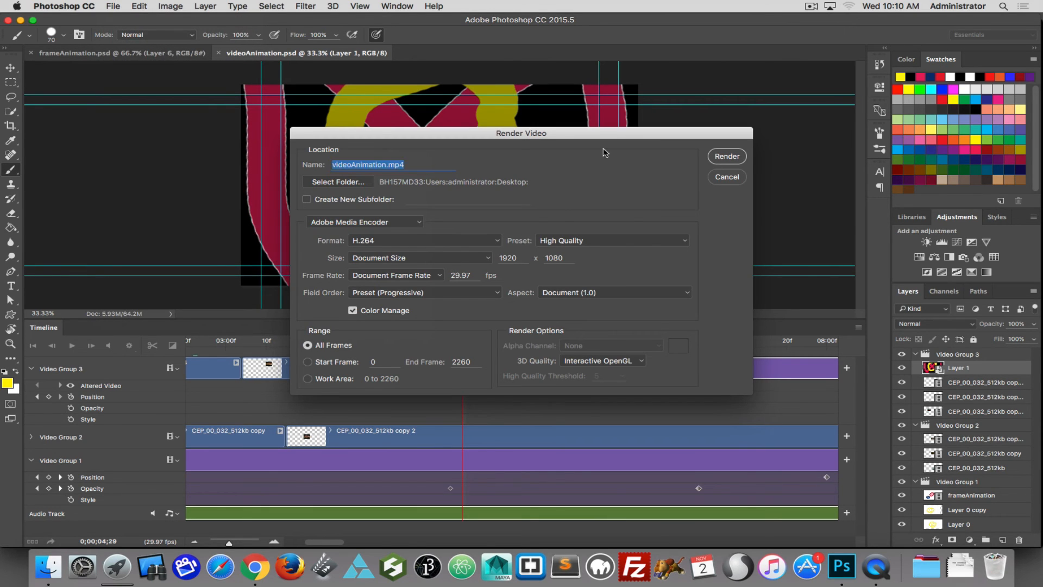
click(726, 177)
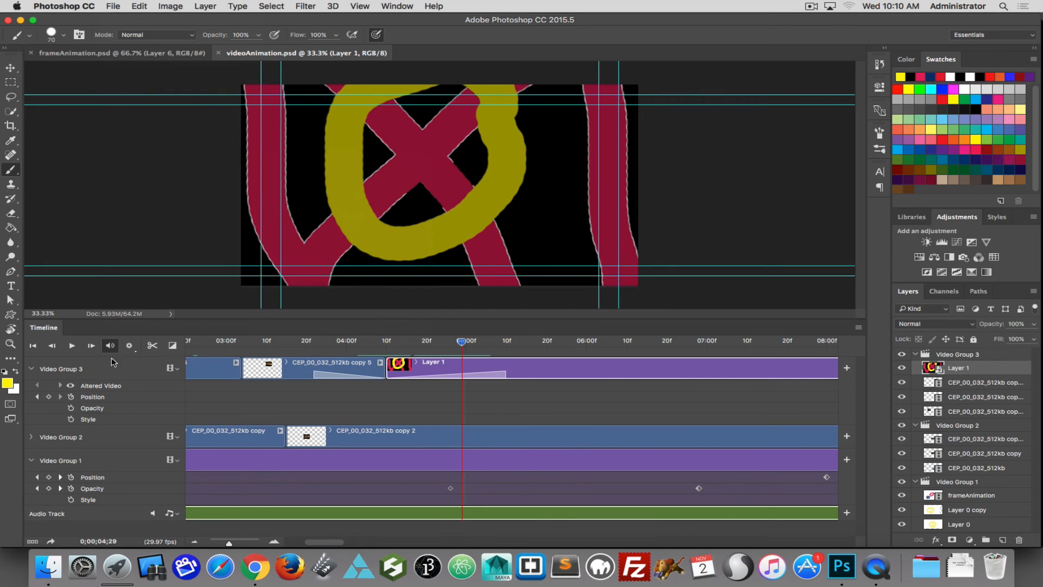
- Look through Video Group 3's track options and the available timeline transitions without applying any
click(165, 369)
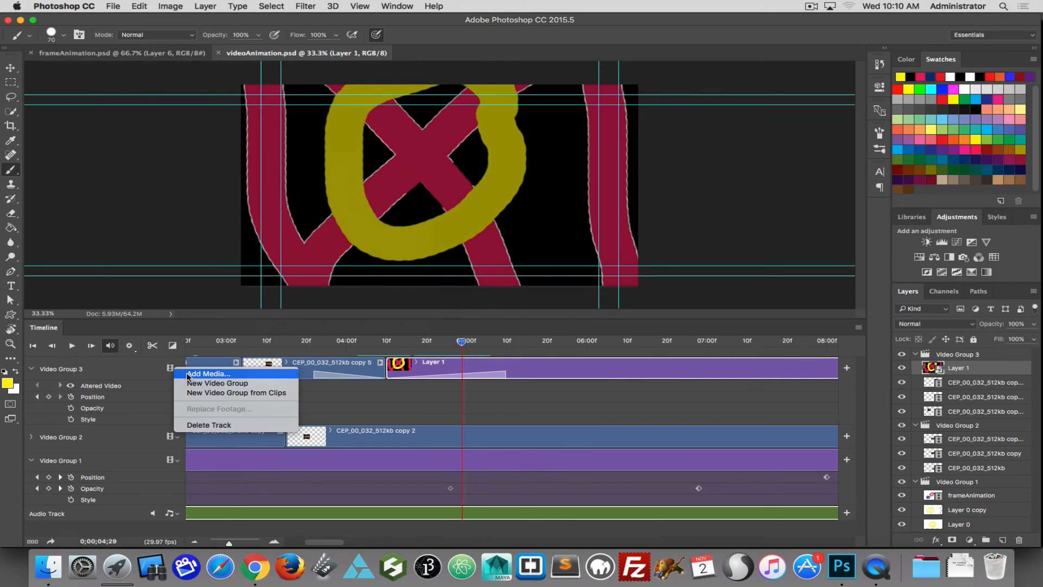
click(134, 371)
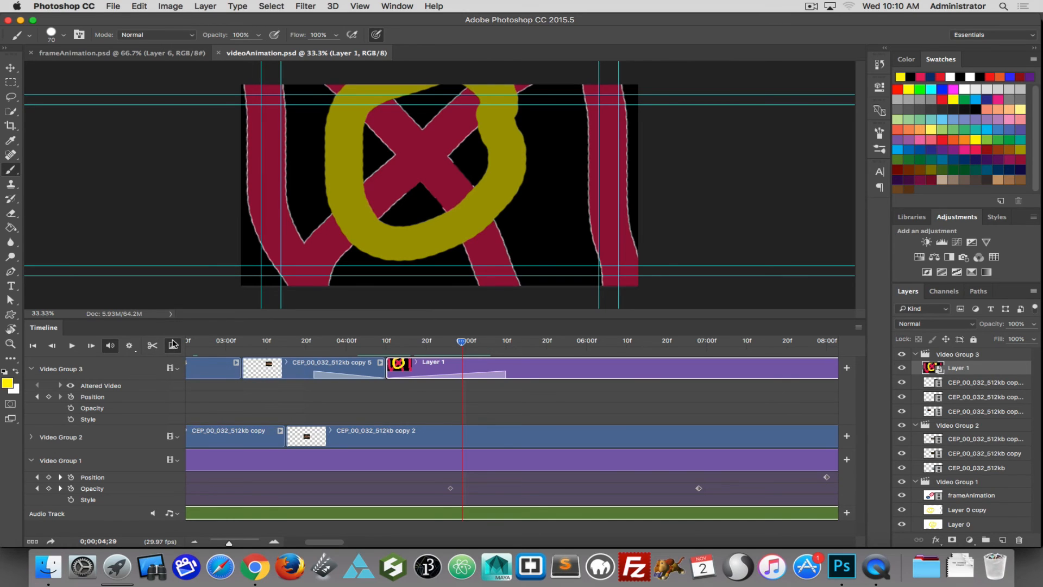
click(173, 345)
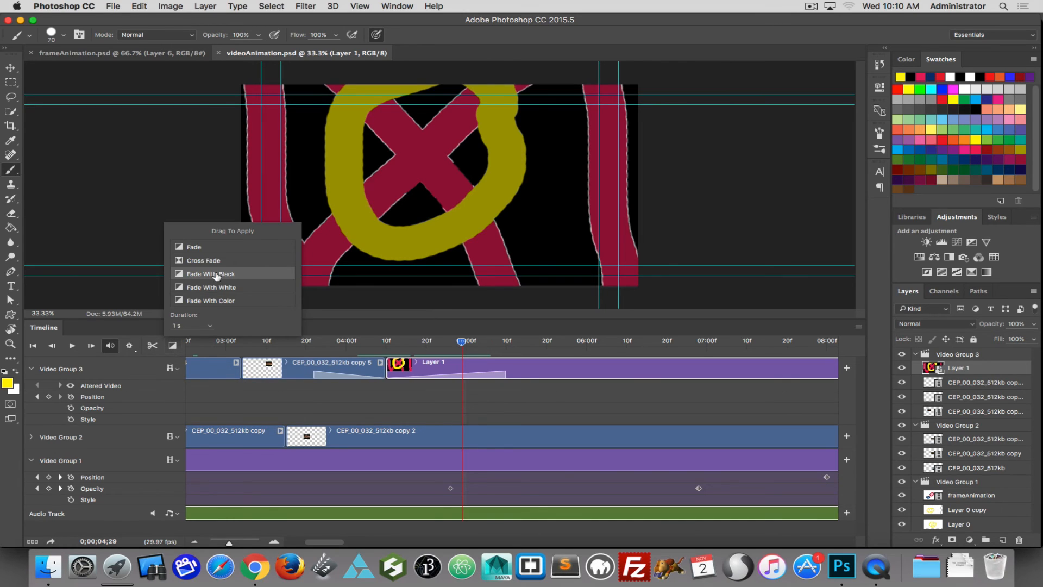
click(151, 376)
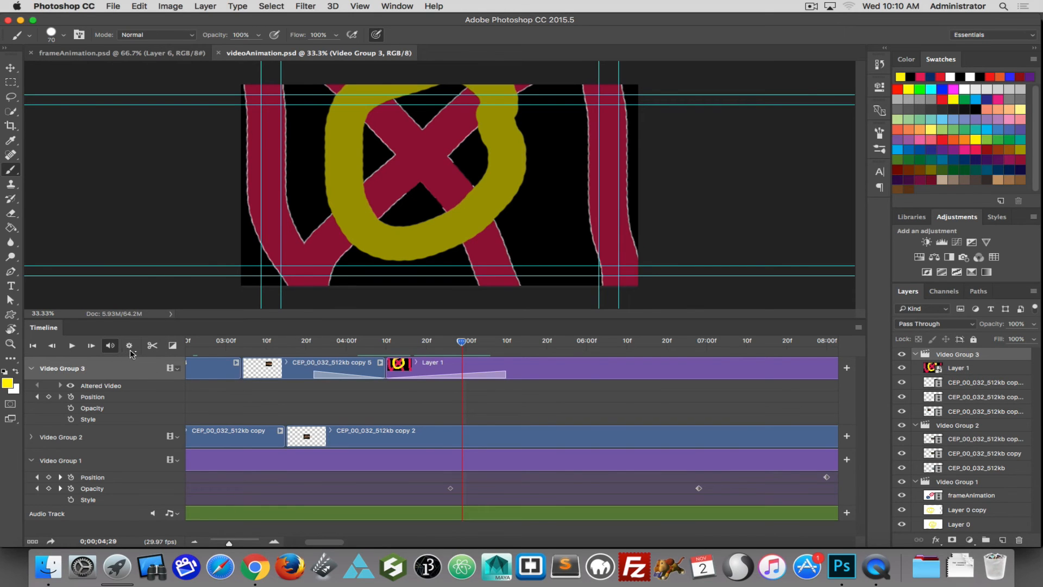
- Move the playhead to 0:00:06:19 and inspect the audio clip's volume and fade settings
click(663, 342)
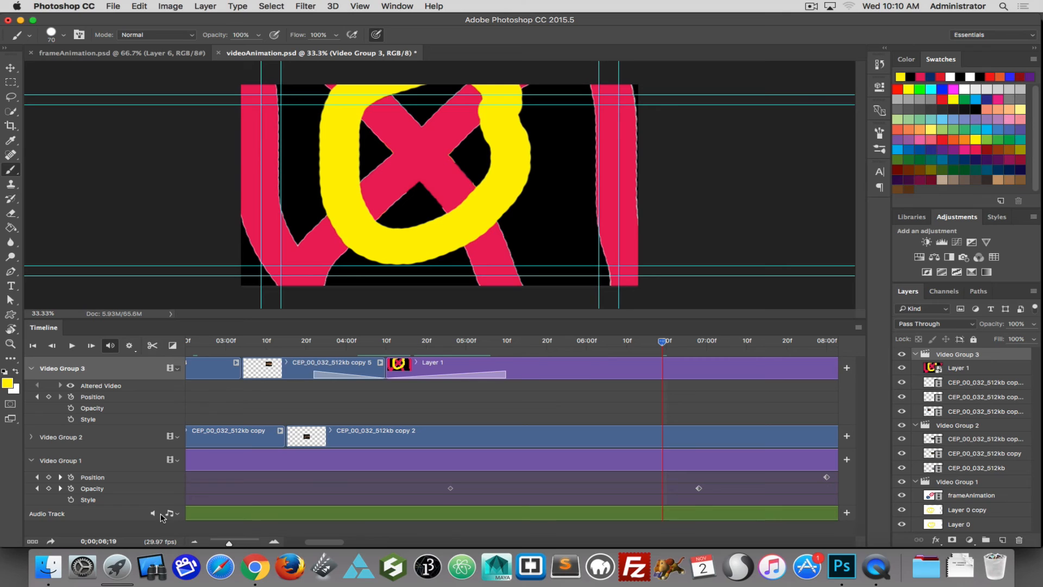
right_click(321, 519)
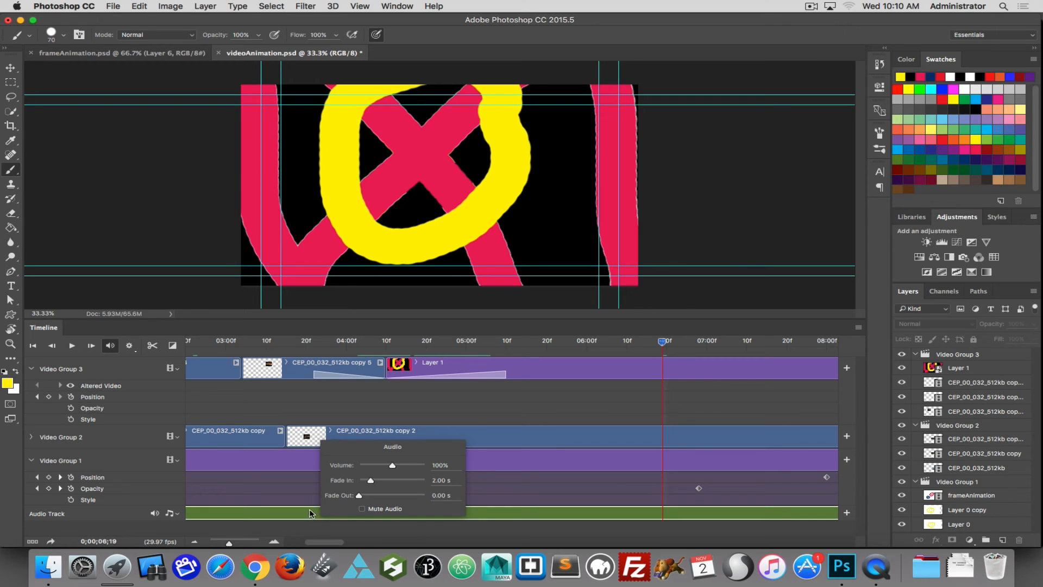
click(303, 511)
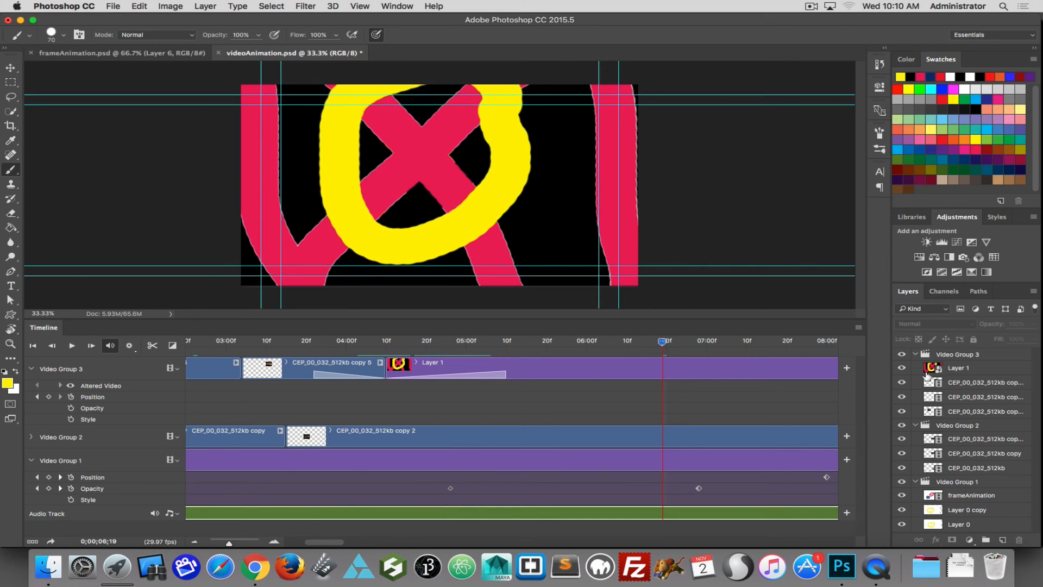
- Open the contents of the Layer 1 smart object, view frameAnimation.psd, and return to videoAnimation.psd
double_click(930, 510)
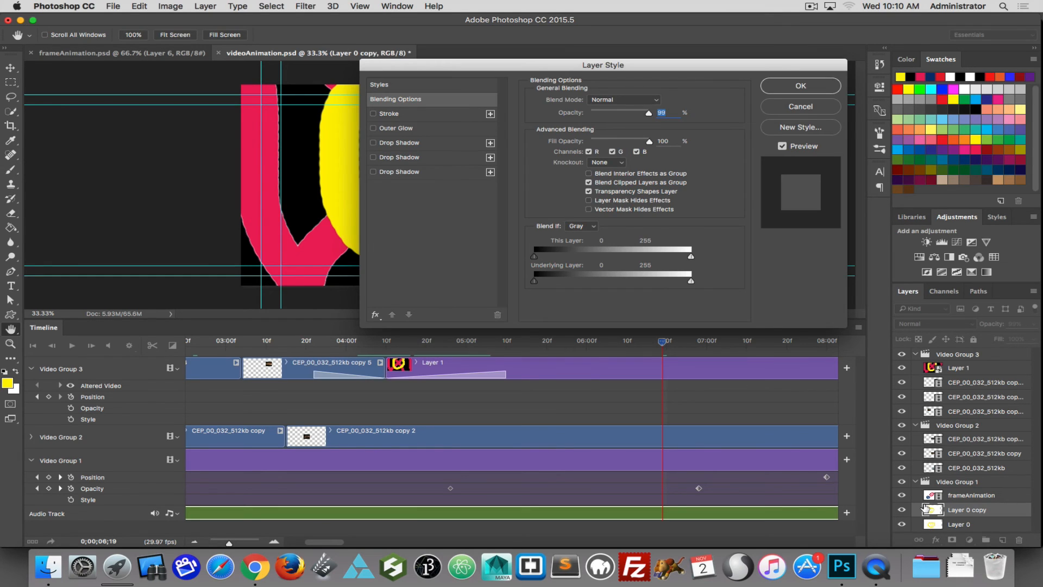
click(804, 111)
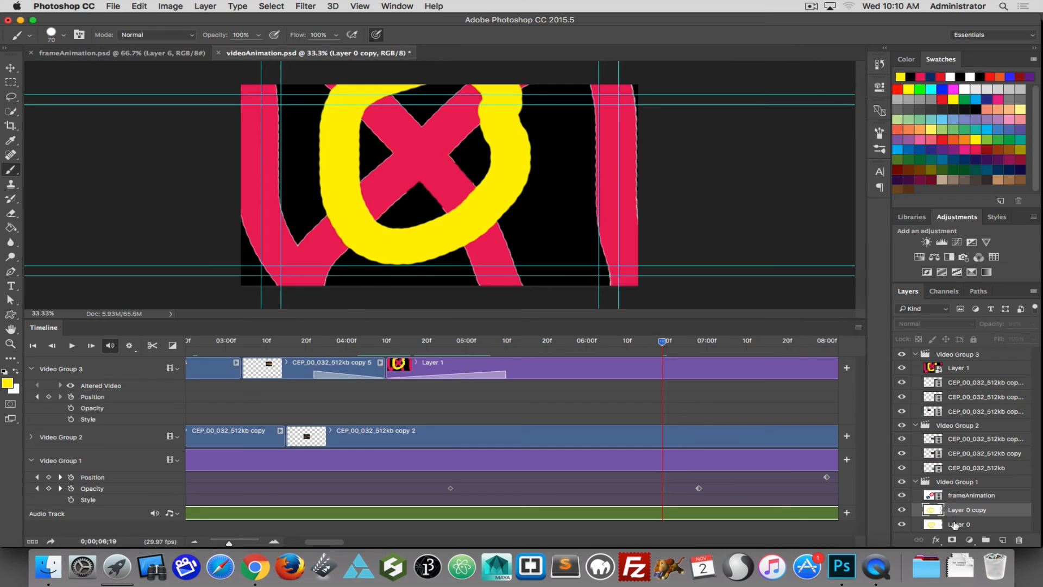
click(934, 369)
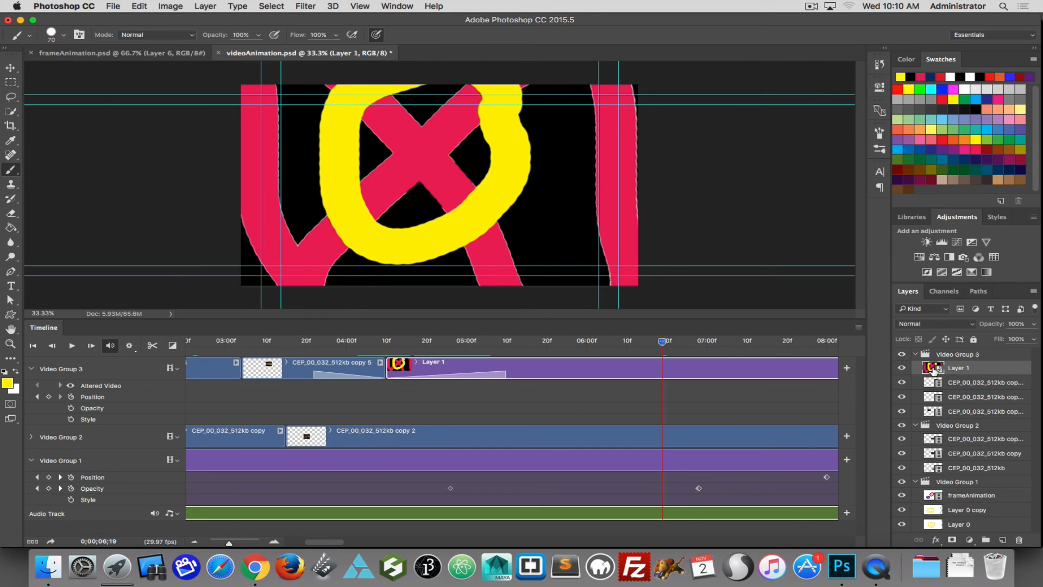
double_click(934, 369)
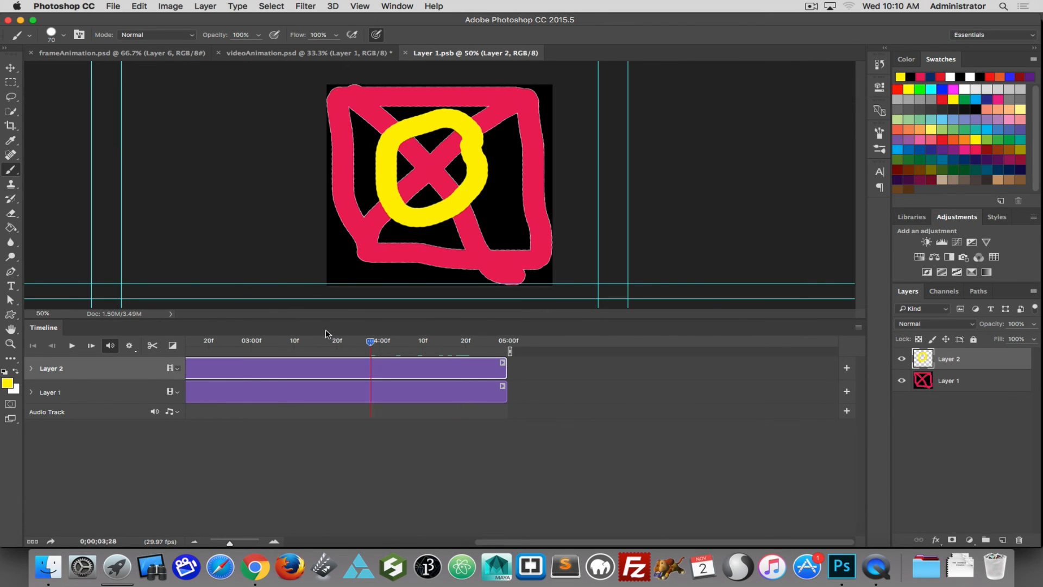
click(106, 54)
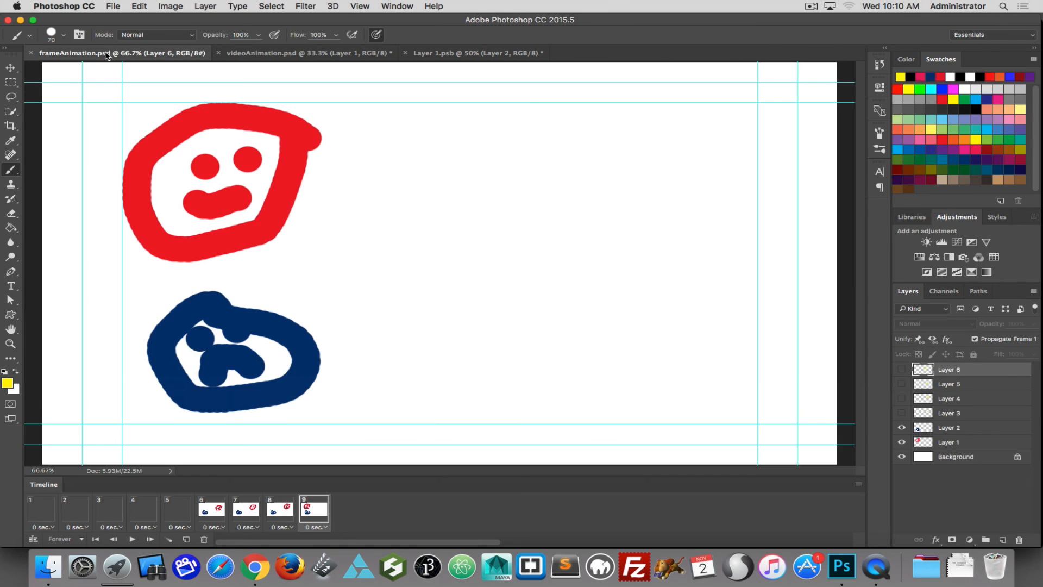
click(304, 53)
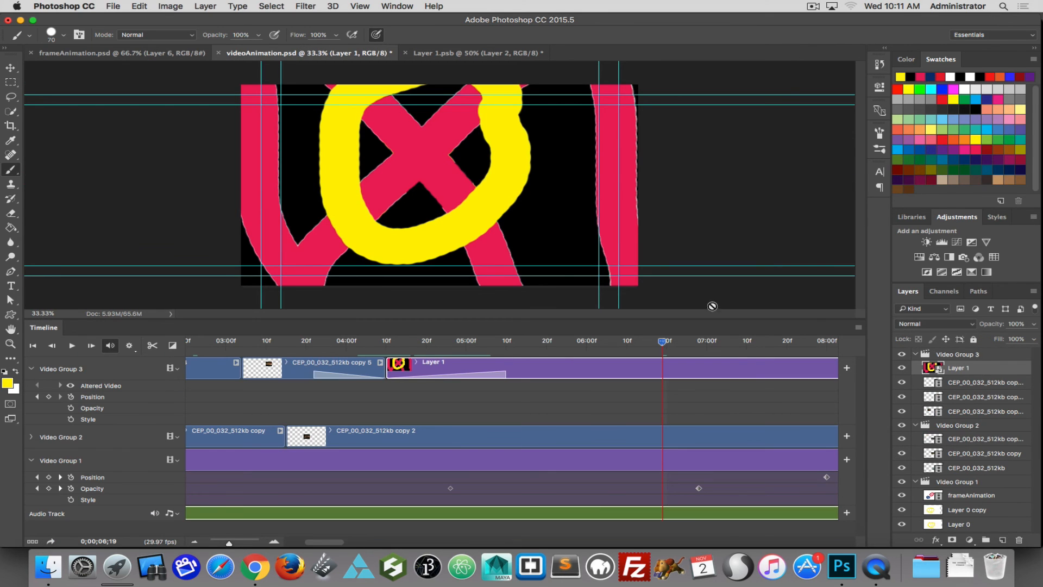
- Set the foreground colour to orange and convert Layer 0 copy in Video Group 1 to a smart object
click(943, 512)
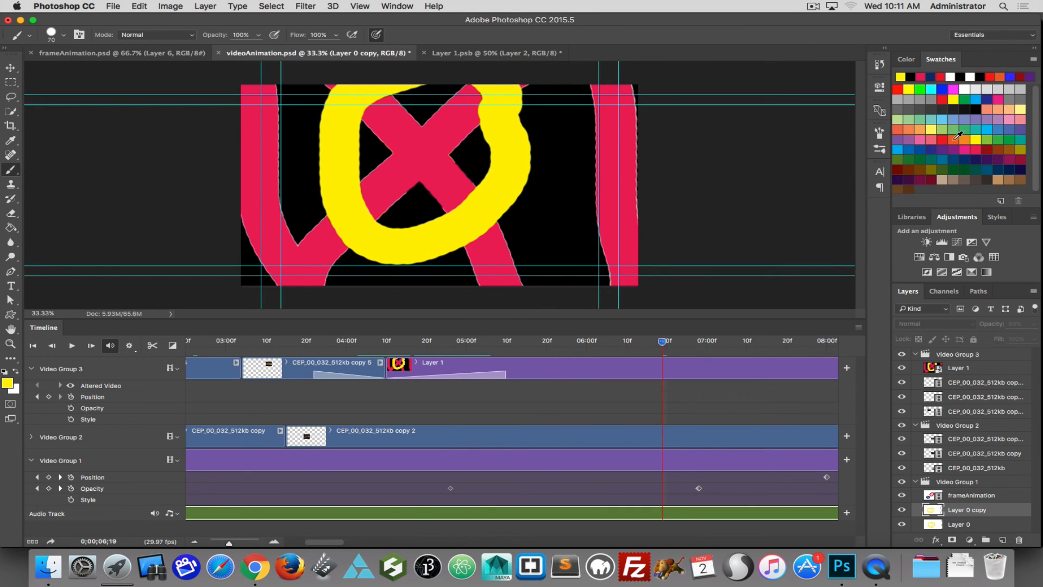
click(955, 139)
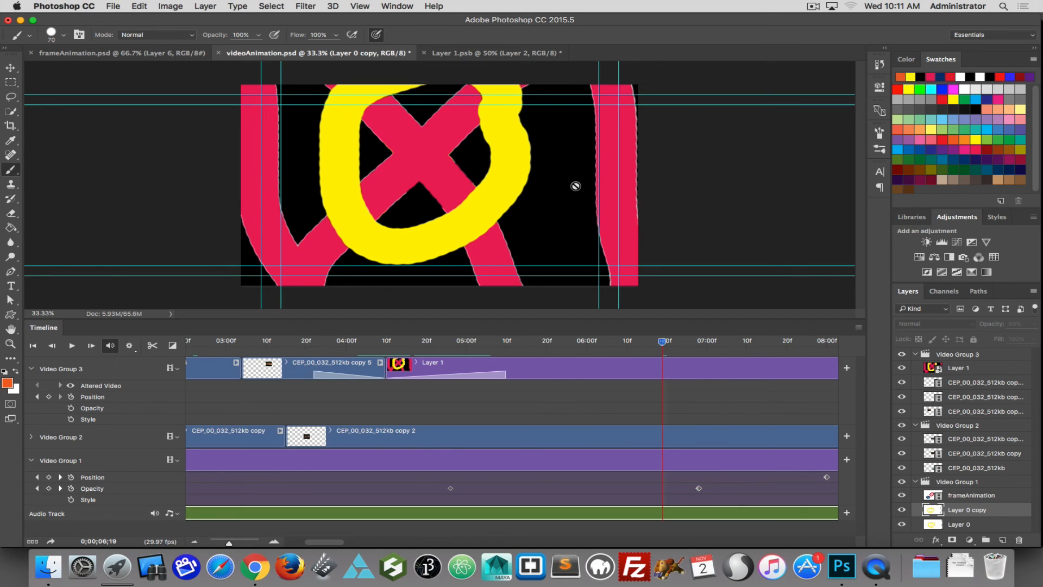
right_click(930, 511)
click(968, 511)
right_click(968, 510)
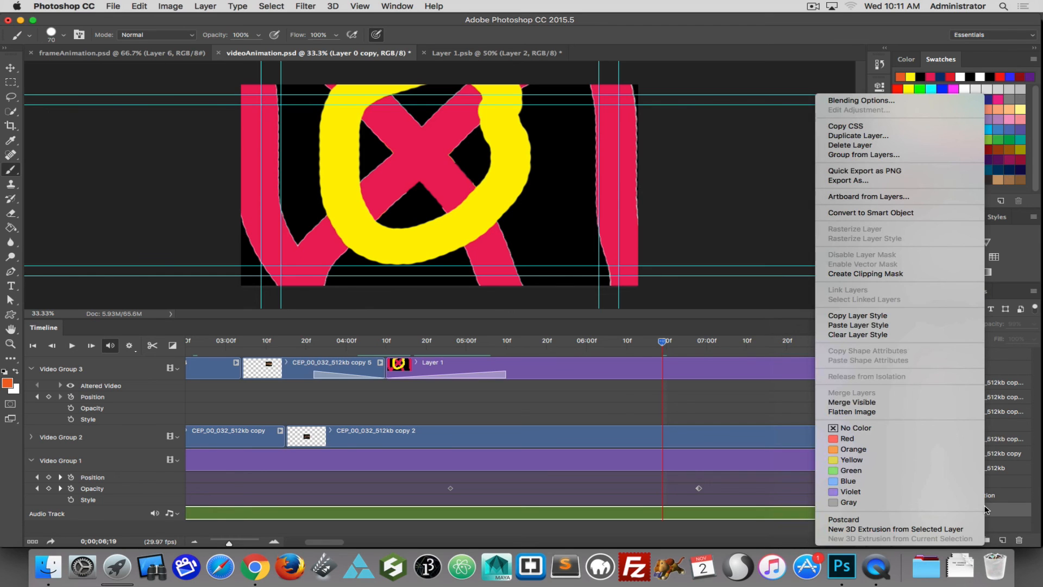
right_click(982, 510)
click(872, 213)
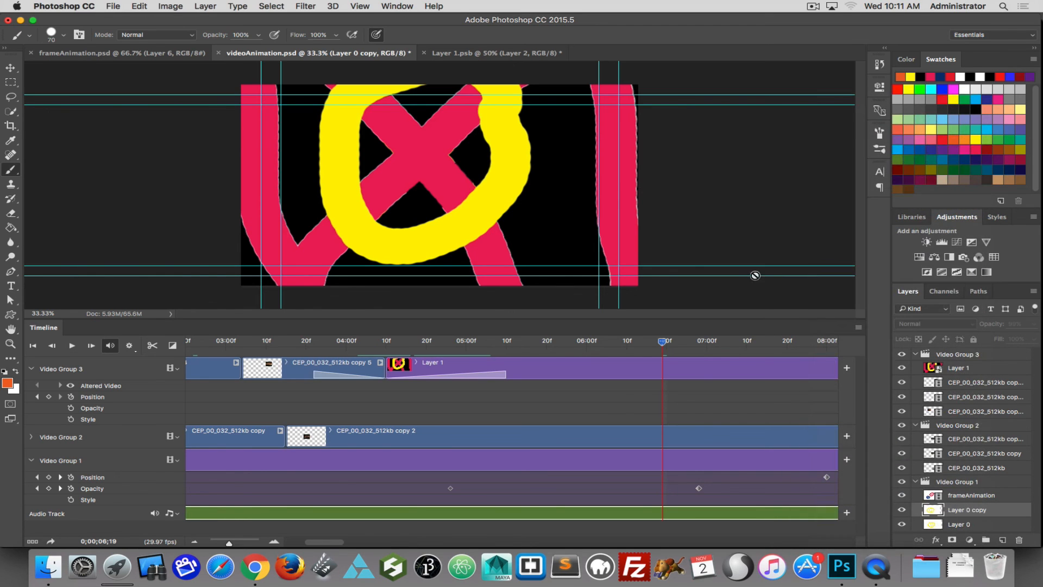
- Open Layer 0 copy's smart object contents, paint the smiley's eyes and mouth orange, then save and close them
double_click(930, 511)
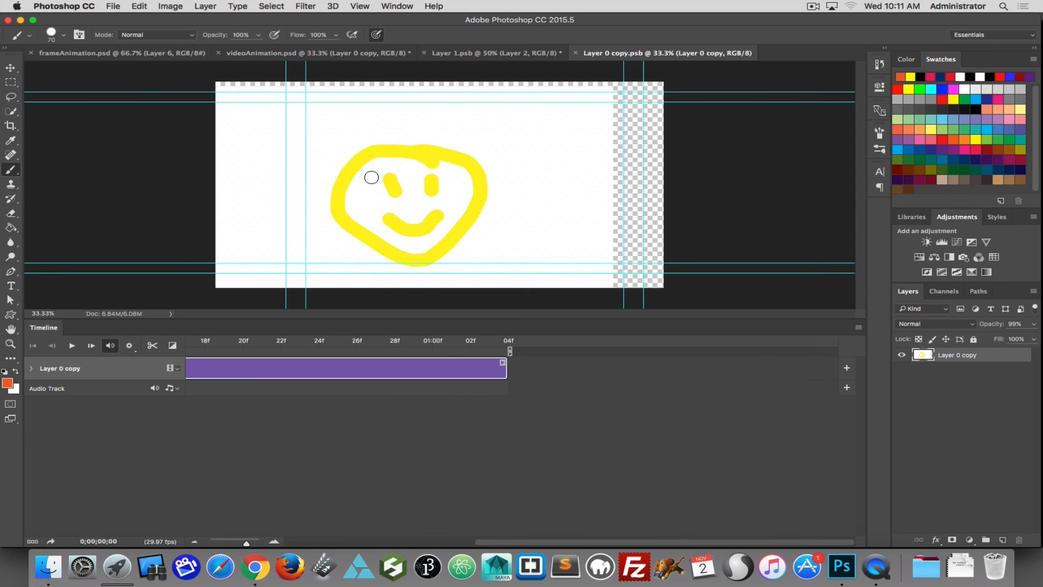
mouse_move(387, 175)
mouse_down()
mouse_move(395, 194)
mouse_move(435, 197)
mouse_move(414, 229)
mouse_up()
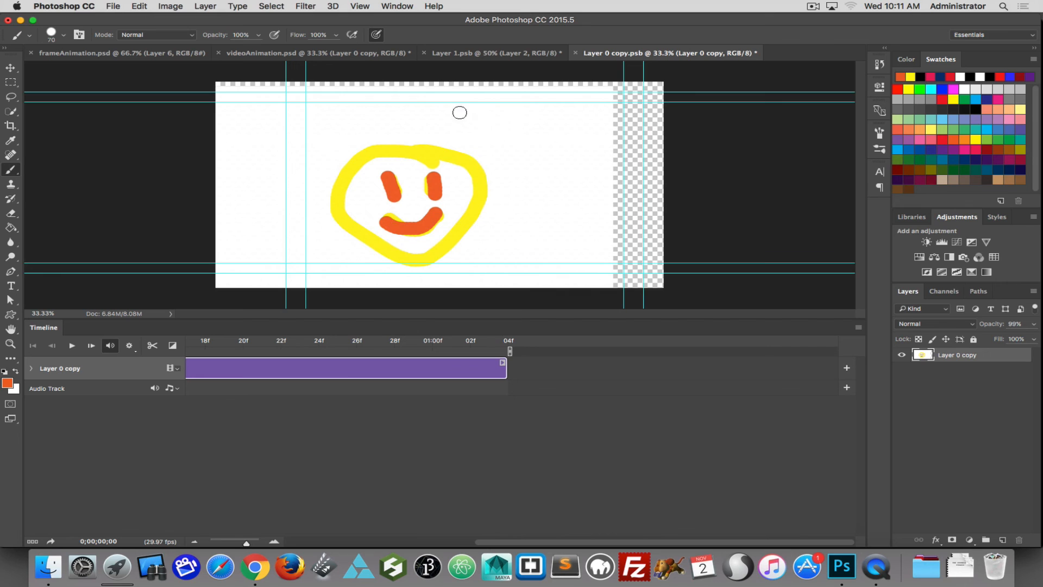
key(super+s)
click(576, 53)
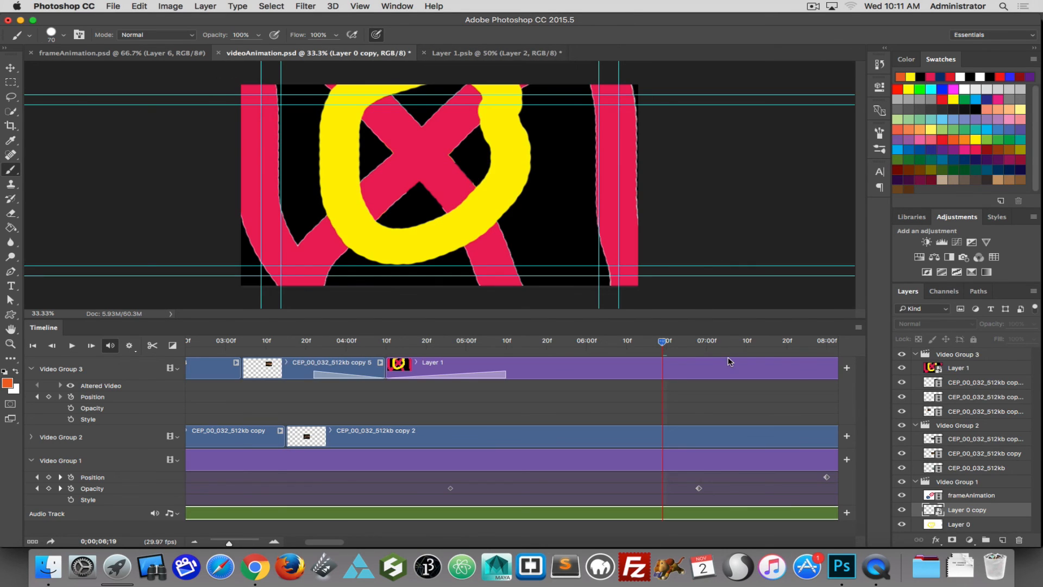
- Select Layer 0 in Video Group 1
click(950, 525)
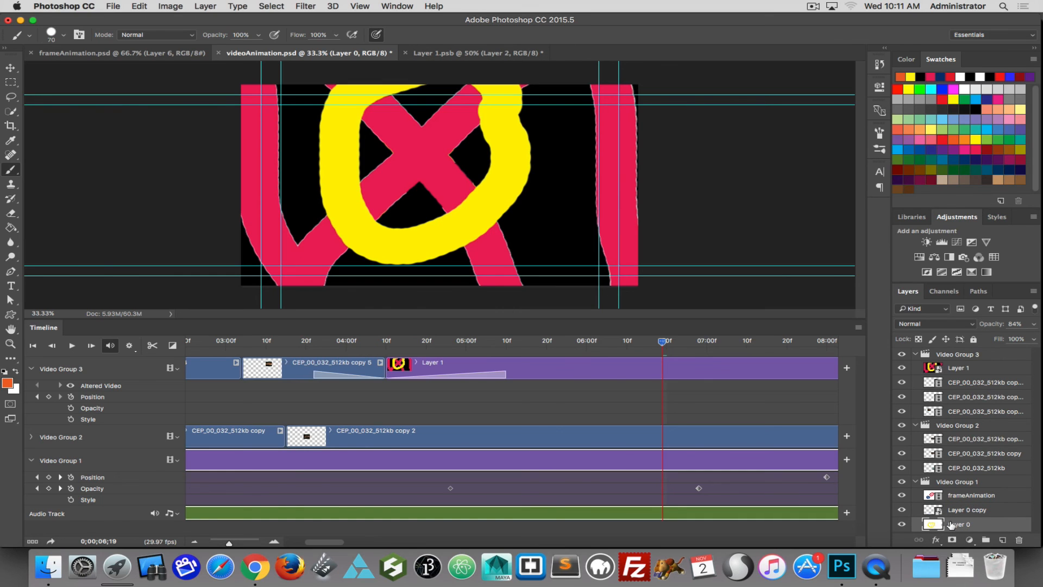